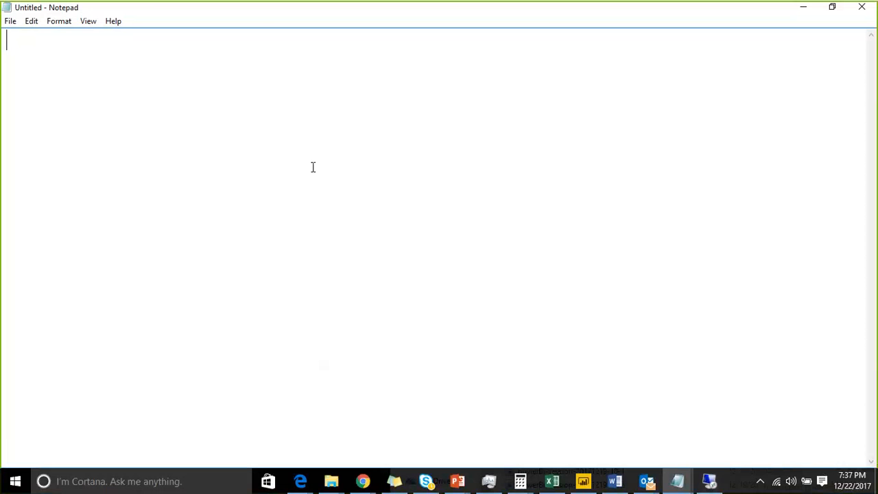
# Step: Switch to the remote desktop session, launch a new Visual Studio 2017 window and close its Error List
pyautogui.click(710, 481)
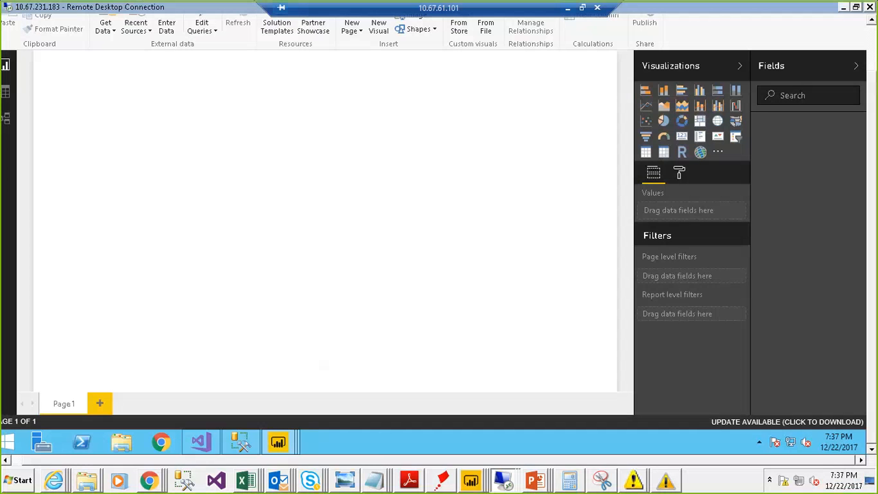
pyautogui.rightClick(207, 446)
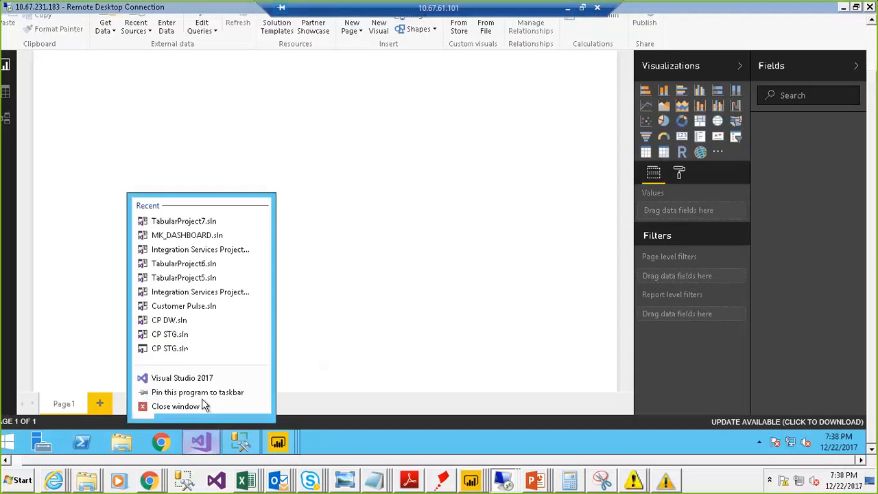
pyautogui.click(202, 380)
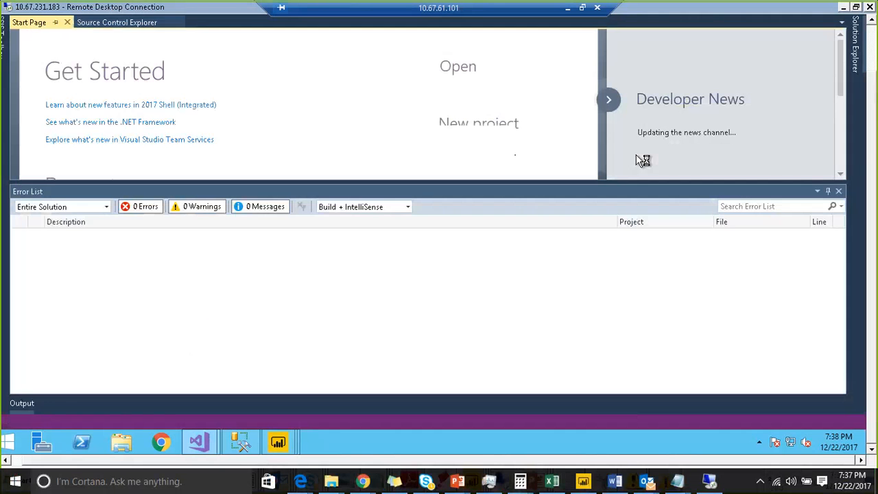
pyautogui.click(838, 192)
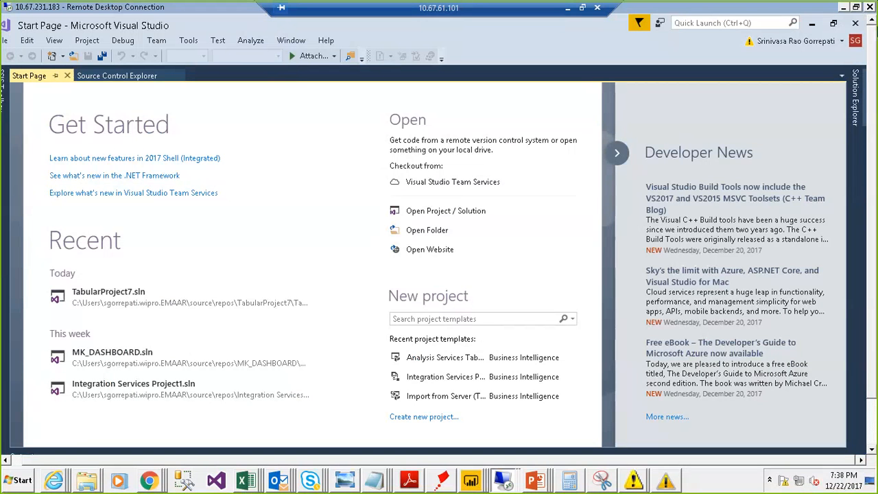
# Step: Start creating a new project and show the Analysis Services templates of the Business Intelligence category
pyautogui.click(6, 460)
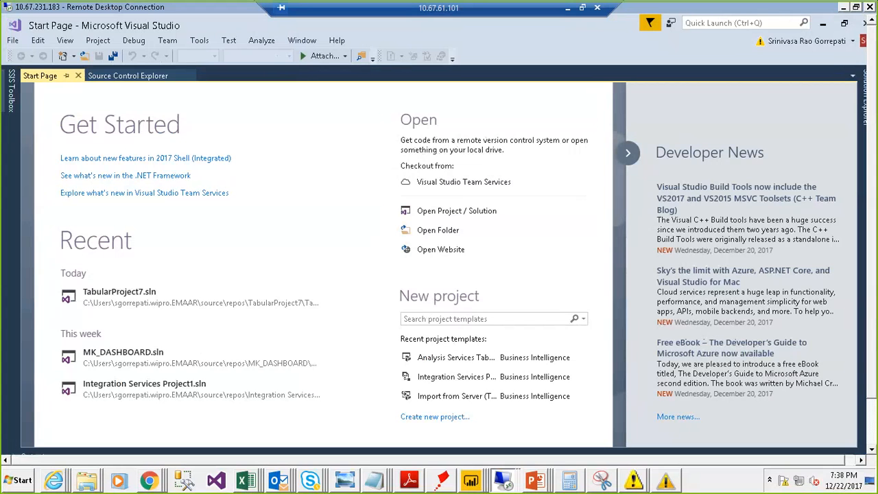
pyautogui.click(11, 41)
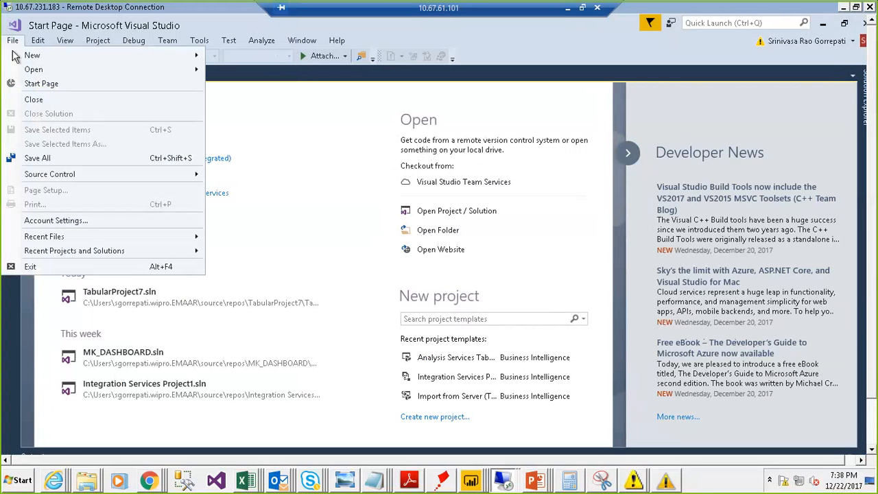
pyautogui.moveTo(28, 56)
pyautogui.click(237, 56)
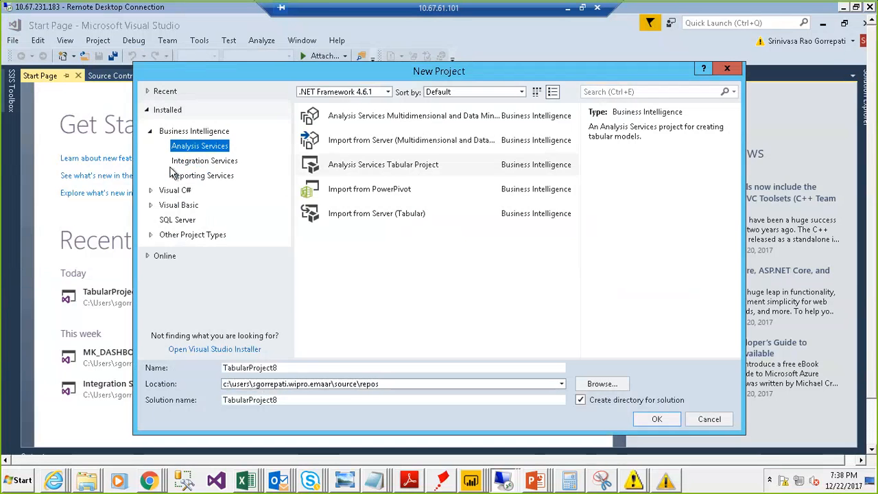
pyautogui.click(149, 132)
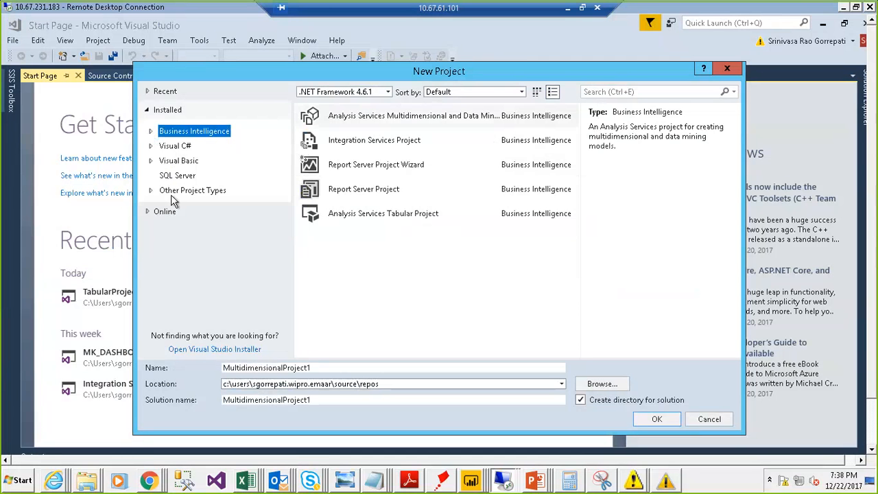
pyautogui.click(151, 132)
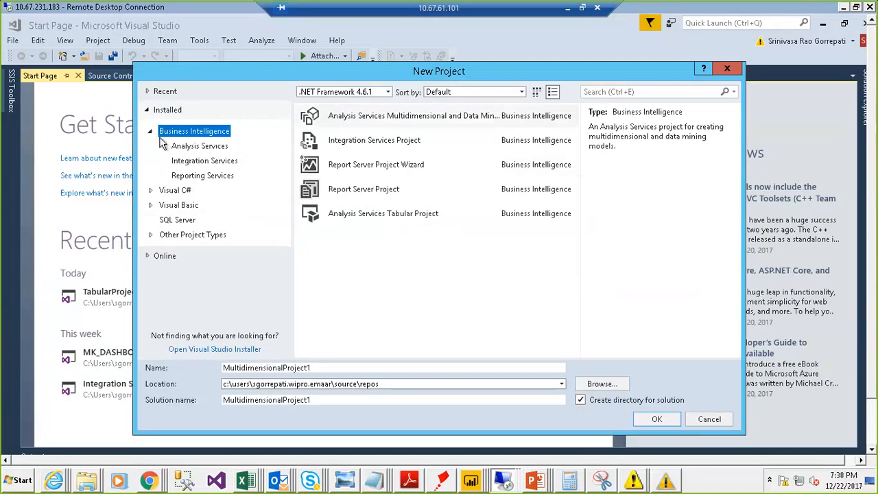
pyautogui.click(196, 150)
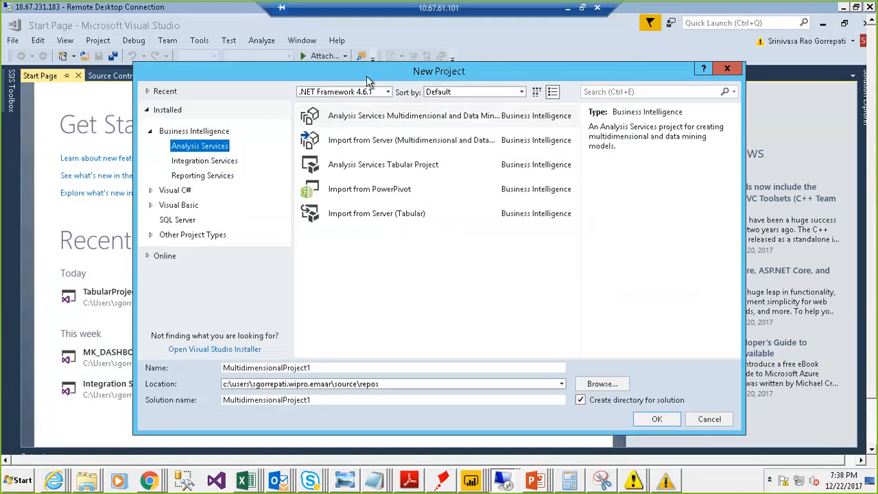
pyautogui.moveTo(367, 79); pyautogui.dragTo(326, 73)
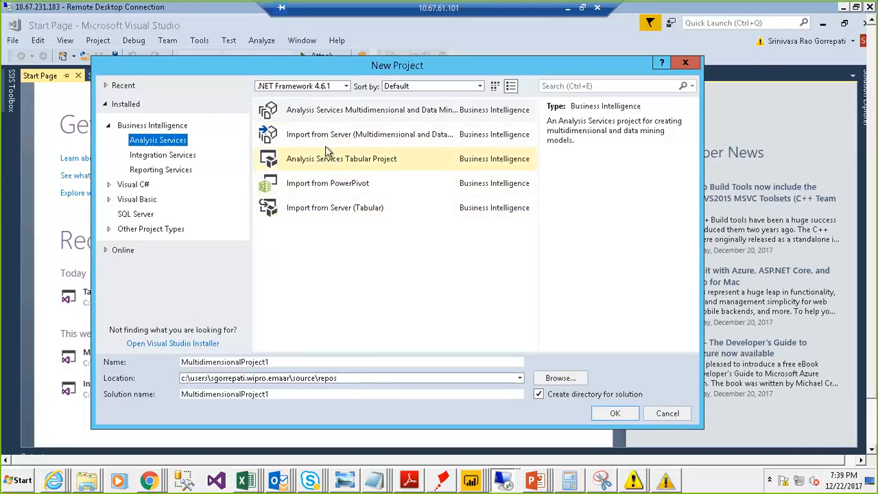
# Step: Mark the Analysis Services Tabular Project and Import from Server (Tabular) templates with the annotation pen, and clear the markings
pyautogui.click(688, 20)
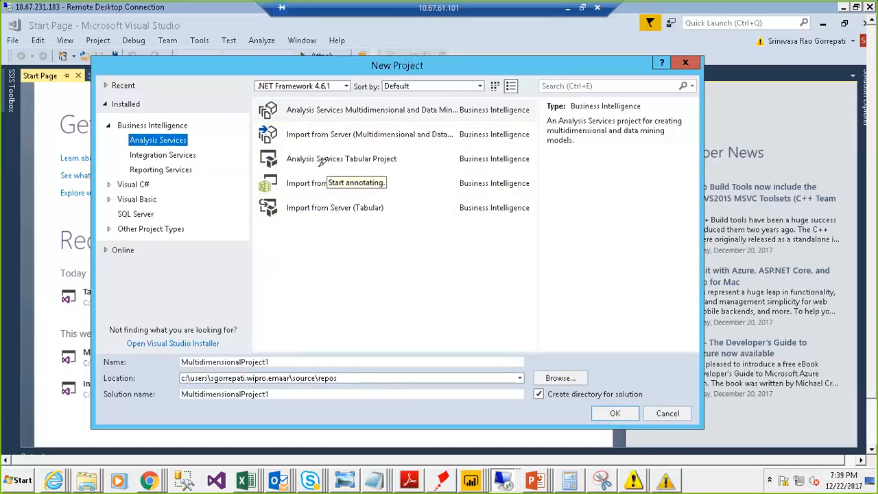
pyautogui.moveTo(294, 172); pyautogui.dragTo(330, 171)
pyautogui.moveTo(383, 166); pyautogui.dragTo(408, 166)
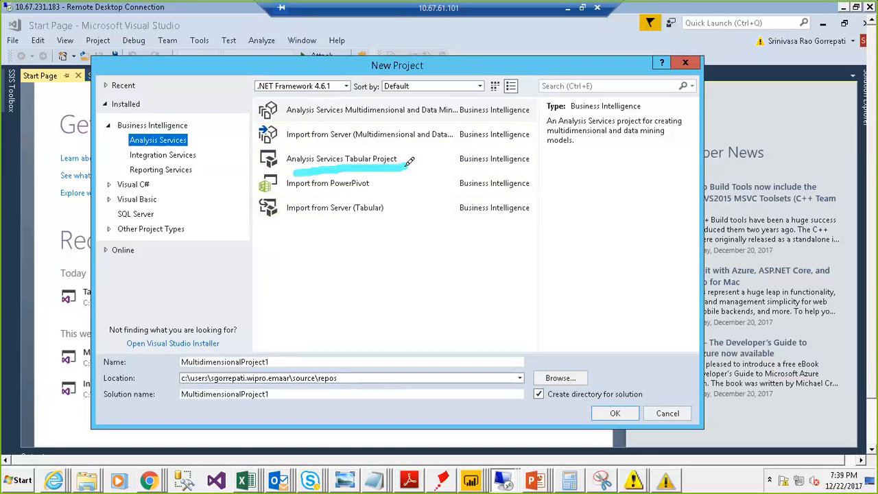
pyautogui.moveTo(299, 231); pyautogui.dragTo(389, 220)
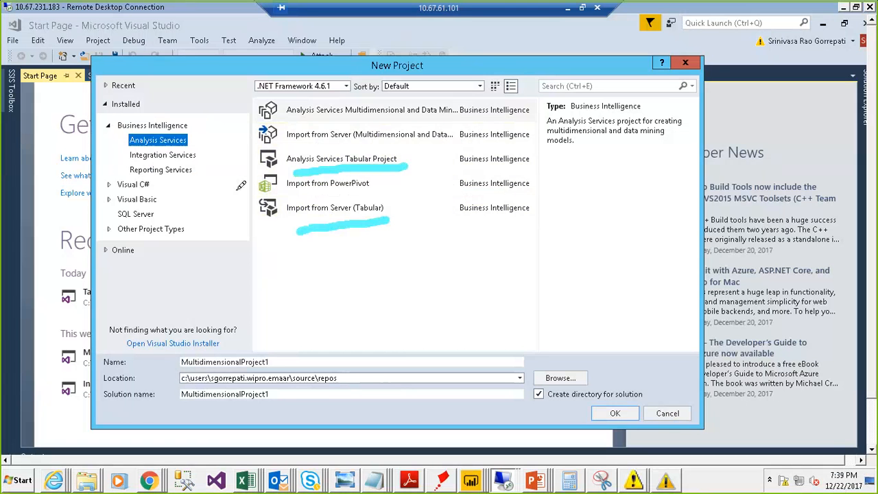
pyautogui.moveTo(244, 141)
pyautogui.mouseDown()
pyautogui.moveTo(252, 184)
pyautogui.moveTo(429, 127)
pyautogui.moveTo(240, 141)
pyautogui.mouseUp()
pyautogui.moveTo(358, 233); pyautogui.dragTo(380, 299)
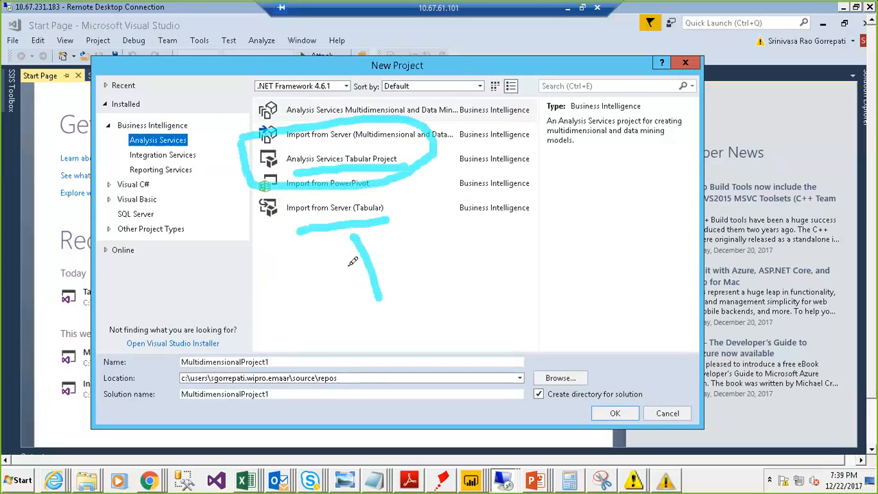
pyautogui.moveTo(347, 269); pyautogui.dragTo(392, 251)
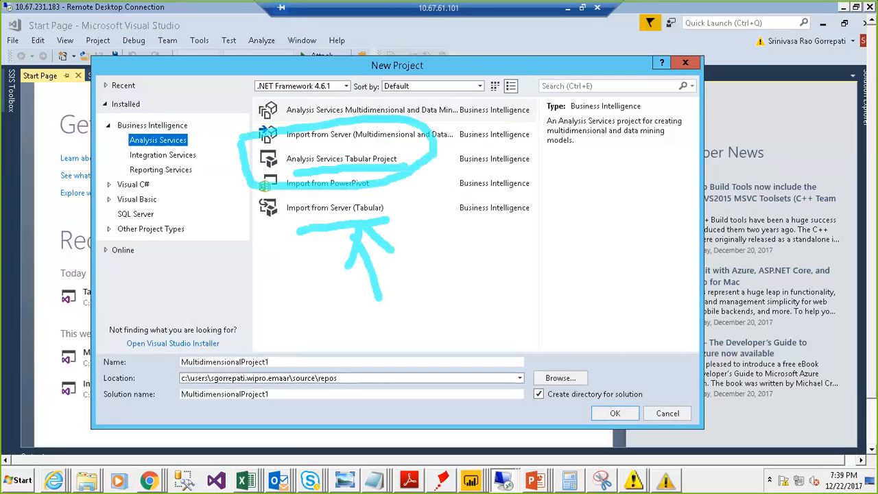
pyautogui.click(672, 23)
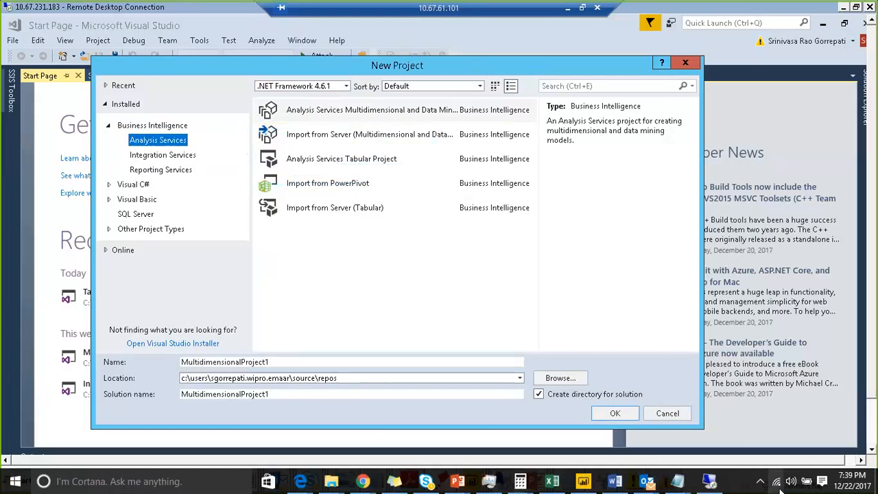
pyautogui.click(795, 475)
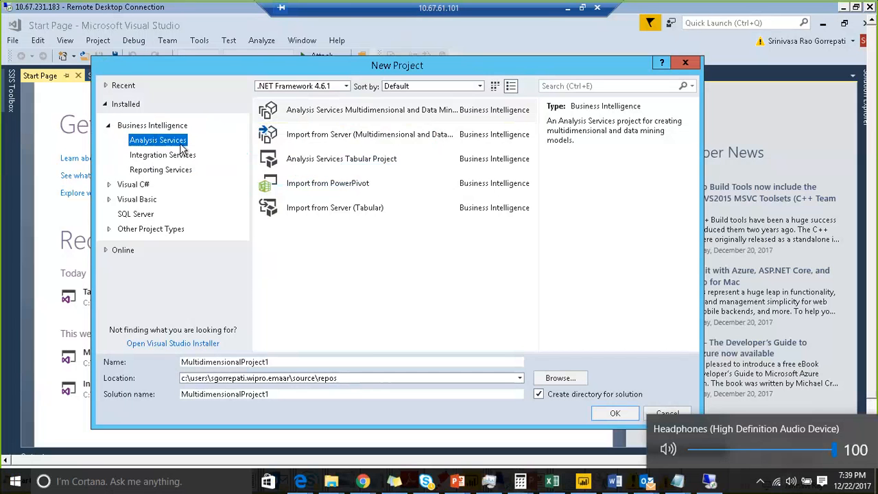
# Step: Choose the Analysis Services Tabular Project template and name the project ASSAS_DEMO1
pyautogui.click(379, 162)
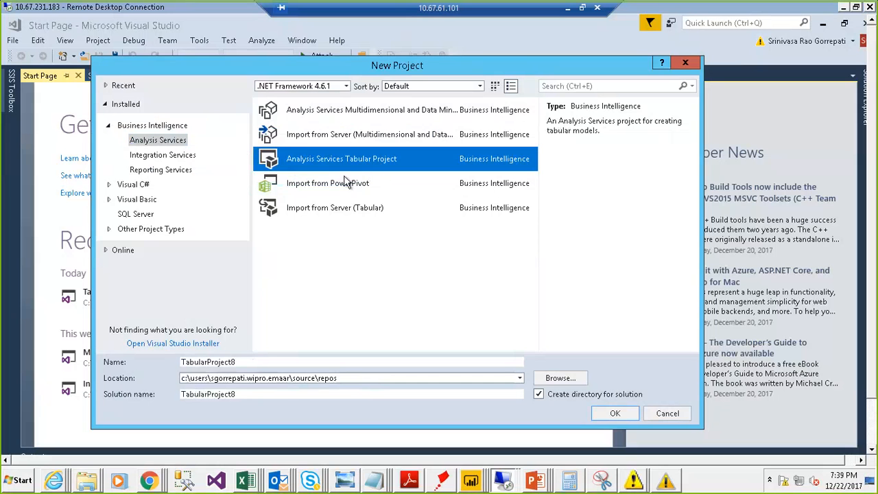
pyautogui.click(262, 365)
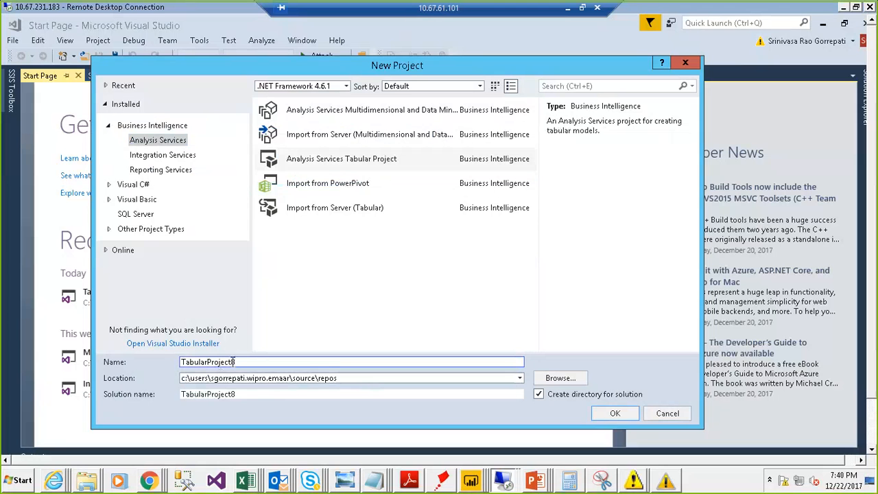
pyautogui.click(253, 390)
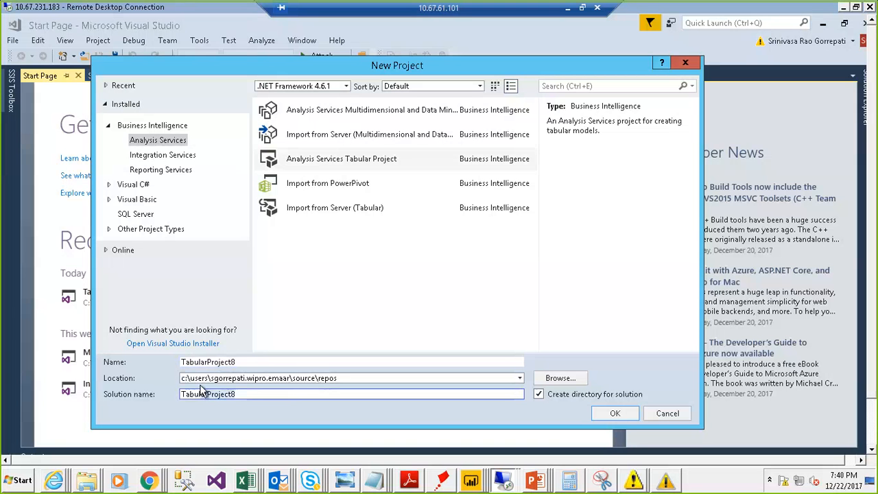
pyautogui.click(256, 362)
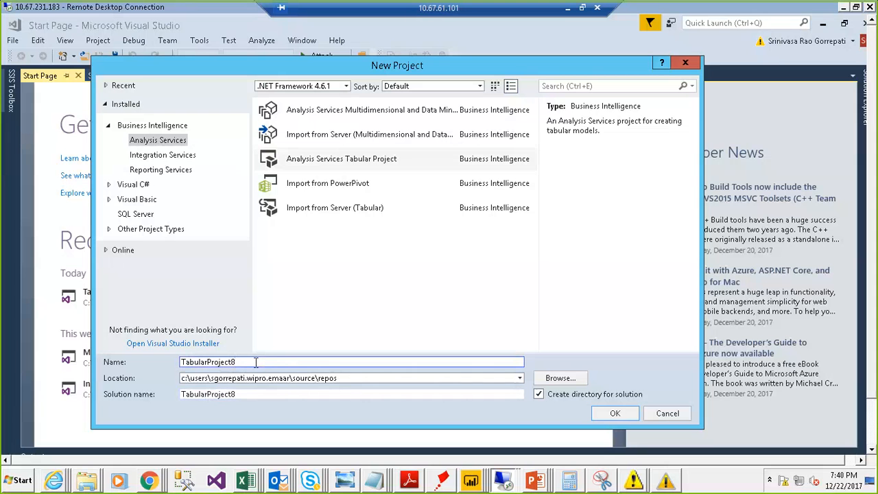
pyautogui.doubleClick(256, 362)
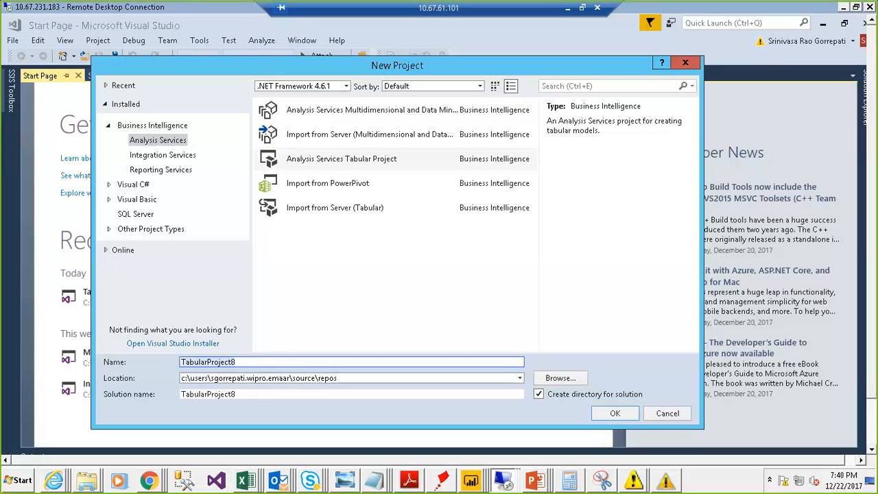
pyautogui.write('ASSAS')
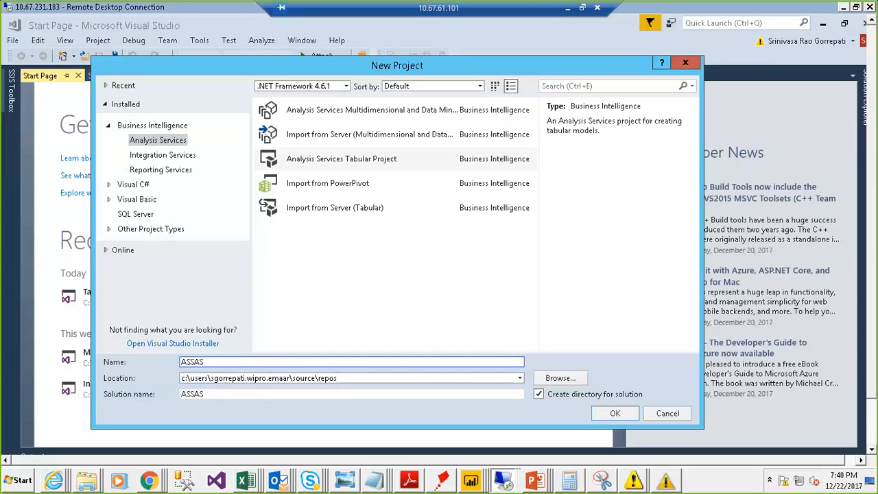
pyautogui.write('_DEMO1')
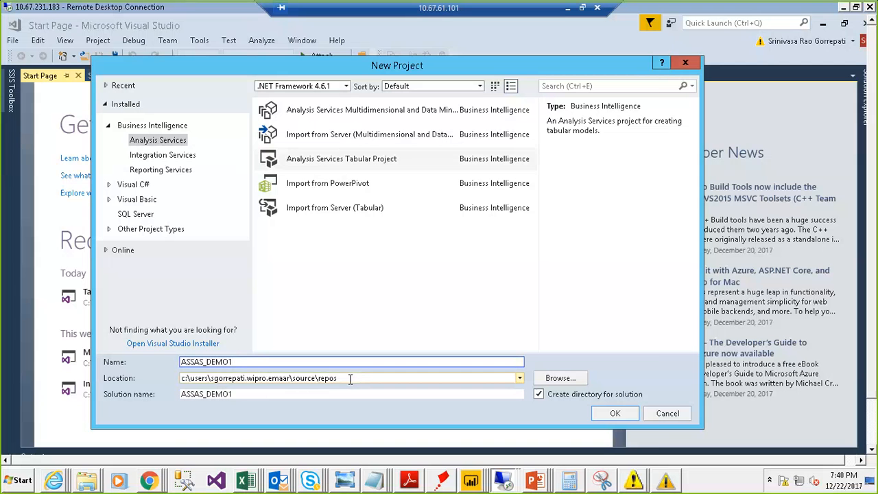
# Step: Browse for the project location and create a folder named SSAS_Solutions inside the Azure folder on drive D
pyautogui.click(549, 378)
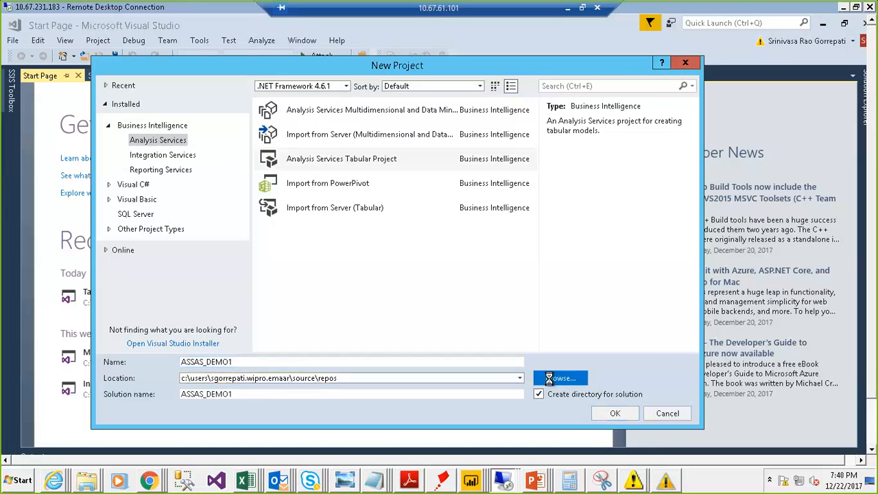
pyautogui.click(172, 369)
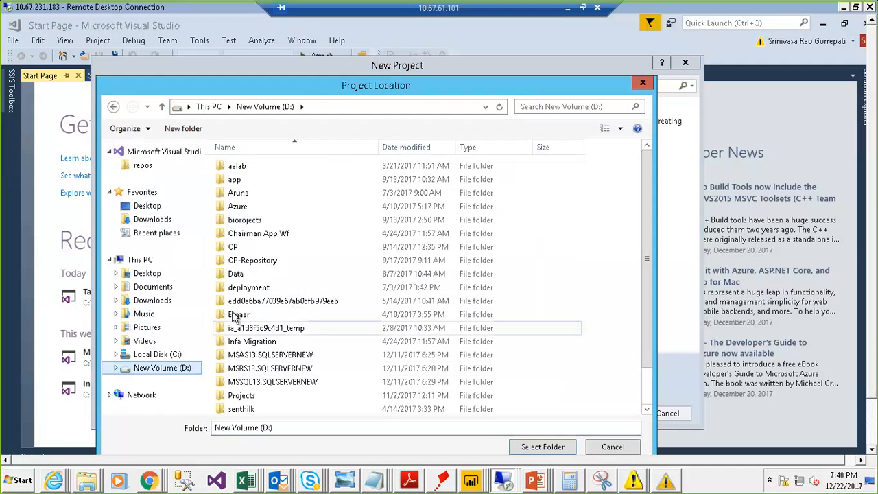
pyautogui.doubleClick(259, 208)
pyautogui.rightClick(298, 201)
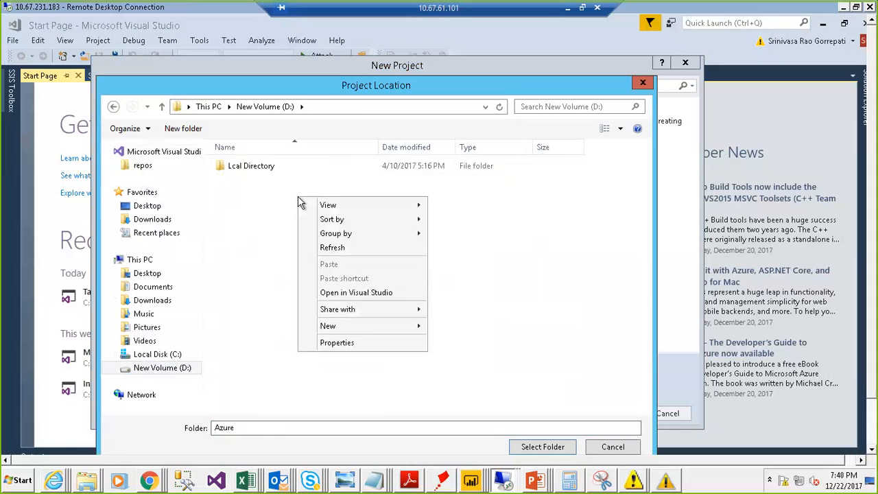
pyautogui.moveTo(393, 328)
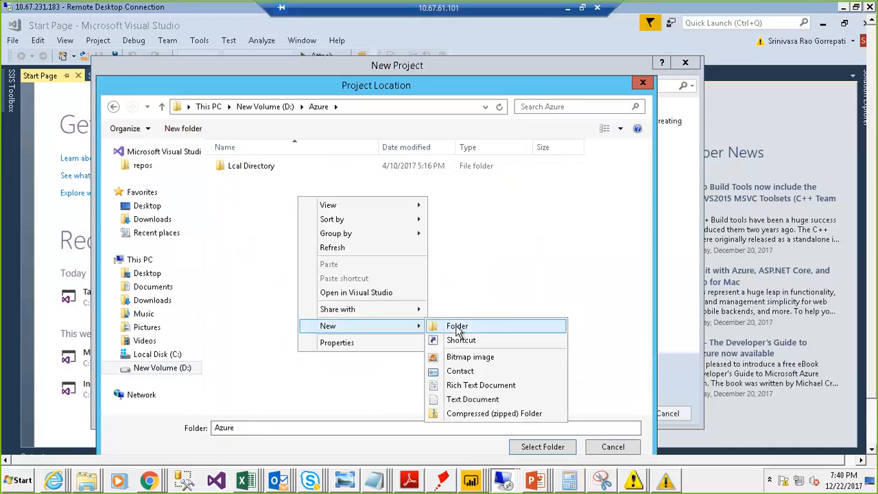
pyautogui.click(458, 328)
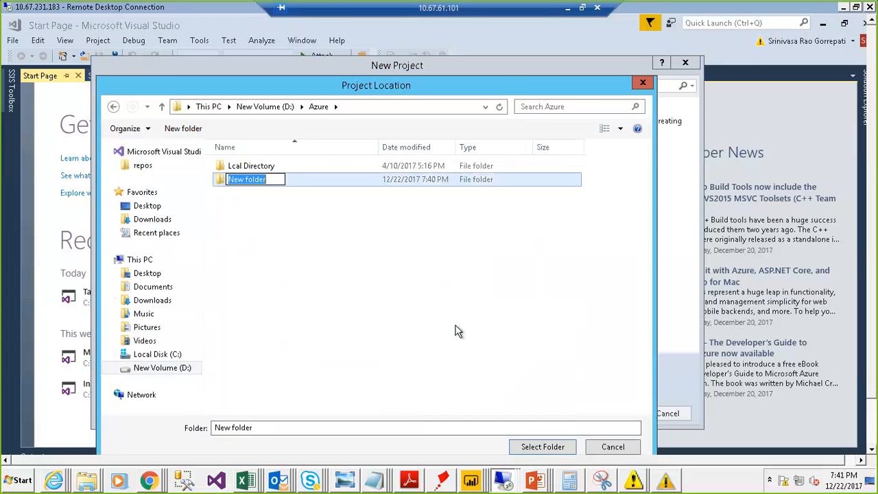
pyautogui.write('SSAS_S')
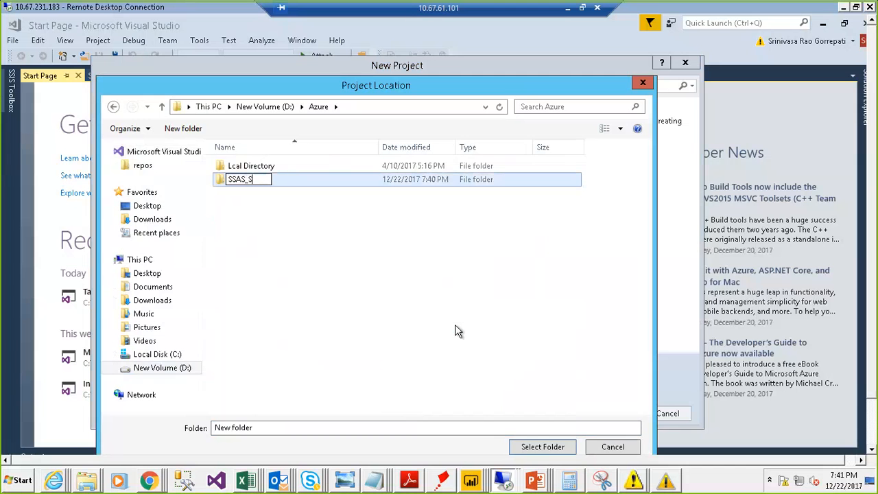
pyautogui.write('olutions')
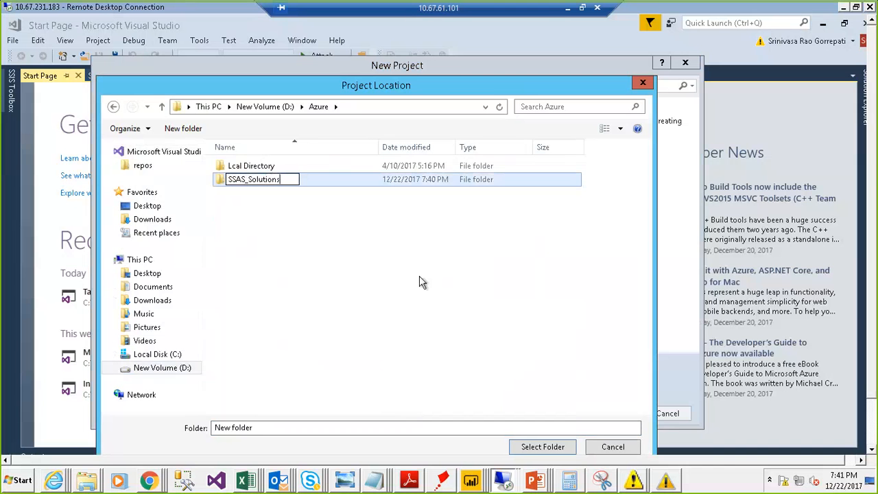
pyautogui.click(419, 276)
# Step: Select the SSAS_Solutions folder as the project location and create the project
pyautogui.click(324, 179)
pyautogui.doubleClick(324, 178)
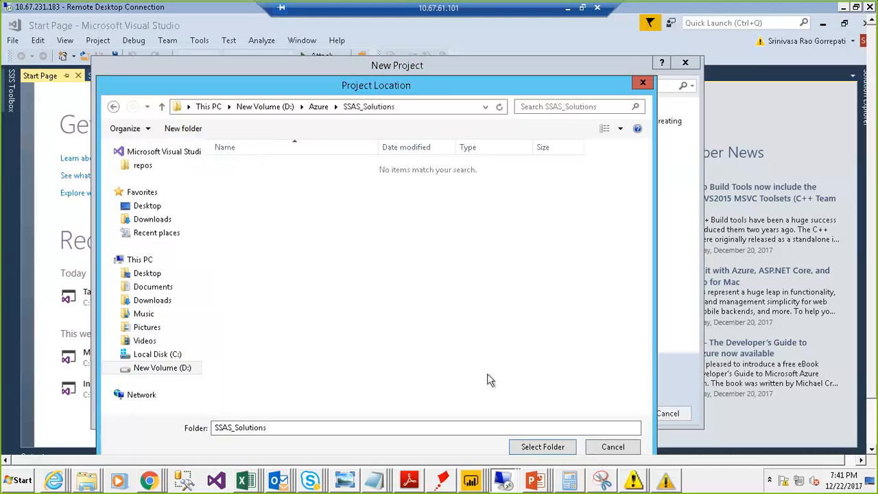
pyautogui.click(532, 447)
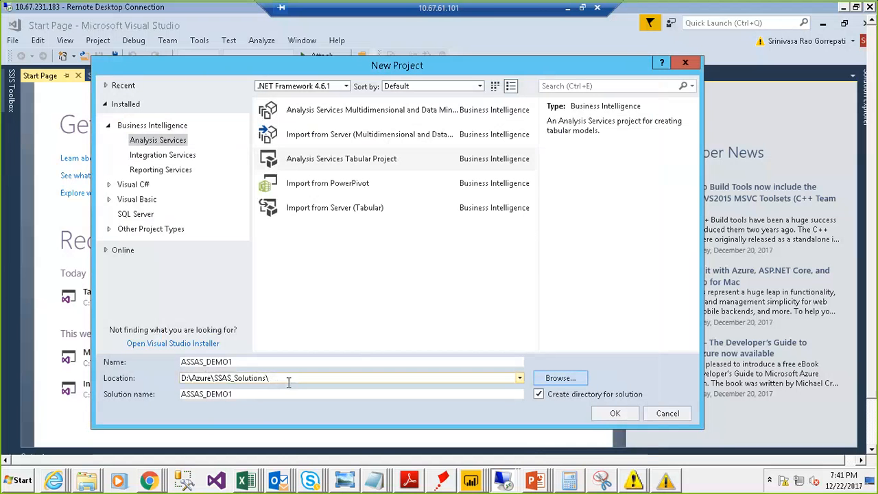
pyautogui.click(606, 416)
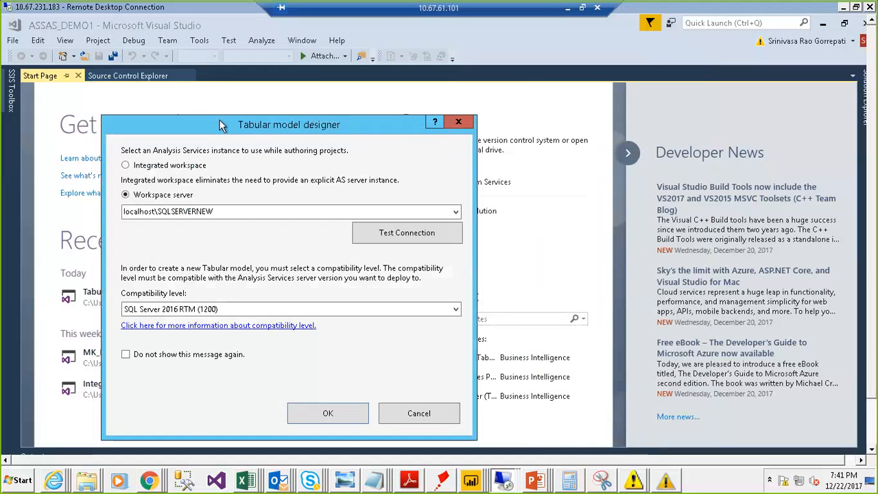
# Step: Look through the compatibility levels offered for the new tabular model
pyautogui.moveTo(221, 124); pyautogui.dragTo(283, 95)
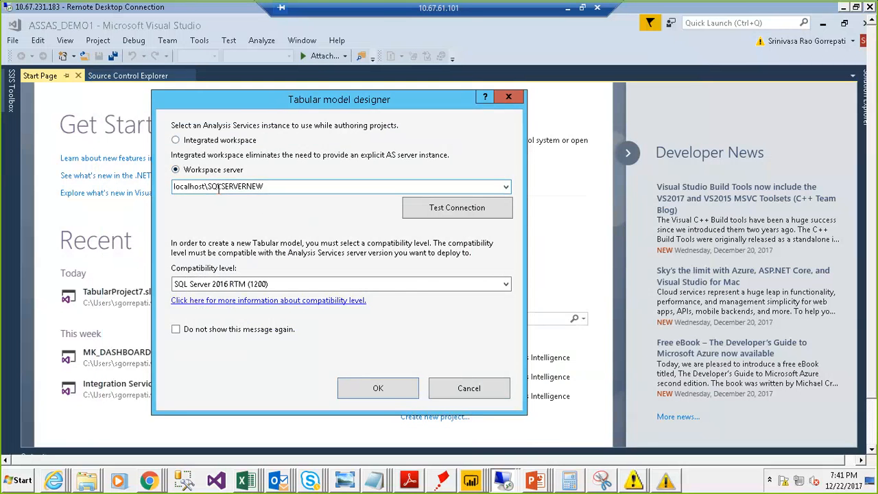
pyautogui.click(459, 287)
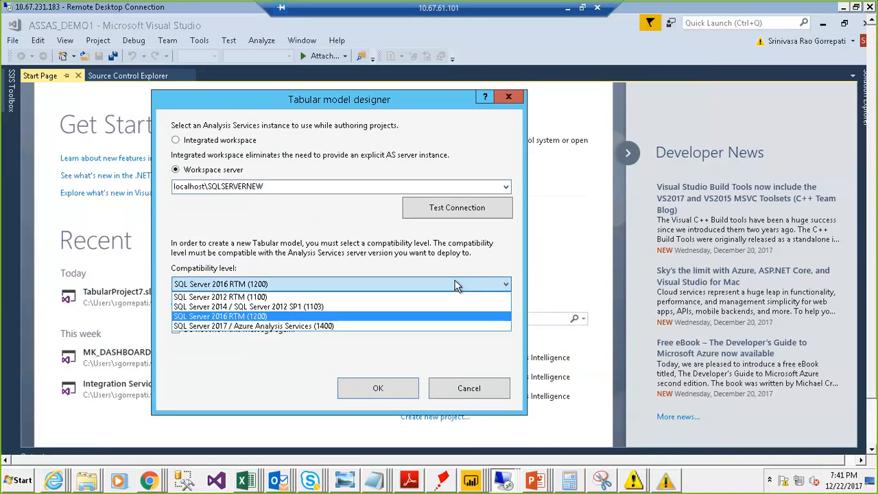
pyautogui.click(281, 357)
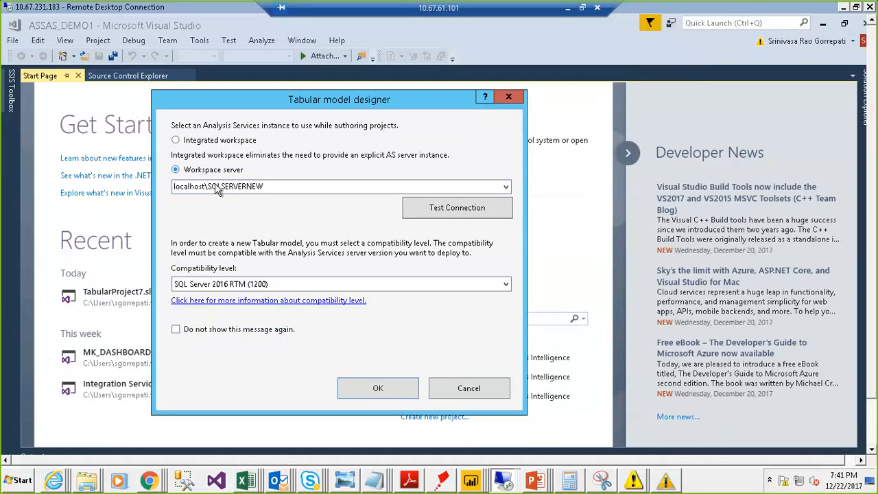
pyautogui.click(343, 282)
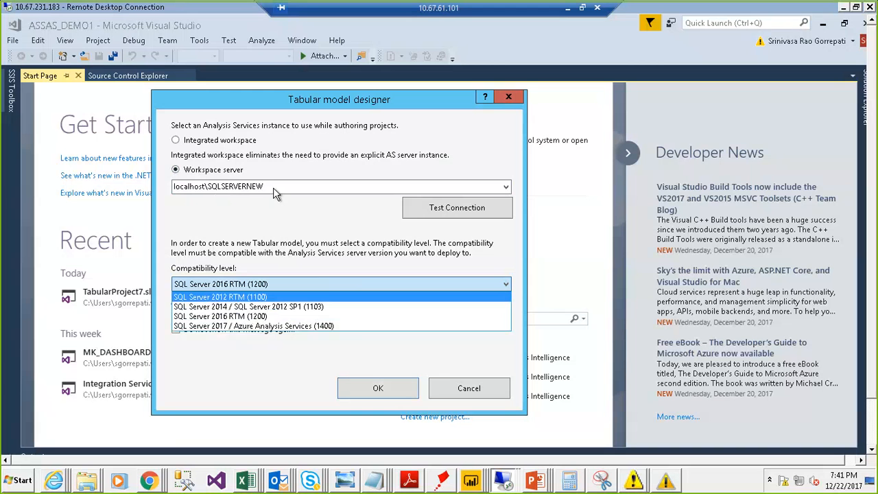
pyautogui.click(204, 147)
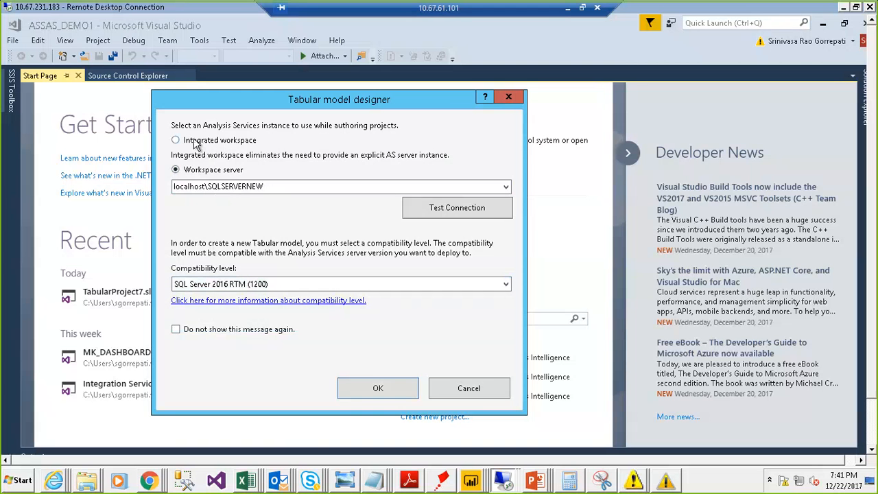
# Step: Create the model on the workspace server localhost\SQLSERVERNEW with compatibility level SQL Server 2016 RTM (1200)
pyautogui.click(195, 144)
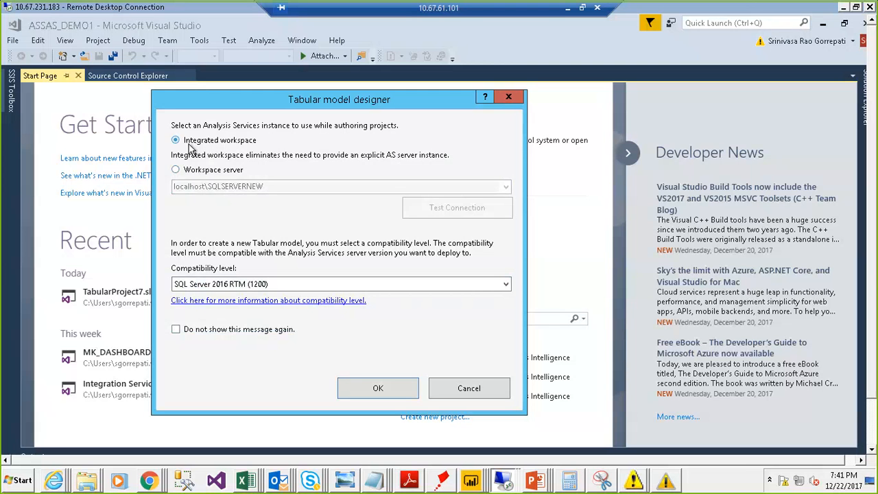
pyautogui.click(176, 170)
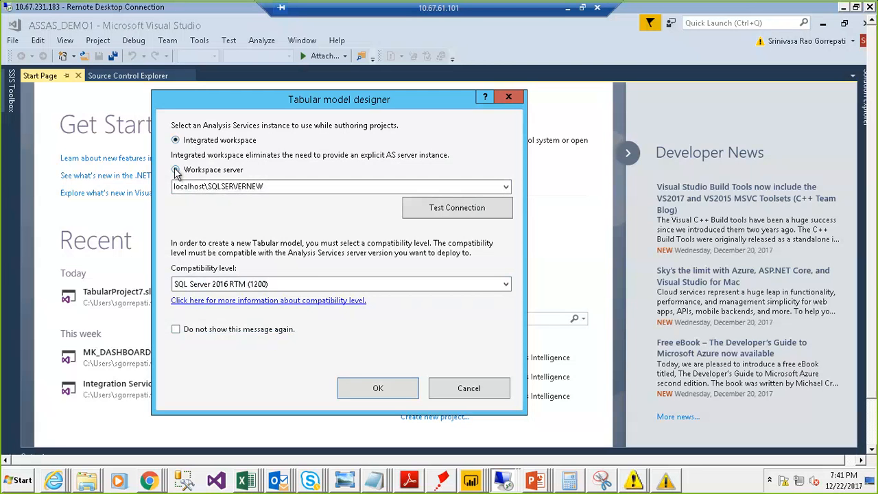
pyautogui.doubleClick(267, 187)
pyautogui.click(457, 284)
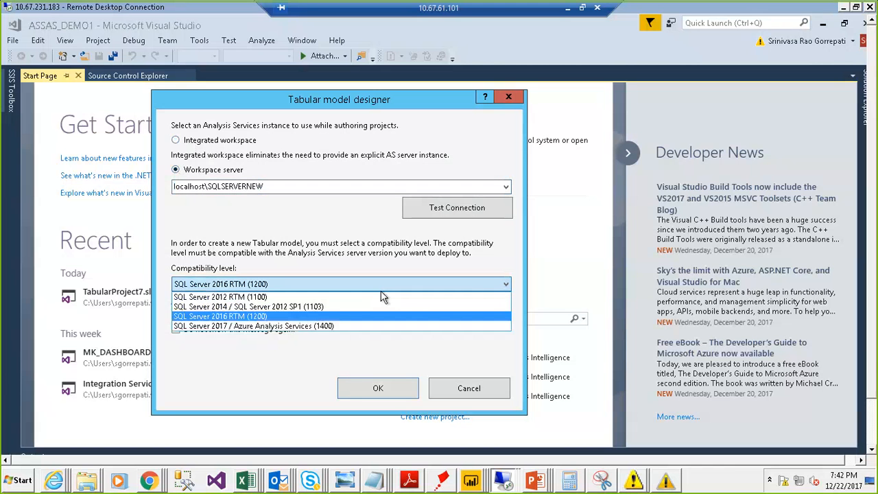
pyautogui.click(299, 317)
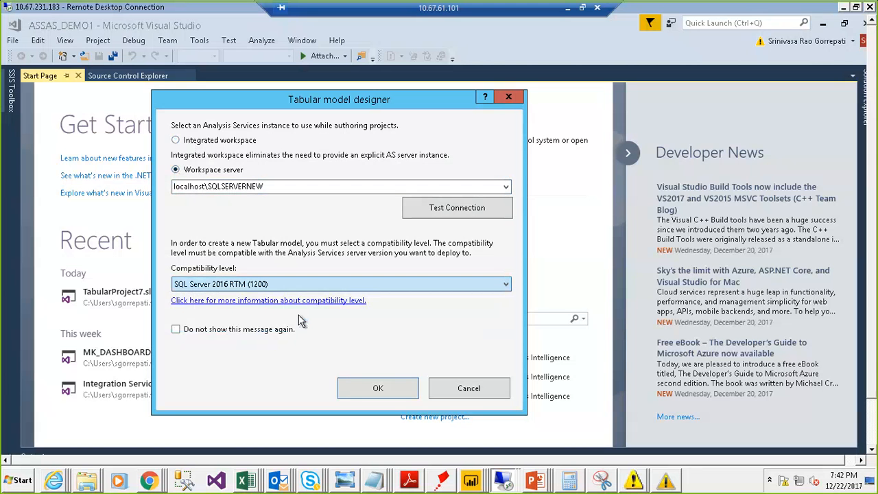
pyautogui.click(378, 389)
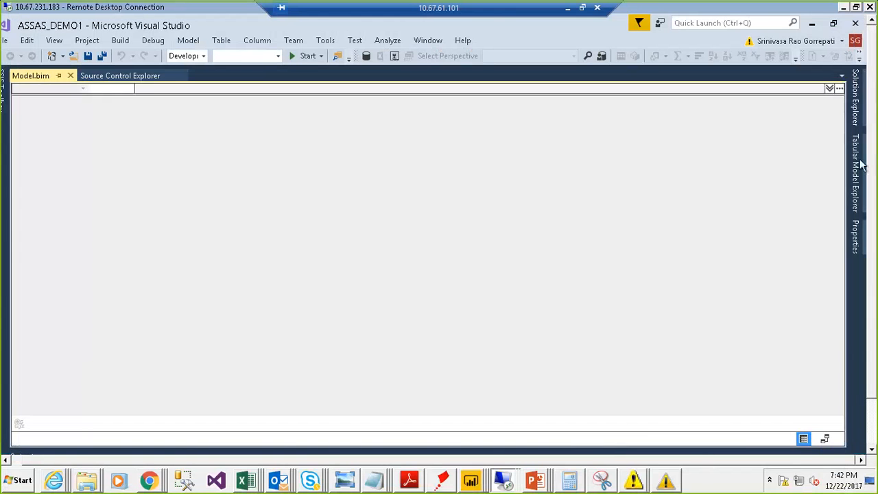
# Step: Open Model.bim from the ASSAS_DEMO1 project and show Solution Explorer again
pyautogui.click(864, 114)
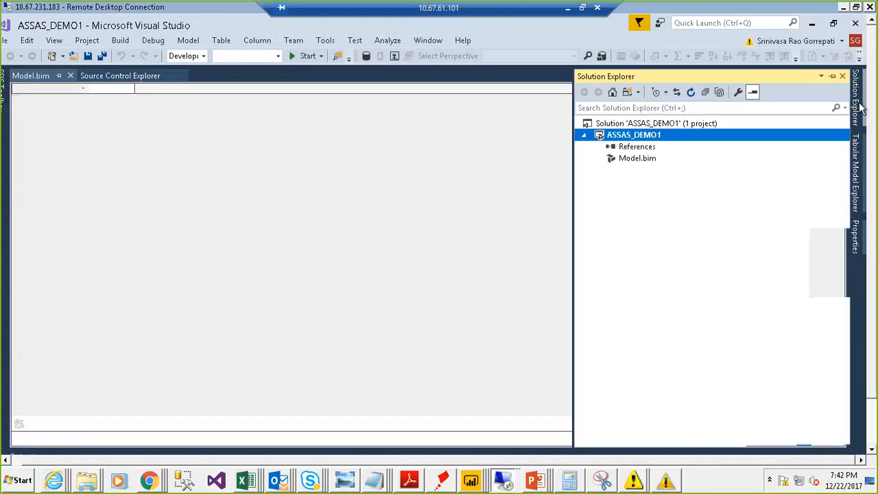
pyautogui.doubleClick(644, 164)
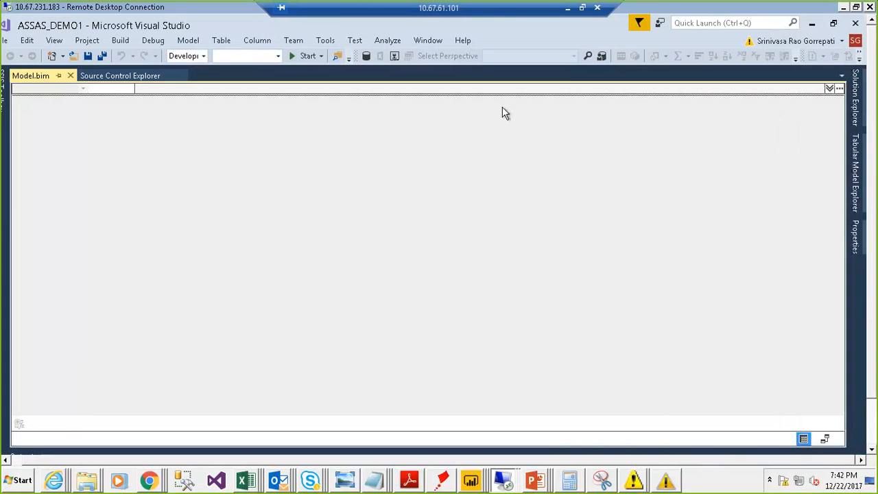
pyautogui.click(858, 103)
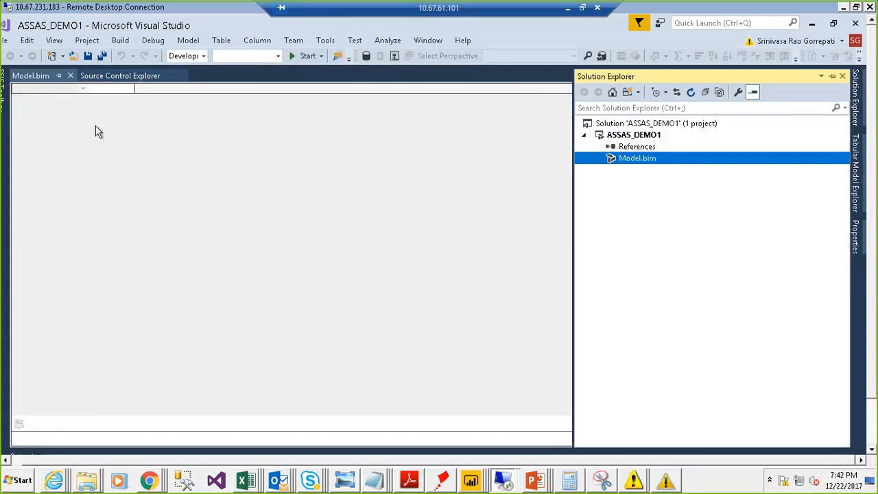
# Step: View the model in diagram view and return to grid view, with Solution Explorer pinned only during the comparison
pyautogui.click(831, 76)
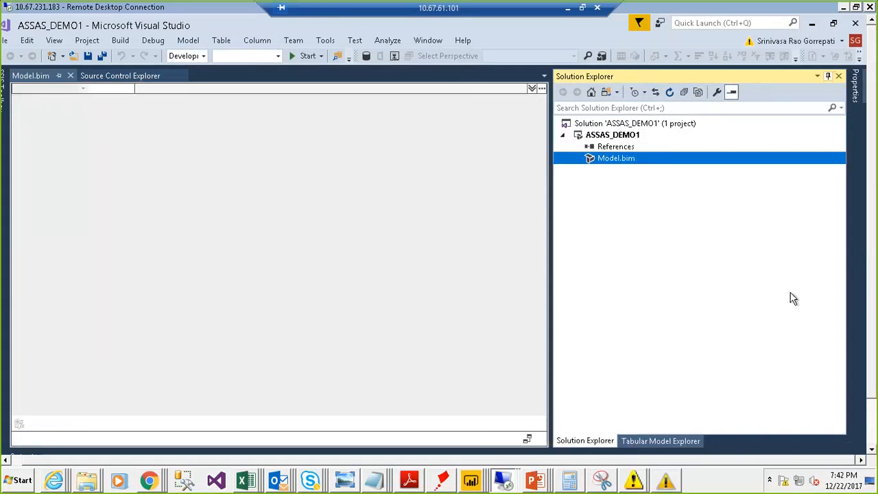
pyautogui.click(528, 440)
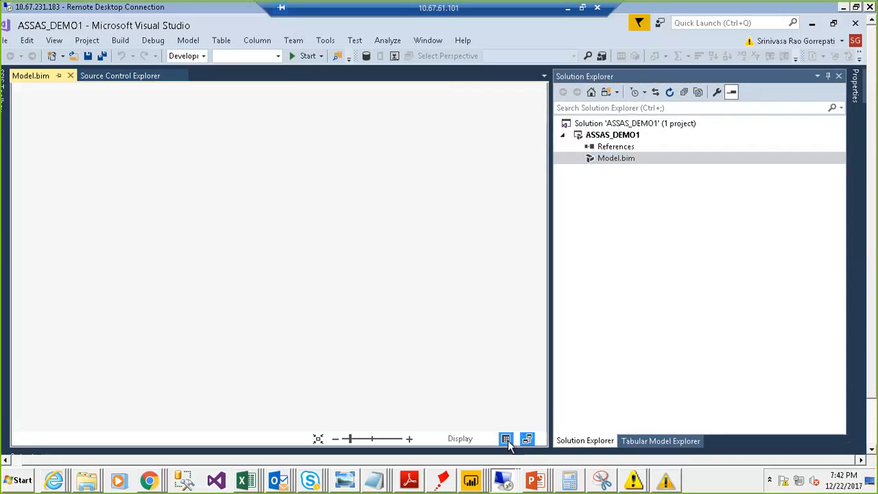
pyautogui.click(505, 439)
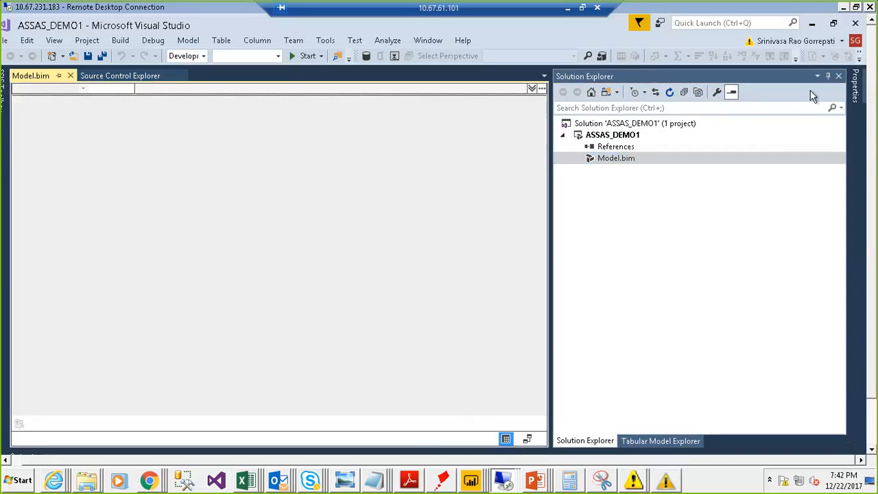
pyautogui.click(828, 76)
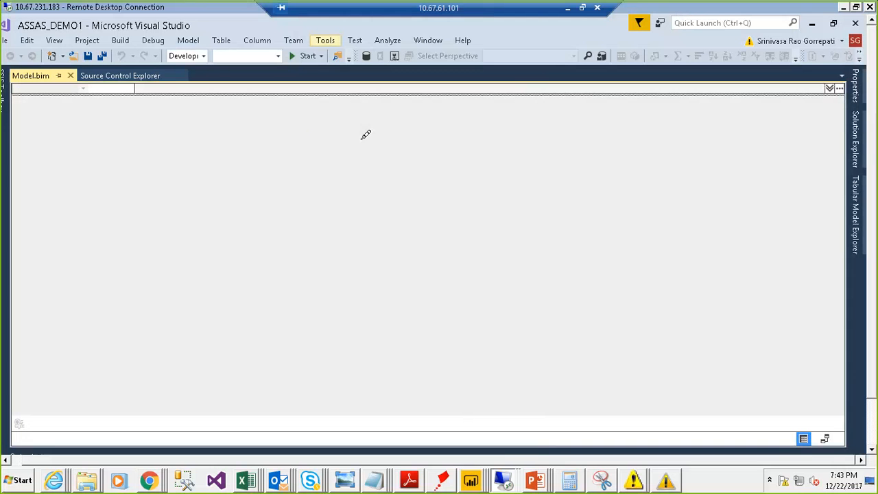
# Step: Sketch a database cylinder linked to three source boxes over the empty model with the annotation pen, and clear the drawing
pyautogui.moveTo(337, 146)
pyautogui.mouseDown()
pyautogui.moveTo(453, 91)
pyautogui.moveTo(351, 186)
pyautogui.moveTo(456, 333)
pyautogui.moveTo(519, 114)
pyautogui.mouseUp()
pyautogui.moveTo(404, 163); pyautogui.dragTo(368, 226)
pyautogui.moveTo(398, 201); pyautogui.dragTo(412, 245)
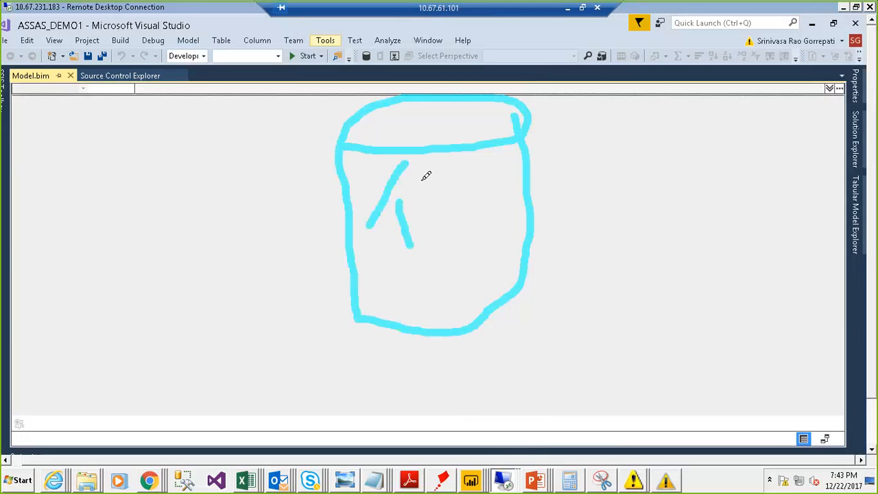
pyautogui.moveTo(456, 161)
pyautogui.mouseDown()
pyautogui.moveTo(464, 250)
pyautogui.moveTo(446, 258)
pyautogui.mouseUp()
pyautogui.moveTo(481, 166)
pyautogui.mouseDown()
pyautogui.moveTo(496, 247)
pyautogui.moveTo(535, 198)
pyautogui.mouseUp()
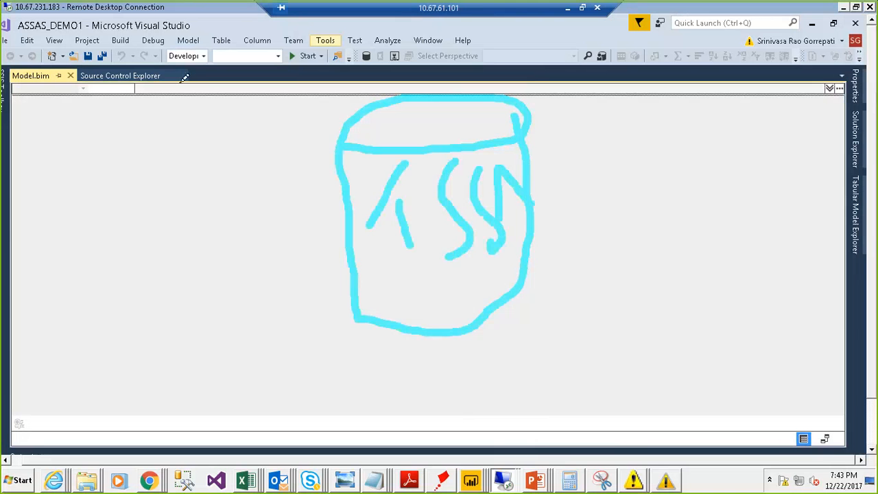
pyautogui.moveTo(74, 89)
pyautogui.mouseDown()
pyautogui.moveTo(164, 156)
pyautogui.moveTo(69, 79)
pyautogui.mouseUp()
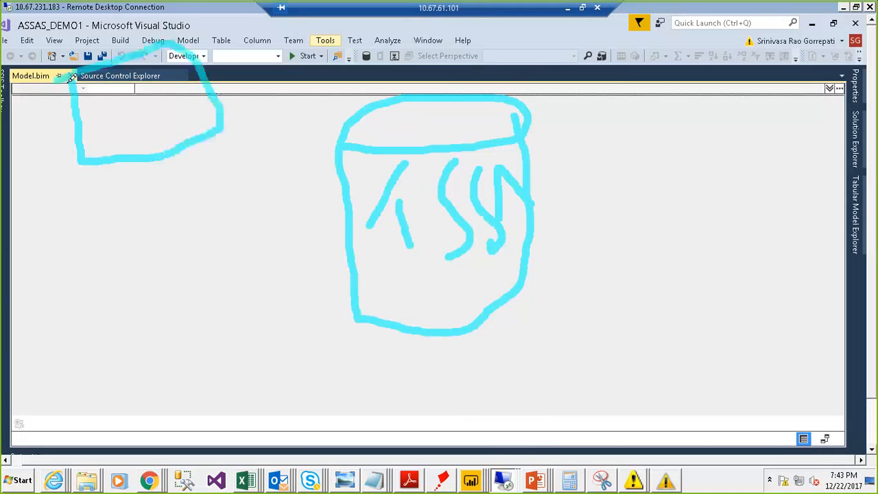
pyautogui.moveTo(127, 82)
pyautogui.mouseDown()
pyautogui.moveTo(101, 107)
pyautogui.moveTo(118, 152)
pyautogui.mouseUp()
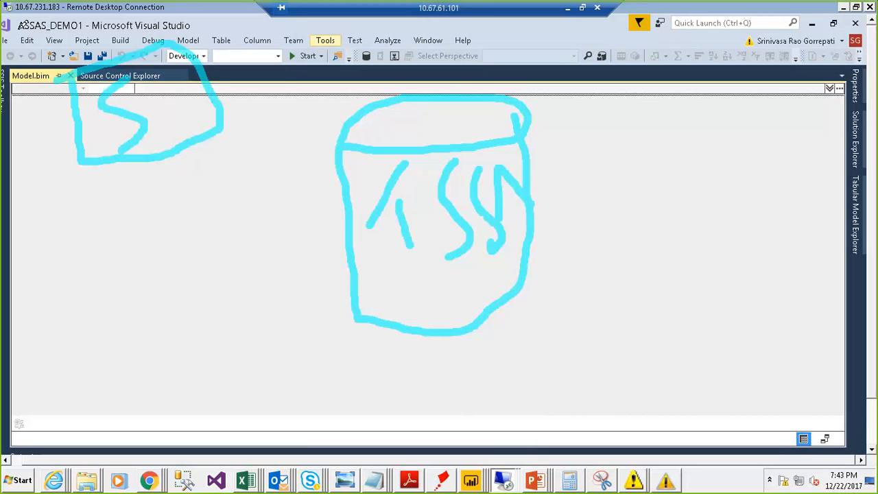
pyautogui.moveTo(16, 27)
pyautogui.mouseDown()
pyautogui.moveTo(76, 33)
pyautogui.moveTo(92, 51)
pyautogui.mouseUp()
pyautogui.moveTo(154, 85)
pyautogui.mouseDown()
pyautogui.moveTo(357, 108)
pyautogui.moveTo(406, 166)
pyautogui.mouseUp()
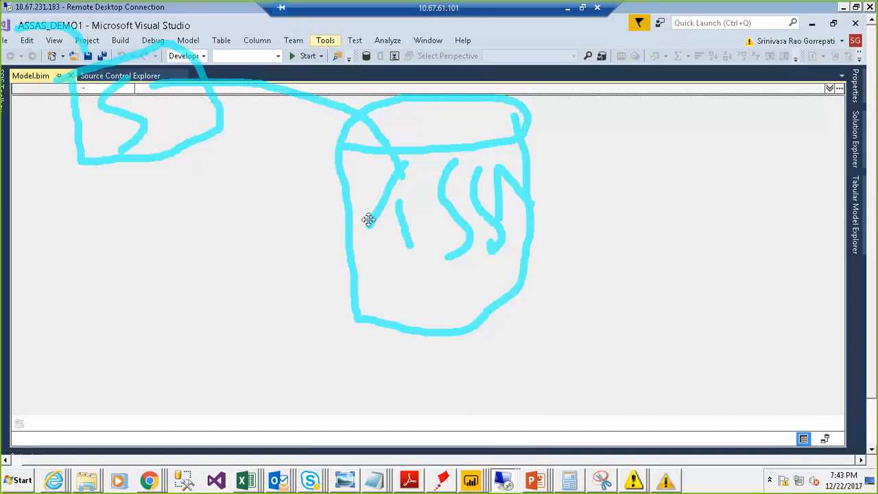
pyautogui.moveTo(346, 221)
pyautogui.mouseDown()
pyautogui.moveTo(255, 232)
pyautogui.moveTo(249, 278)
pyautogui.mouseUp()
pyautogui.moveTo(108, 220)
pyautogui.mouseDown()
pyautogui.moveTo(124, 295)
pyautogui.moveTo(212, 197)
pyautogui.moveTo(118, 218)
pyautogui.mouseUp()
pyautogui.moveTo(179, 214); pyautogui.dragTo(180, 221)
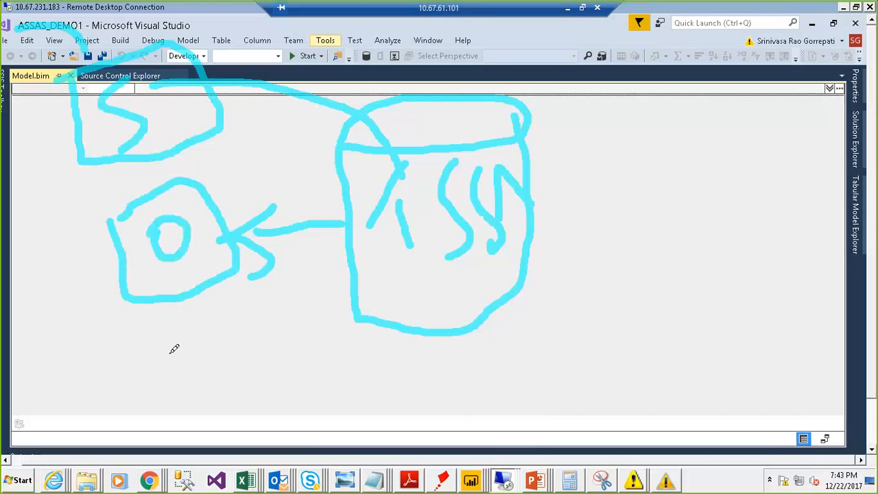
pyautogui.moveTo(236, 313)
pyautogui.mouseDown()
pyautogui.moveTo(194, 404)
pyautogui.moveTo(208, 382)
pyautogui.mouseUp()
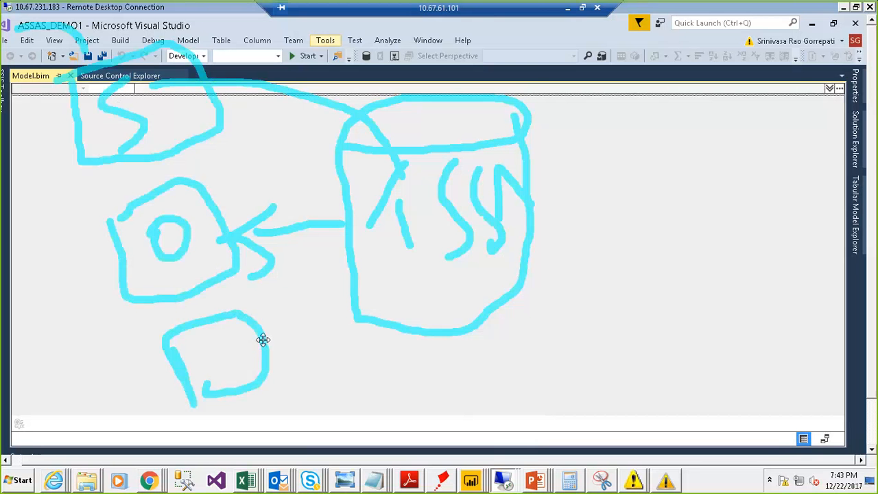
pyautogui.moveTo(272, 349); pyautogui.dragTo(346, 269)
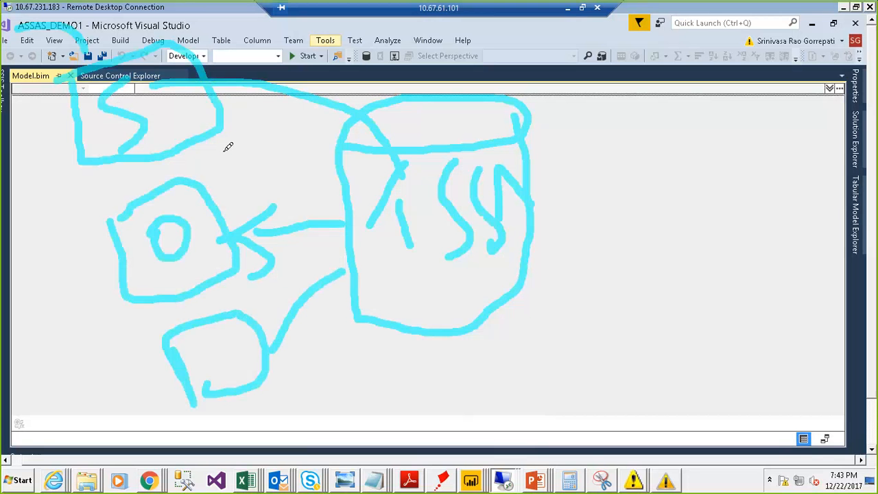
pyautogui.moveTo(221, 152)
pyautogui.mouseDown()
pyautogui.moveTo(238, 127)
pyautogui.moveTo(302, 96)
pyautogui.moveTo(364, 106)
pyautogui.moveTo(371, 126)
pyautogui.mouseUp()
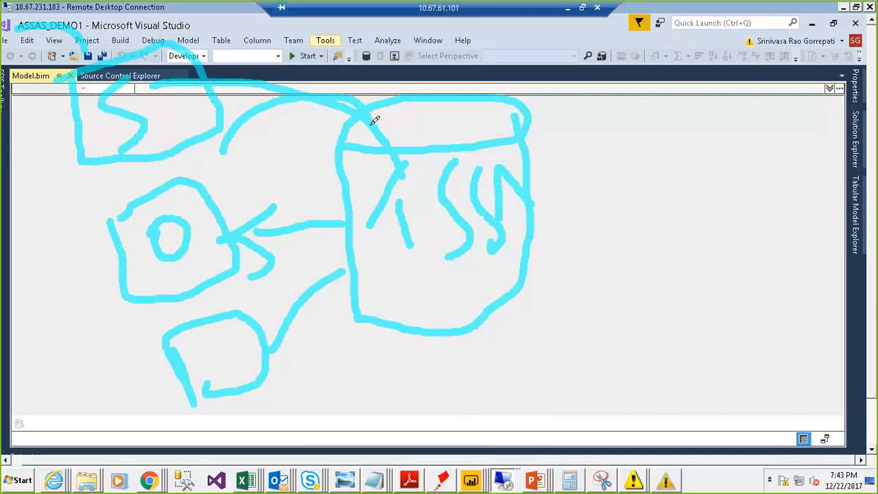
pyautogui.moveTo(441, 217)
pyautogui.mouseDown()
pyautogui.moveTo(408, 190)
pyautogui.moveTo(399, 205)
pyautogui.moveTo(437, 239)
pyautogui.mouseUp()
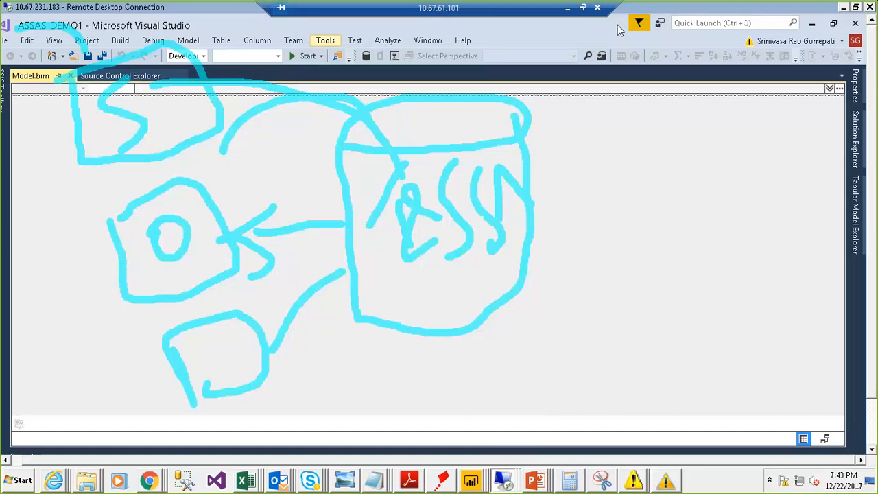
pyautogui.press('Escape')
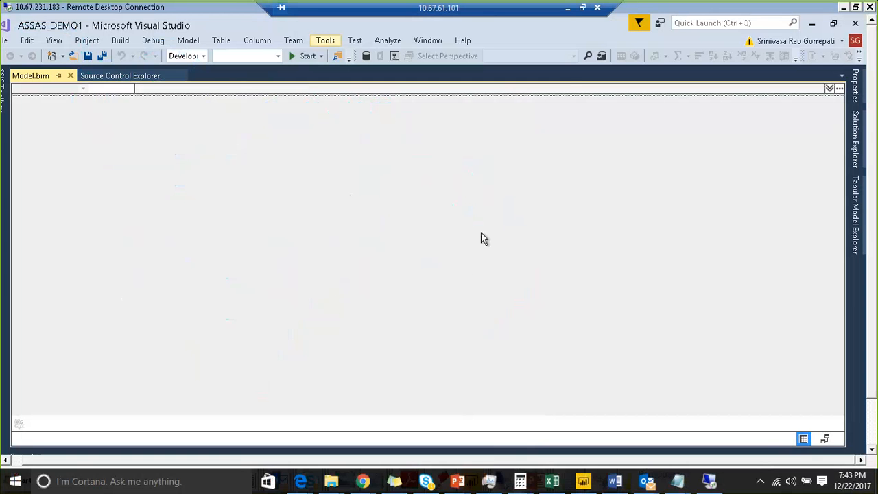
# Step: Expand the remote desktop session to full screen and start importing from a data source into the model
pyautogui.click(855, 8)
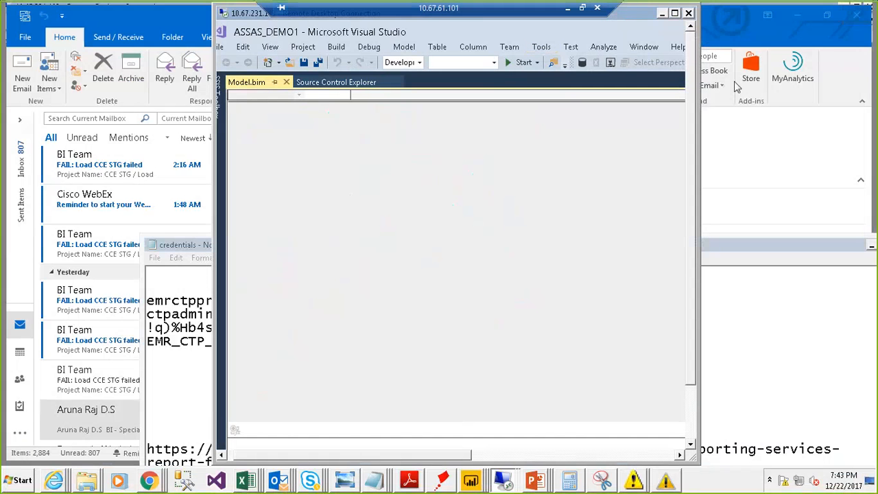
pyautogui.click(674, 16)
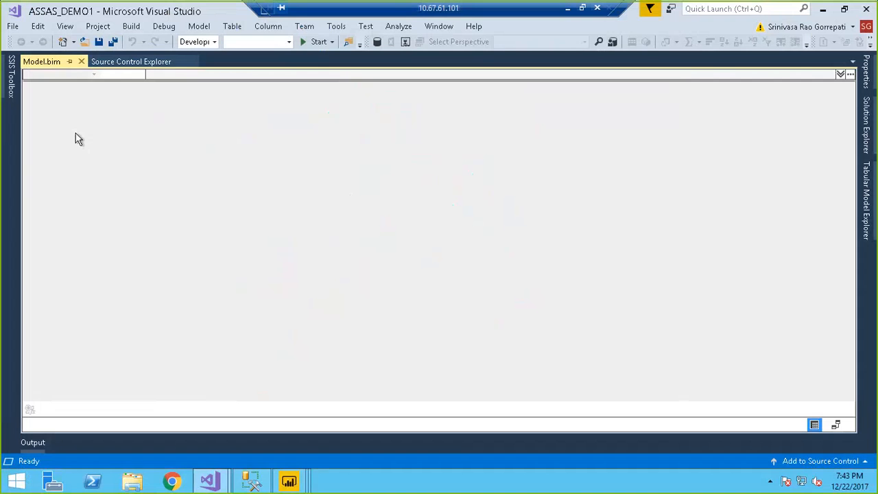
pyautogui.click(196, 26)
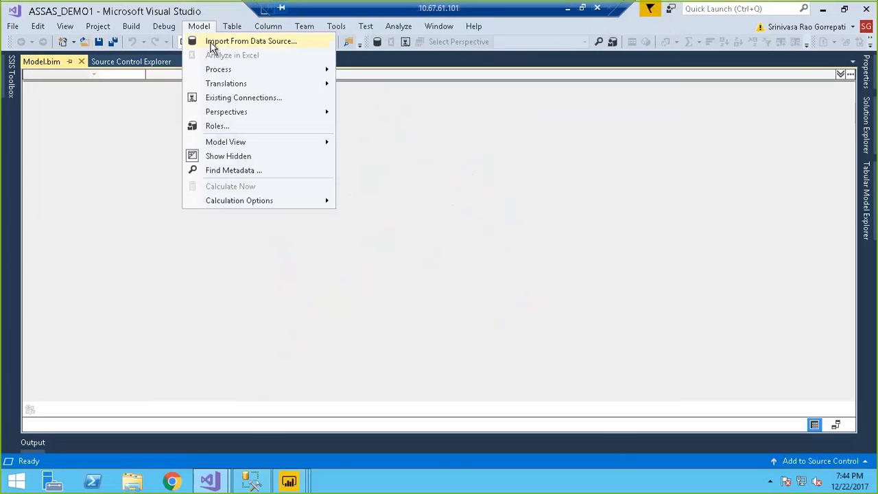
pyautogui.click(212, 45)
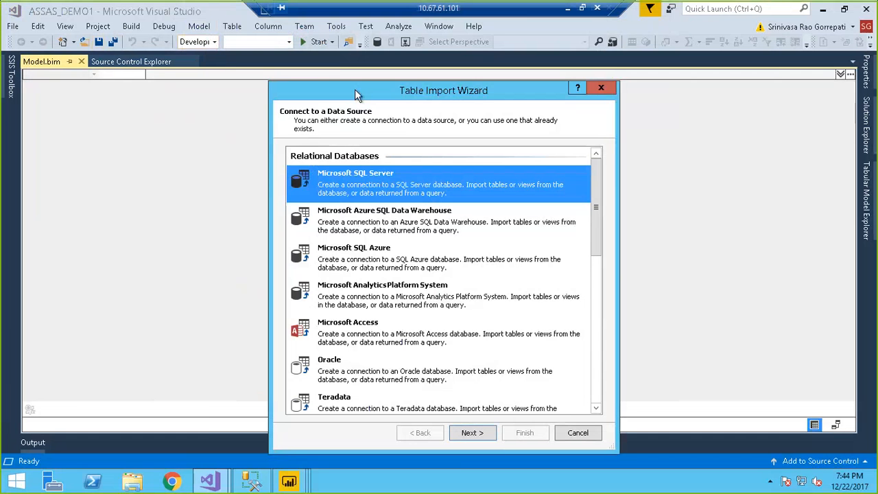
# Step: Look through the data source types in the Table Import Wizard, from relational databases to text files
pyautogui.moveTo(356, 94); pyautogui.dragTo(305, 72)
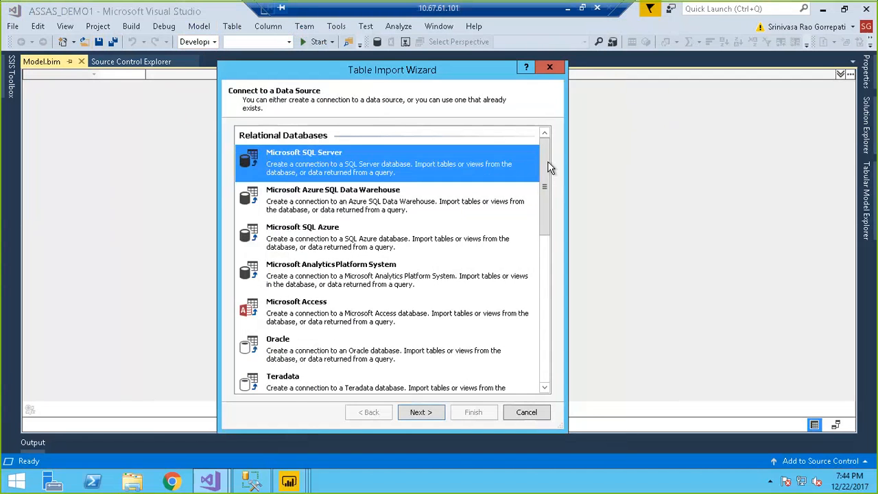
pyautogui.moveTo(548, 172); pyautogui.dragTo(549, 320)
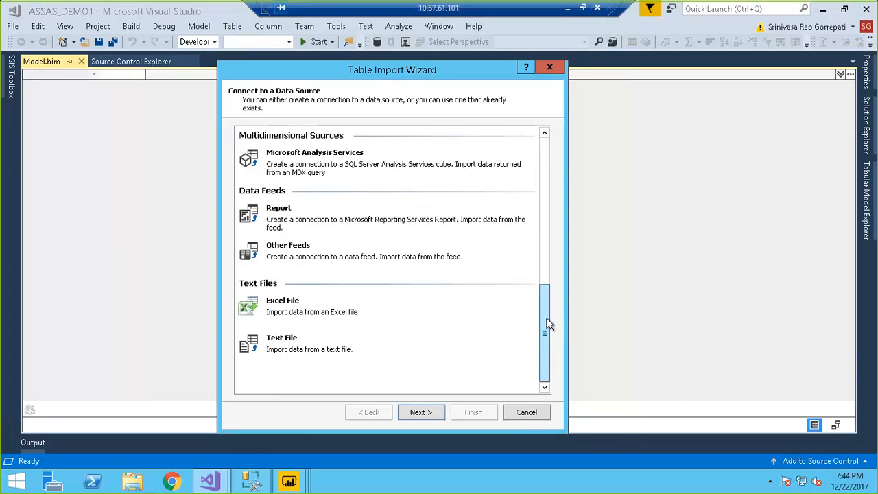
pyautogui.moveTo(540, 278); pyautogui.dragTo(544, 161)
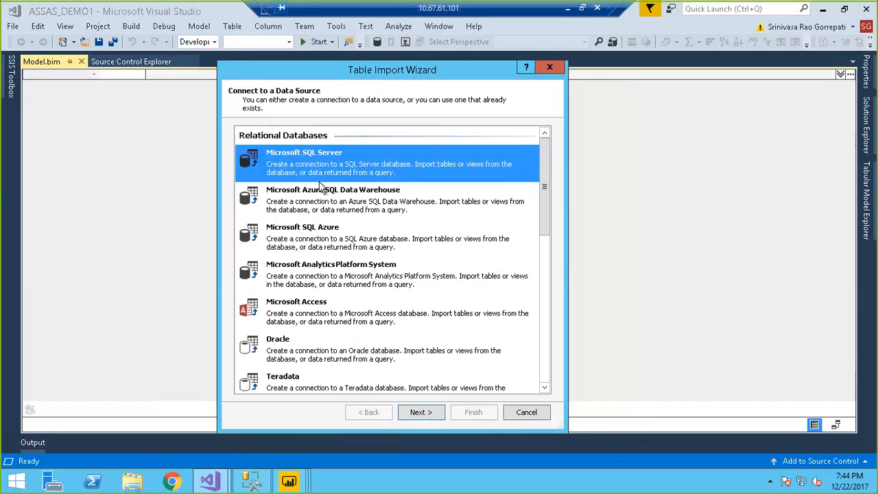
# Step: Choose Microsoft Azure SQL Data Warehouse as the data source type and continue to its connection settings
pyautogui.moveTo(341, 74); pyautogui.dragTo(366, 59)
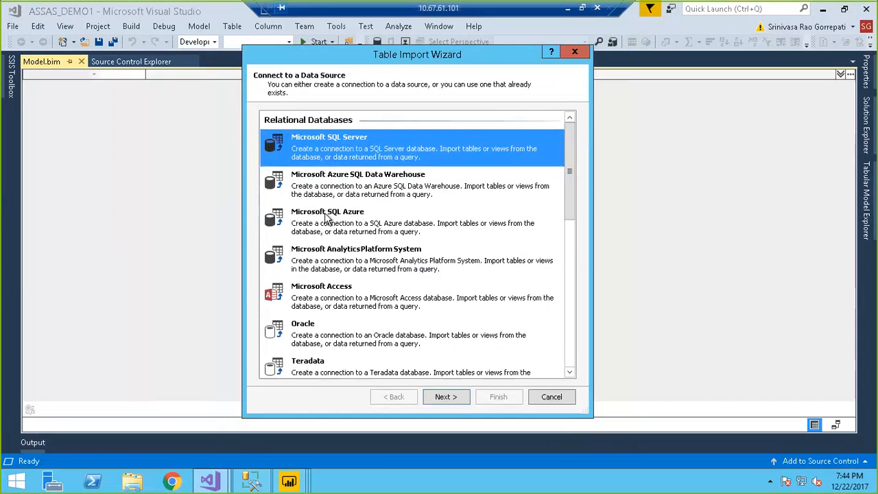
pyautogui.click(379, 183)
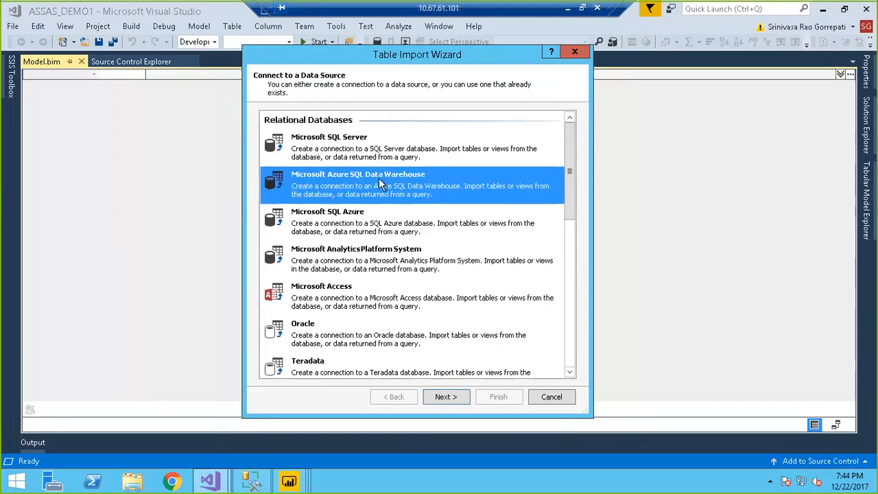
pyautogui.click(452, 397)
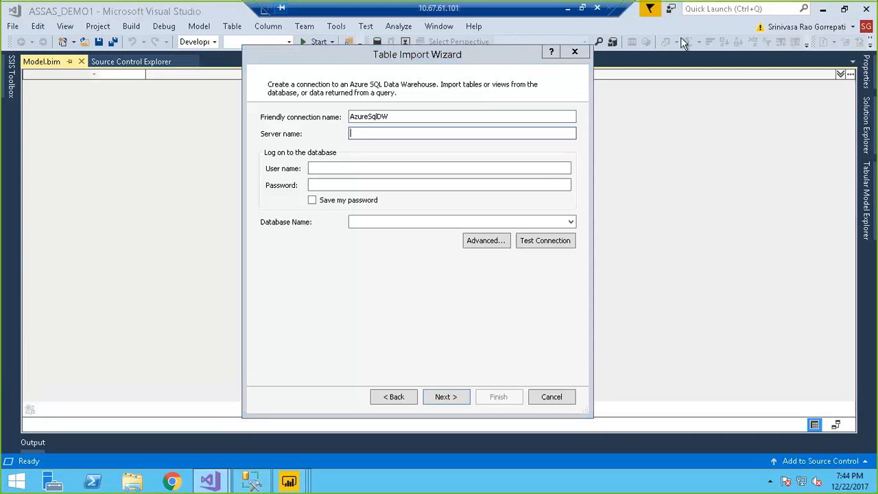
# Step: Shrink the full-screen remote desktop session to a window and minimize the nested 10.67.231.183 session
pyautogui.click(582, 7)
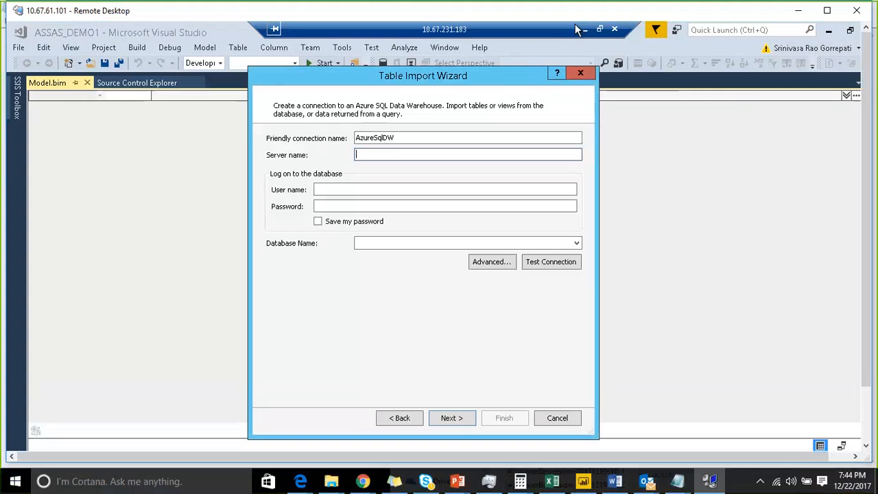
pyautogui.moveTo(553, 485)
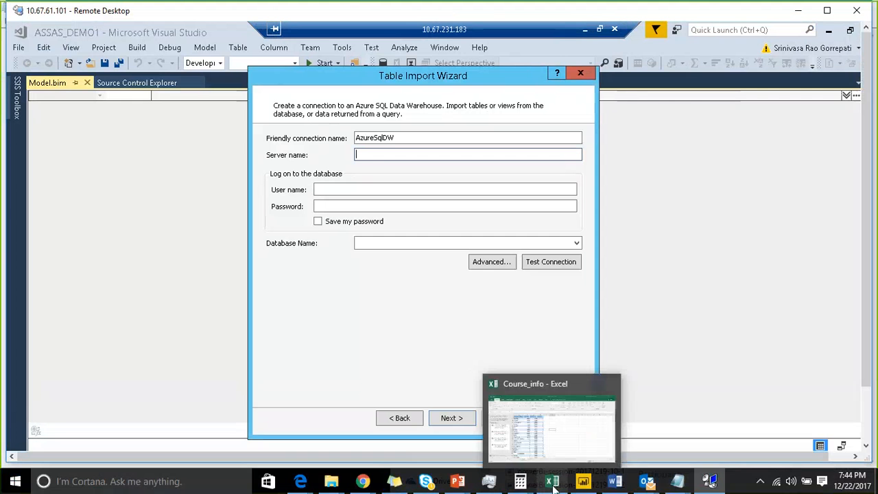
pyautogui.click(712, 483)
pyautogui.click(712, 482)
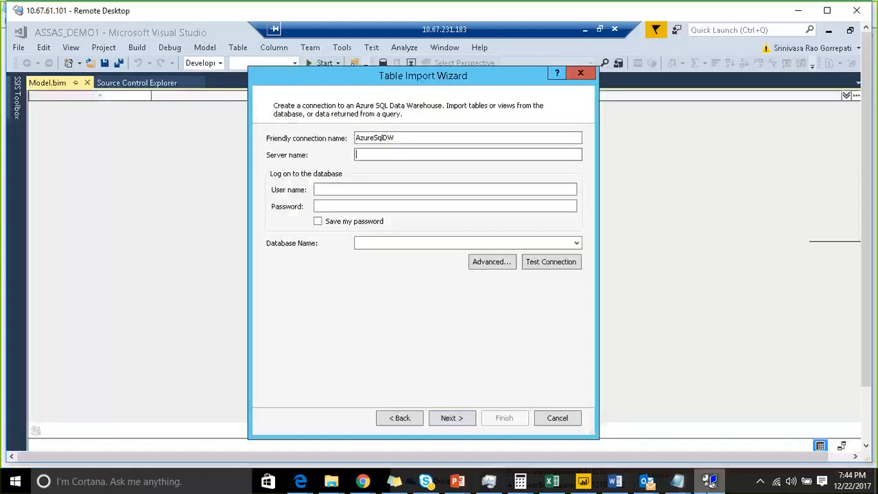
pyautogui.moveTo(865, 210); pyautogui.dragTo(859, 327)
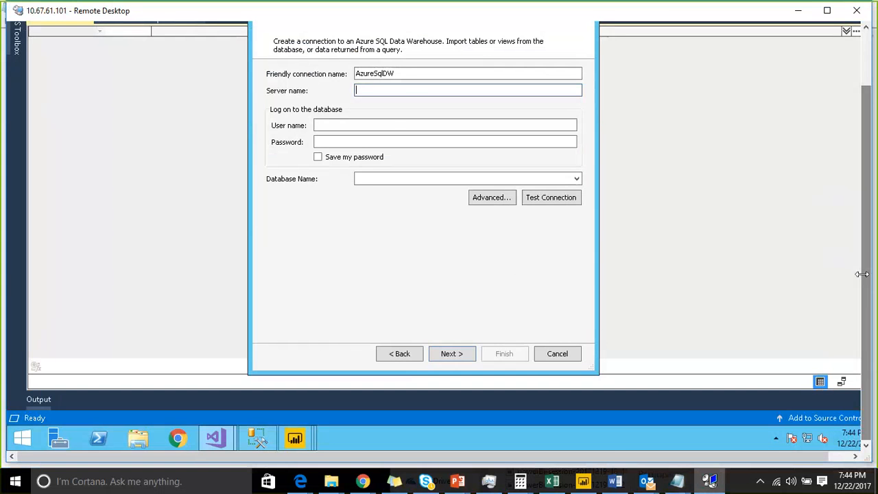
pyautogui.moveTo(872, 110); pyautogui.dragTo(828, 39)
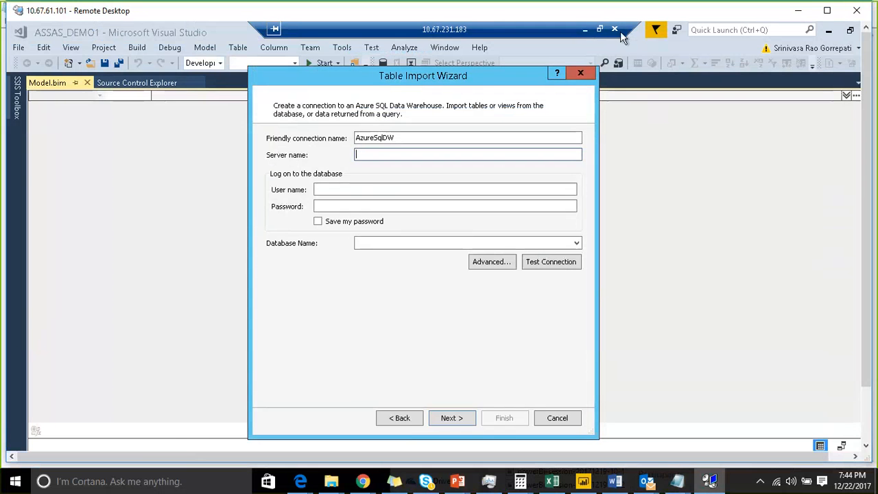
pyautogui.click(587, 30)
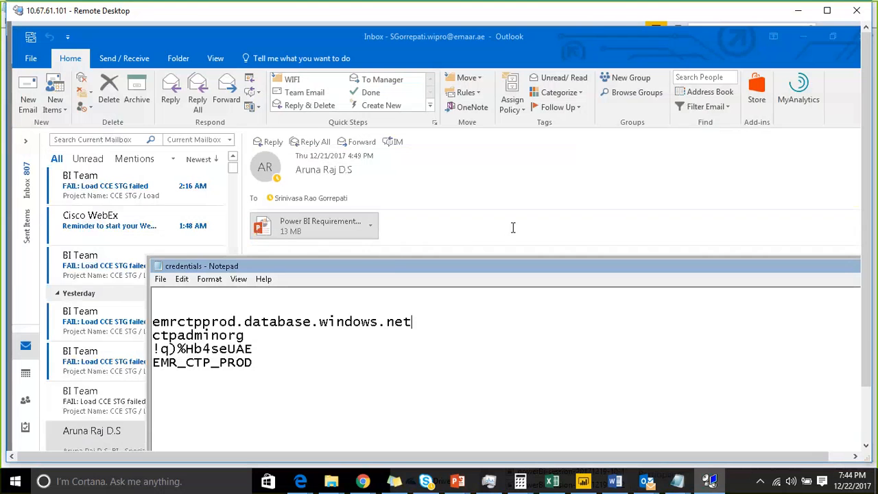
# Step: Switch to the Handover-Docs workbook in Excel and copy the server name of the ADW staging and DW row
pyautogui.moveTo(866, 351); pyautogui.dragTo(865, 412)
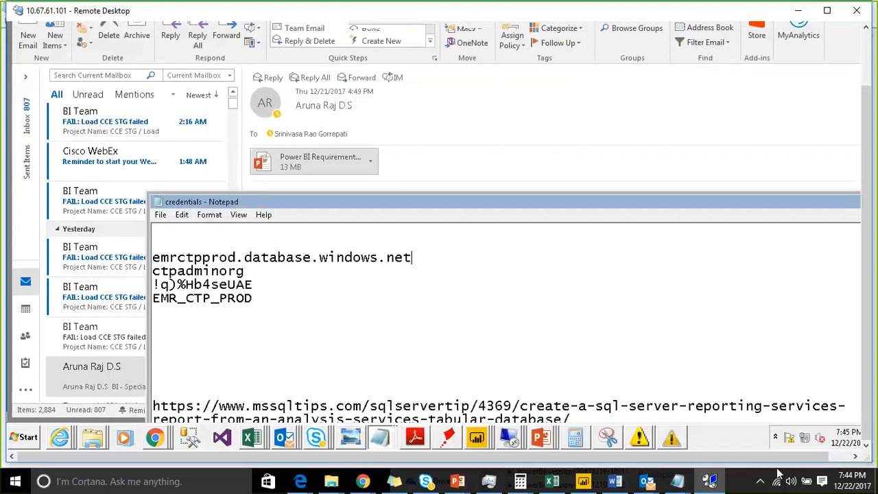
pyautogui.click(251, 439)
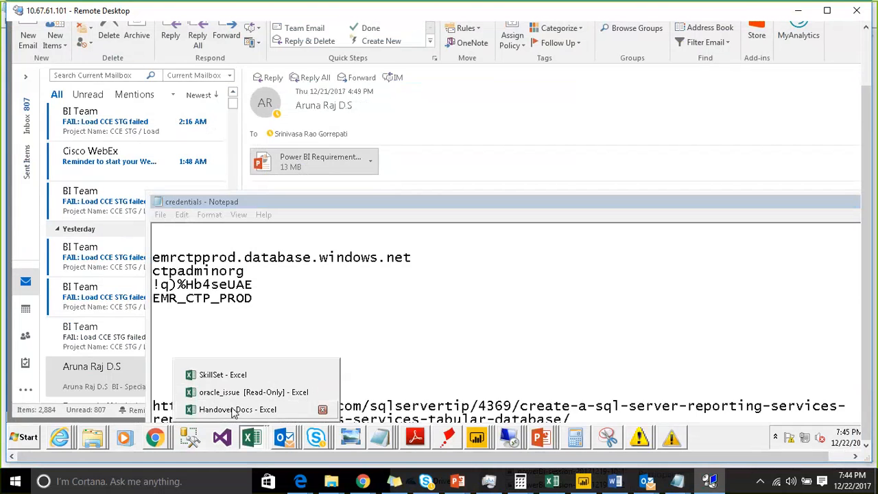
pyautogui.click(236, 411)
pyautogui.click(332, 153)
pyautogui.click(282, 152)
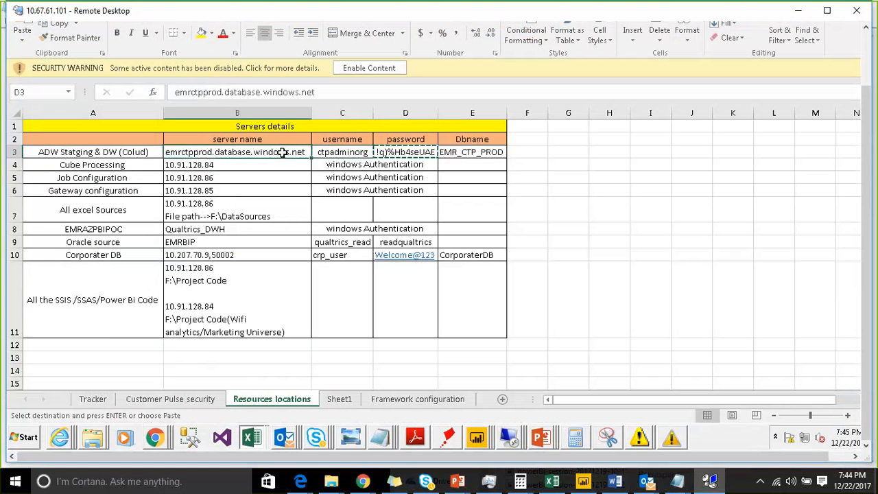
pyautogui.hotkey('ctrl', 'c')
# Step: Return to the import wizard in the nested remote session and set the server name to emrctpprod.database.windows.net
pyautogui.click(798, 10)
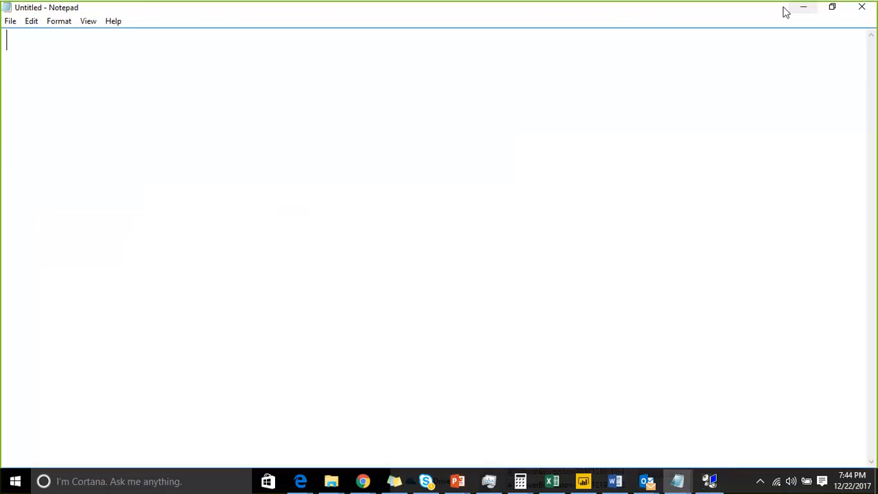
pyautogui.click(709, 481)
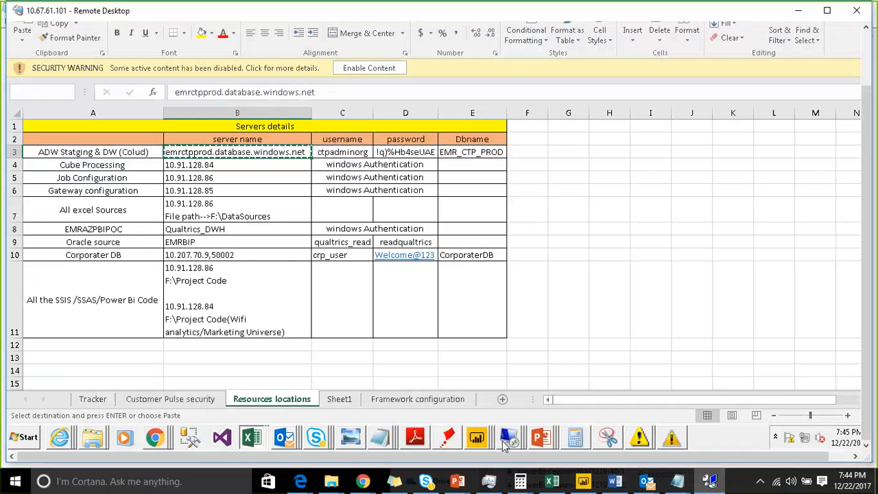
pyautogui.moveTo(504, 444)
pyautogui.click(494, 409)
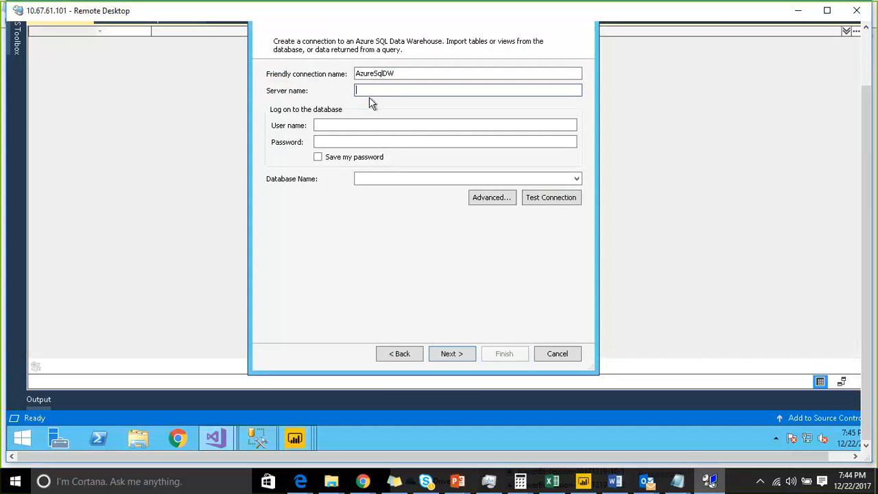
pyautogui.hotkey('ctrl', 'v')
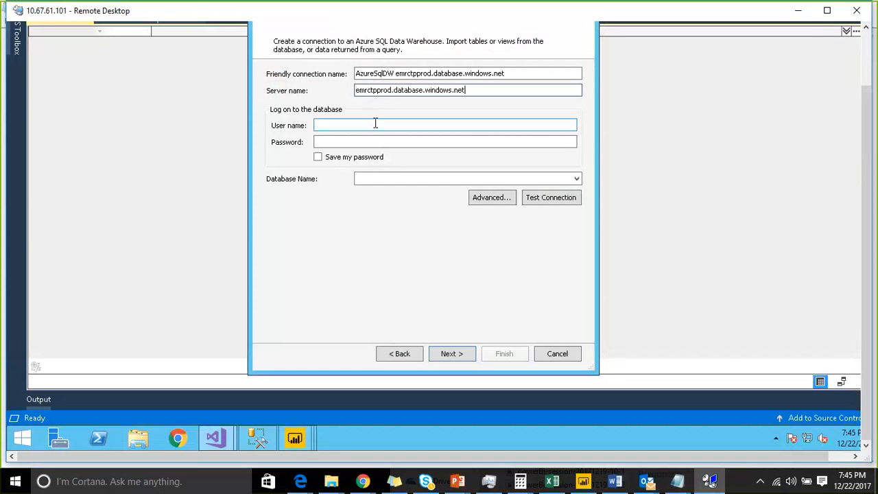
# Step: Prepare the wizard's user name field for entry, and copy the username of the ADW staging and DW row from Handover-Docs in Excel
pyautogui.click(377, 124)
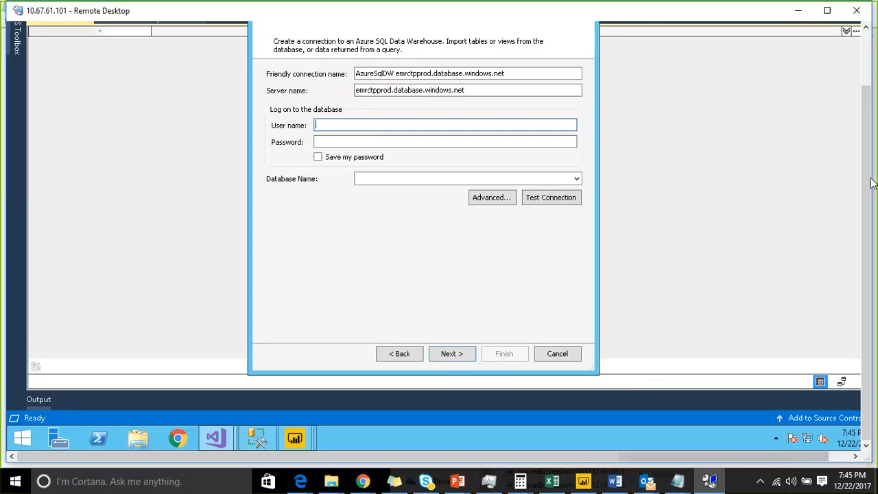
pyautogui.click(709, 482)
pyautogui.click(709, 483)
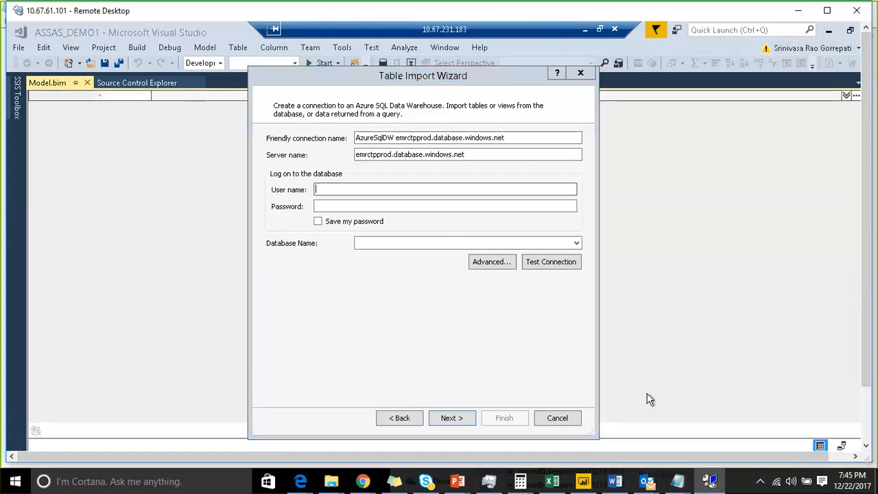
pyautogui.click(866, 232)
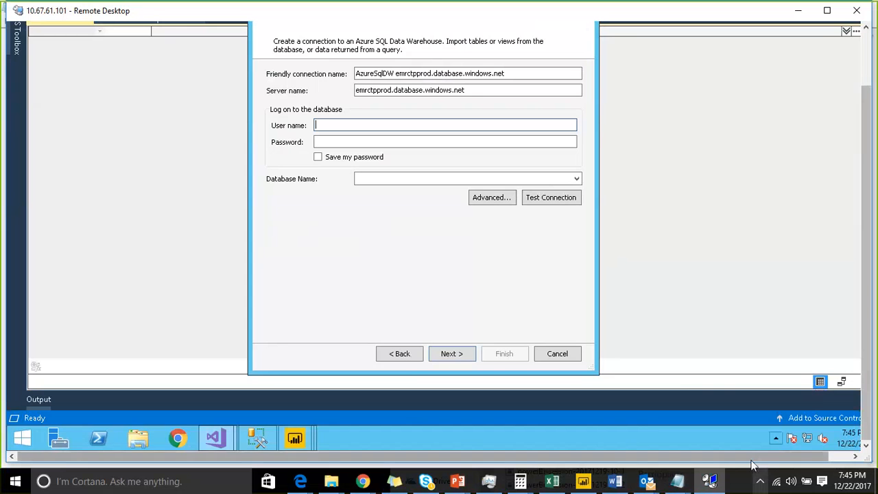
pyautogui.moveTo(735, 454); pyautogui.dragTo(757, 453)
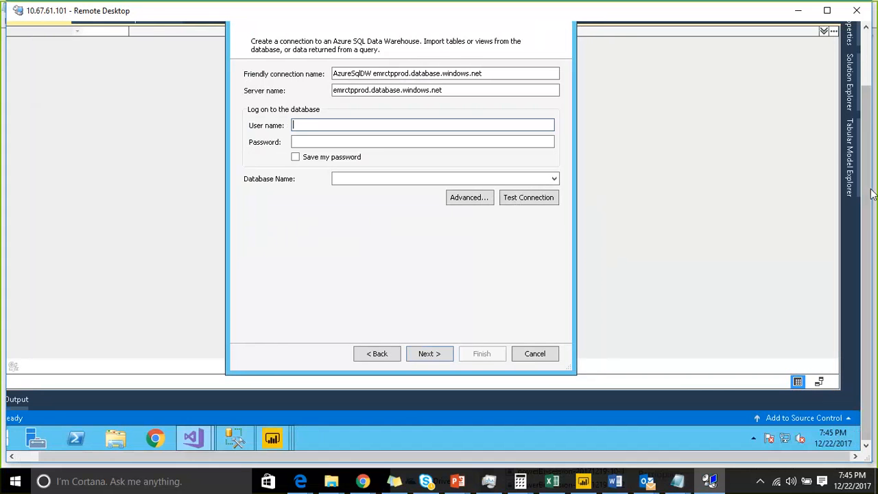
pyautogui.click(867, 62)
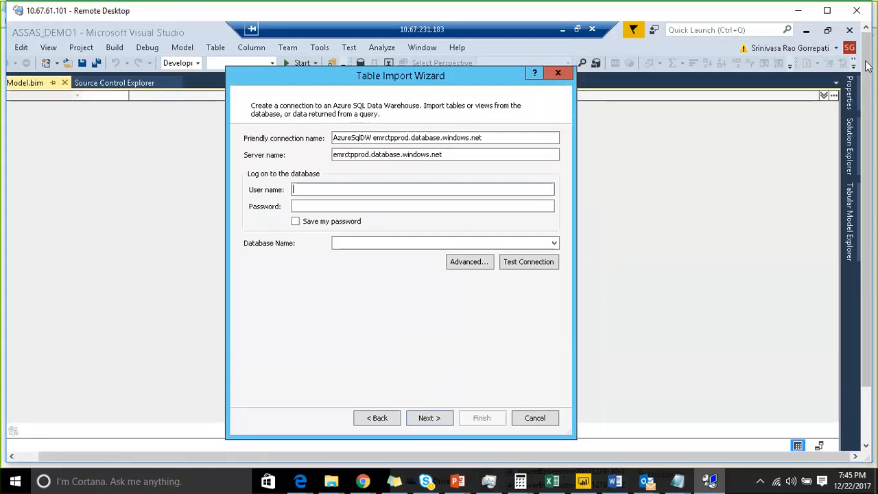
pyautogui.click(798, 10)
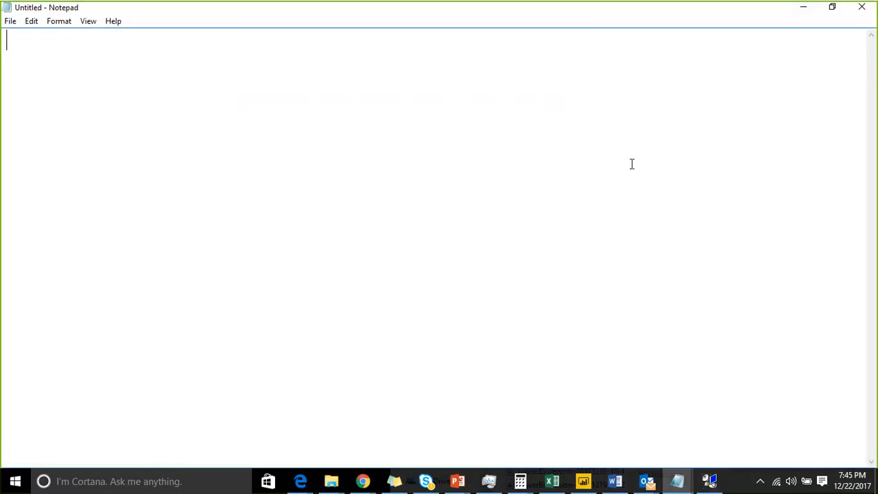
pyautogui.click(710, 480)
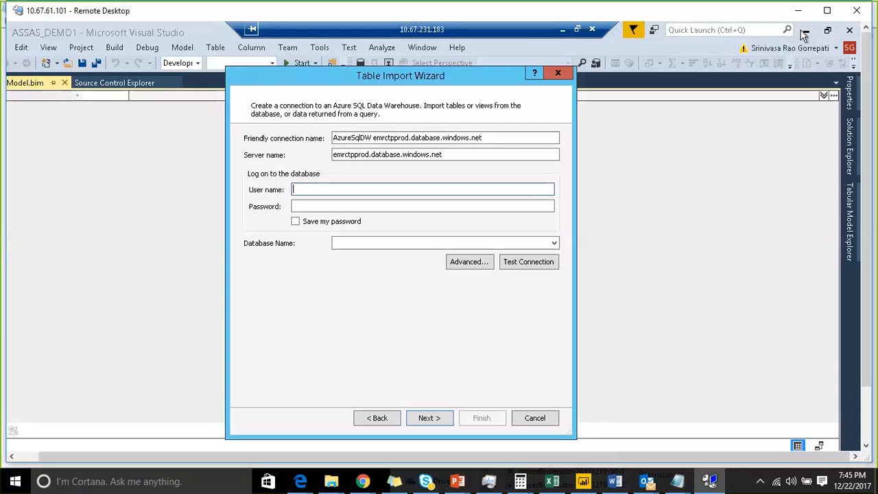
pyautogui.click(562, 29)
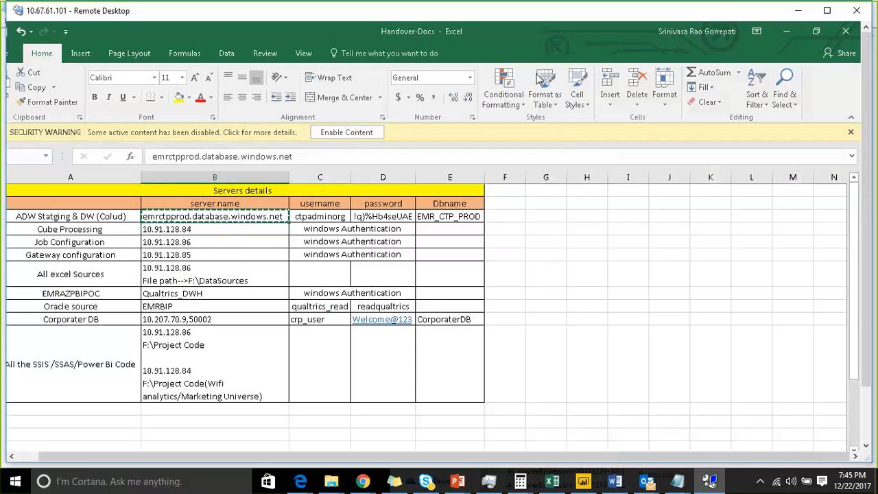
pyautogui.click(338, 217)
pyautogui.hotkey('ctrl', 'c')
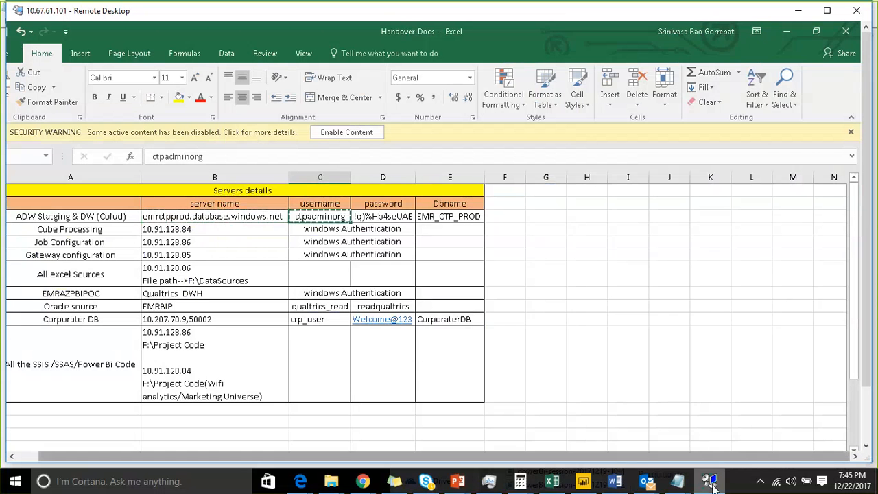
# Step: Switch back to the nested remote session and paste the copied database account name as the wizard's user name
pyautogui.hotkey('alt', 'Tab')
pyautogui.click(708, 482)
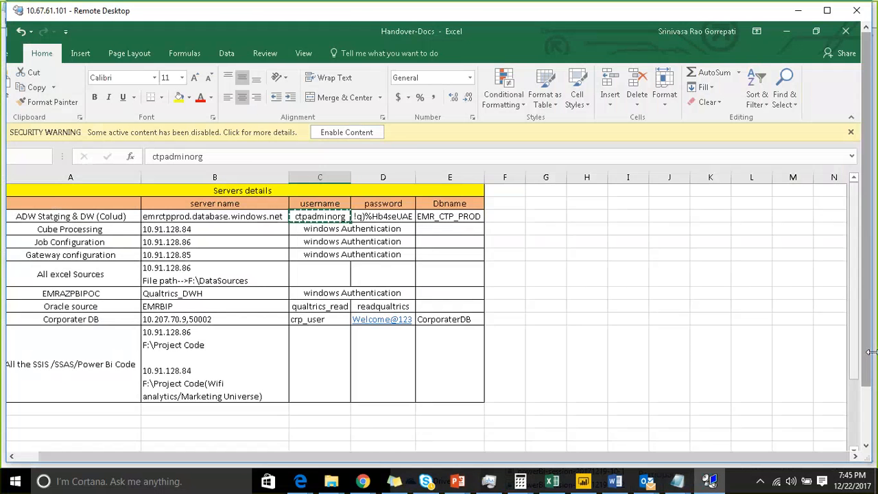
pyautogui.moveTo(867, 352); pyautogui.dragTo(868, 406)
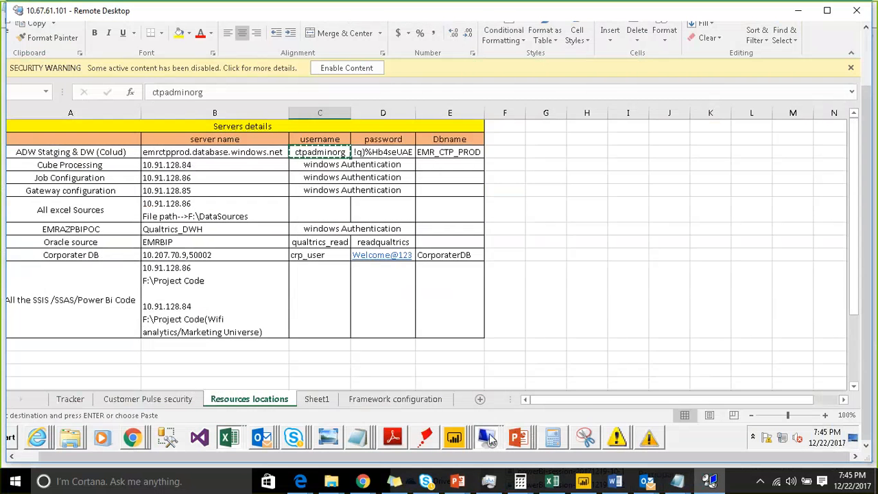
pyautogui.click(487, 437)
pyautogui.click(486, 410)
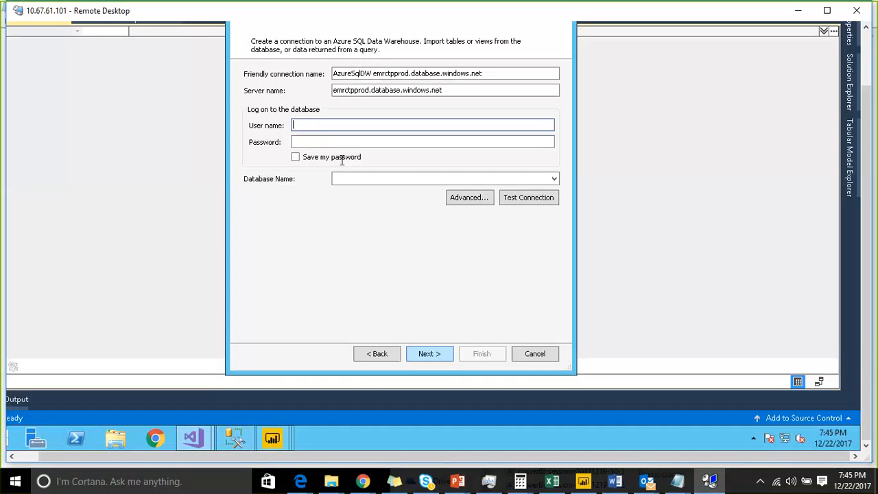
pyautogui.hotkey('ctrl', 'v')
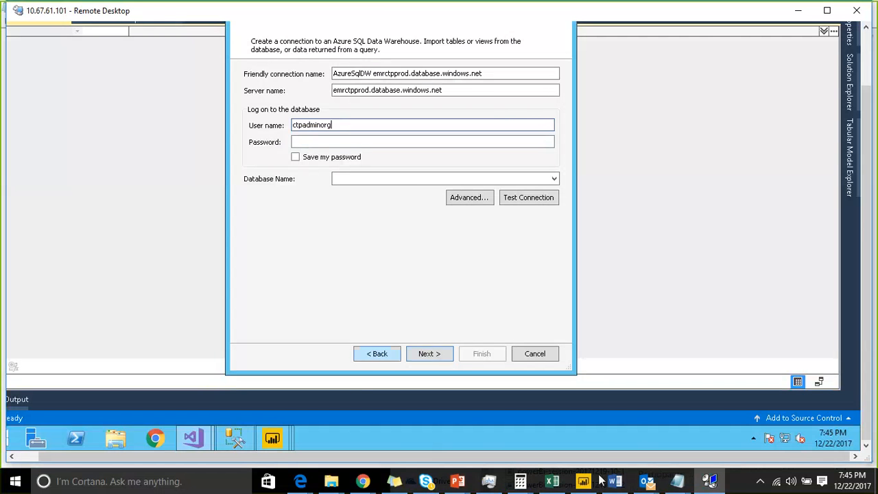
# Step: Go back to the Handover-Docs workbook in Excel and copy the password of the ADW staging and DW row
pyautogui.click(867, 68)
pyautogui.click(799, 12)
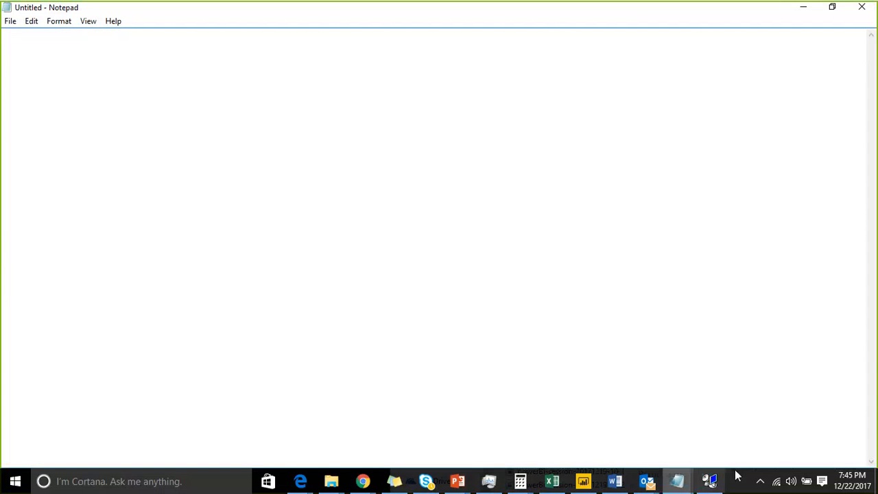
pyautogui.click(715, 480)
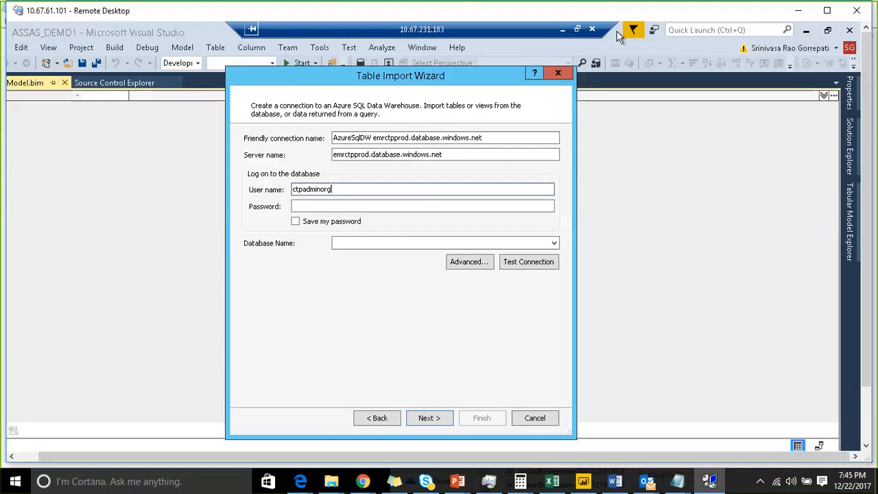
pyautogui.click(563, 29)
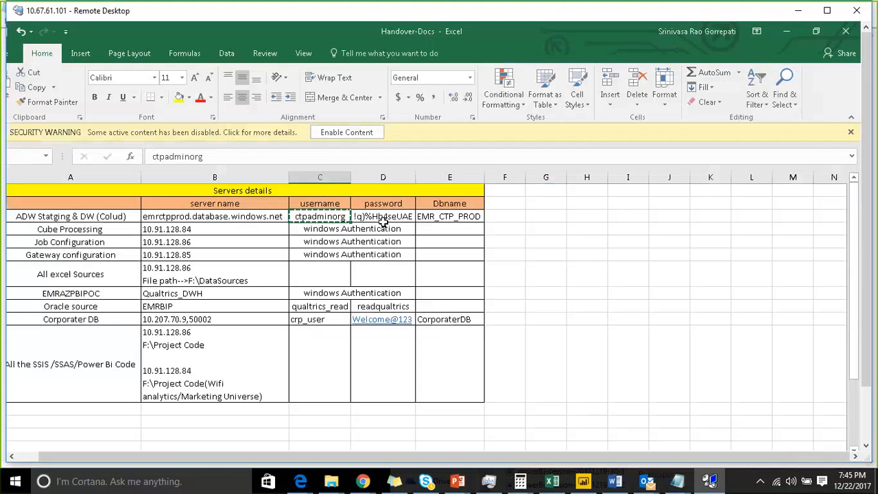
pyautogui.press('Right')
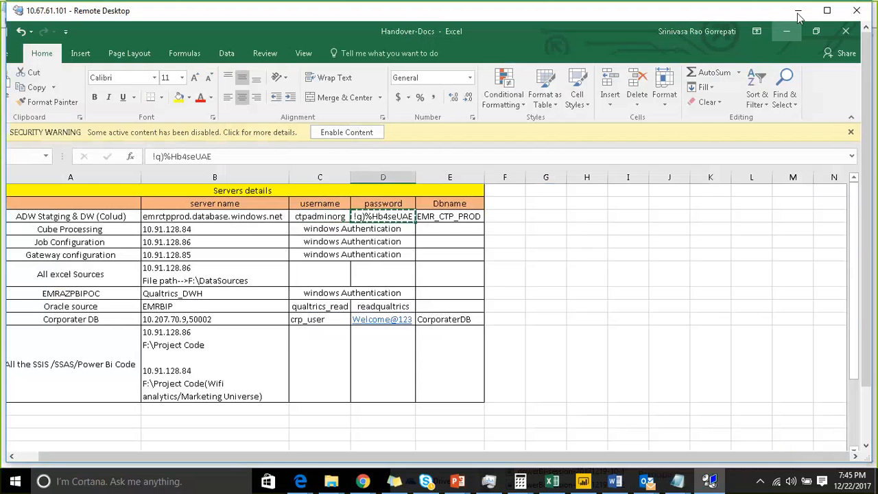
# Step: Return to the import wizard in the nested 10.67.231.183 remote session and paste the copied database password into its password field
pyautogui.click(798, 10)
pyautogui.click(710, 482)
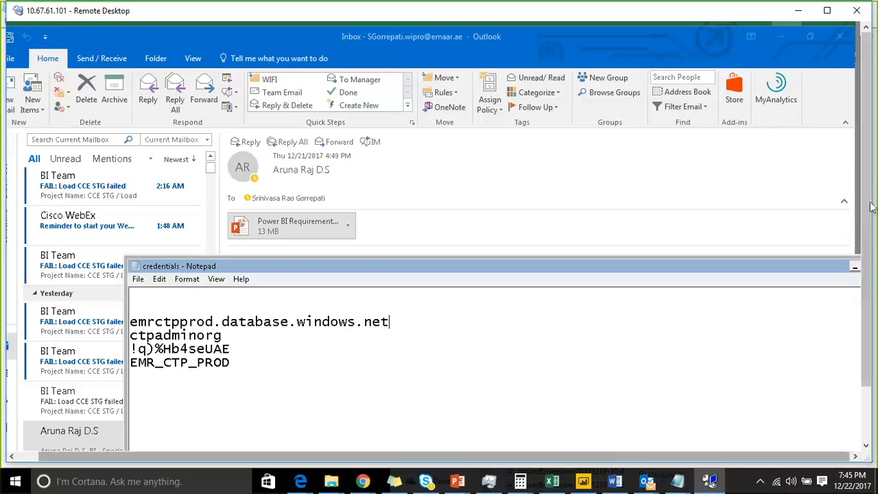
pyautogui.moveTo(870, 206); pyautogui.dragTo(870, 268)
pyautogui.click(492, 440)
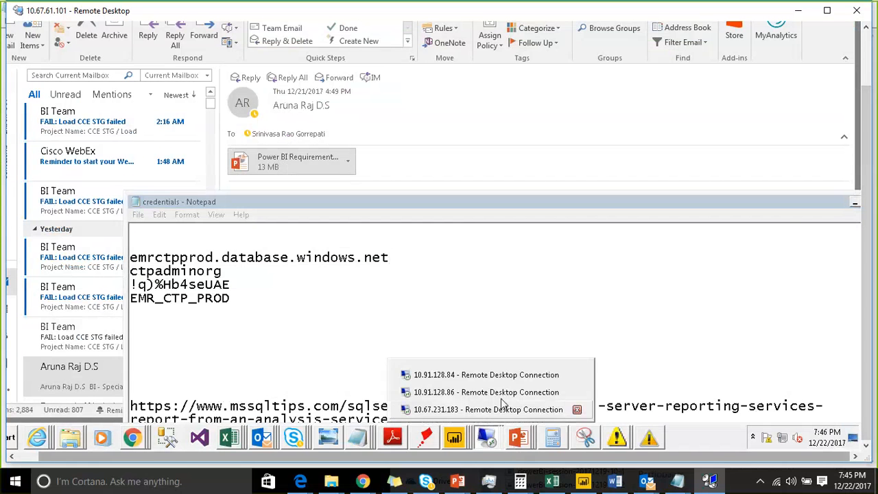
pyautogui.click(502, 407)
pyautogui.click(328, 139)
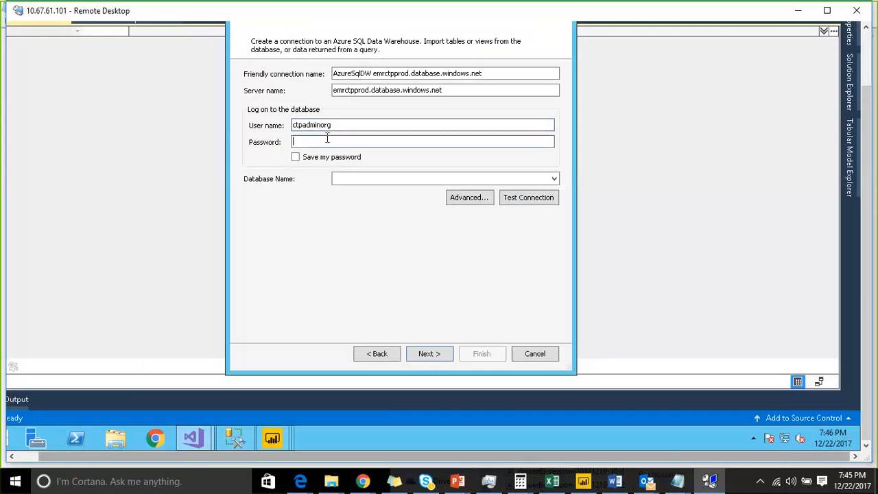
pyautogui.hotkey('ctrl', 'v')
pyautogui.moveTo(872, 145); pyautogui.dragTo(873, 117)
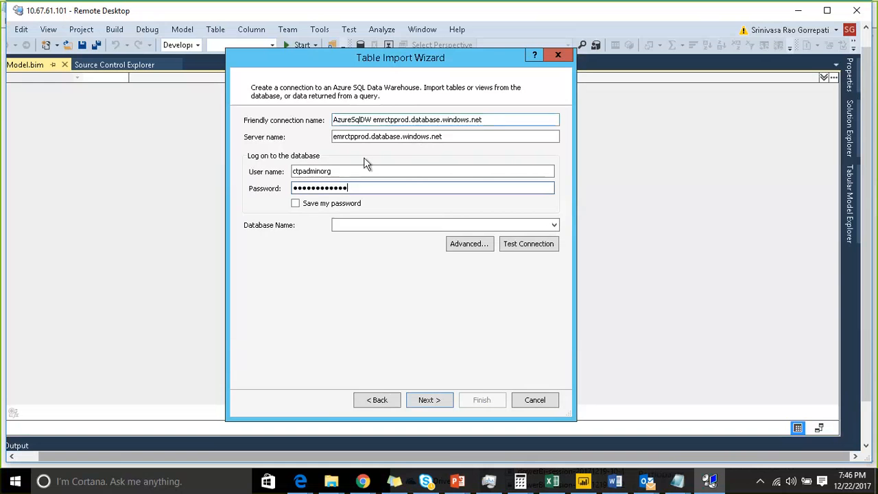
# Step: Choose EMR_CTP_PROD as the connection's database and continue to the impersonation settings
pyautogui.click(554, 226)
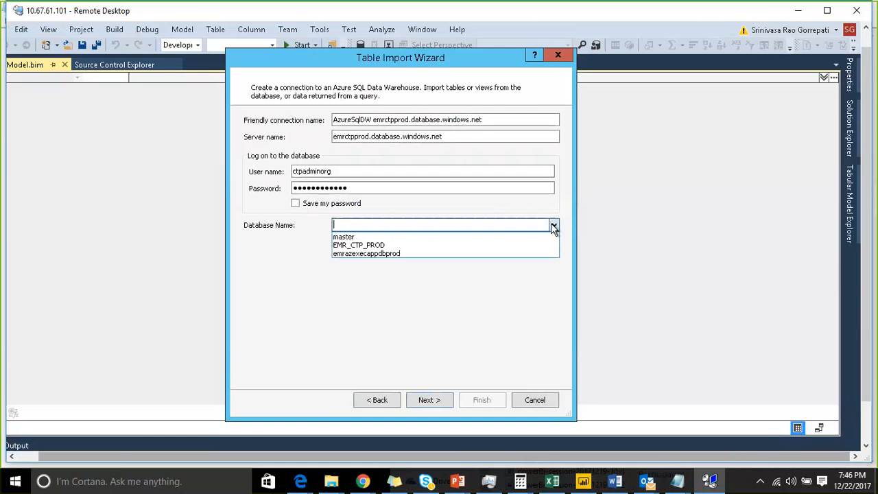
pyautogui.click(385, 245)
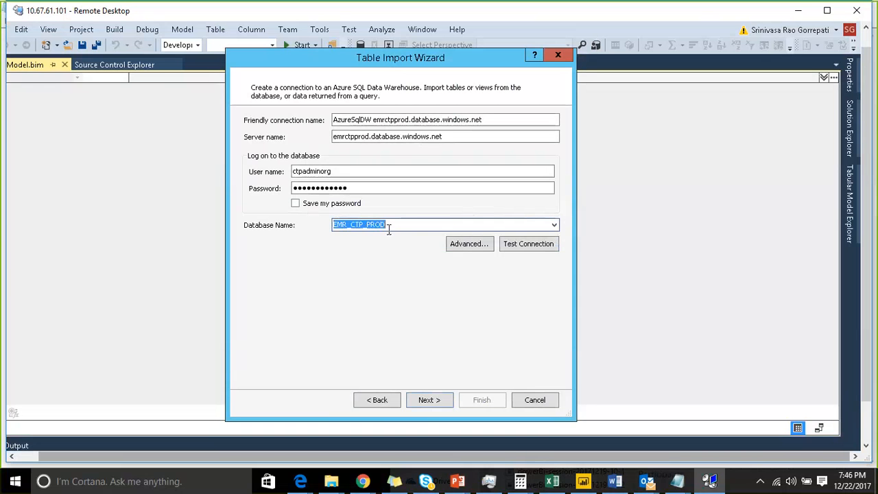
pyautogui.click(423, 405)
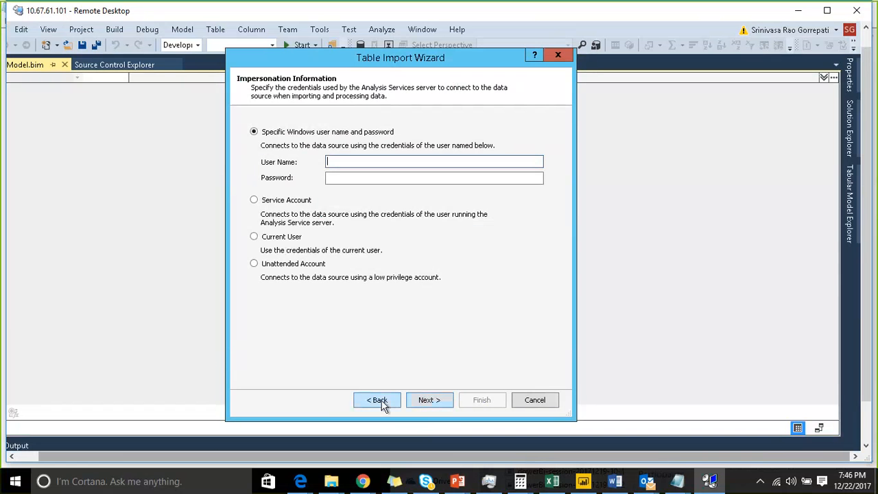
# Step: Go back to the wizard's connection settings, test the connection, and review its advanced properties without changing them
pyautogui.click(381, 401)
pyautogui.click(480, 120)
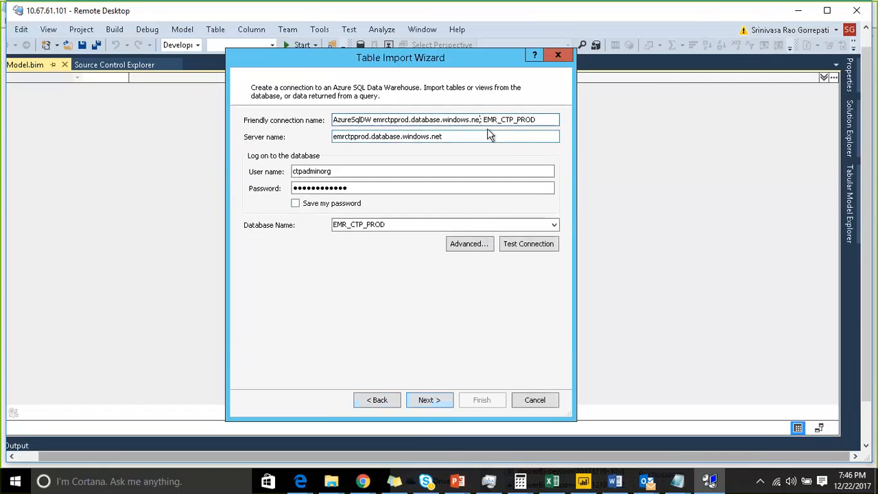
pyautogui.click(420, 402)
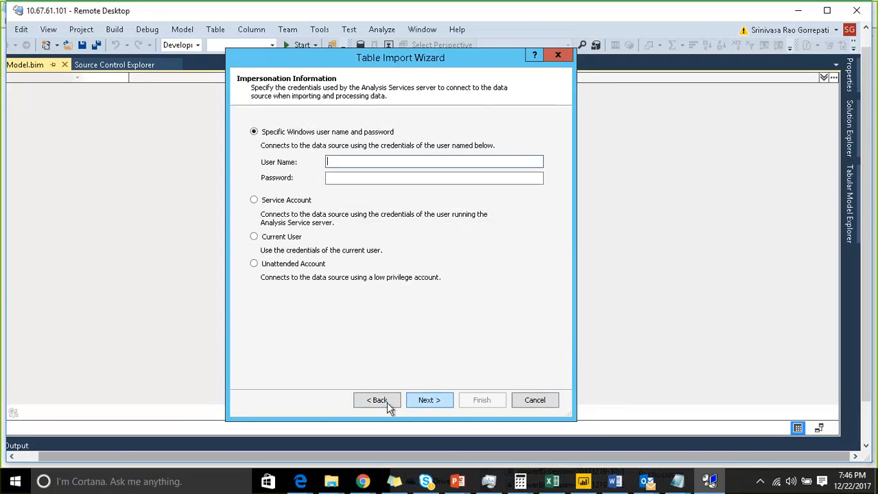
pyautogui.click(387, 402)
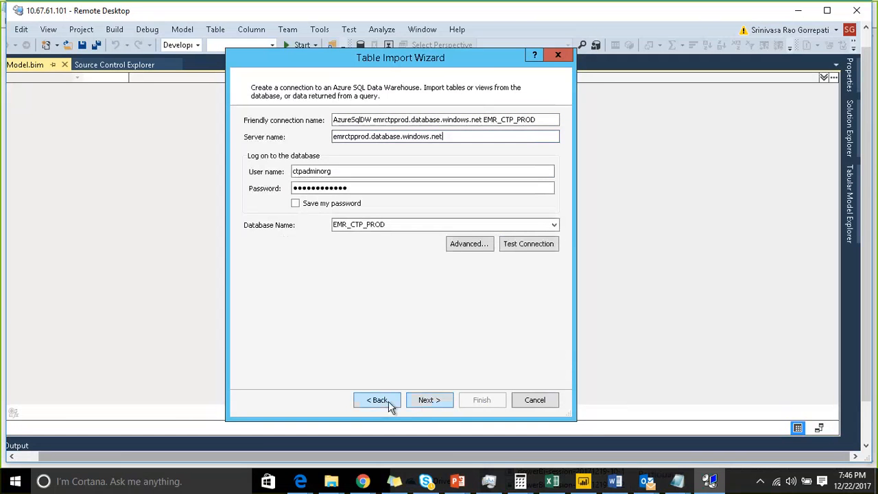
pyautogui.click(511, 244)
pyautogui.click(400, 254)
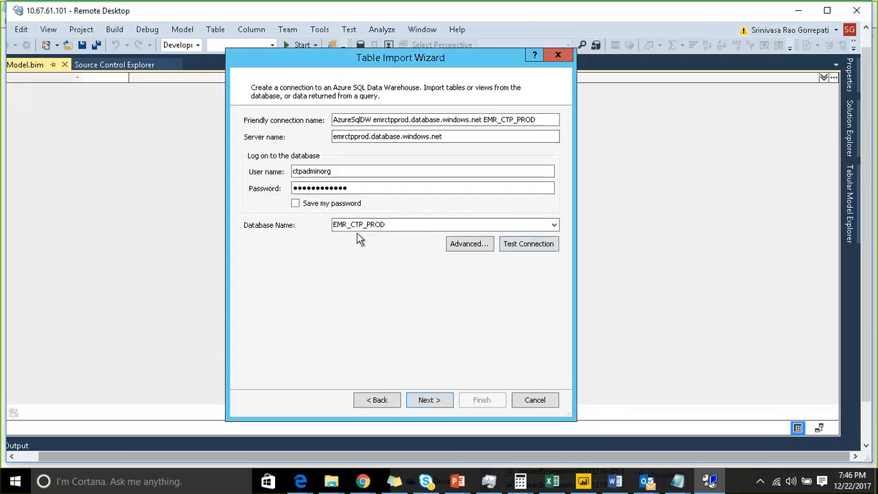
pyautogui.click(469, 245)
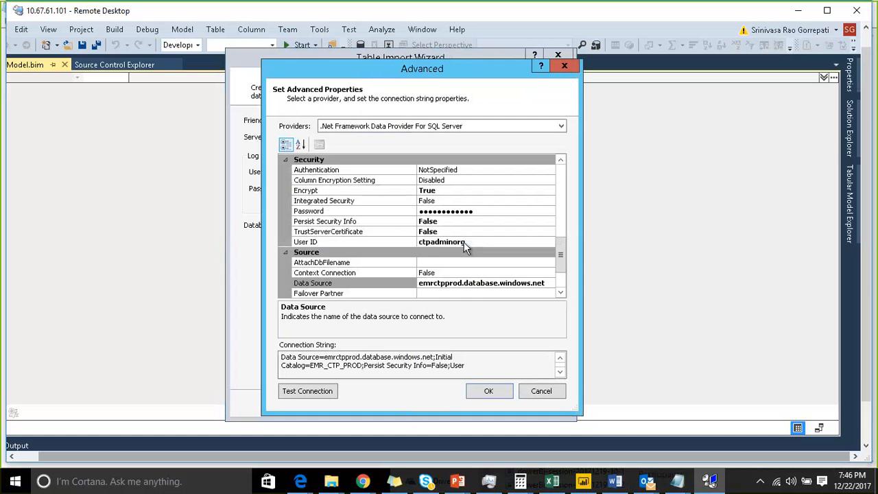
pyautogui.click(527, 390)
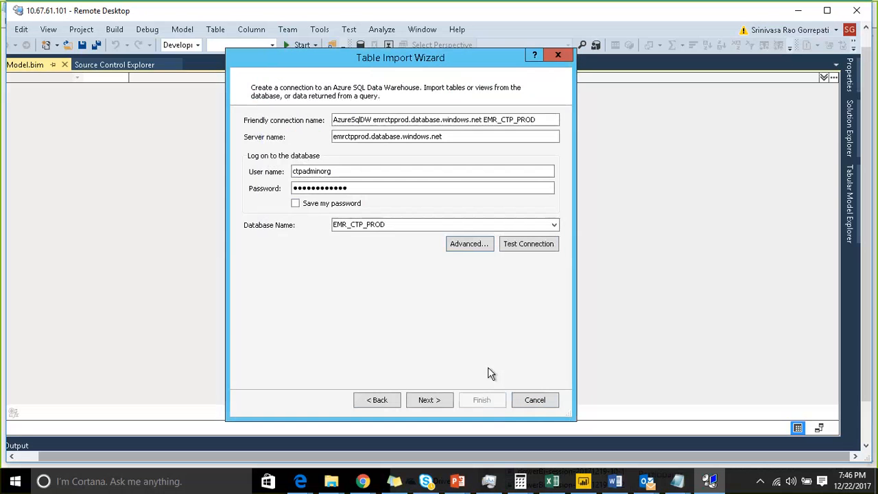
# Step: Set the impersonation to Service Account and proceed with selecting the data from a list of tables and views
pyautogui.click(427, 400)
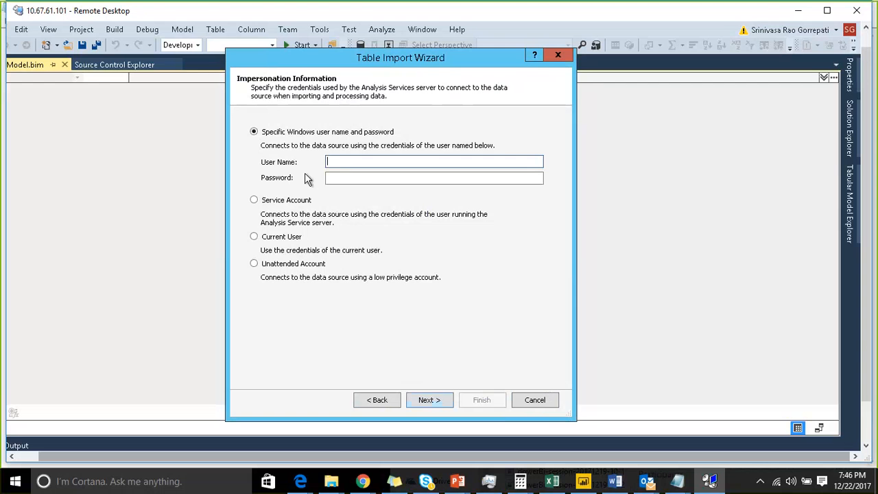
pyautogui.click(272, 201)
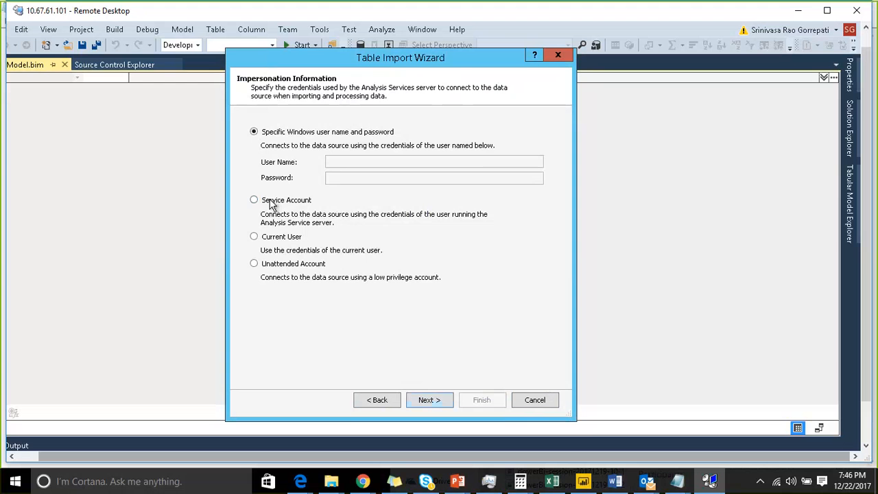
pyautogui.click(430, 400)
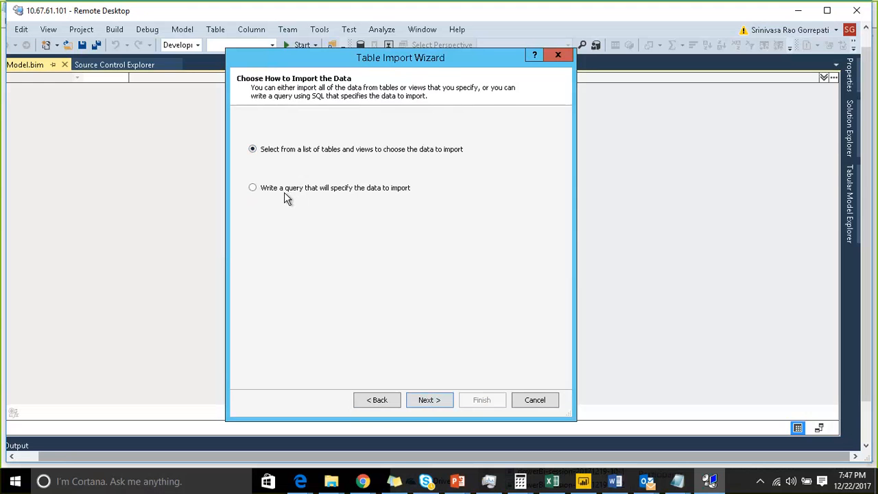
pyautogui.click(423, 403)
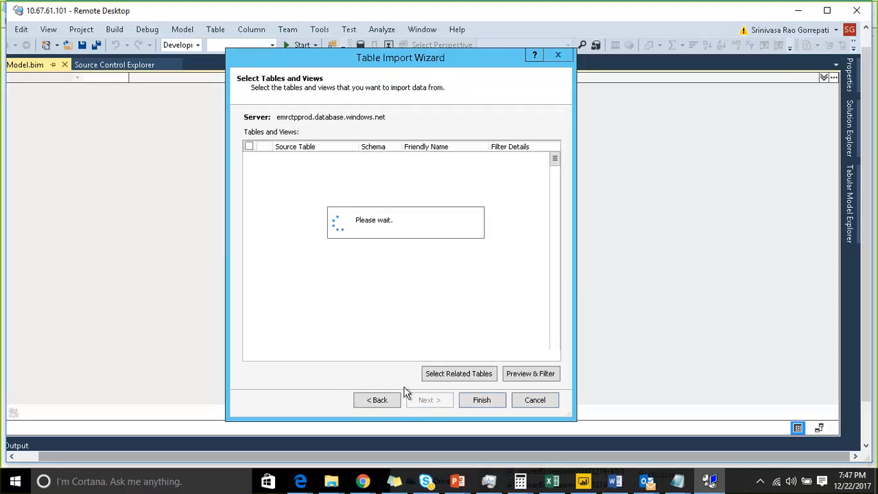
# Step: Widen the Schema column in the tables and views list and sort the list by schema in ascending order
pyautogui.moveTo(397, 148); pyautogui.dragTo(453, 154)
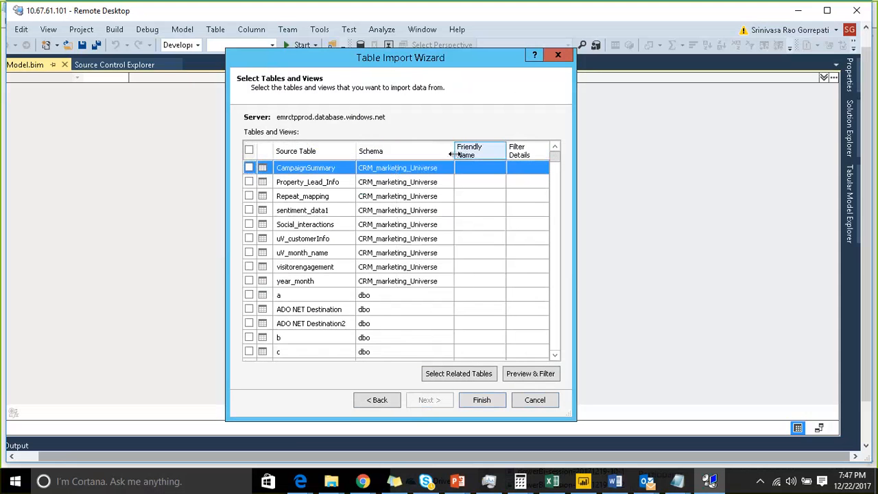
pyautogui.click(420, 156)
pyautogui.click(420, 156)
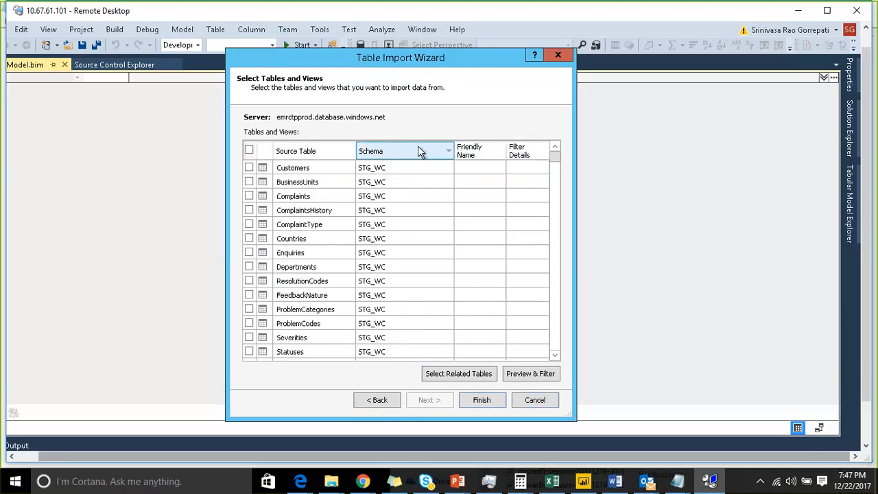
pyautogui.scroll(-5, 411, 232)
pyautogui.click(409, 157)
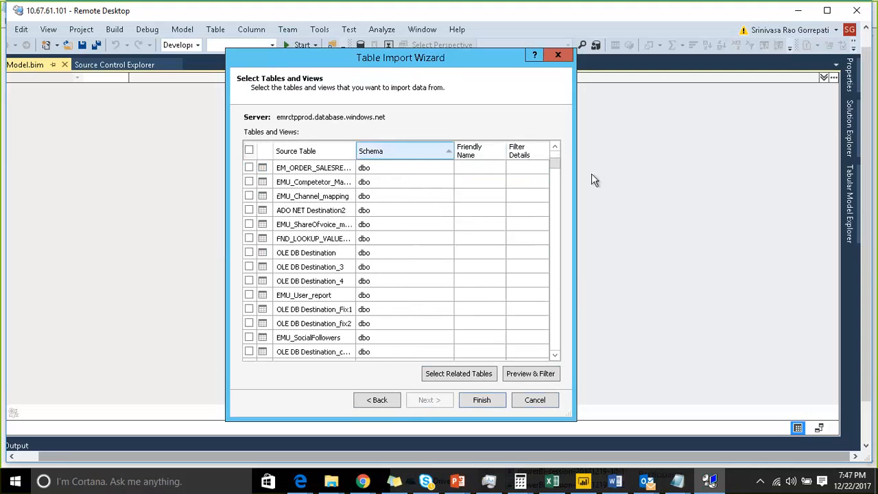
# Step: Select the MKT_STG_DWH tables Customer_Metrics, BrandSentiment, ACCOUNT_INSIGHTS, POST_DATA and SITE_PERFORMANCE for import
pyautogui.moveTo(554, 167); pyautogui.dragTo(566, 259)
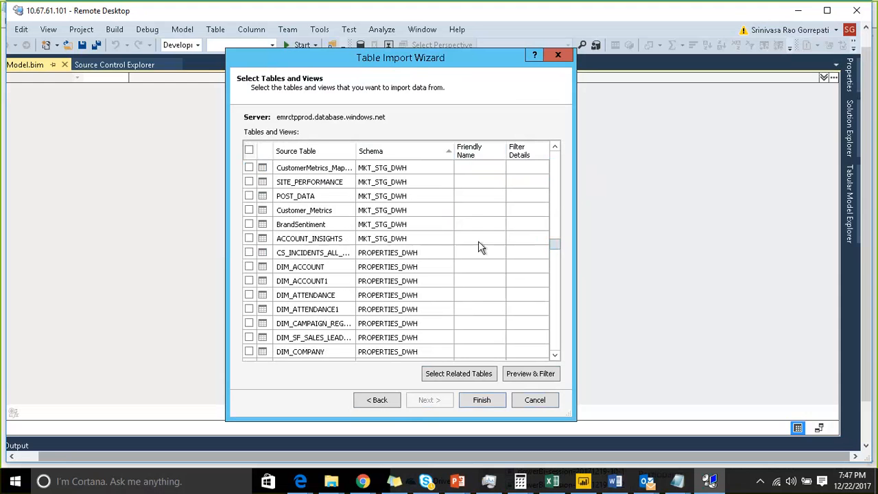
pyautogui.scroll(2, 375, 237)
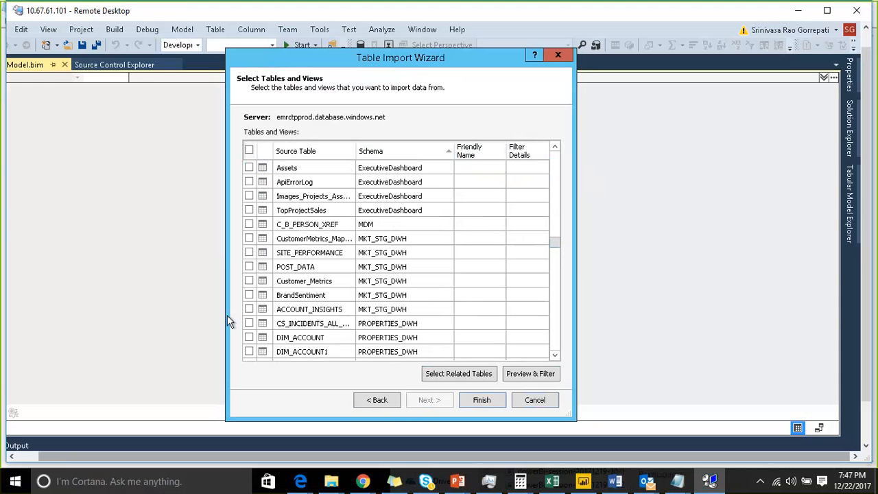
pyautogui.click(249, 282)
pyautogui.click(251, 295)
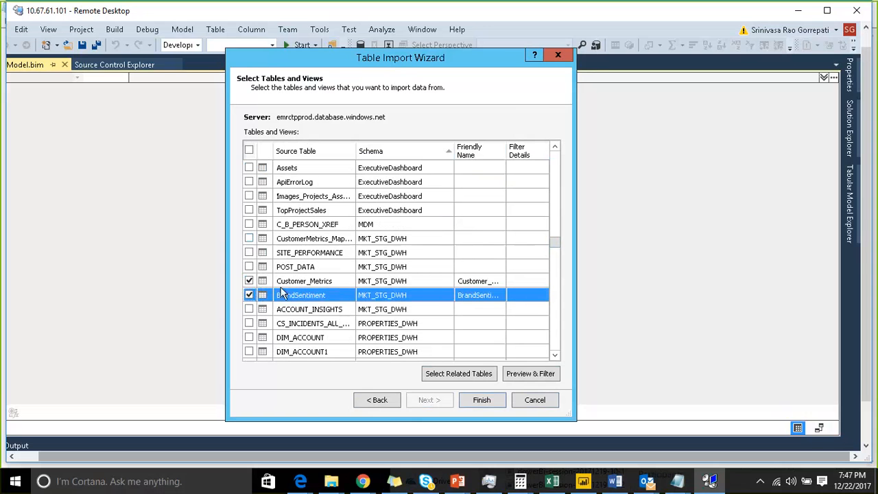
pyautogui.click(249, 309)
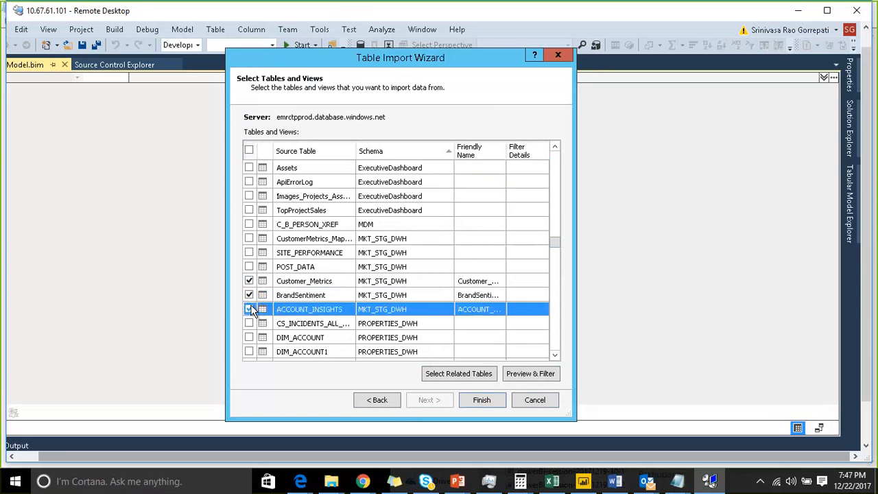
pyautogui.click(249, 267)
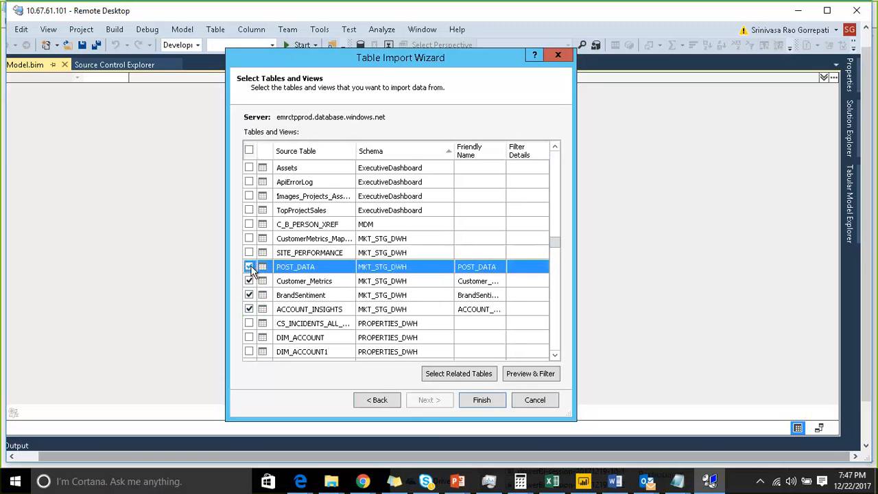
pyautogui.click(249, 253)
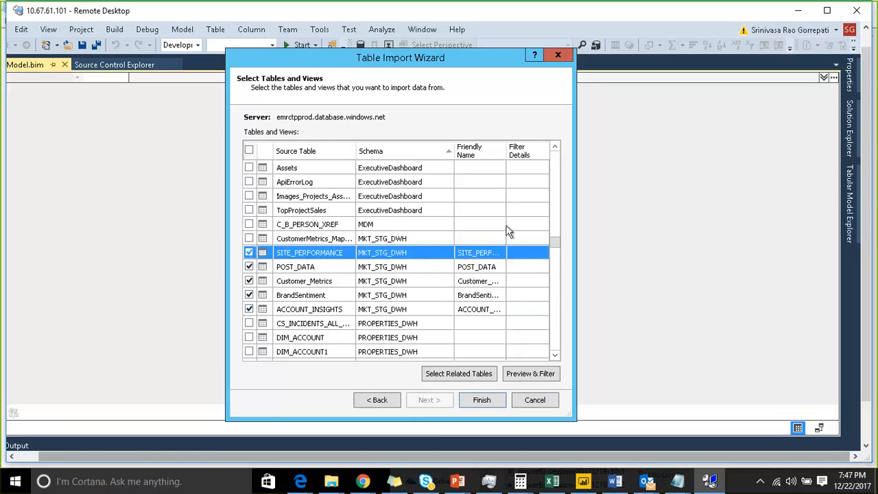
# Step: Run the import of the selected tables, and close the wizard and the Error List when it finishes
pyautogui.click(470, 399)
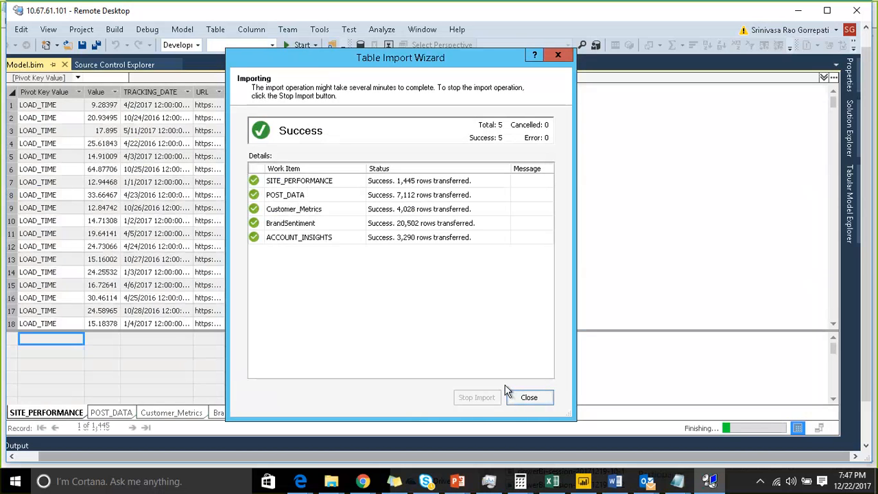
pyautogui.click(508, 392)
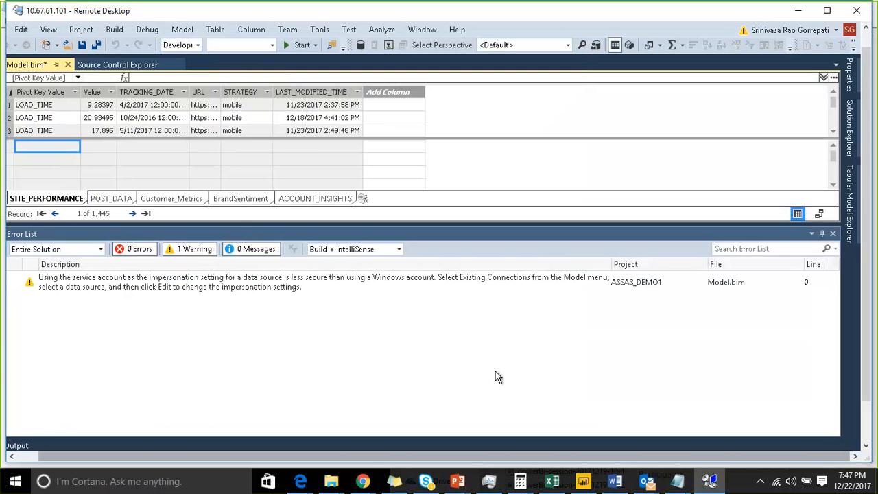
pyautogui.click(833, 234)
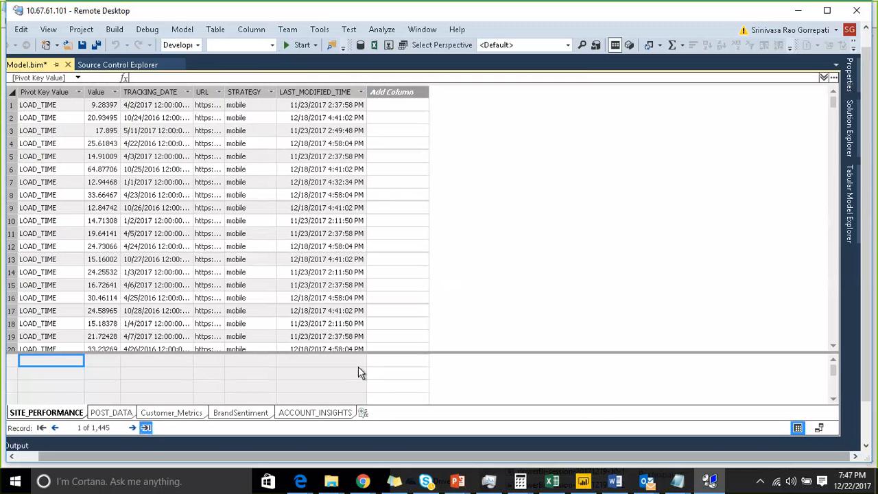
# Step: Show the model as a diagram and move the ACCOUNT_INSIGHTS table to below the row of other tables
pyautogui.click(821, 428)
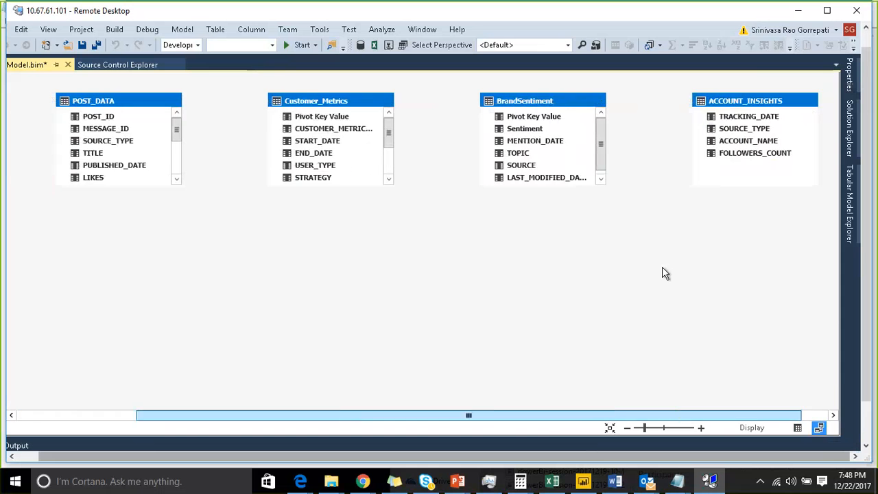
pyautogui.moveTo(746, 115); pyautogui.dragTo(663, 262)
pyautogui.moveTo(470, 316); pyautogui.dragTo(315, 297)
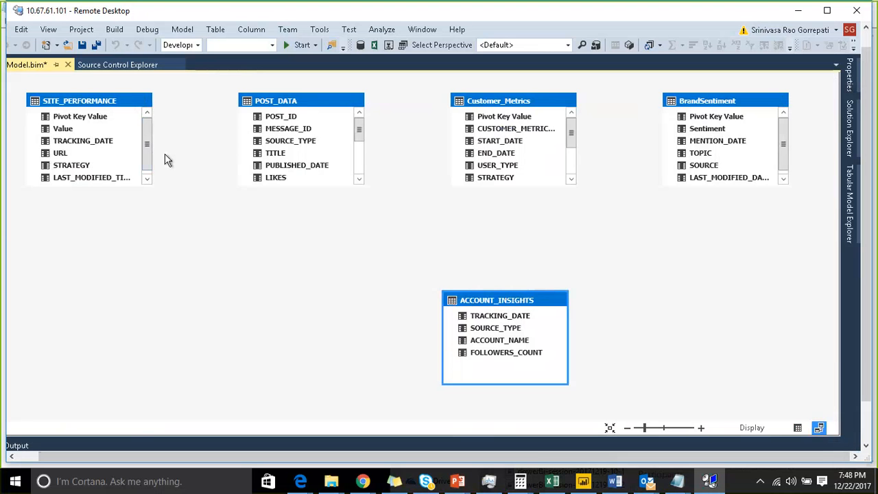
# Step: Open the model's existing AzureSqlDW connection to EMR_CTP_PROD to start another table import
pyautogui.click(182, 31)
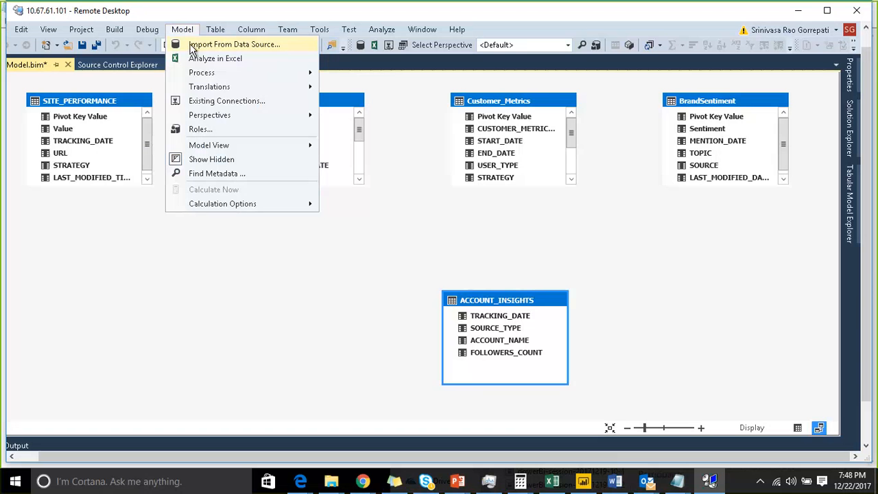
pyautogui.click(215, 104)
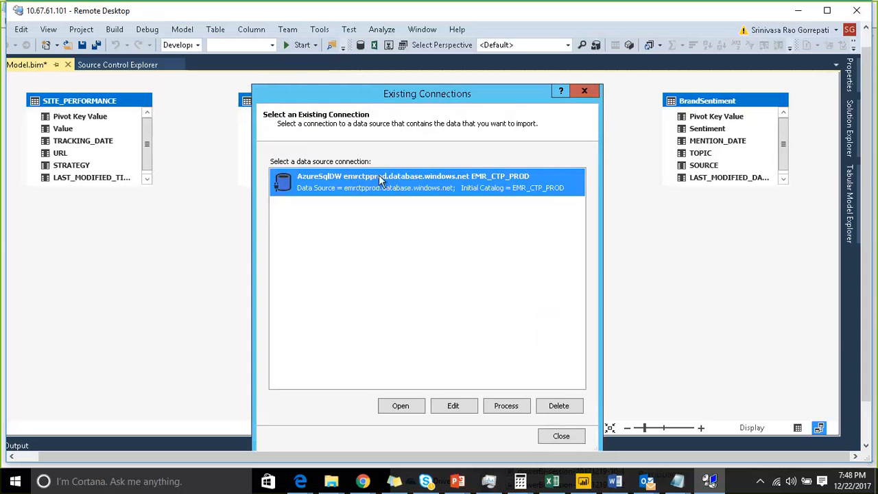
pyautogui.moveTo(373, 94); pyautogui.dragTo(295, 62)
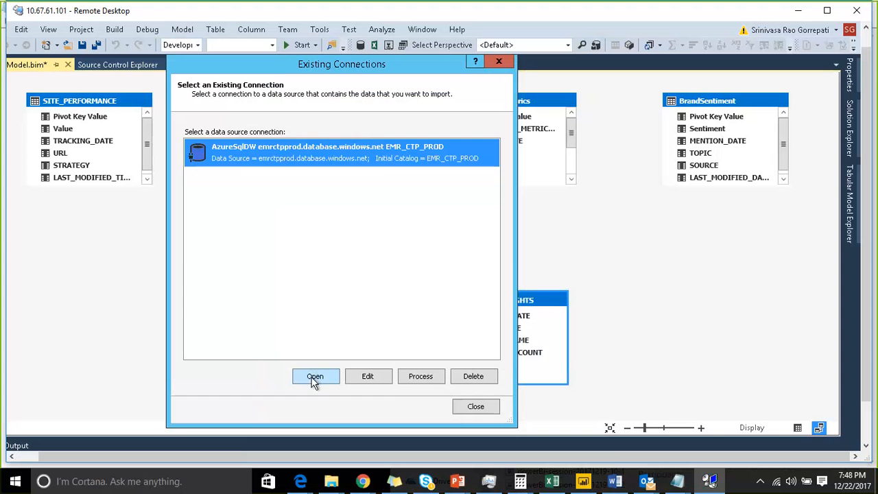
pyautogui.click(313, 382)
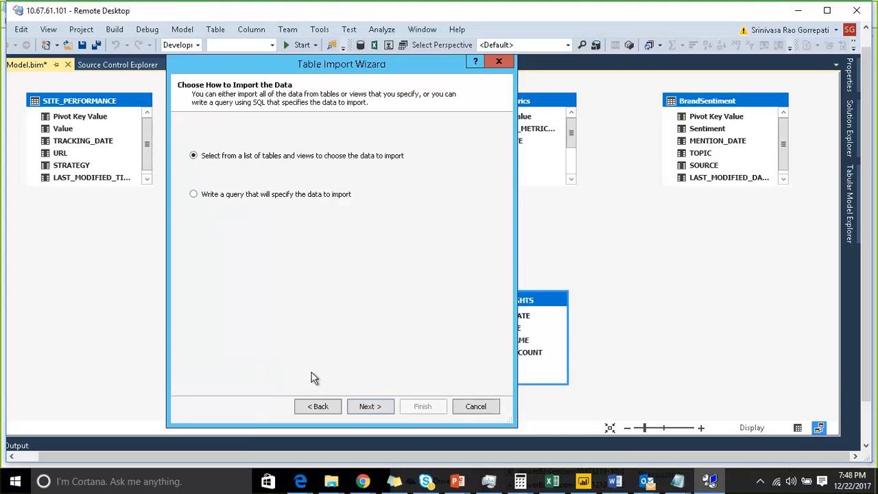
# Step: List the database's tables, preview the Social_interactions table's columns, and leave that table deselected
pyautogui.click(359, 407)
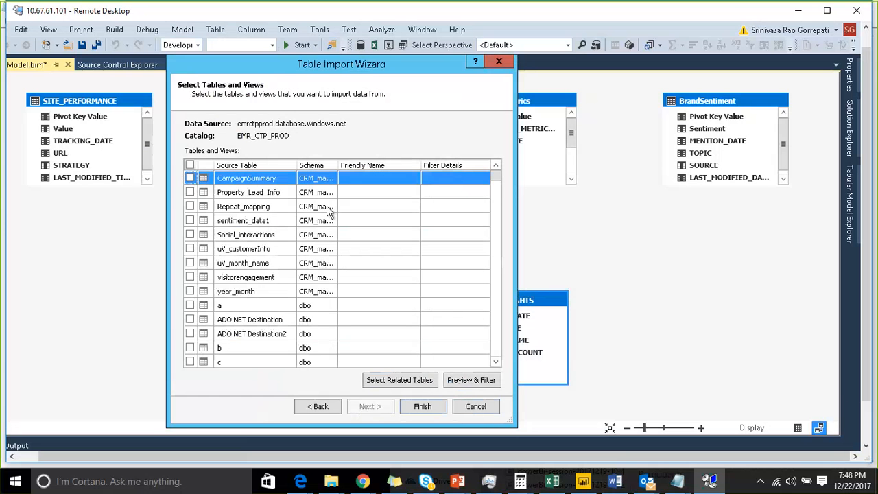
pyautogui.moveTo(337, 165); pyautogui.dragTo(365, 166)
pyautogui.click(189, 236)
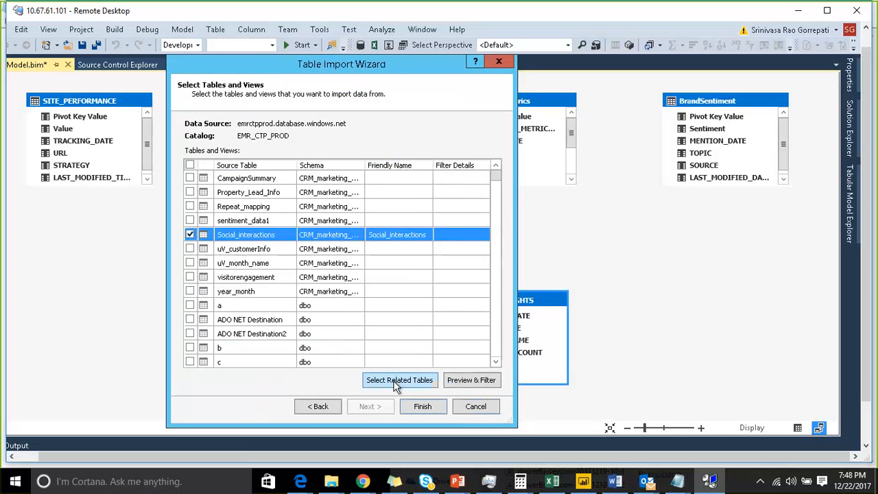
pyautogui.moveTo(333, 69); pyautogui.dragTo(330, 54)
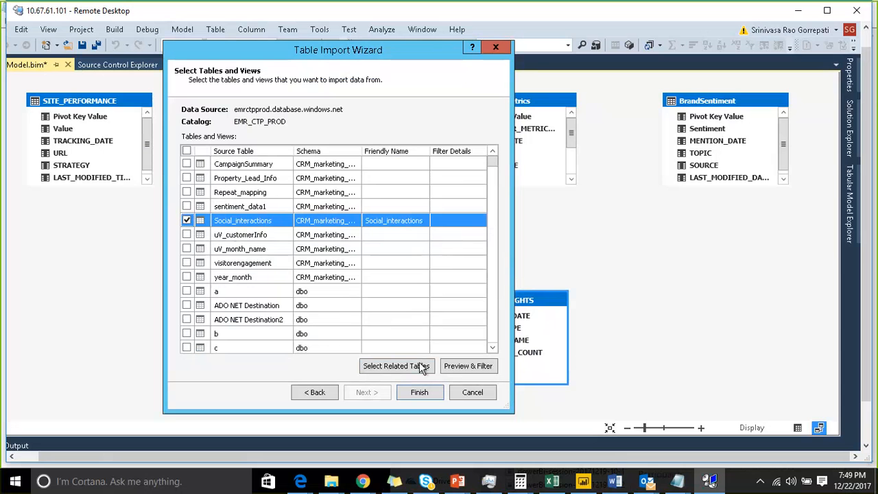
pyautogui.click(460, 366)
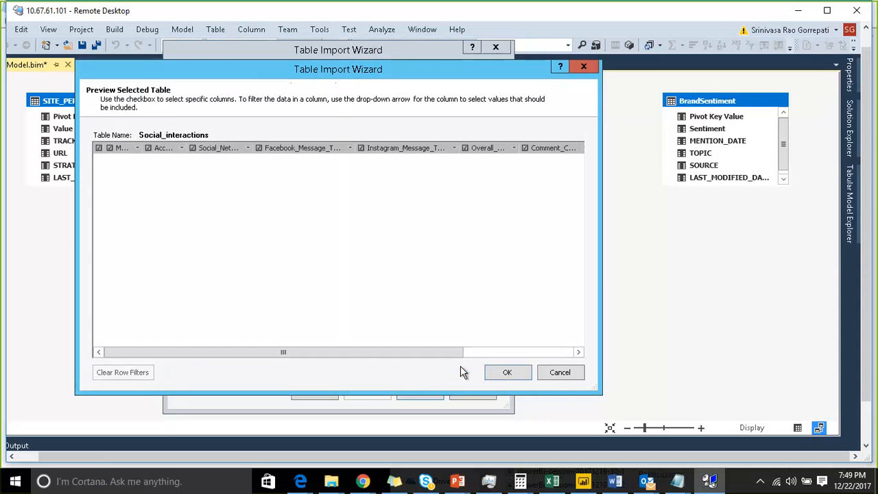
pyautogui.click(560, 373)
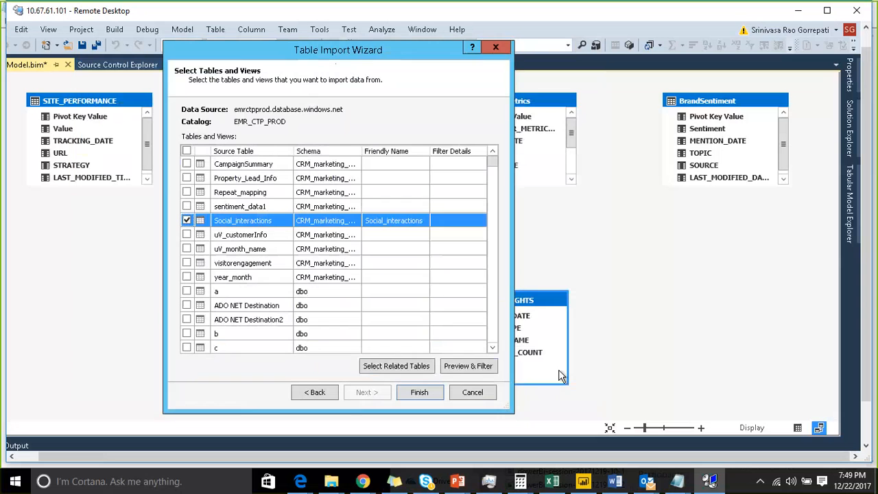
pyautogui.click(187, 220)
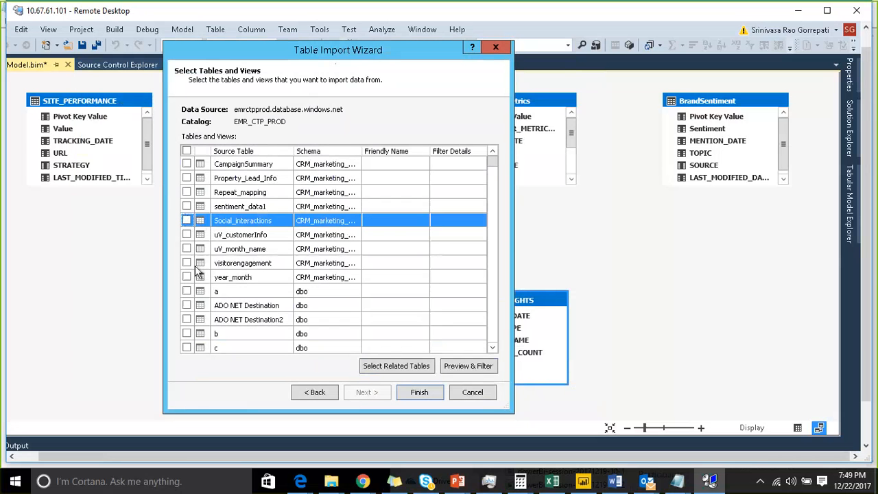
# Step: Sort the source tables by schema and select the MKT_STG_DWH table ACCOUNT_INSIGHTS for import
pyautogui.scroll(-5, 274, 266)
pyautogui.scroll(-10, 276, 266)
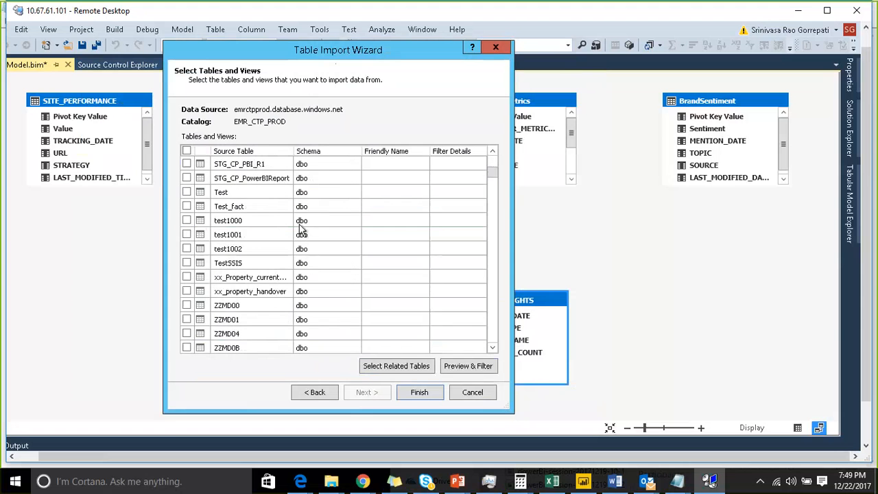
pyautogui.scroll(-10, 302, 234)
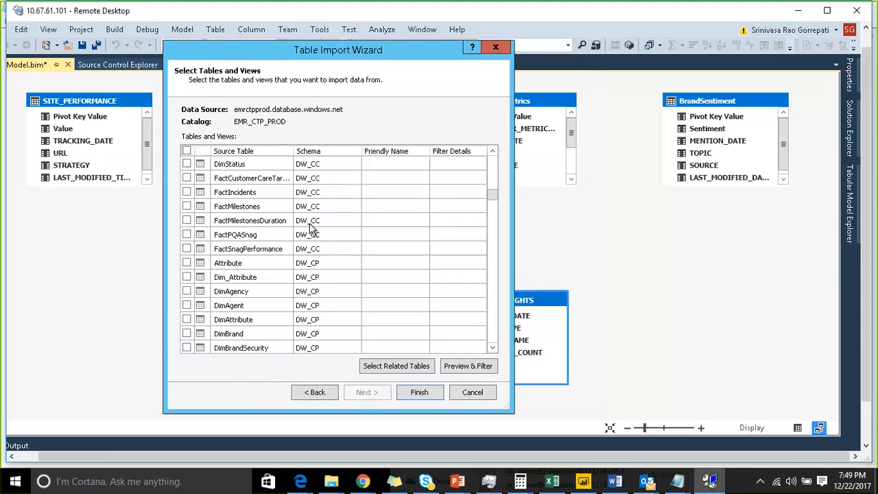
pyautogui.scroll(-4, 320, 251)
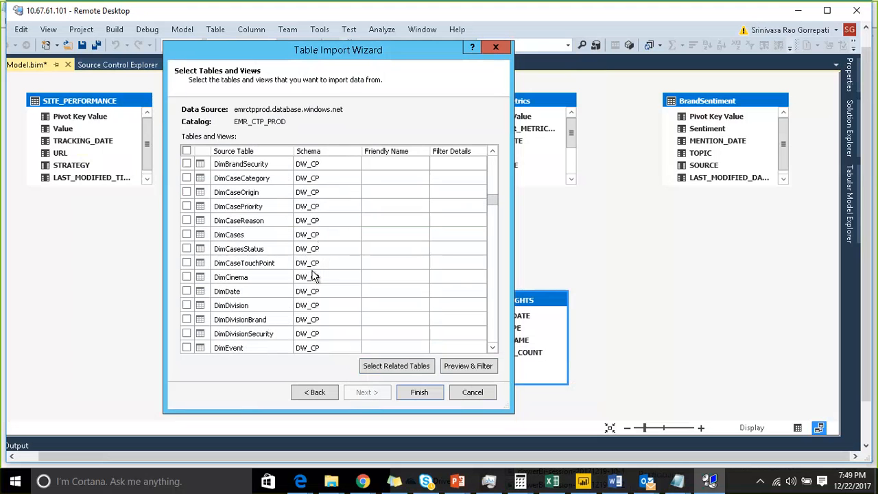
pyautogui.scroll(-5, 317, 269)
pyautogui.scroll(-4, 318, 269)
pyautogui.click(328, 149)
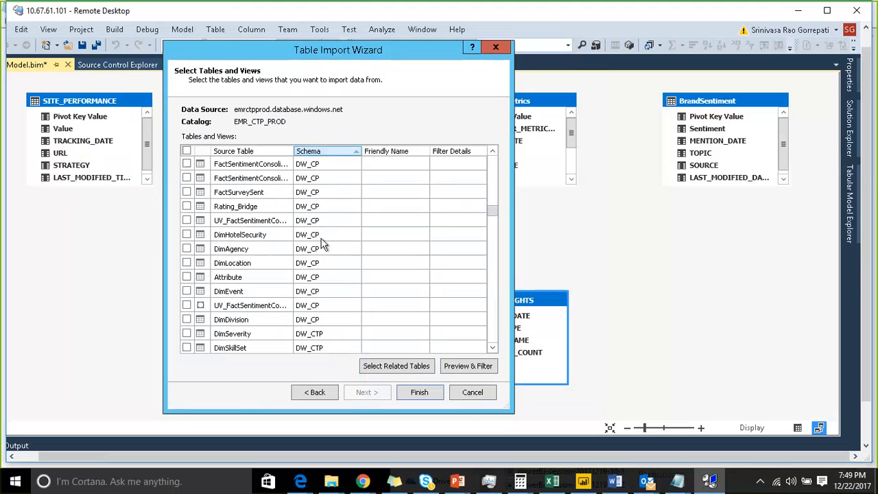
pyautogui.scroll(-8, 323, 234)
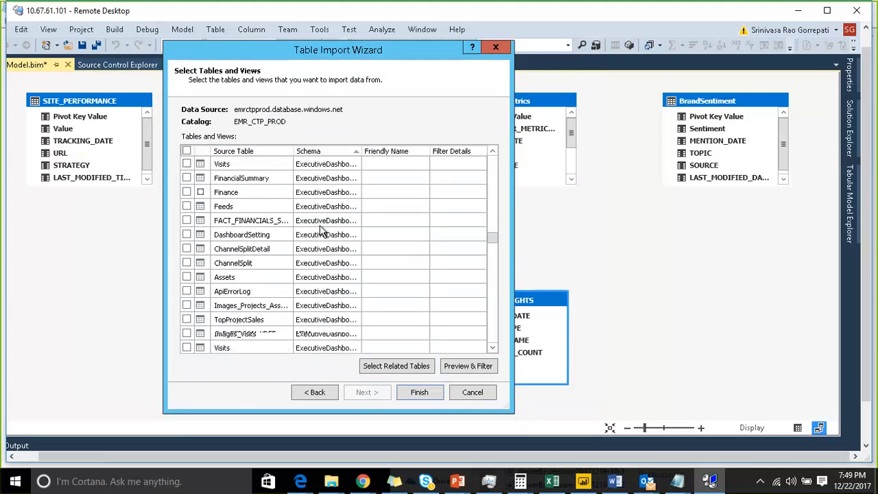
pyautogui.scroll(-15, 319, 230)
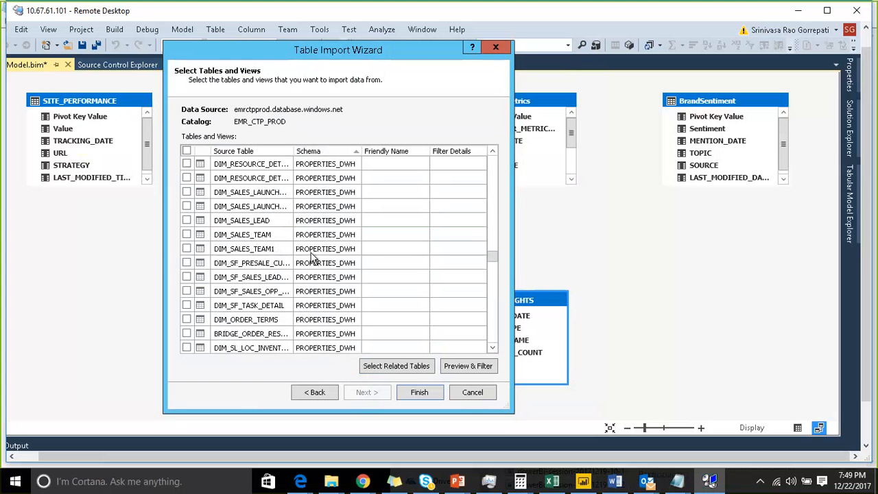
pyautogui.scroll(-15, 312, 254)
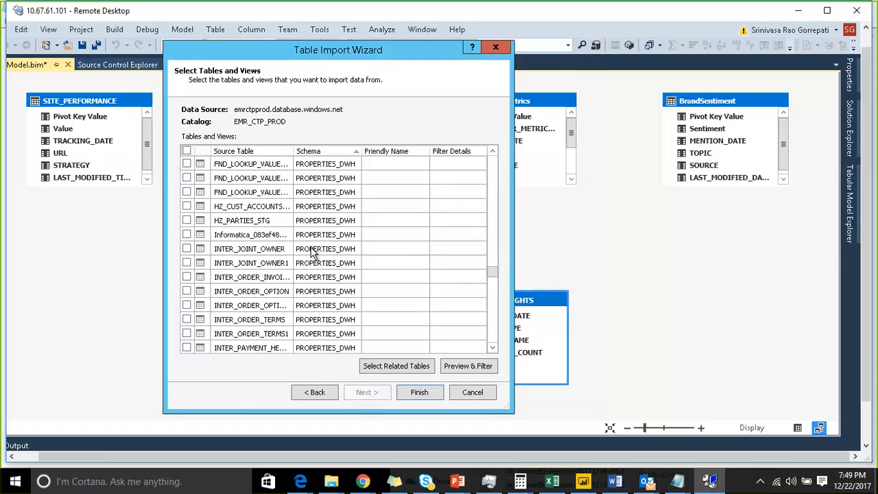
pyautogui.scroll(15, 312, 253)
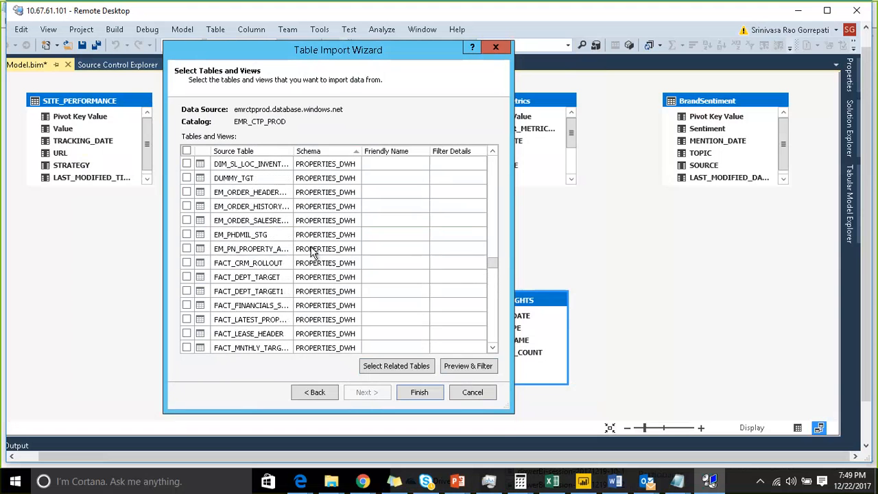
pyautogui.scroll(15, 312, 252)
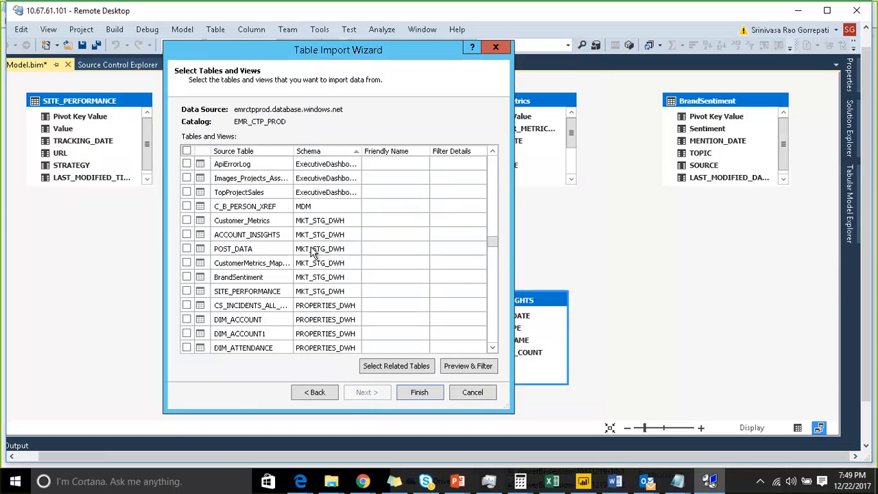
pyautogui.scroll(-5, 313, 267)
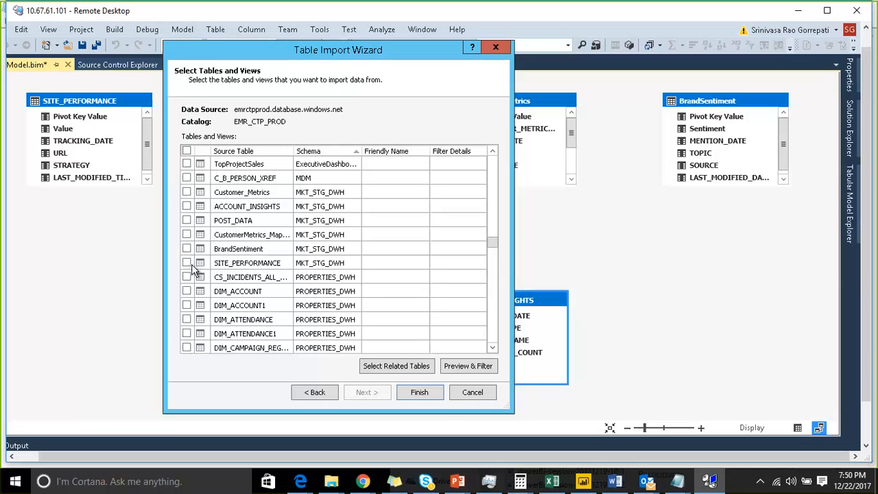
pyautogui.click(188, 207)
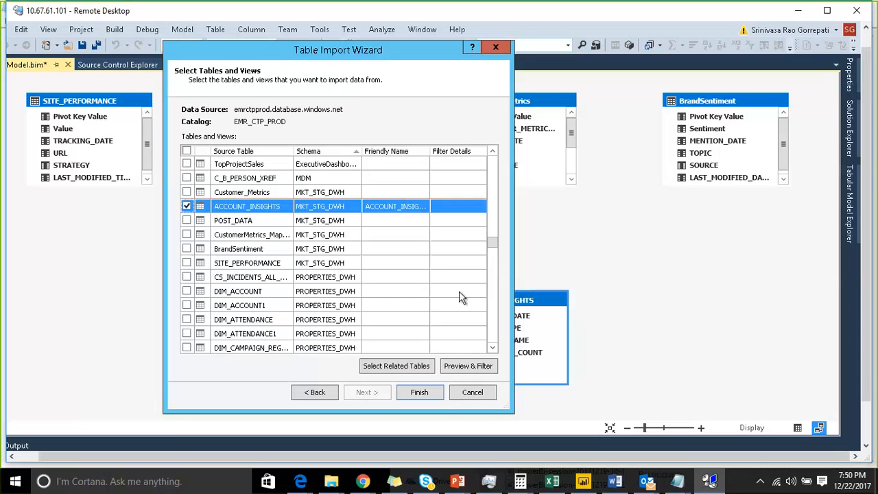
# Step: In the ACCOUNT_INSIGHTS preview, exclude the account name column and filter SOURCE_TYPE to Facebook only
pyautogui.click(470, 367)
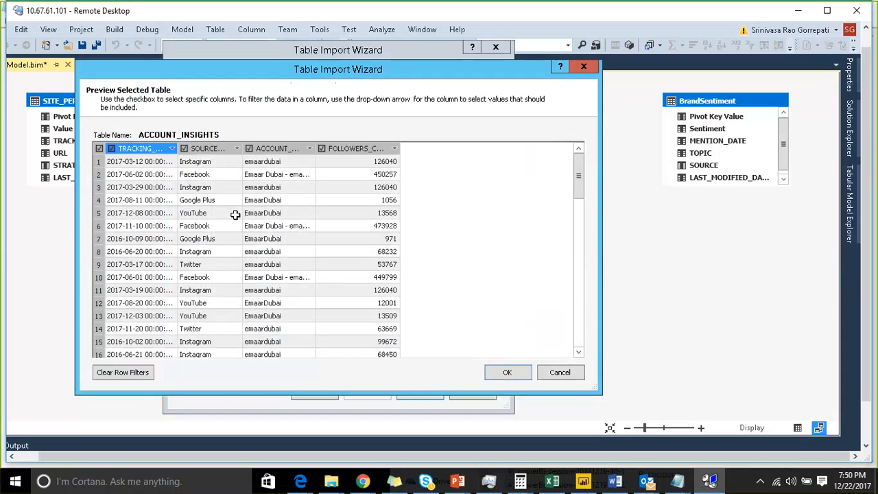
pyautogui.click(250, 149)
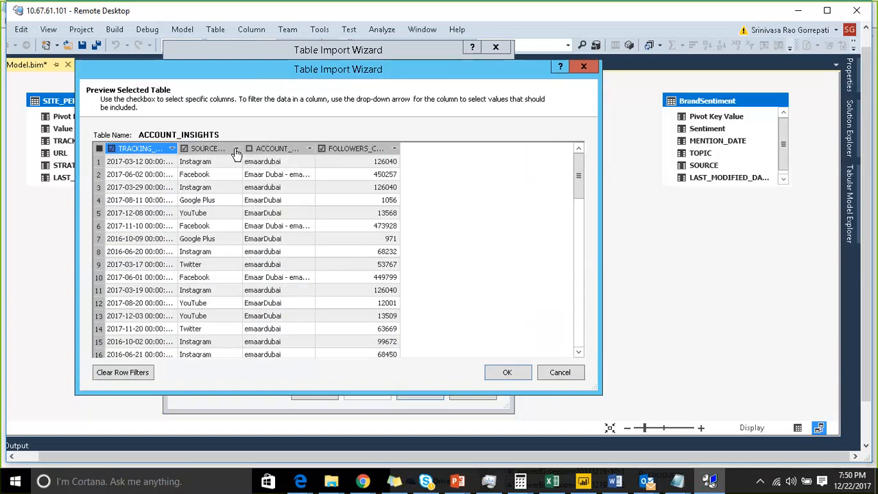
pyautogui.click(236, 149)
pyautogui.click(125, 242)
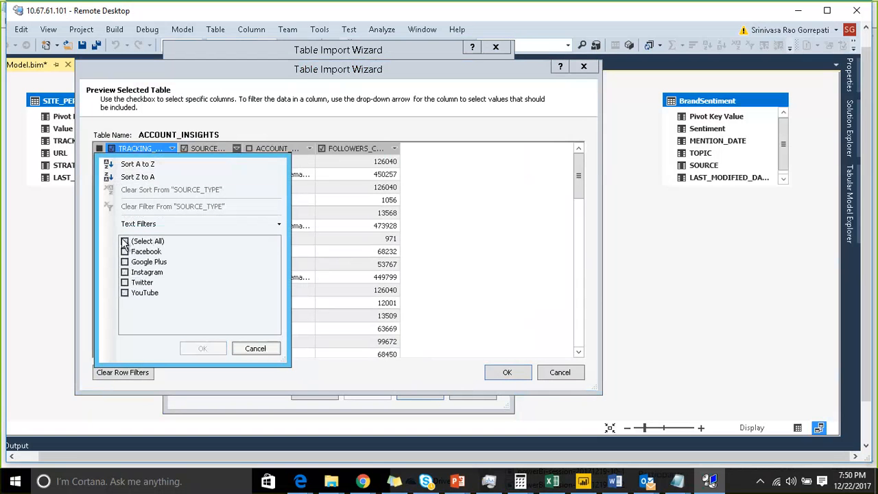
pyautogui.click(125, 252)
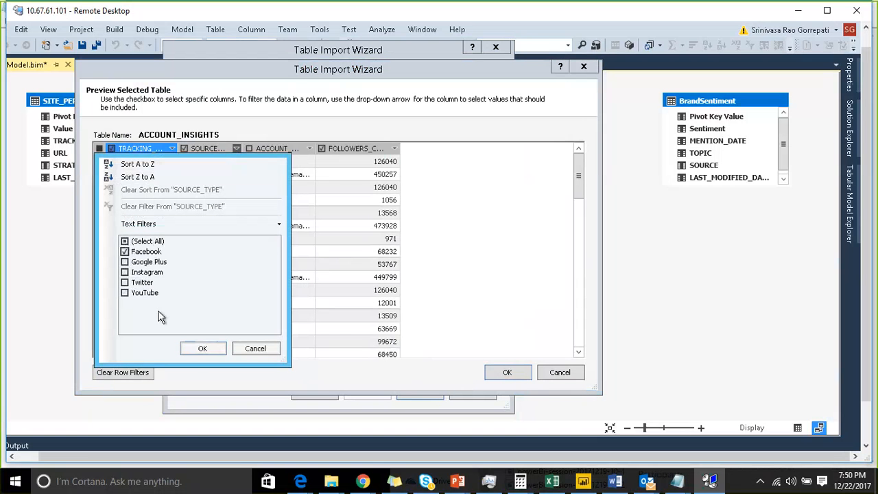
pyautogui.click(202, 349)
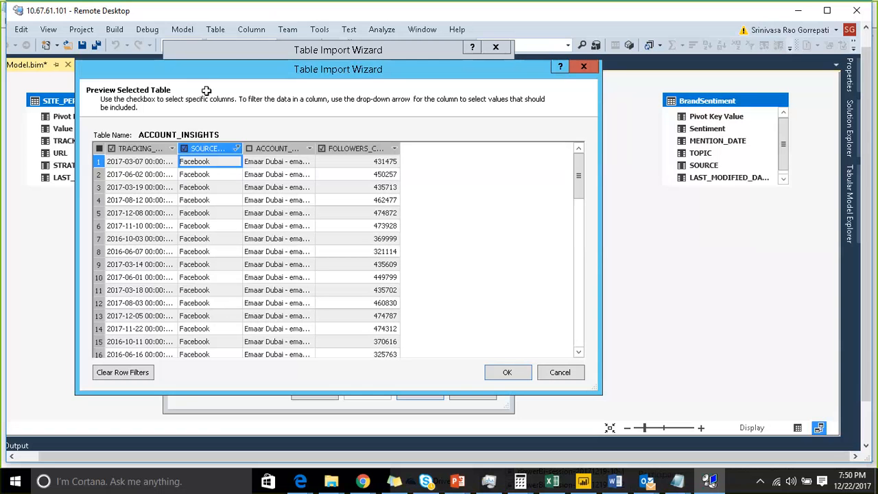
# Step: Clear the row filters in the ACCOUNT_INSIGHTS preview and exit the import wizard without importing
pyautogui.click(237, 149)
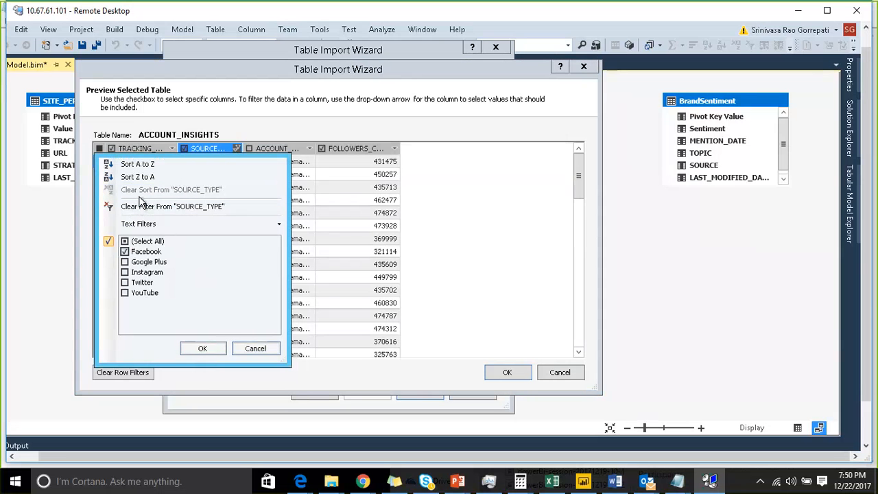
pyautogui.click(243, 353)
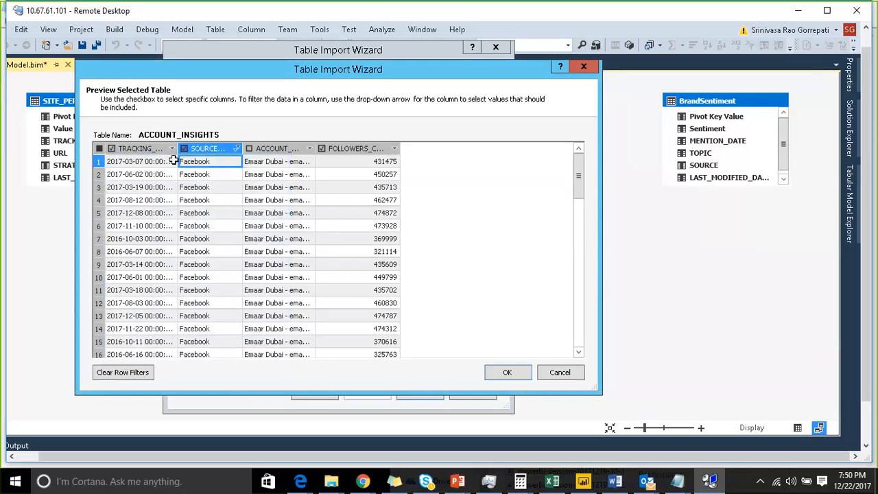
pyautogui.click(134, 372)
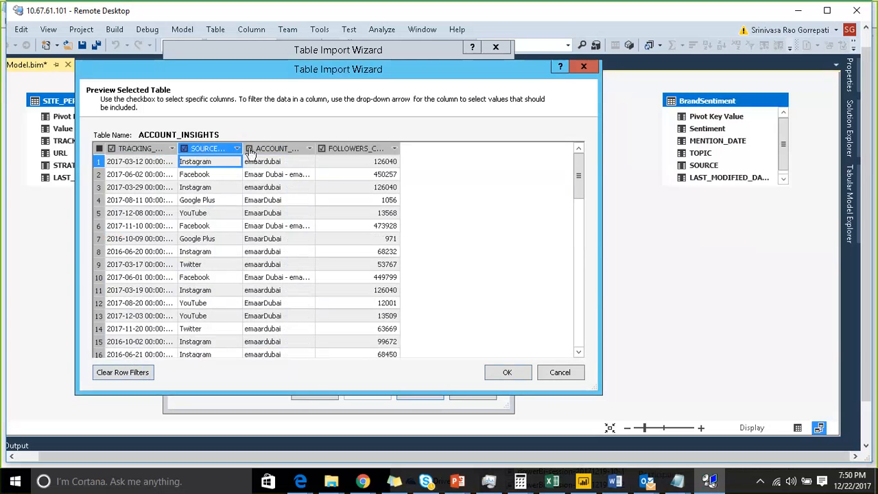
pyautogui.click(499, 372)
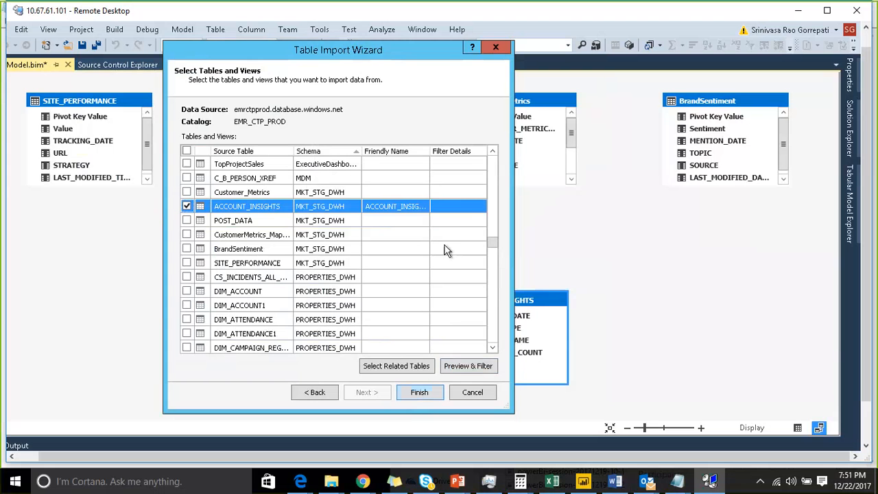
pyautogui.click(472, 393)
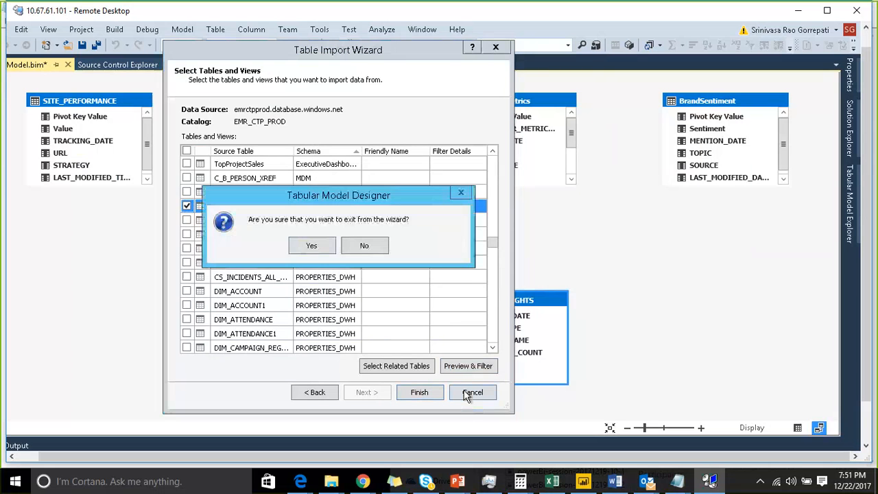
pyautogui.click(308, 246)
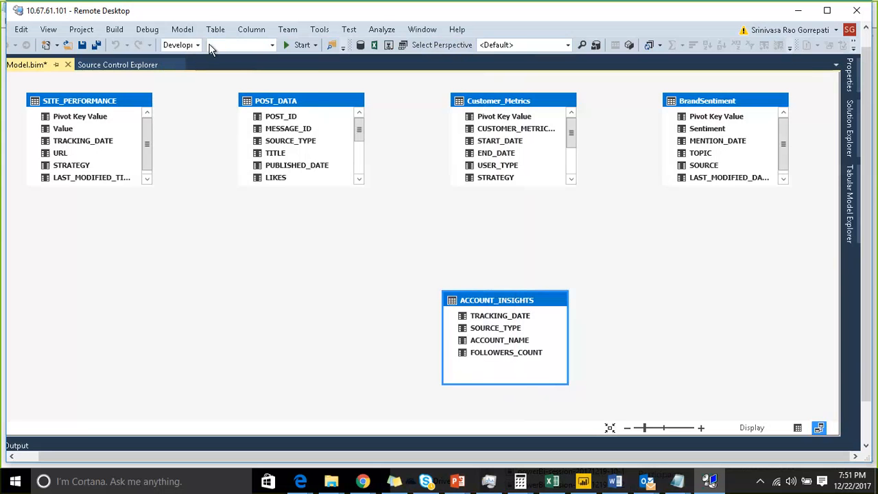
# Step: Review the connection settings of the model's existing AzureSqlDW connection and close them without saving changes
pyautogui.click(184, 29)
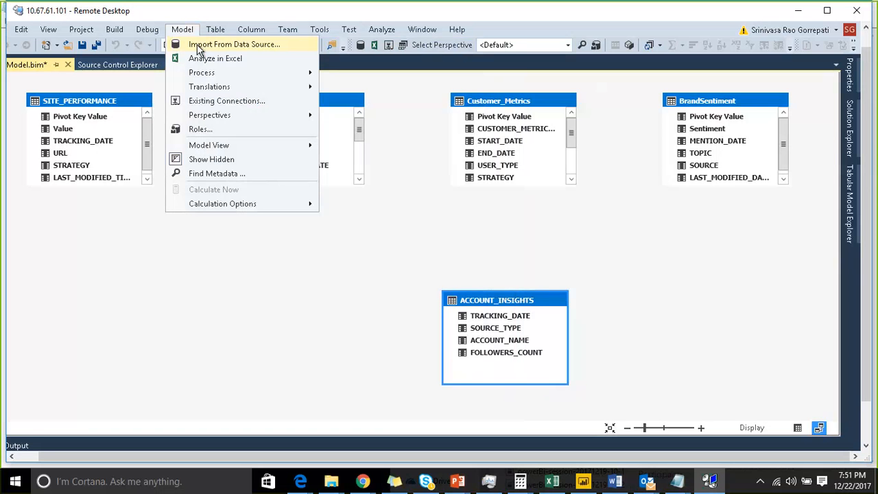
pyautogui.click(209, 103)
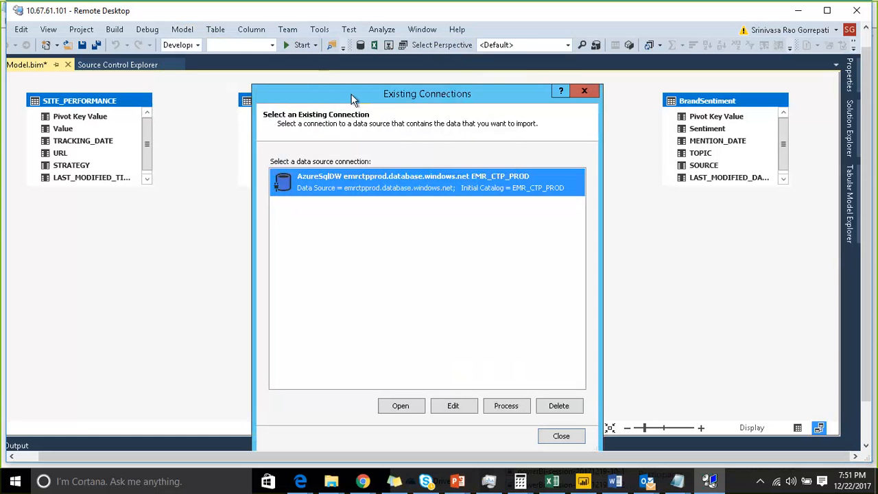
pyautogui.moveTo(353, 97); pyautogui.dragTo(278, 34)
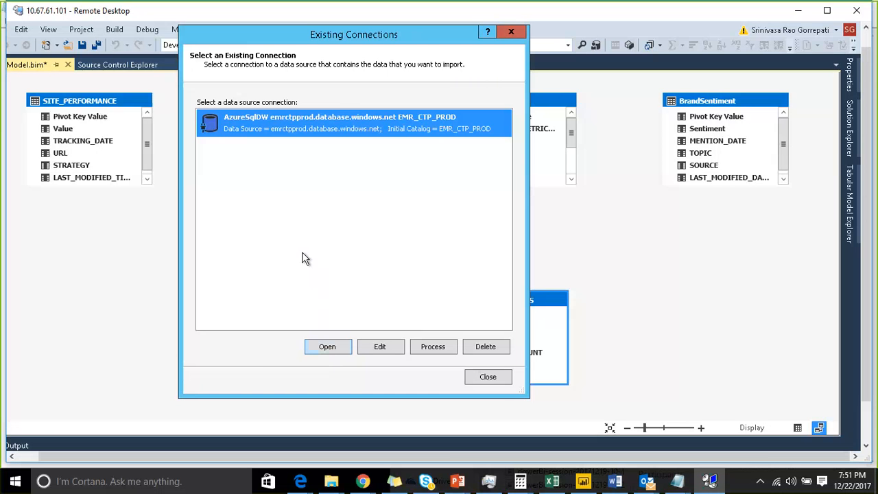
pyautogui.click(379, 347)
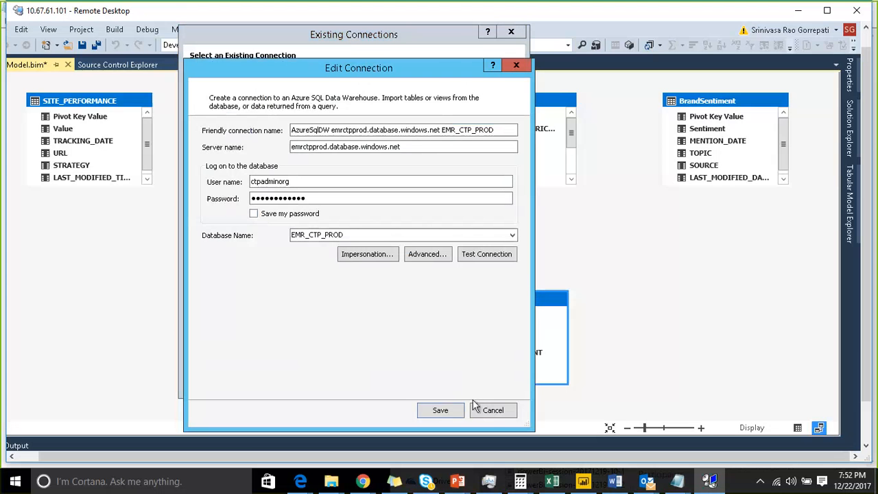
pyautogui.click(492, 410)
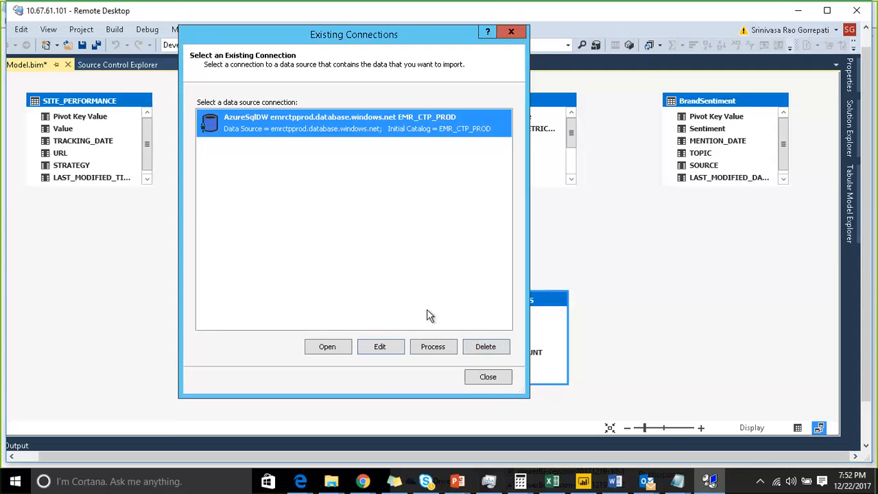
pyautogui.click(478, 378)
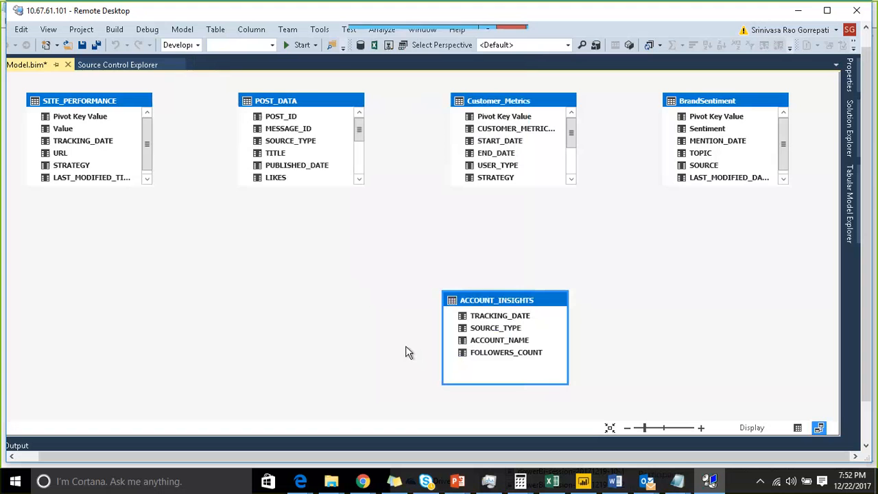
pyautogui.click(176, 31)
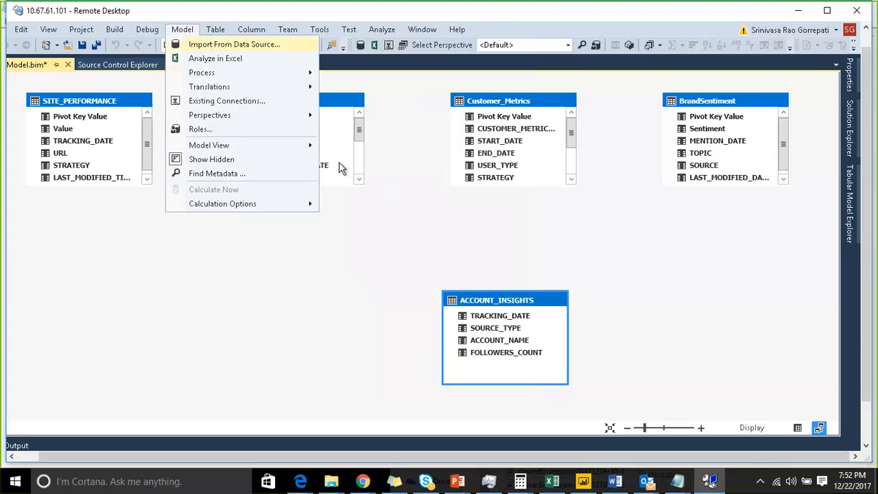
pyautogui.click(648, 244)
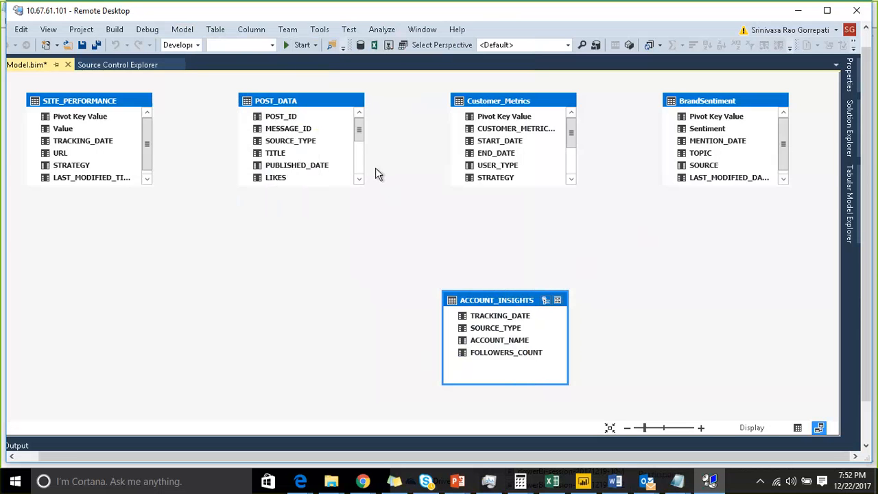
pyautogui.click(92, 106)
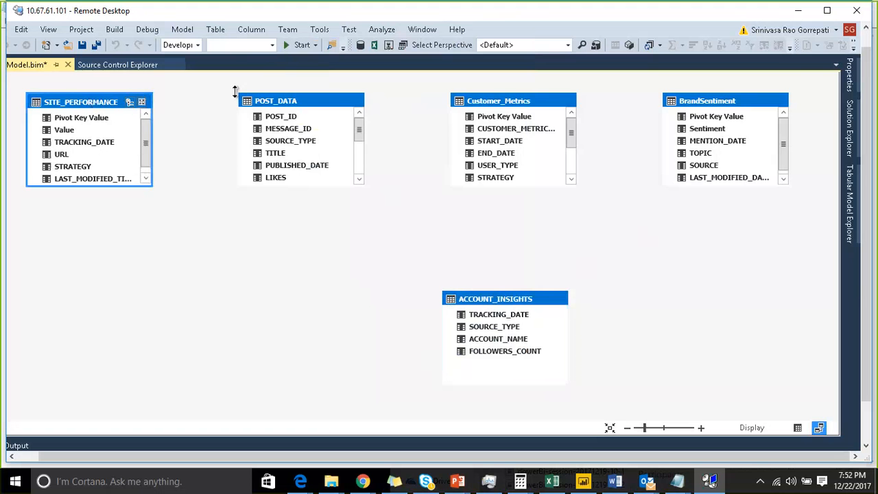
# Step: Look over the imported tables in the diagram and place ACCOUNT_INSIGHTS below the gap between Customer_Metrics and BrandSentiment
pyautogui.click(286, 102)
pyautogui.click(518, 101)
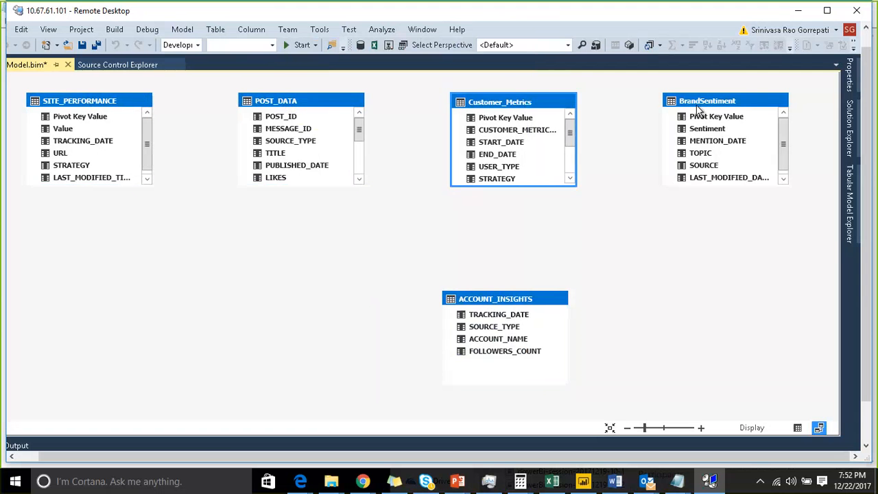
pyautogui.click(700, 113)
pyautogui.click(513, 302)
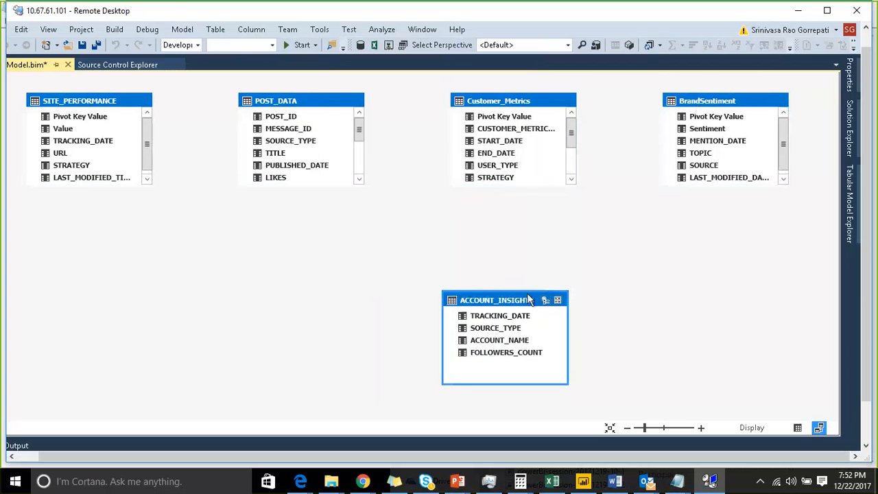
pyautogui.moveTo(511, 302); pyautogui.dragTo(611, 276)
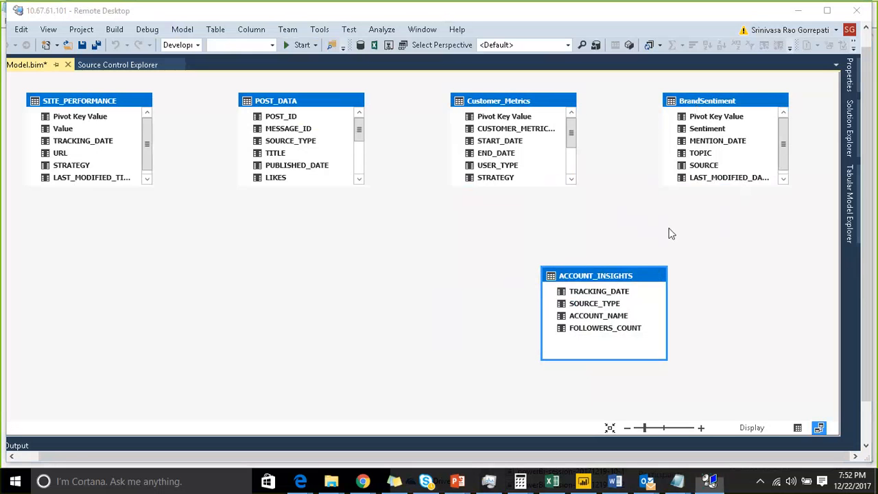
# Step: Browse the data of Customer_Metrics, BrandSentiment and ACCOUNT_INSIGHTS, and shift ACCOUNT_INSIGHTS slightly toward BrandSentiment in the diagram
pyautogui.click(799, 428)
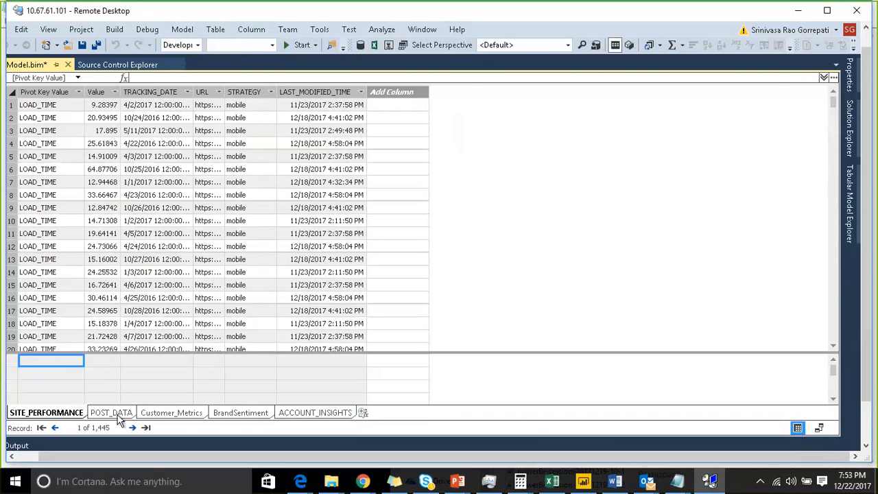
pyautogui.click(152, 413)
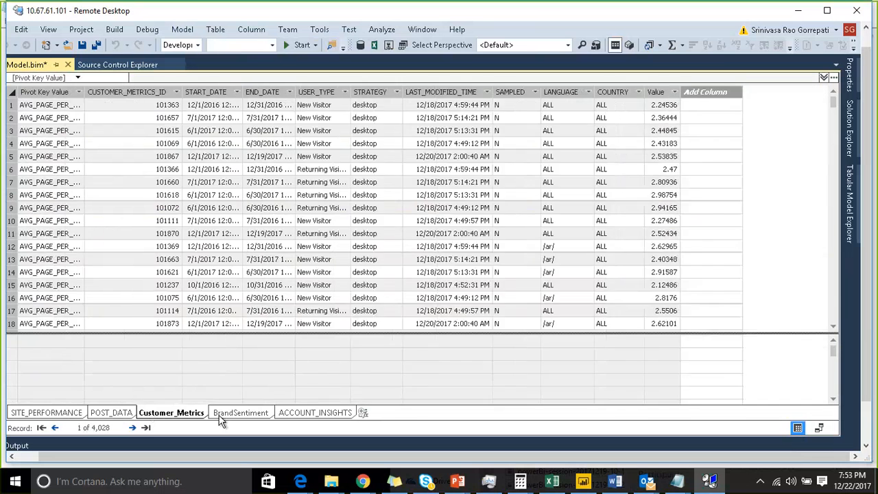
pyautogui.click(265, 415)
pyautogui.click(289, 415)
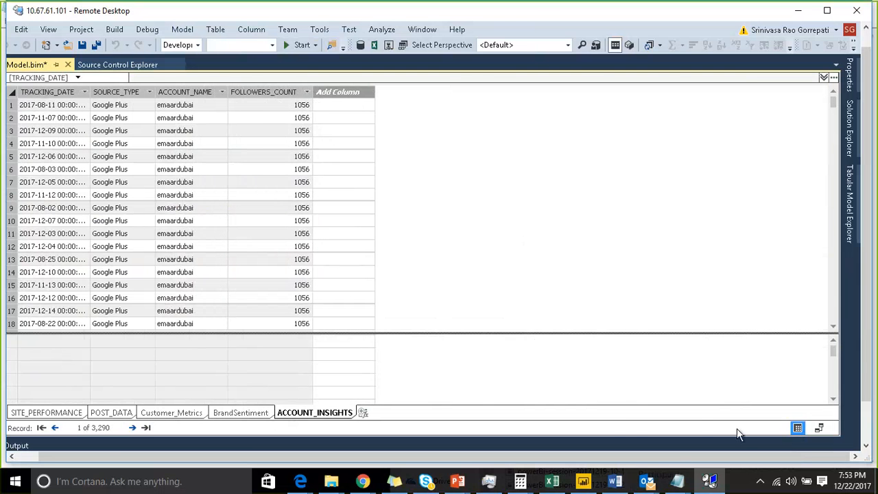
pyautogui.click(819, 428)
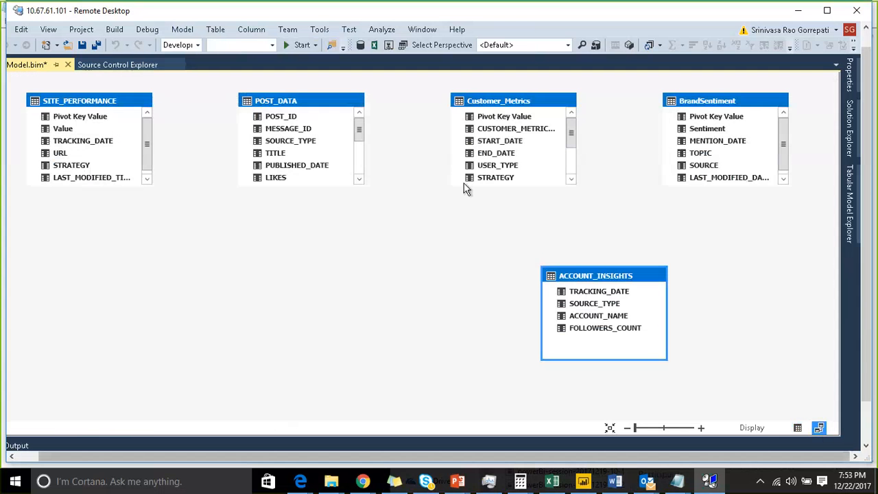
pyautogui.moveTo(597, 278); pyautogui.dragTo(615, 284)
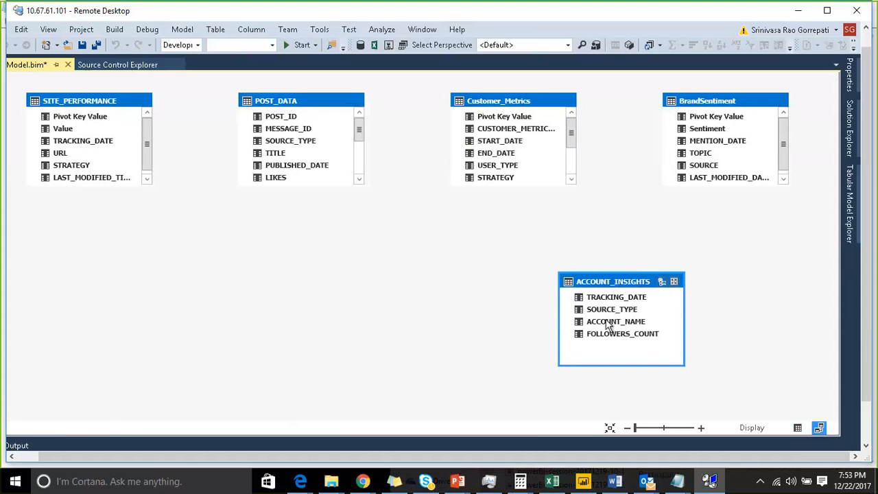
# Step: Add a new calculated table from the data grid and begin its DAX expression with the CALENDAR function
pyautogui.click(797, 428)
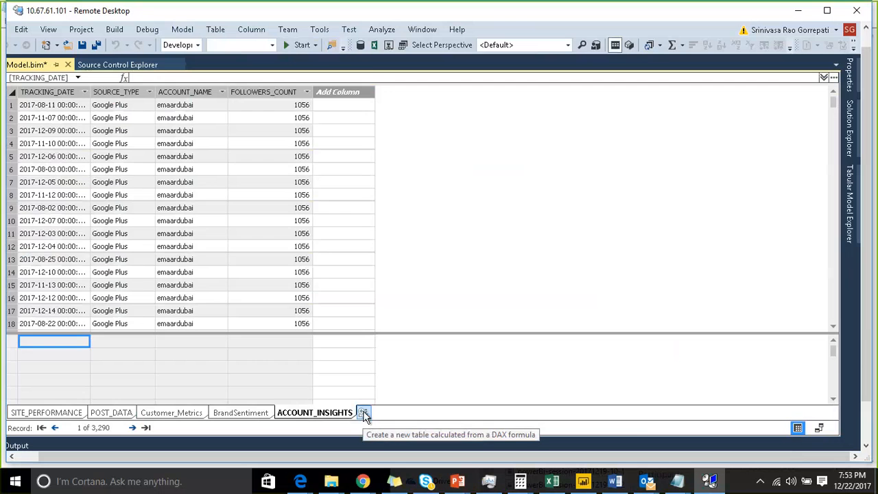
pyautogui.click(363, 413)
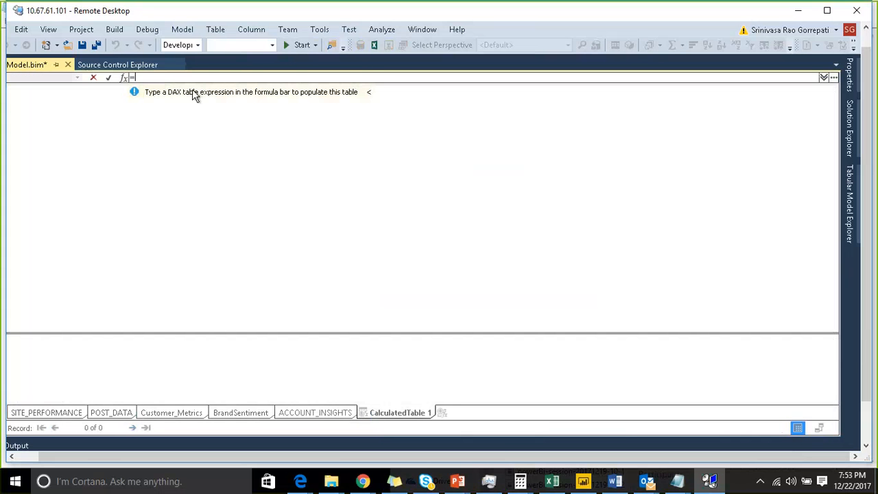
pyautogui.write('cale')
pyautogui.press('BackSpace')
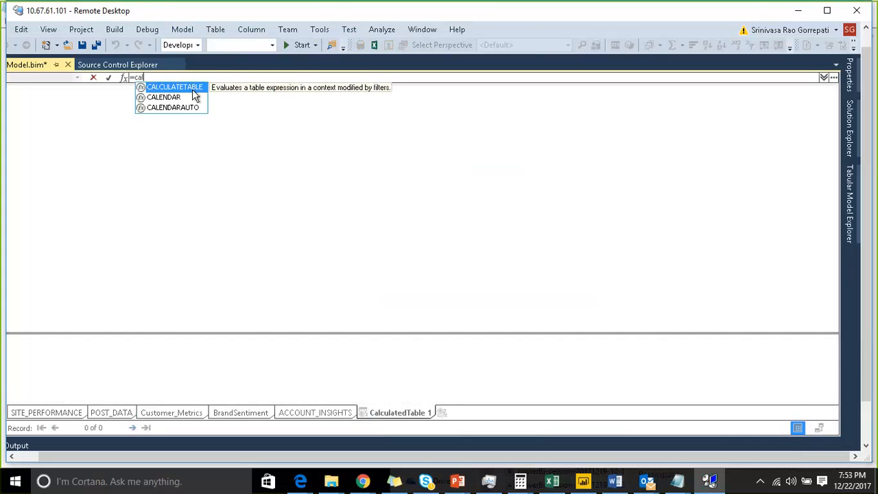
pyautogui.click(194, 97)
pyautogui.write('(')
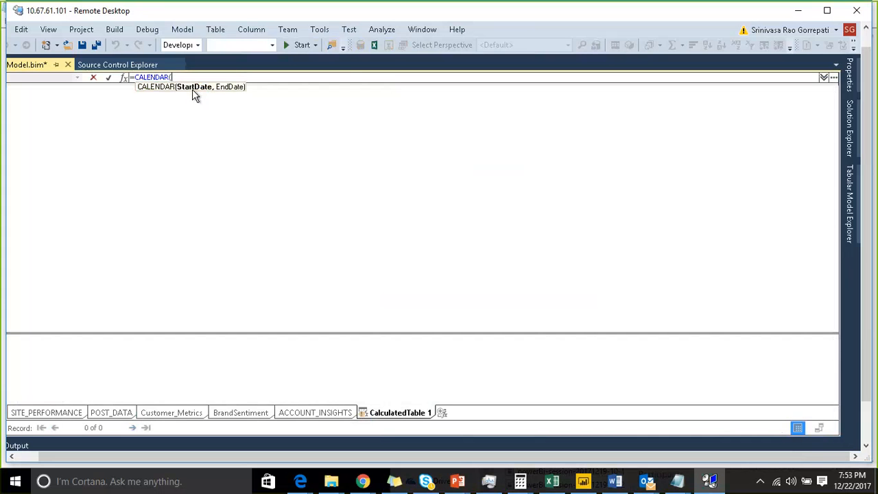
pyautogui.write('year(')
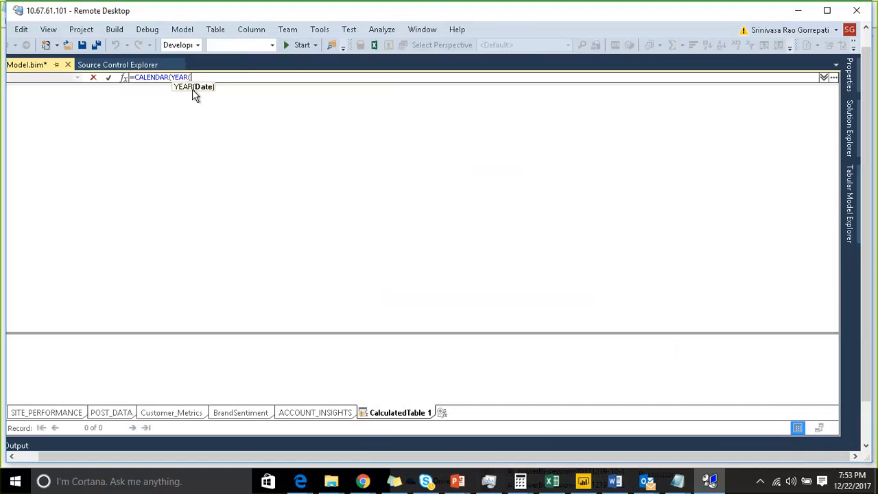
pyautogui.press('BackSpace')
pyautogui.press('BackSpace')
pyautogui.press('BackSpace')
pyautogui.press('BackSpace')
pyautogui.press('BackSpace')
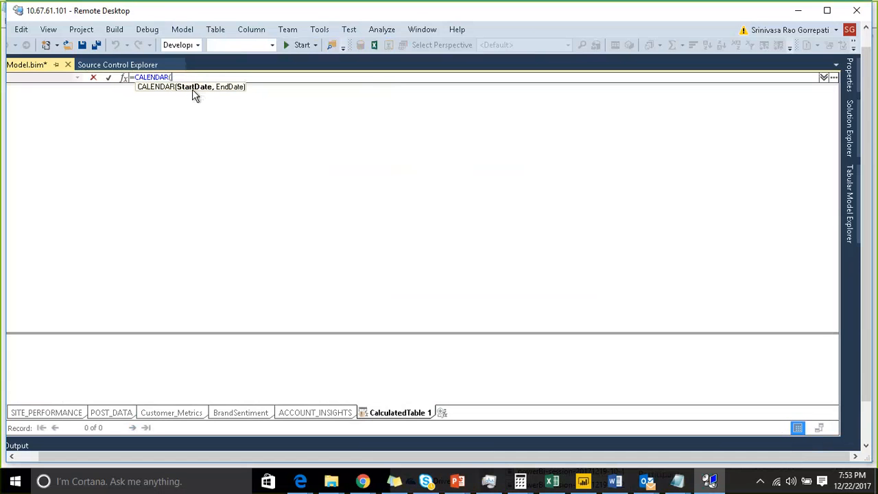
# Step: Enter DATE(20113,01,01) as the start date argument of the CALENDAR expression
pyautogui.write('DATE(')
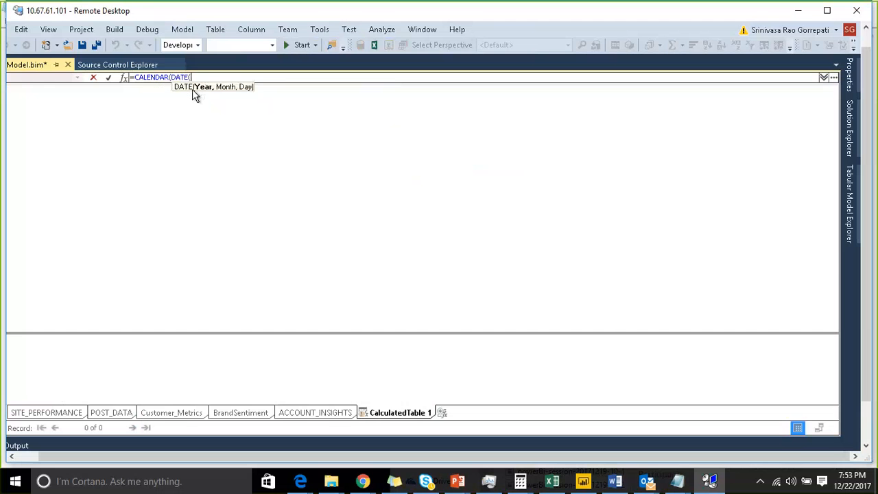
pyautogui.write('20113,01,01')
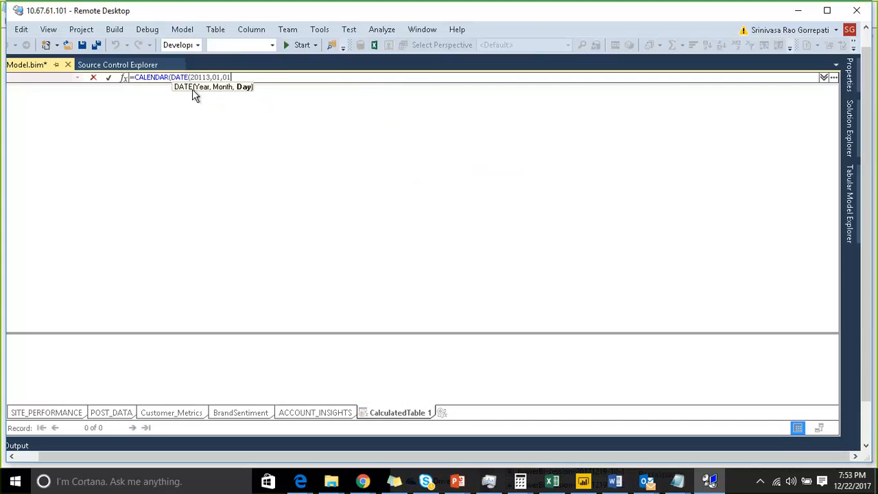
# Step: Enter DATE(2018,12,31) as the end date argument and commit the CALENDAR expression
pyautogui.write('),')
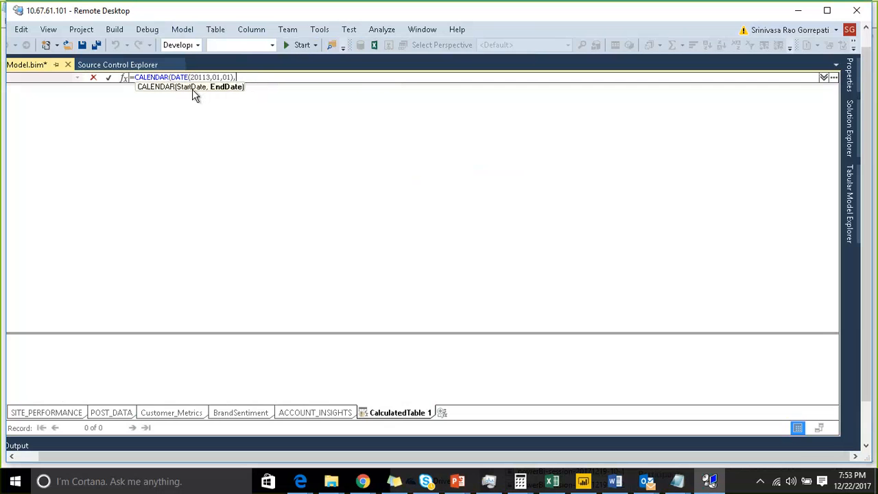
pyautogui.write('d')
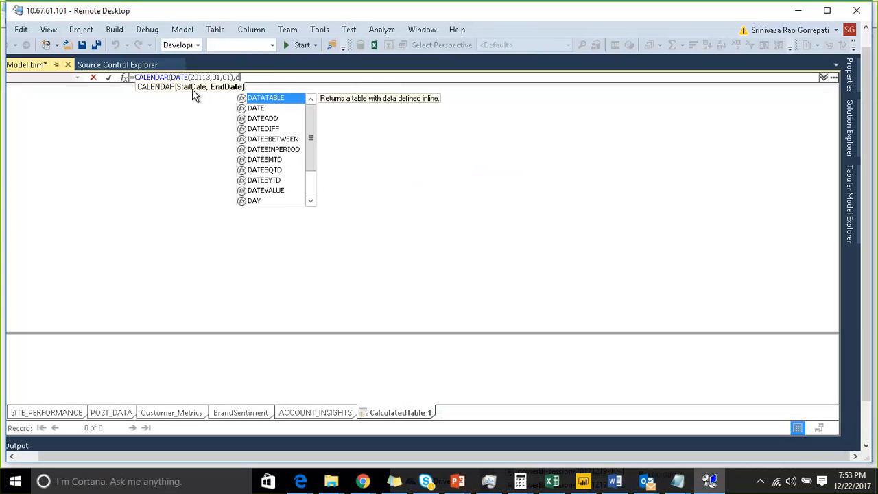
pyautogui.write('ate(')
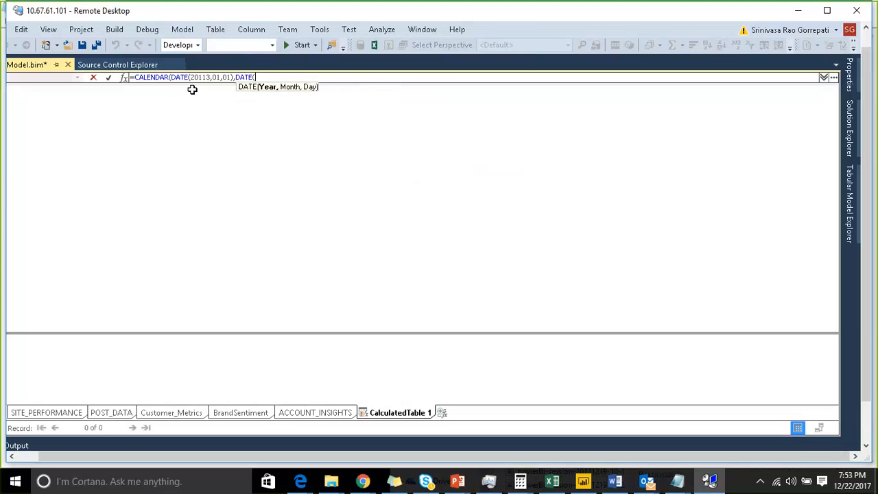
pyautogui.write('201')
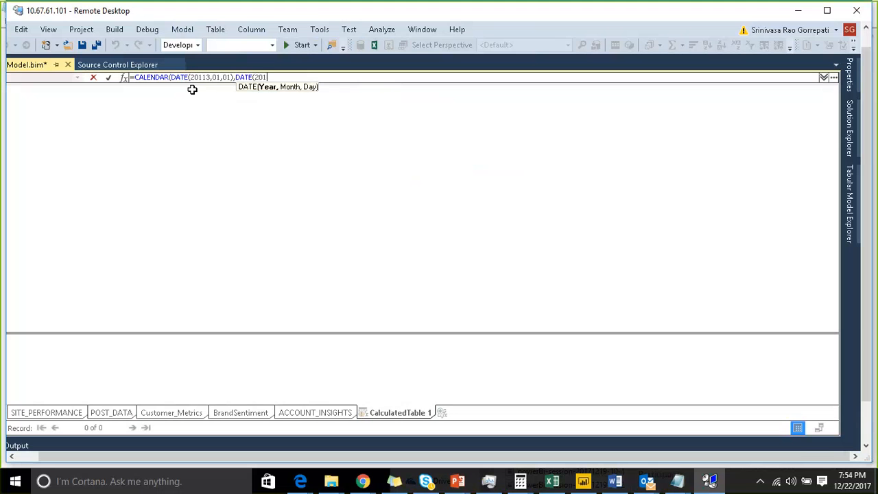
pyautogui.write('8,12,30')
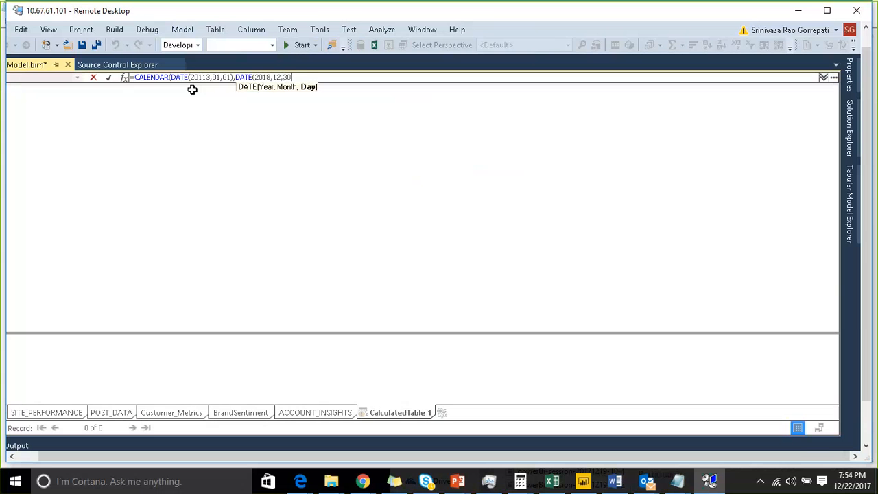
pyautogui.write(')')
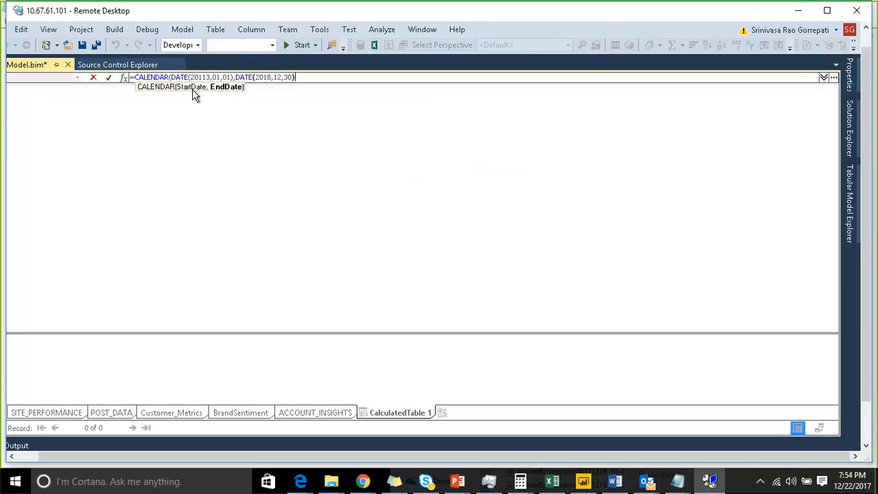
pyautogui.press('BackSpace')
pyautogui.press('BackSpace')
pyautogui.write('1))')
pyautogui.press('Return')
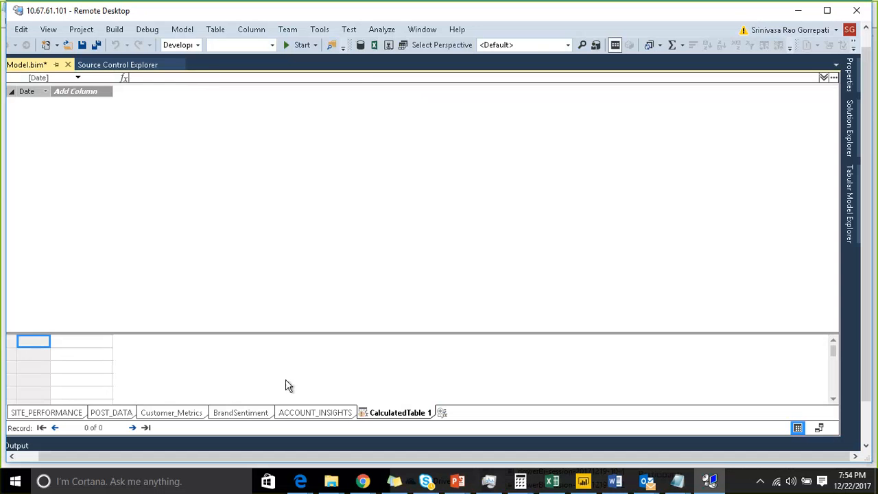
# Step: Check the calculated table's CALENDAR formula and submit it again
pyautogui.click(315, 412)
pyautogui.click(376, 417)
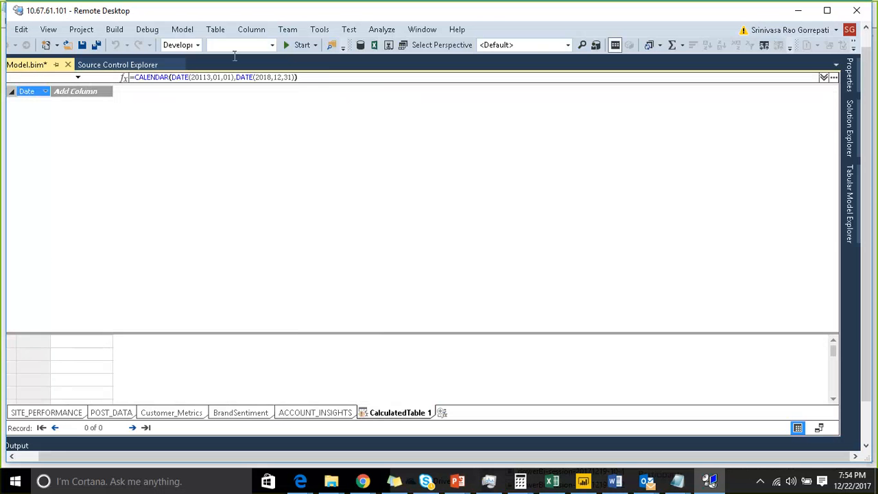
pyautogui.click(324, 77)
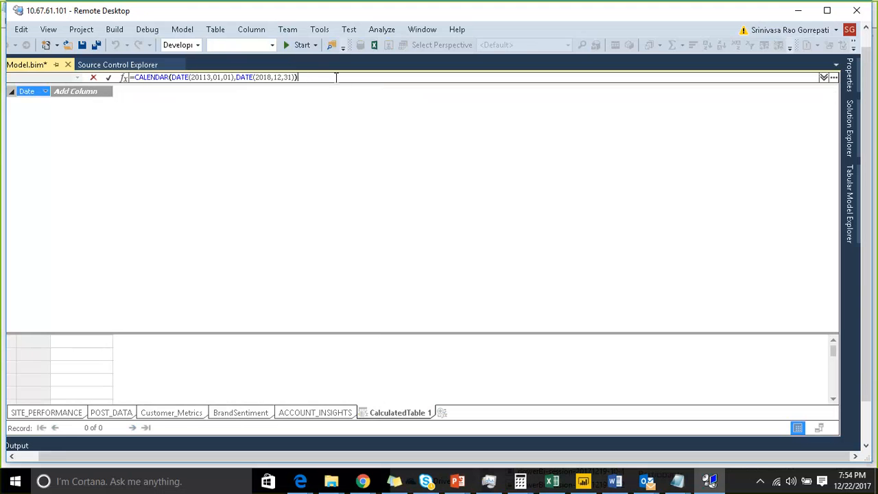
pyautogui.press('Return')
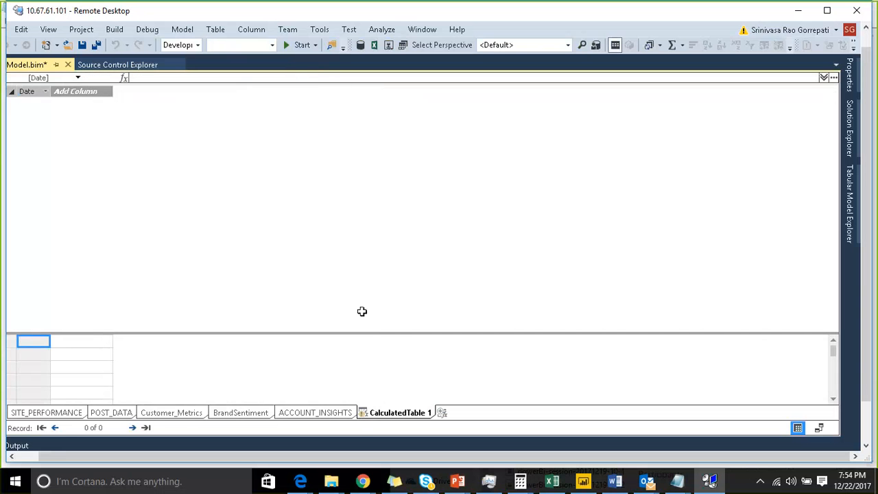
# Step: Examine the calculated table's status indicator and the available table commands and model processing options
pyautogui.moveTo(364, 419)
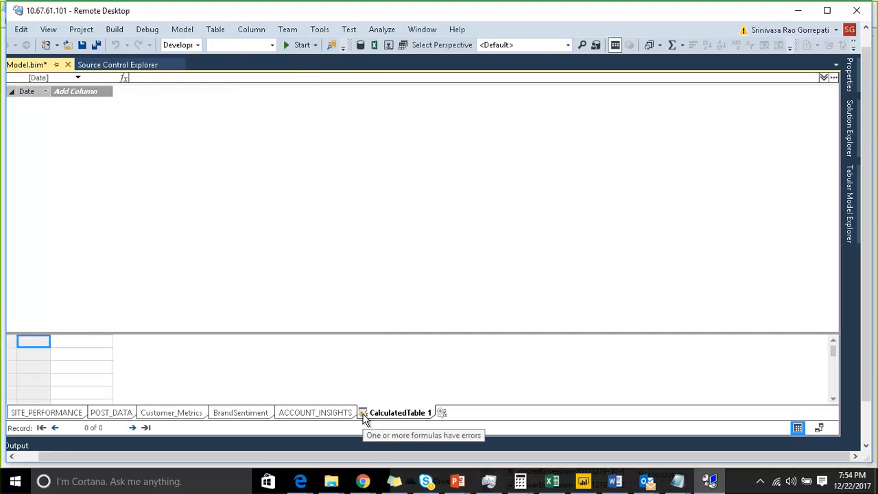
pyautogui.doubleClick(362, 411)
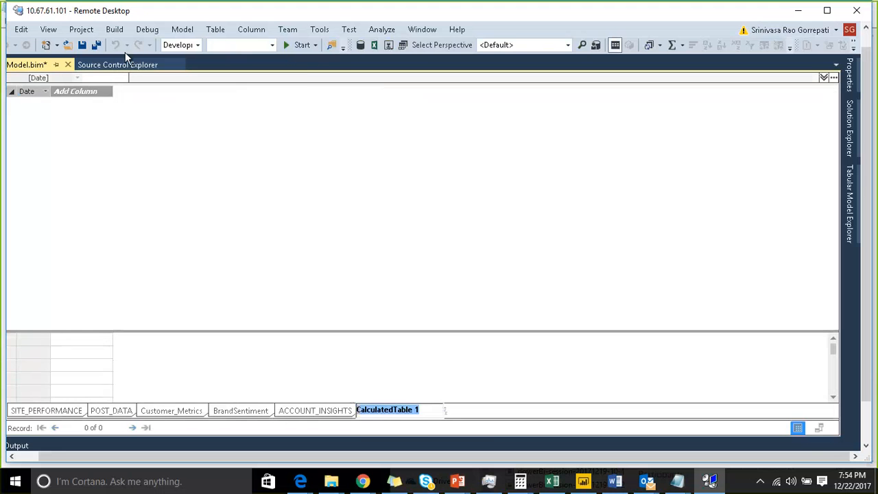
pyautogui.click(215, 31)
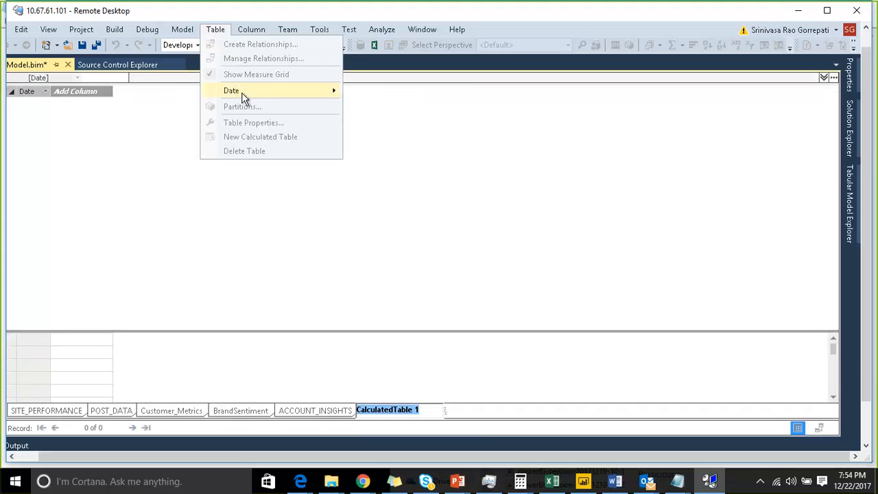
pyautogui.click(184, 30)
pyautogui.click(184, 30)
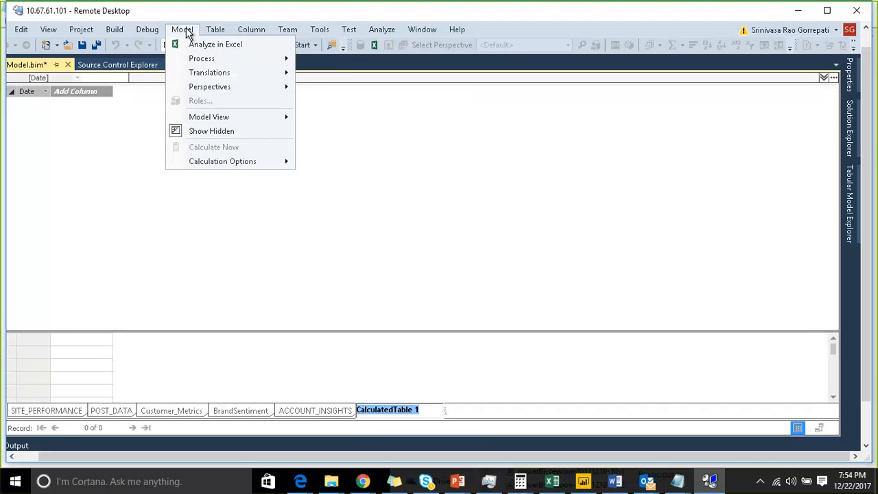
pyautogui.click(294, 345)
pyautogui.click(184, 30)
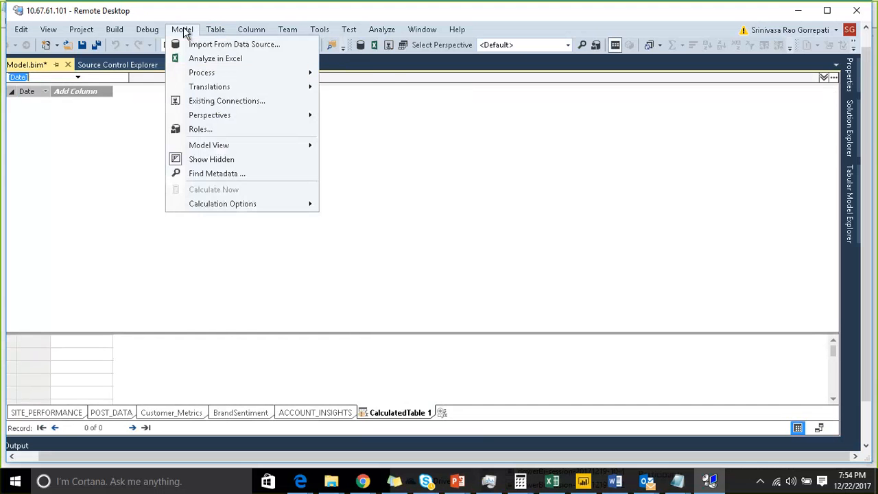
pyautogui.moveTo(254, 74)
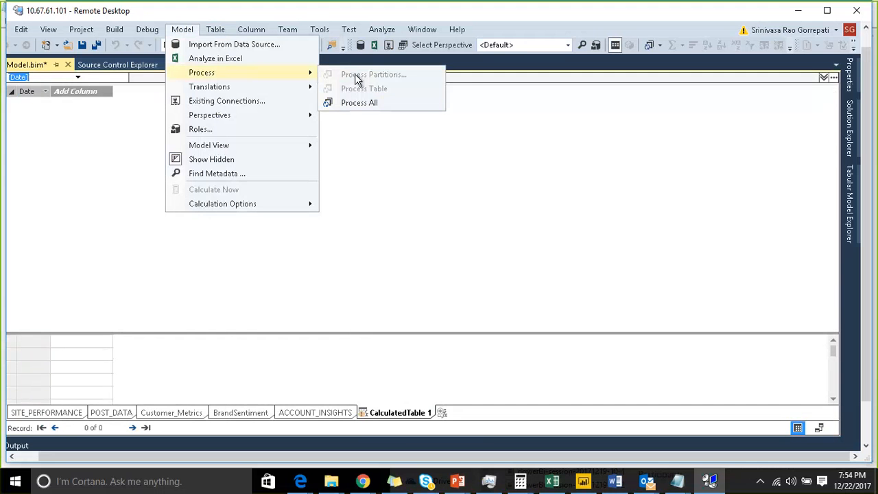
pyautogui.click(372, 370)
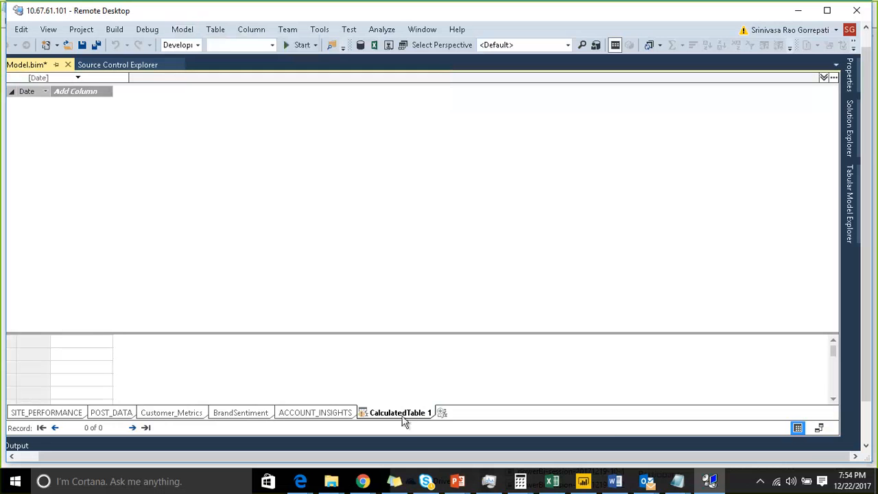
# Step: Move the calculated table in the diagram to a spot below POST_DATA
pyautogui.click(819, 427)
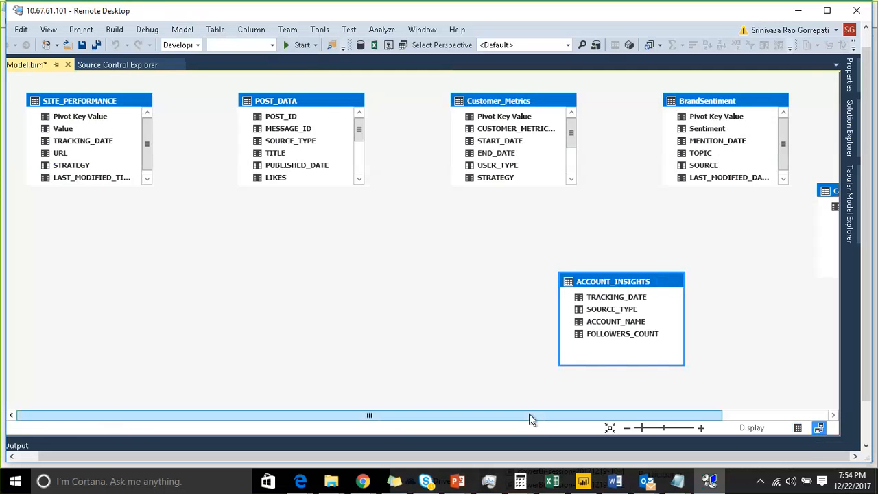
pyautogui.moveTo(529, 415); pyautogui.dragTo(714, 416)
pyautogui.moveTo(724, 191); pyautogui.dragTo(228, 222)
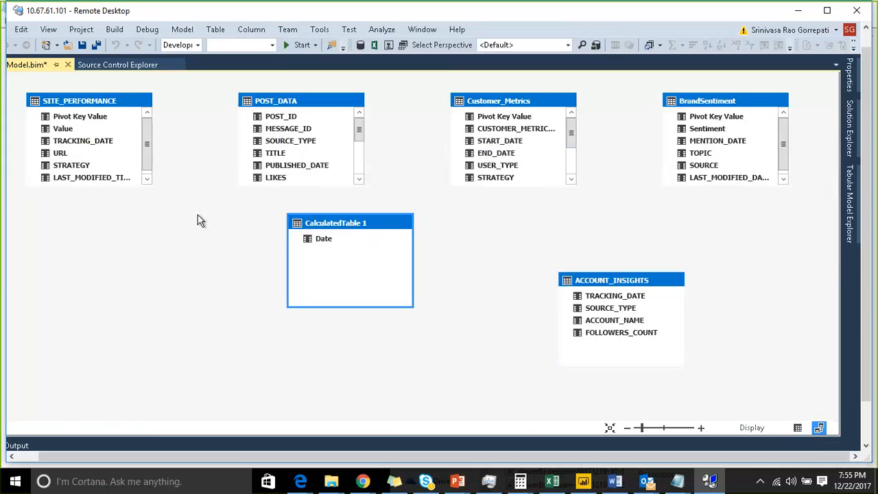
# Step: Go to the calculated table's data grid from the diagram, check its CALENDAR formula and resubmit it
pyautogui.rightClick(324, 223)
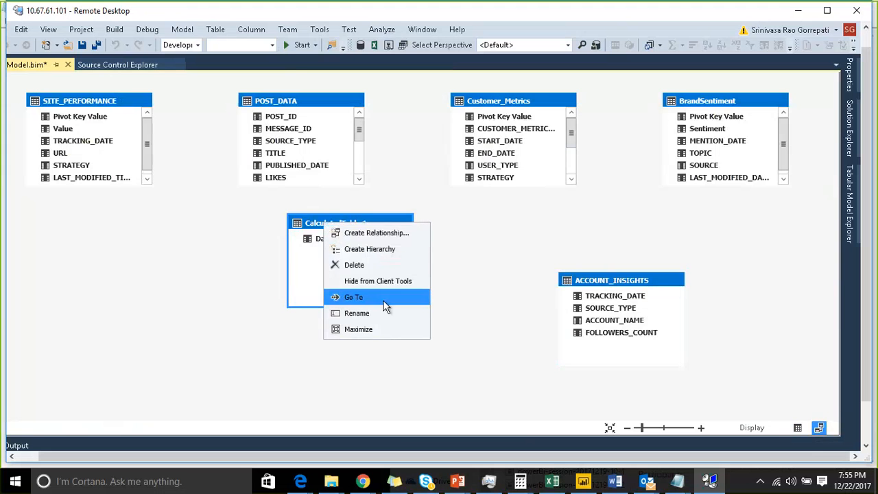
pyautogui.click(364, 297)
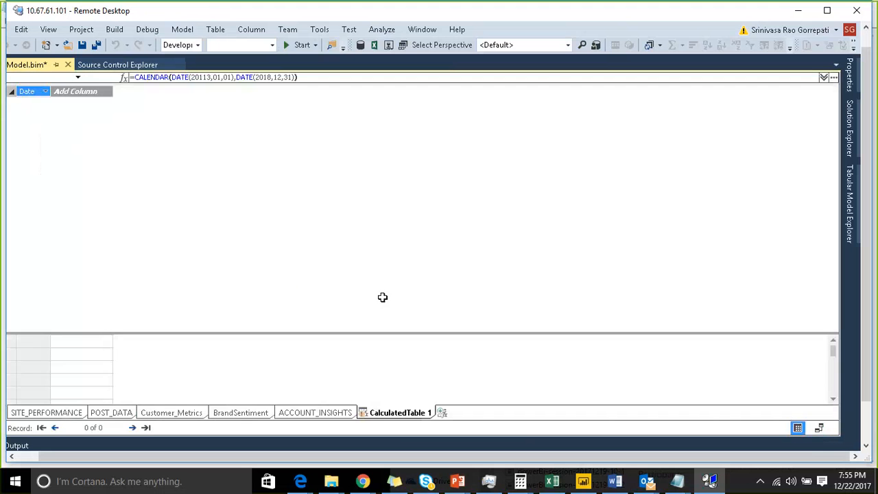
pyautogui.click(185, 77)
pyautogui.click(304, 77)
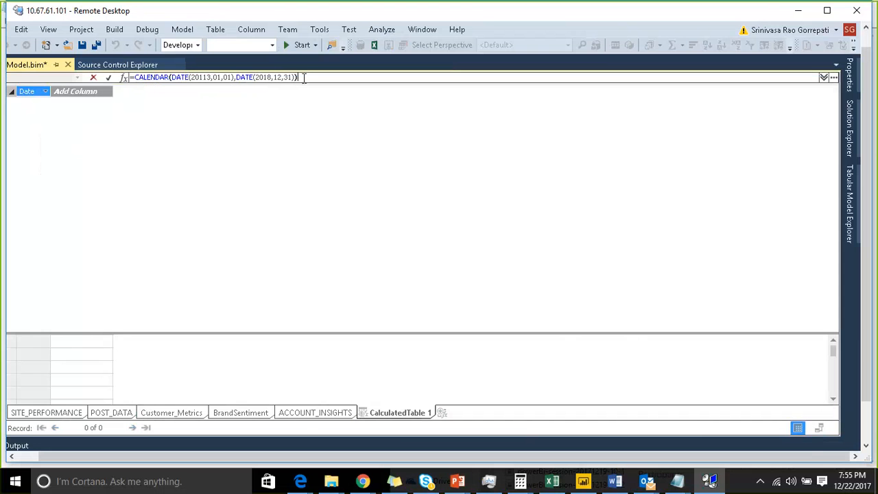
pyautogui.press('Left')
pyautogui.press('Left')
pyautogui.press('Left')
pyautogui.press('Left')
pyautogui.press('Left')
pyautogui.press('Left')
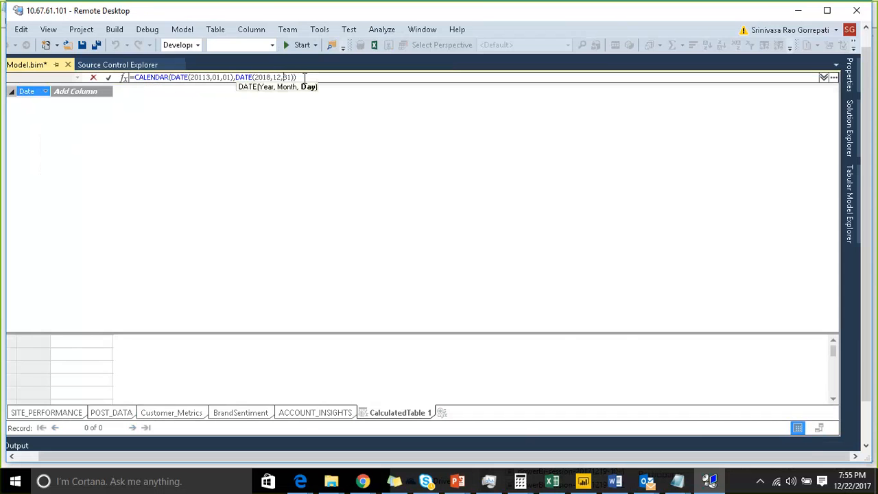
pyautogui.click(304, 78)
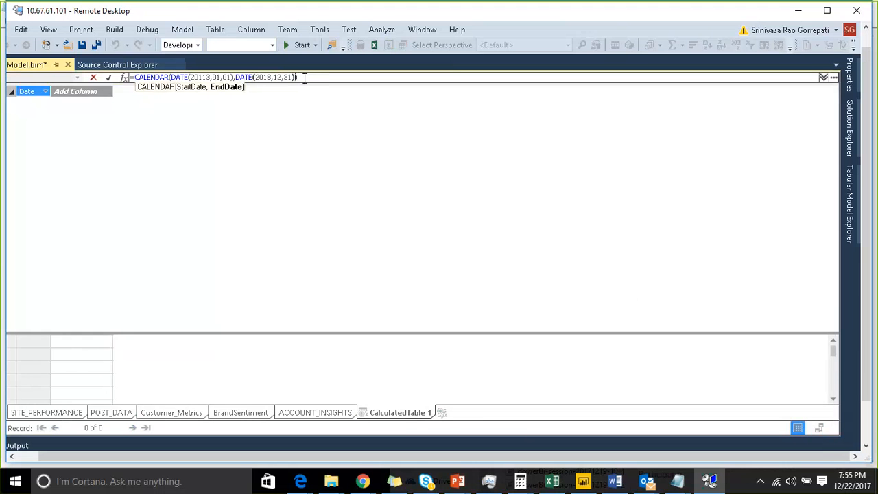
pyautogui.press('Right')
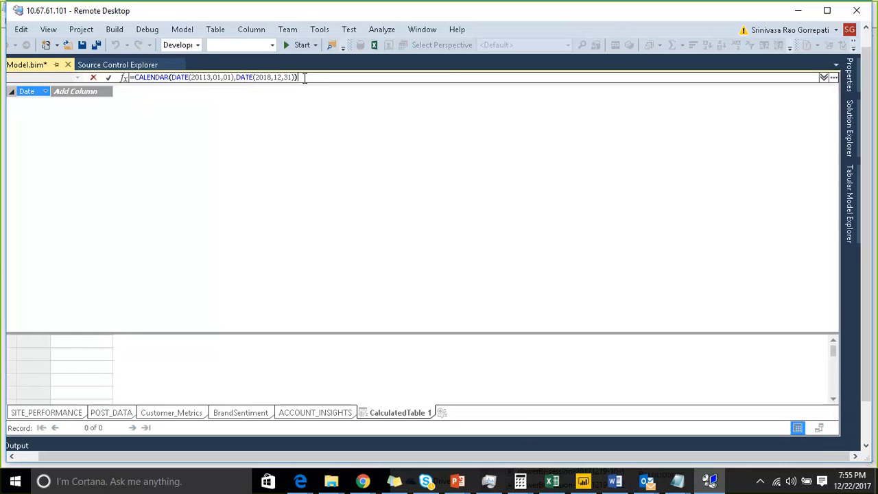
pyautogui.press('Return')
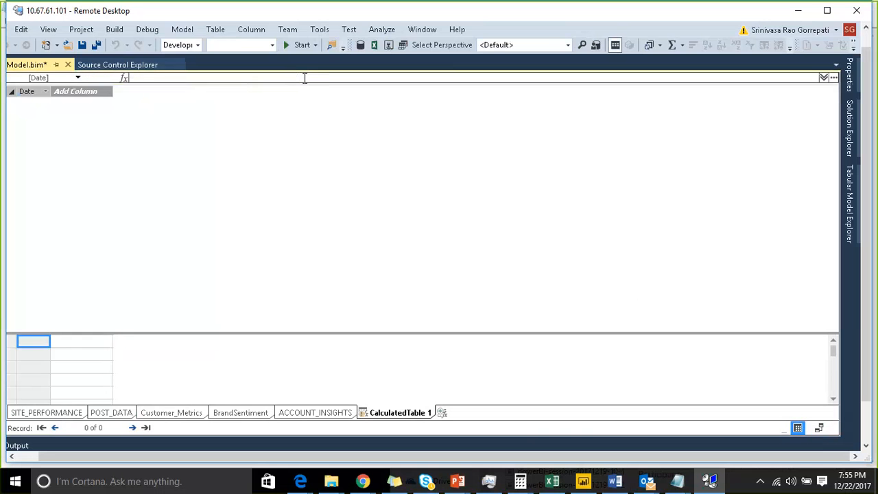
# Step: Process all tables in the model and close the data processing report
pyautogui.click(185, 31)
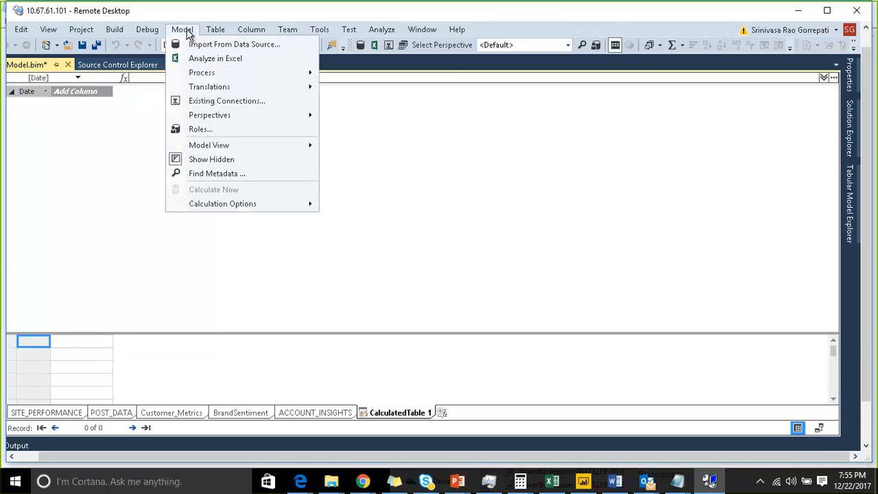
pyautogui.moveTo(213, 73)
pyautogui.click(340, 105)
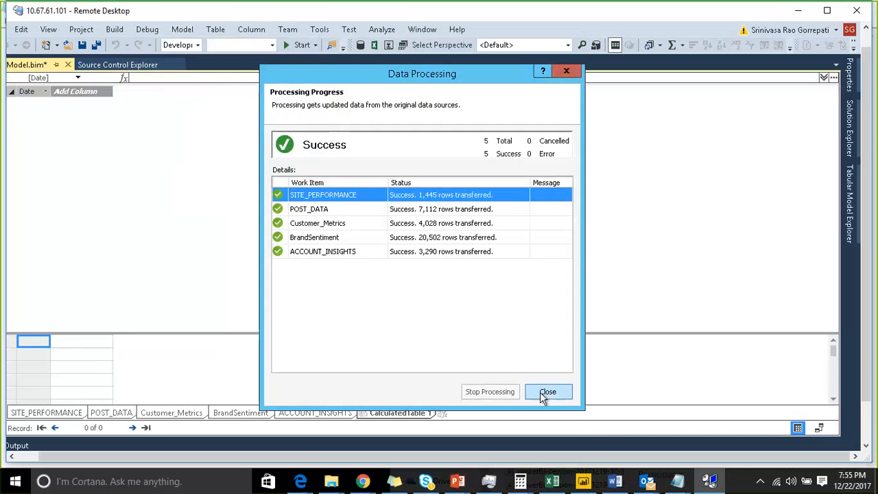
pyautogui.click(543, 392)
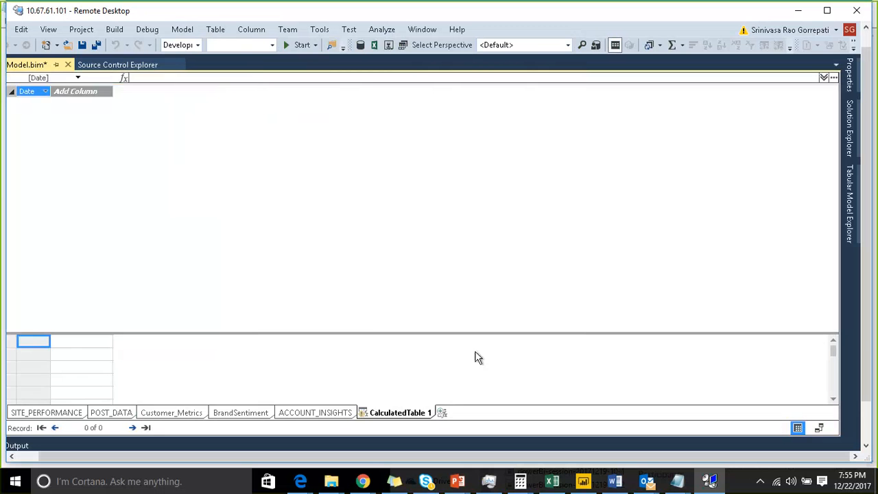
# Step: Check the calculated table's data again and examine its warning in the Error List
pyautogui.click(334, 413)
pyautogui.click(393, 415)
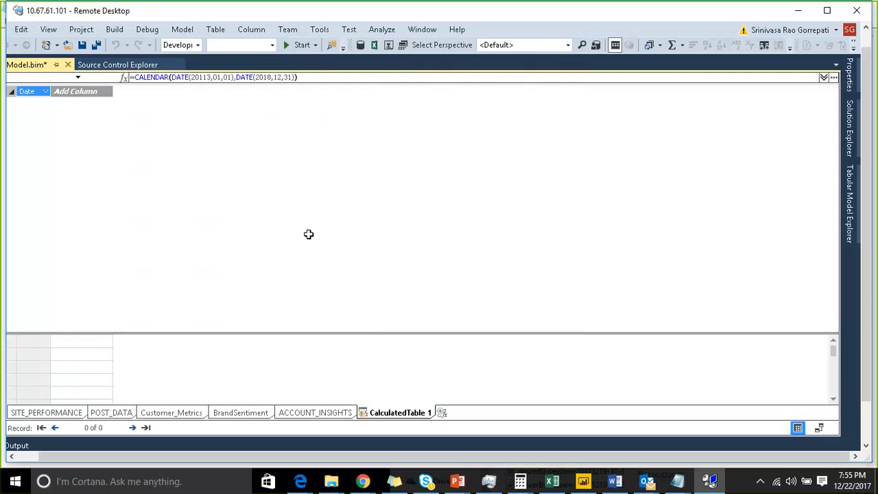
pyautogui.moveTo(364, 420)
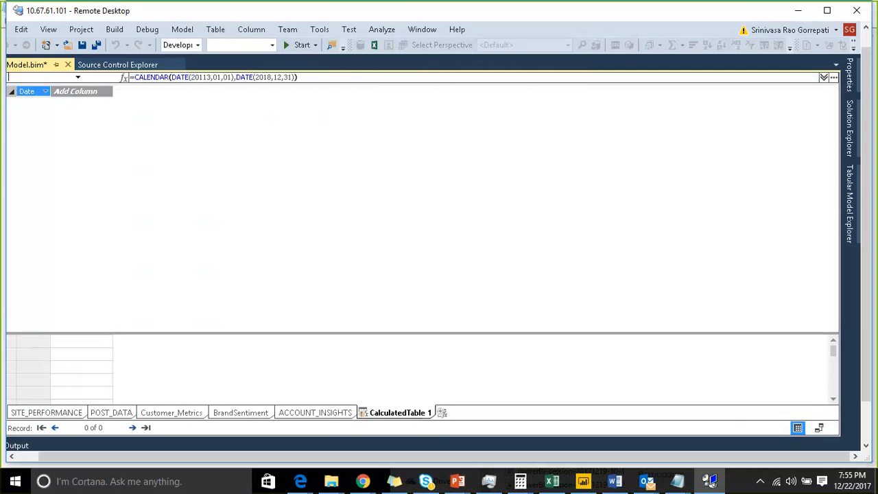
pyautogui.click(49, 30)
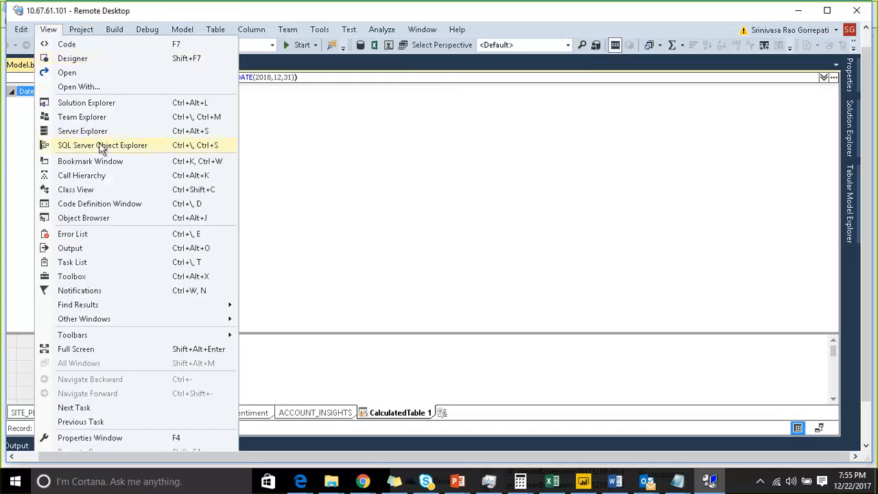
pyautogui.click(88, 234)
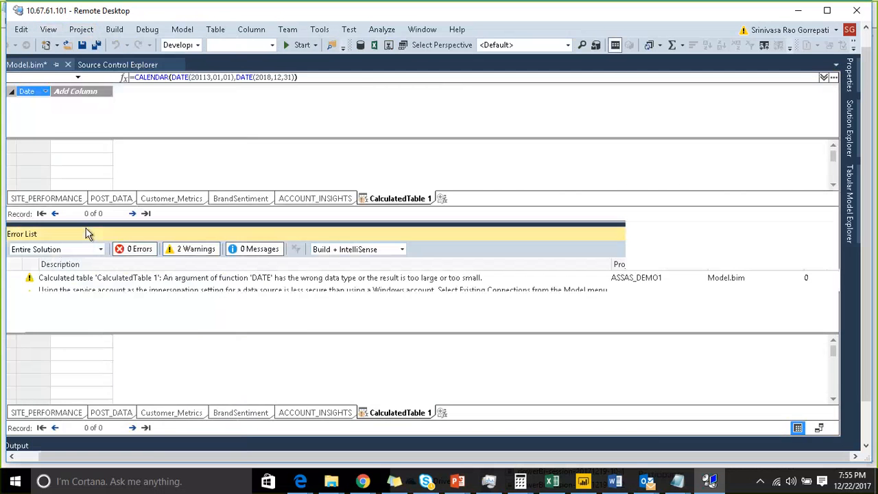
pyautogui.click(203, 281)
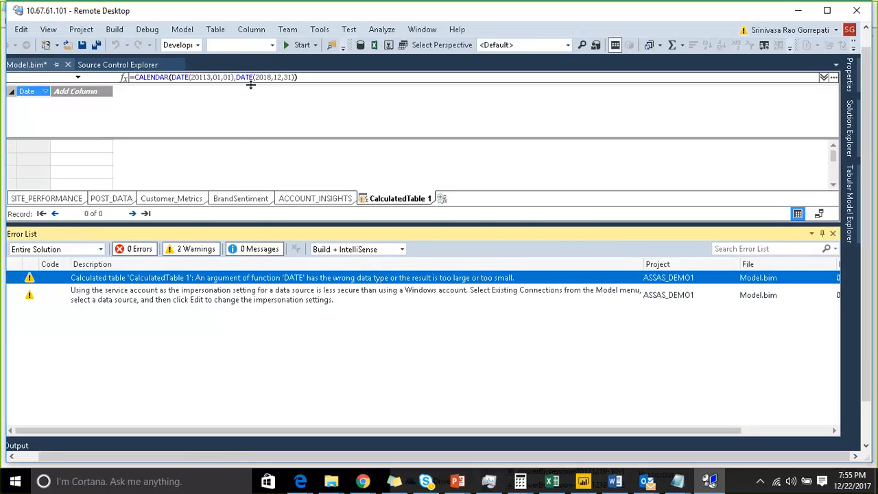
# Step: Correct the start date in the CALENDAR formula to DATE(2013,01,01), commit it and close the Error List
pyautogui.click(202, 77)
pyautogui.press('Delete')
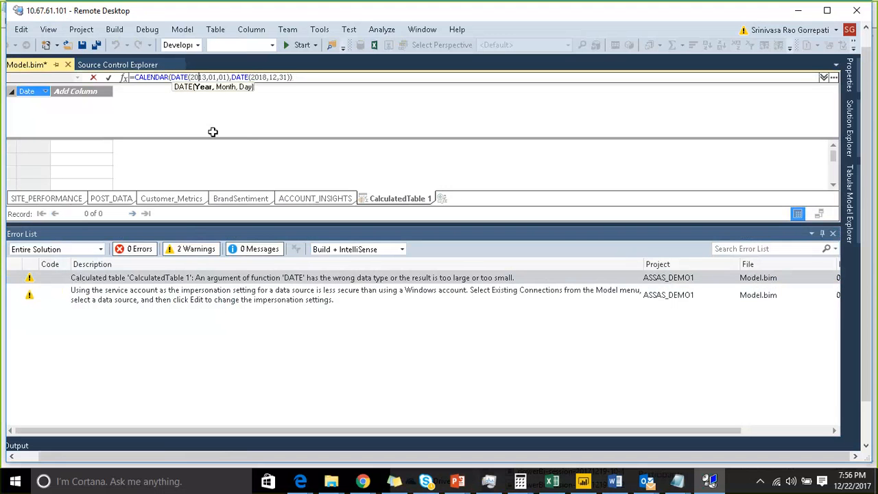
pyautogui.press('Right')
pyautogui.press('Right')
pyautogui.press('Right')
pyautogui.press('Right')
pyautogui.press('Right')
pyautogui.press('Right')
pyautogui.press('Right')
pyautogui.press('Right')
pyautogui.press('Right')
pyautogui.press('Right')
pyautogui.press('Right')
pyautogui.press('Right')
pyautogui.press('Right')
pyautogui.press('Right')
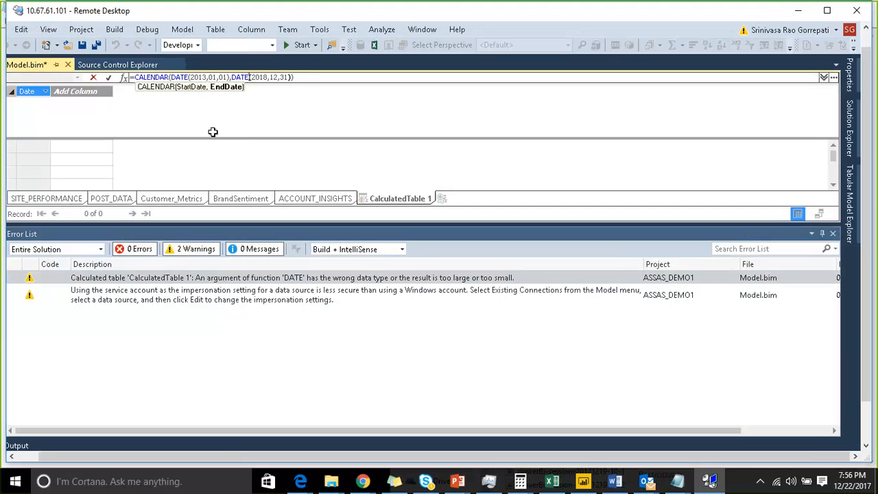
pyautogui.press('Right')
pyautogui.press('Right')
pyautogui.press('Right')
pyautogui.press('Right')
pyautogui.press('Right')
pyautogui.press('Right')
pyautogui.press('Right')
pyautogui.press('Right')
pyautogui.press('Right')
pyautogui.press('Right')
pyautogui.press('Right')
pyautogui.press('Right')
pyautogui.press('Right')
pyautogui.write(')')
pyautogui.press('Return')
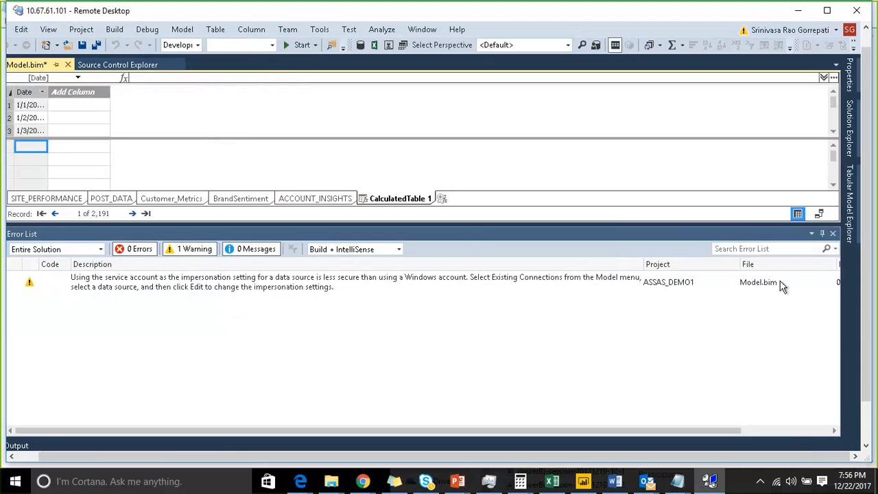
pyautogui.click(833, 234)
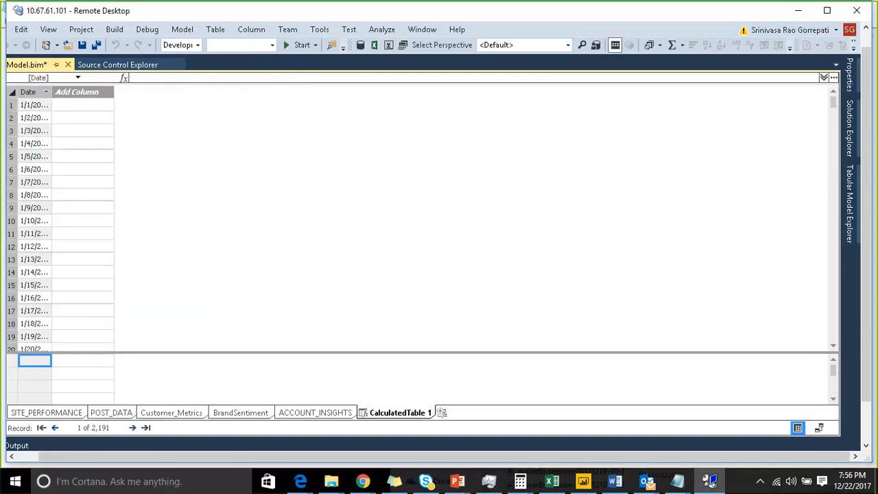
# Step: Widen the calculated table's Date column and set its data format to Short Date
pyautogui.click(545, 18)
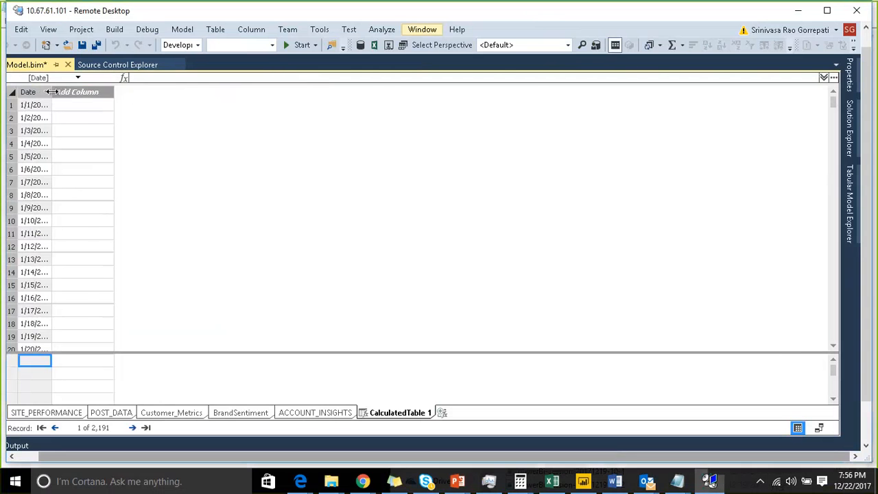
pyautogui.moveTo(52, 91); pyautogui.dragTo(105, 96)
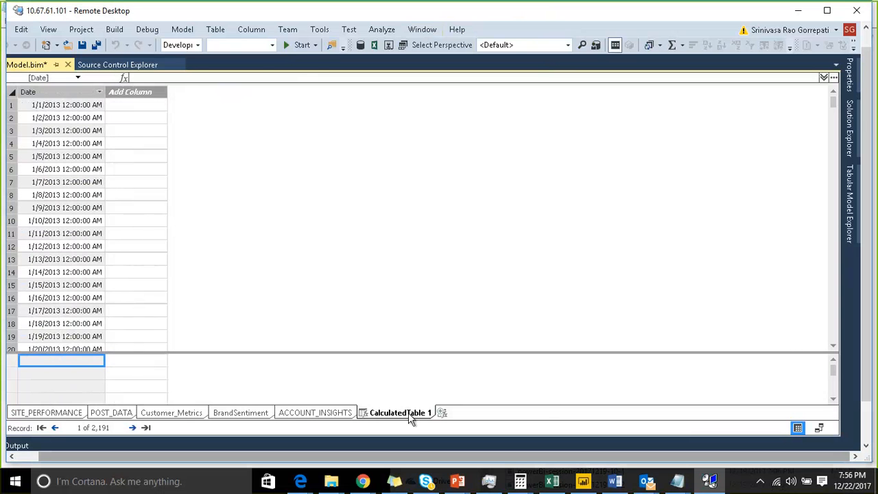
pyautogui.click(70, 91)
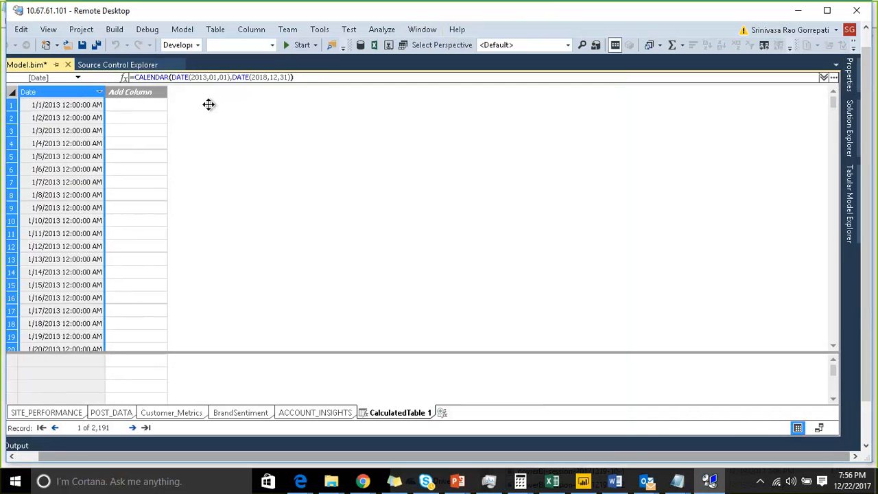
pyautogui.click(849, 74)
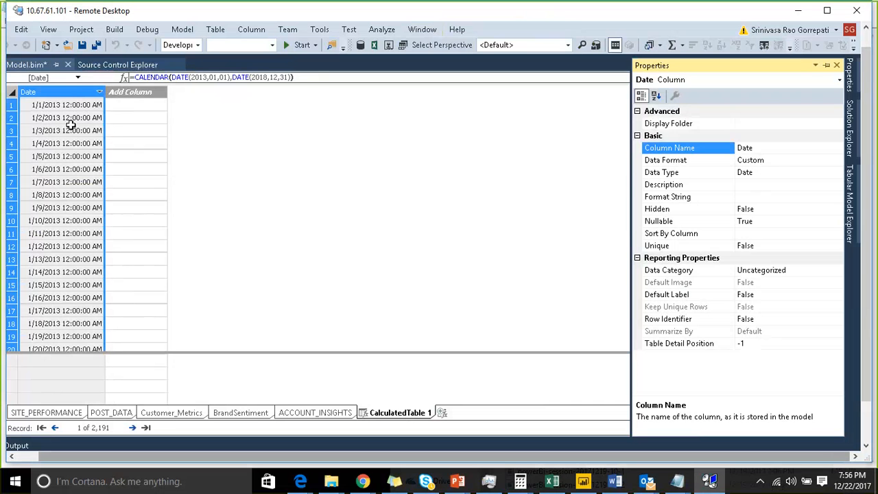
pyautogui.click(780, 159)
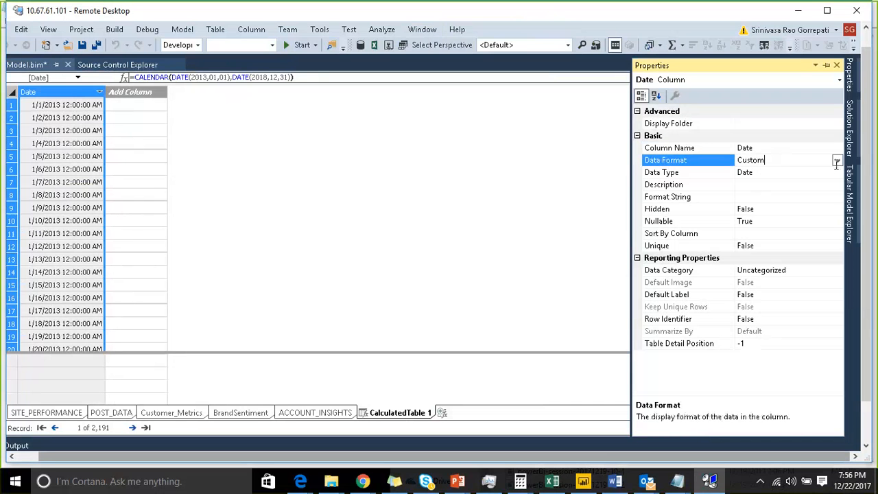
pyautogui.click(838, 160)
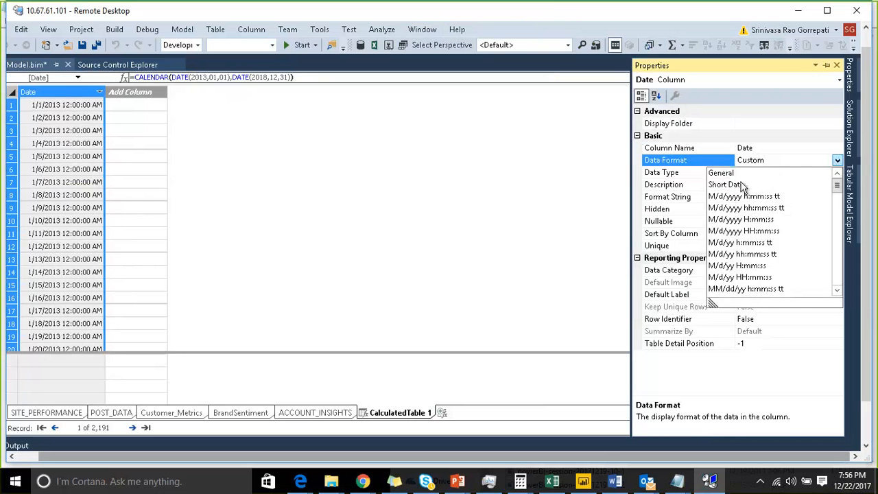
pyautogui.click(728, 185)
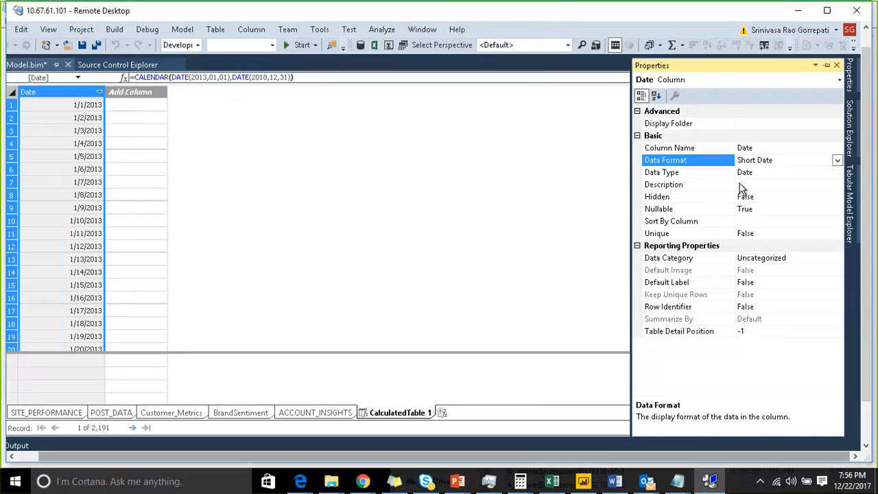
# Step: Add a calculated column with the formula =YEAR('CalculatedTable 1'[Date])
pyautogui.click(138, 117)
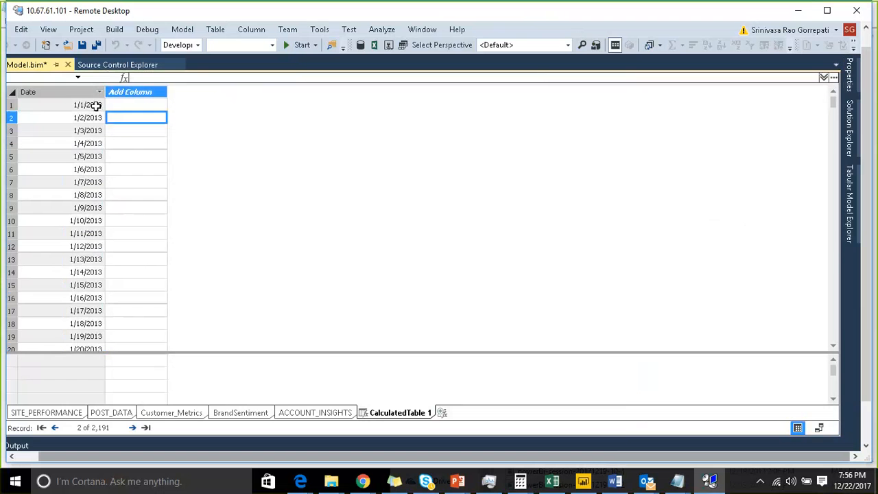
pyautogui.click(144, 79)
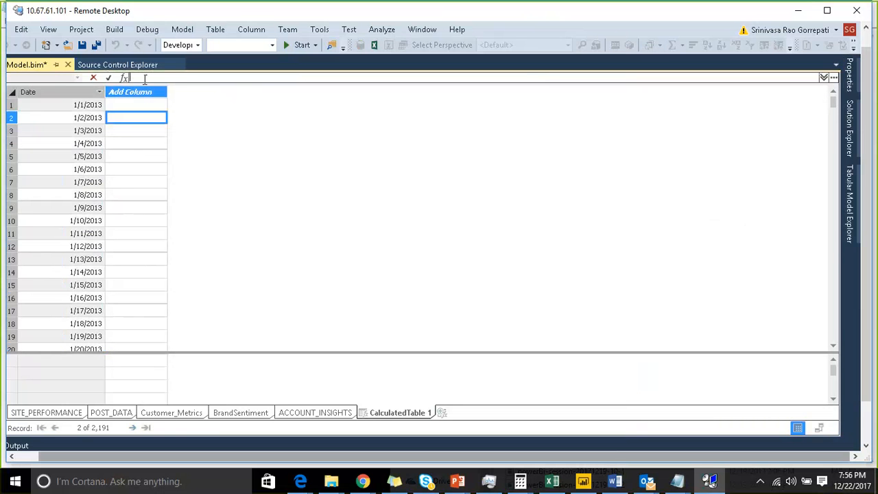
pyautogui.click(141, 90)
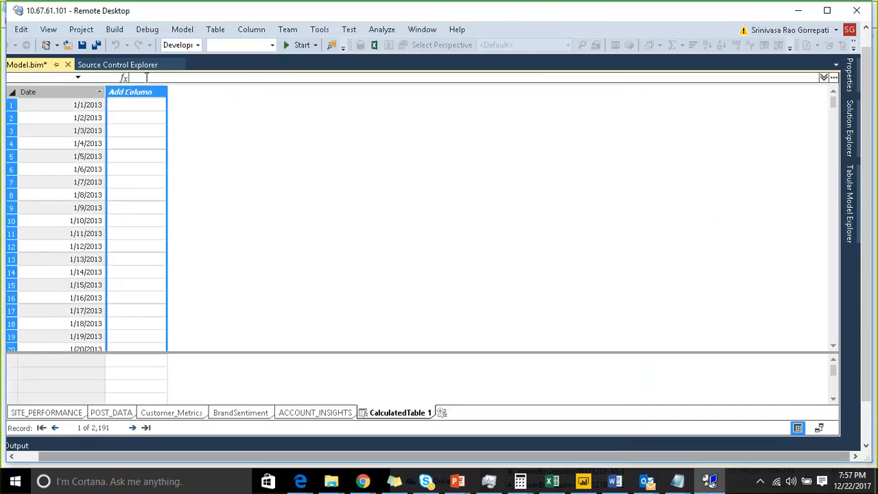
pyautogui.click(147, 78)
pyautogui.write('=y')
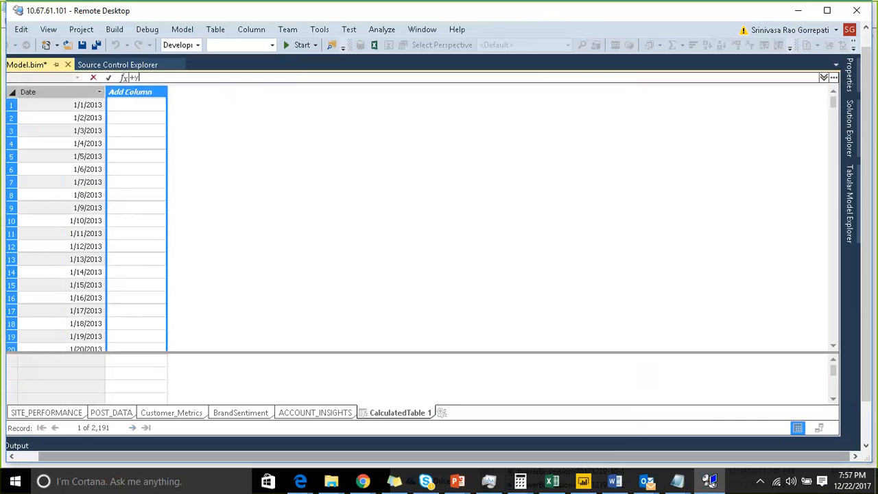
pyautogui.write('ear')
pyautogui.press('BackSpace')
pyautogui.press('BackSpace')
pyautogui.press('BackSpace')
pyautogui.press('BackSpace')
pyautogui.press('BackSpace')
pyautogui.write('=year')
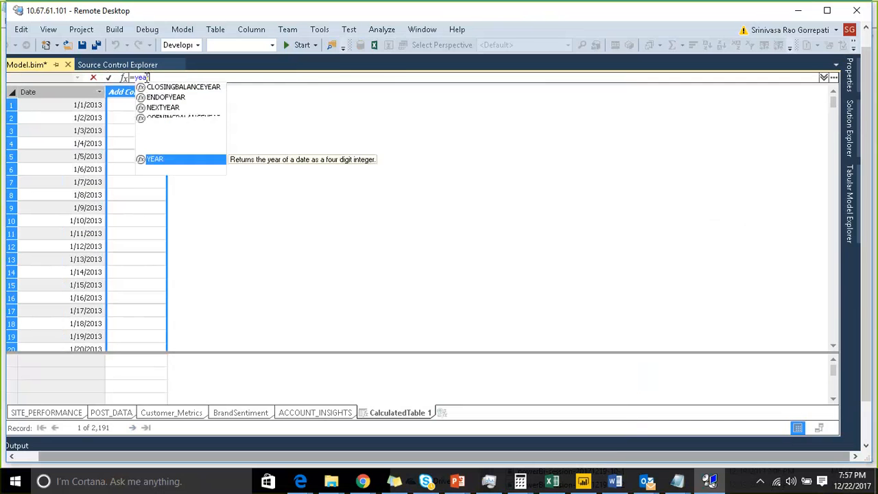
pyautogui.write('(date')
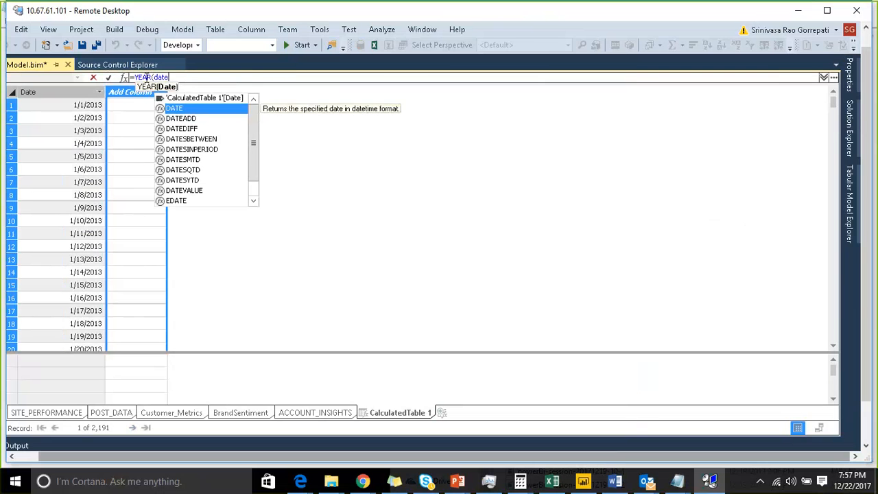
pyautogui.press('Up')
pyautogui.press('Tab')
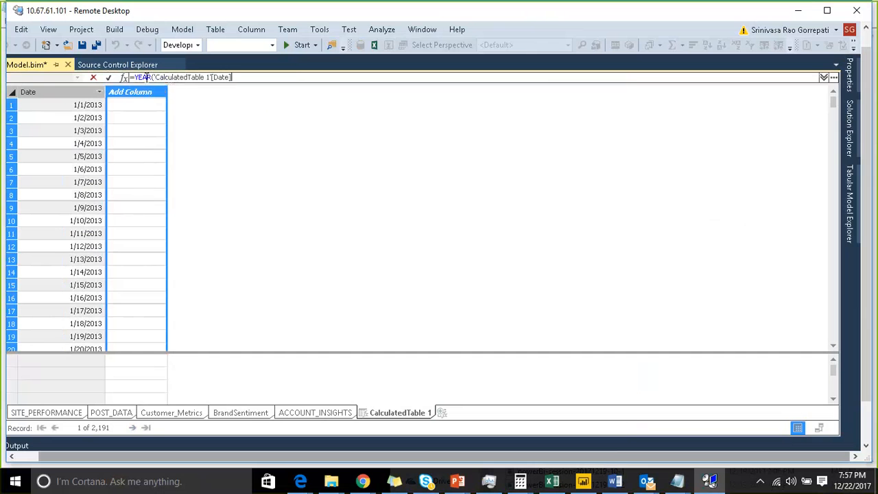
pyautogui.write(')')
pyautogui.press('Return')
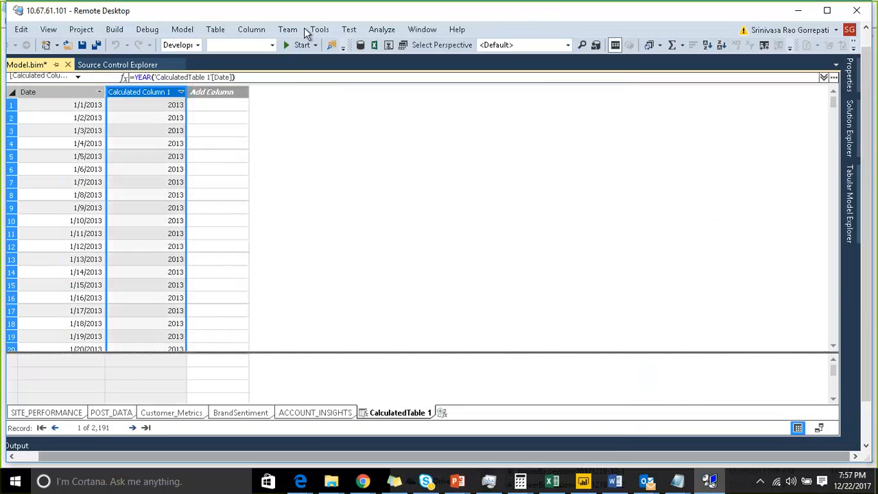
# Step: Add a calculated column with the formula =MONTH('CalculatedTable 1'[Date])
pyautogui.click(233, 91)
pyautogui.click(238, 75)
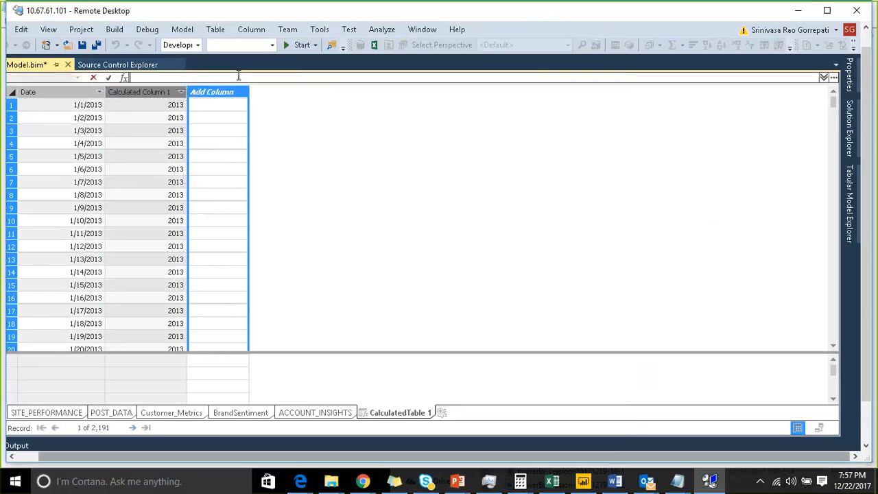
pyautogui.write('=mon')
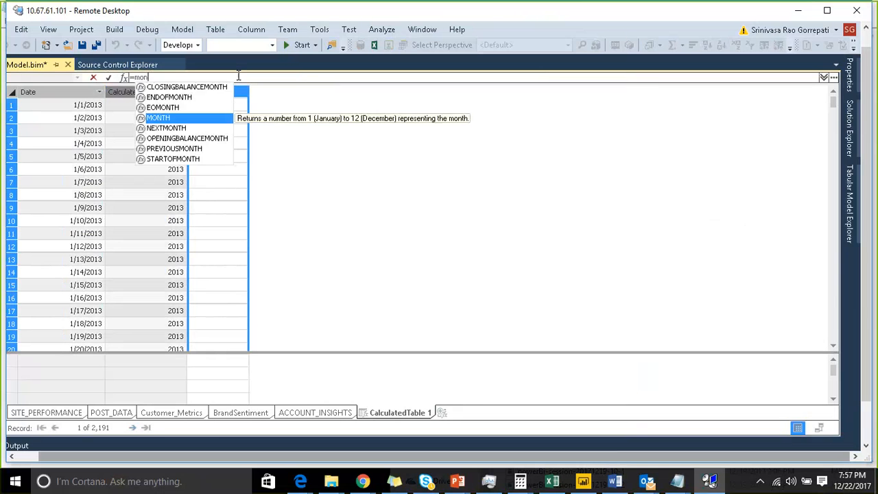
pyautogui.press('Tab')
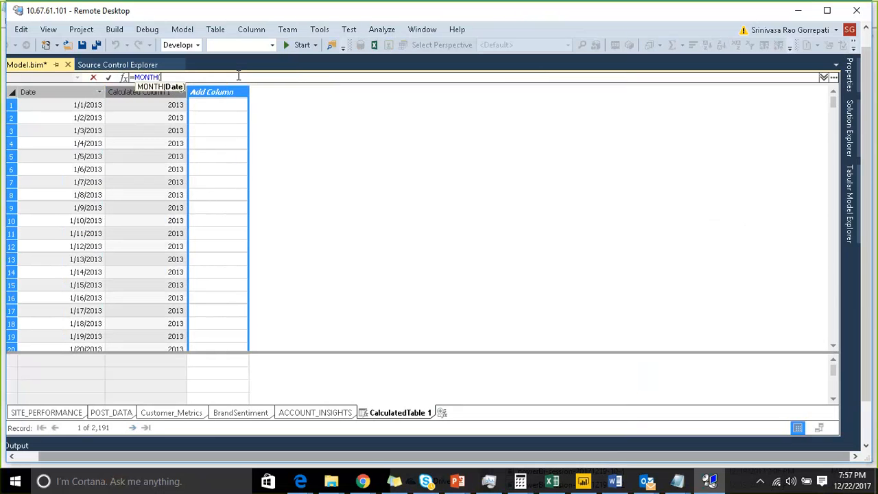
pyautogui.write('dat')
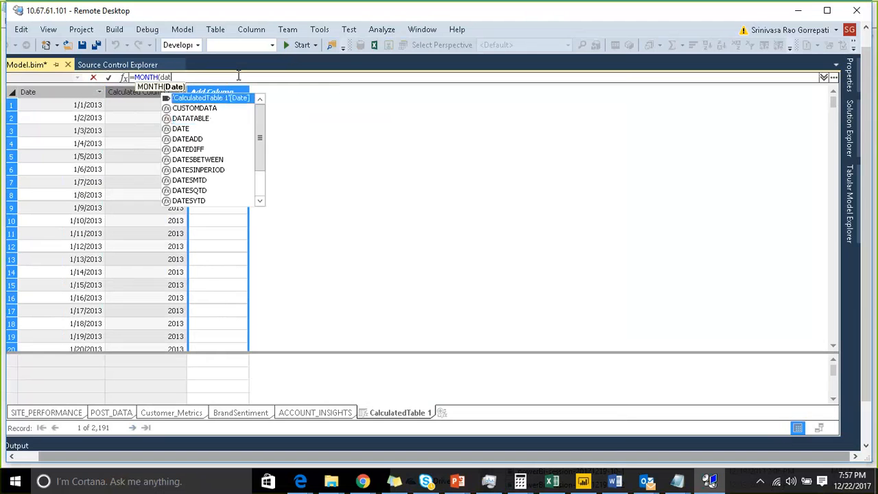
pyautogui.press('Tab')
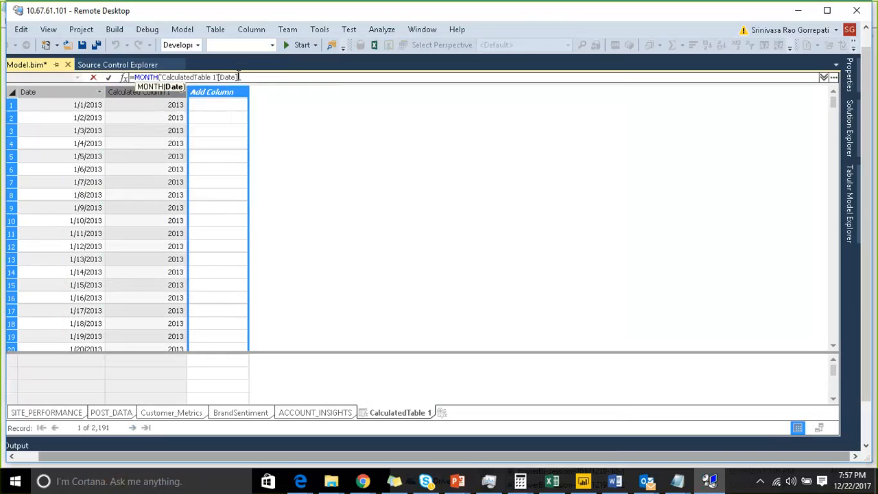
pyautogui.write(')')
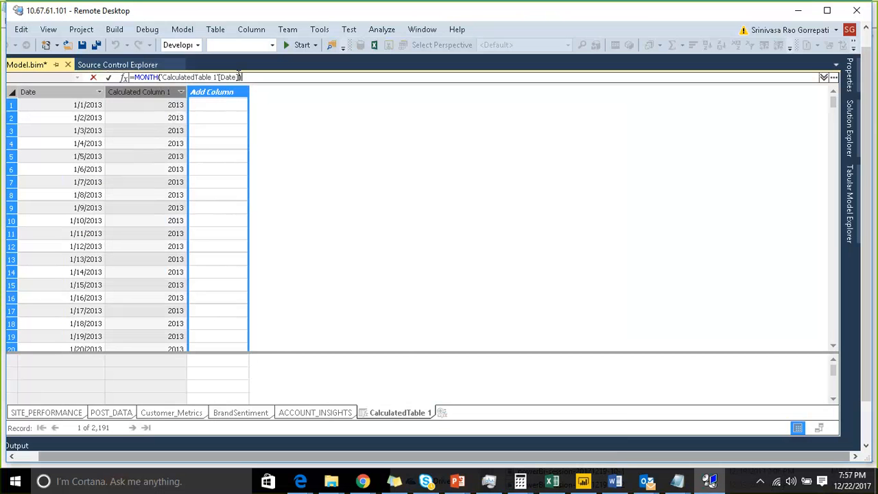
pyautogui.press('Return')
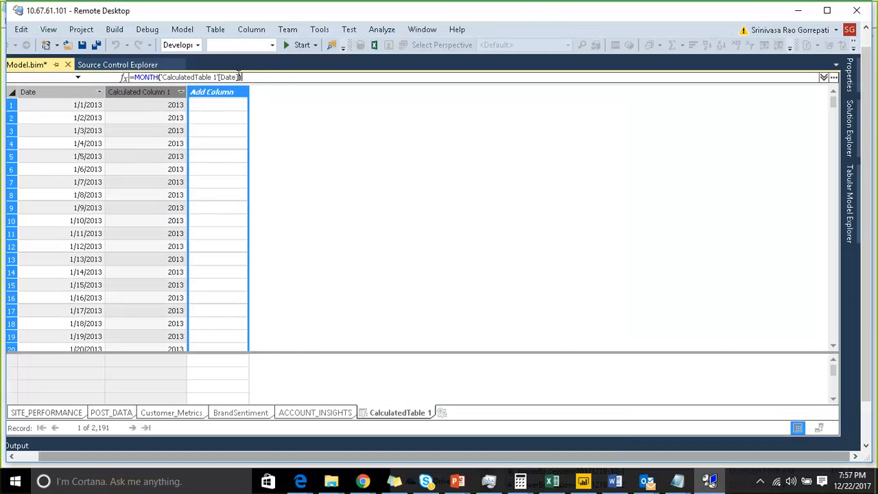
# Step: Add another calculated column for the month's full name with the formula =FORMAT('CalculatedTable 1'[Date],"MMMM")
pyautogui.click(294, 93)
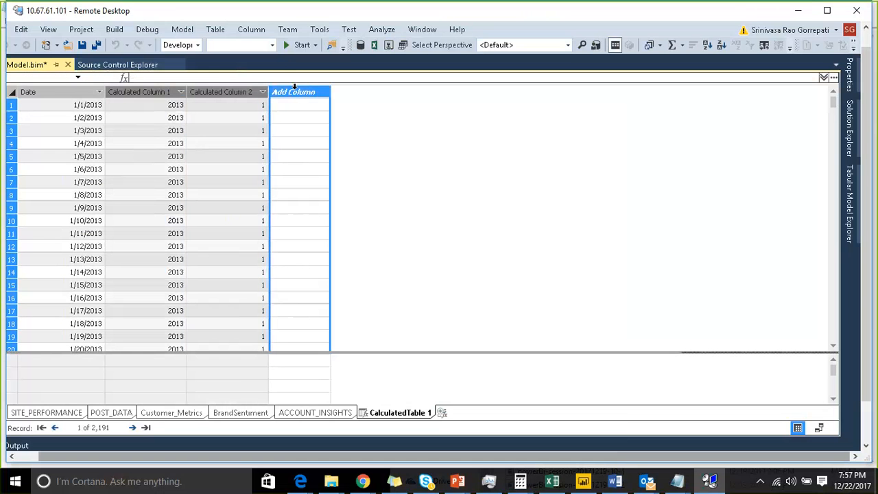
pyautogui.click(283, 77)
pyautogui.write('=')
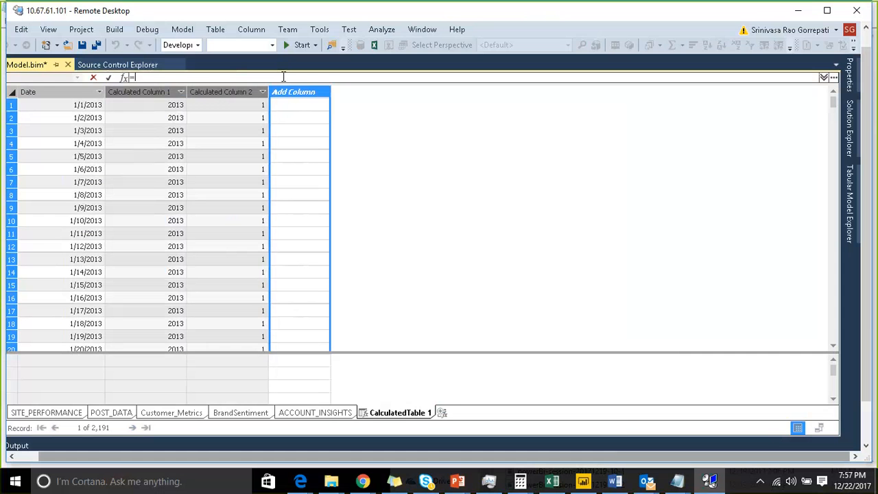
pyautogui.write('mont')
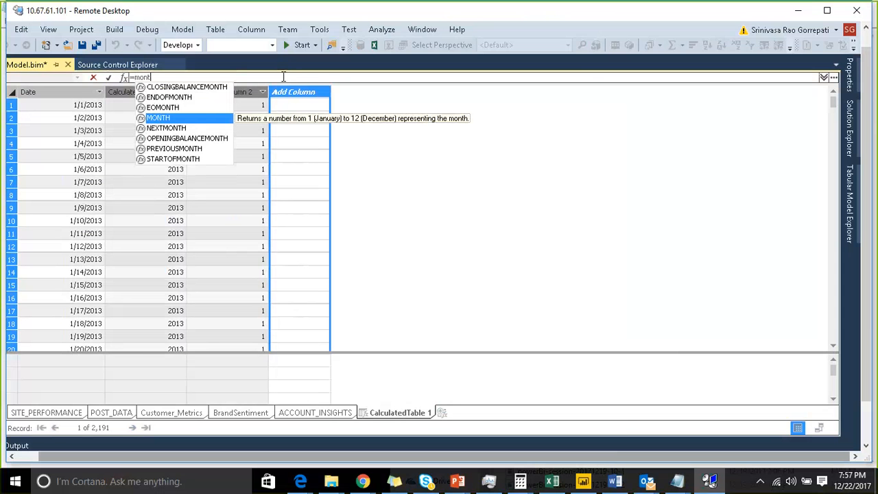
pyautogui.press('BackSpace')
pyautogui.press('BackSpace')
pyautogui.press('BackSpace')
pyautogui.press('BackSpace')
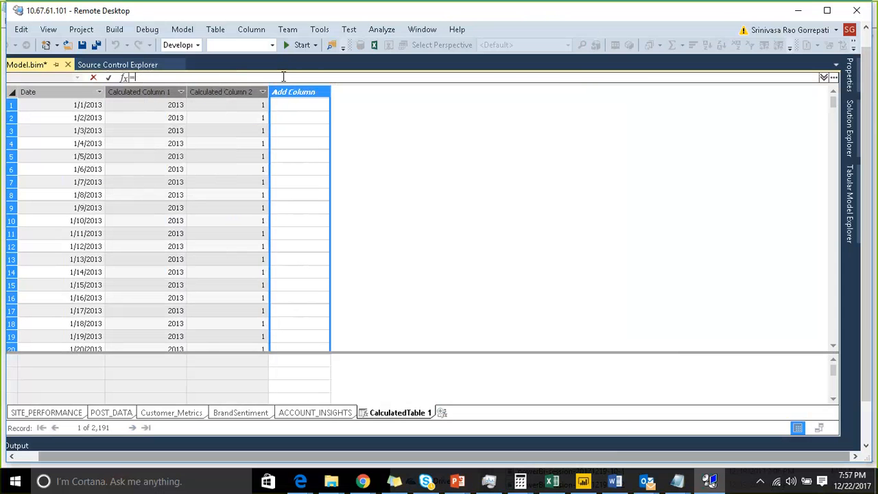
pyautogui.write('forma')
pyautogui.press('Tab')
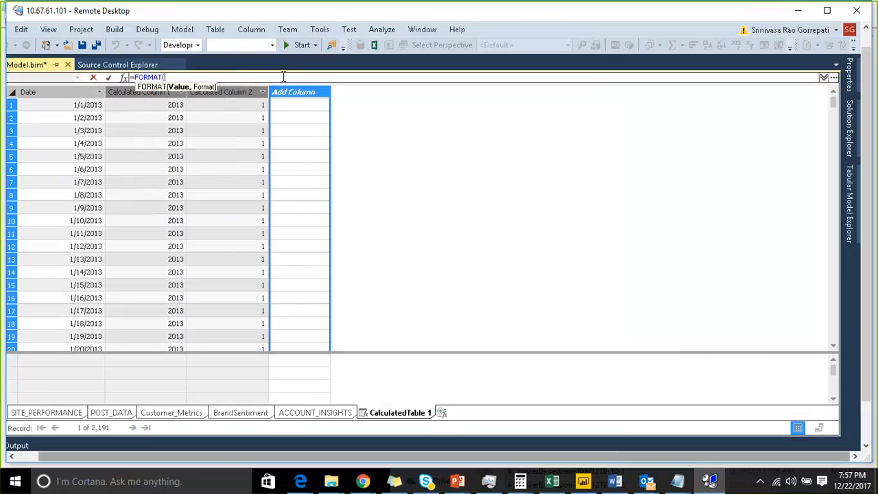
pyautogui.write('dat')
pyautogui.press('Up')
pyautogui.press('Up')
pyautogui.press('Tab')
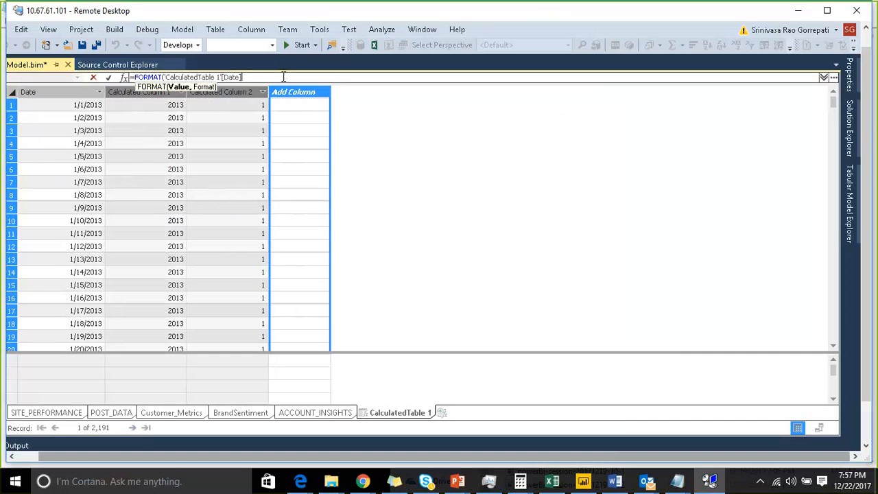
pyautogui.write(',"MMMM")')
pyautogui.press('Return')
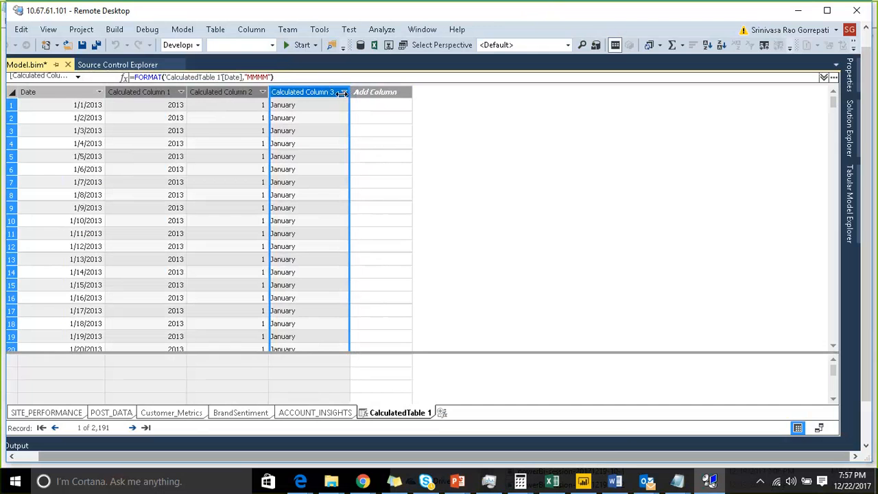
# Step: Rename the three calculated columns of the date table as Year, Monthid and MonthName
pyautogui.doubleClick(148, 91)
pyautogui.write('Year')
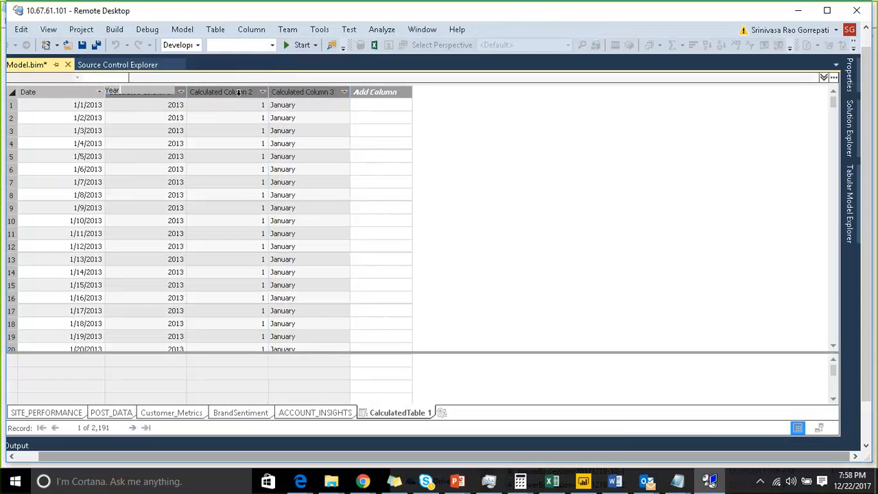
pyautogui.press('Return')
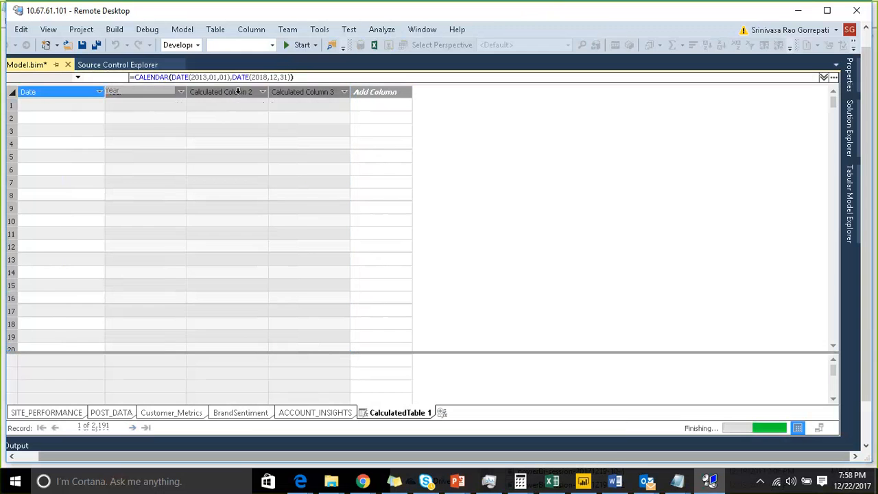
pyautogui.doubleClick(236, 91)
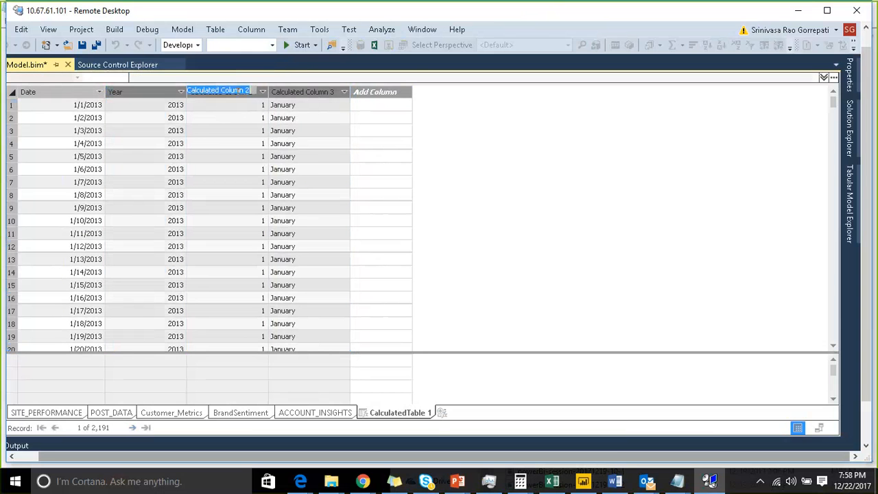
pyautogui.write('MonthId')
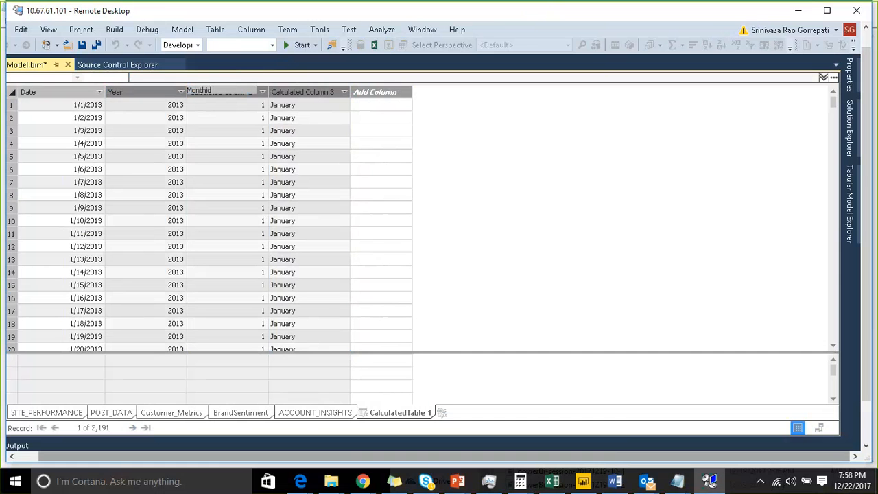
pyautogui.press('Return')
pyautogui.doubleClick(303, 91)
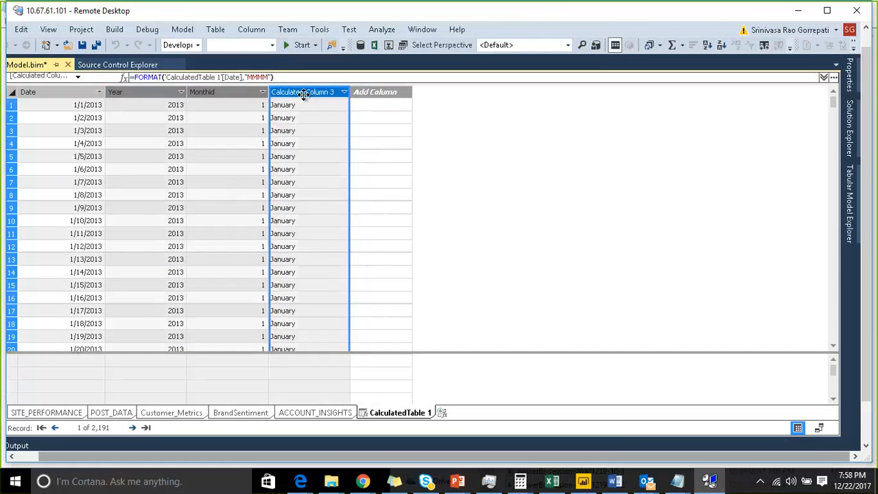
pyautogui.write('MonthN')
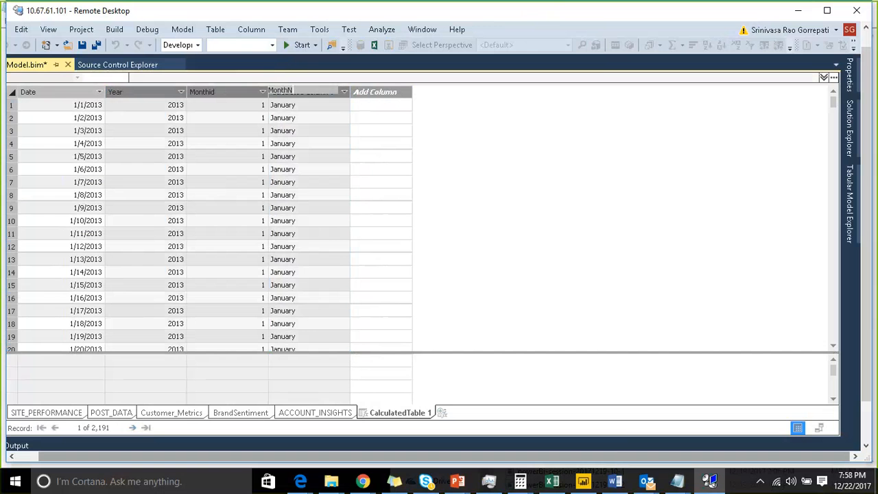
pyautogui.write('ame')
pyautogui.press('Return')
pyautogui.click(408, 143)
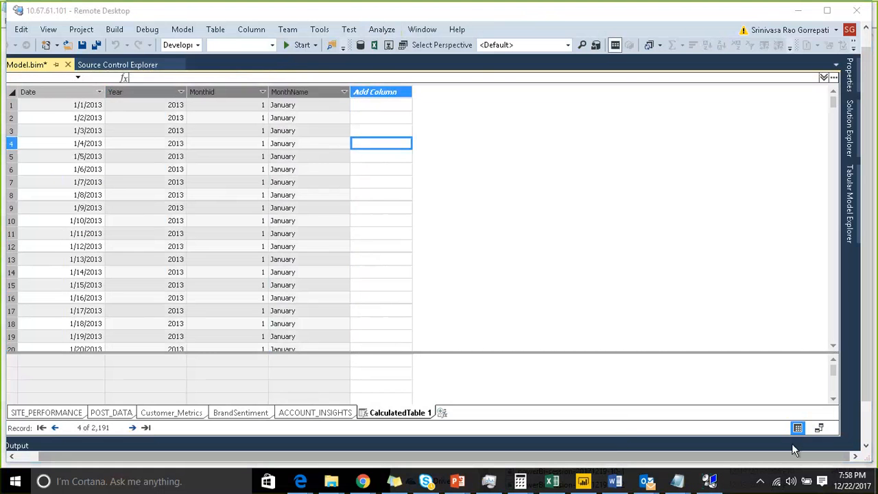
# Step: Show the model as a diagram and move CalculatedTable 1 closer to the ACCOUNT_INSIGHTS table
pyautogui.click(819, 427)
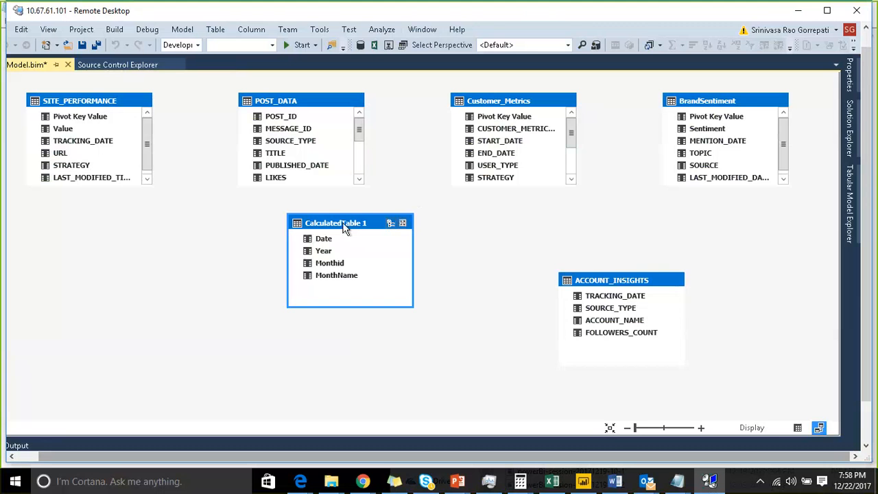
pyautogui.moveTo(361, 230); pyautogui.dragTo(421, 253)
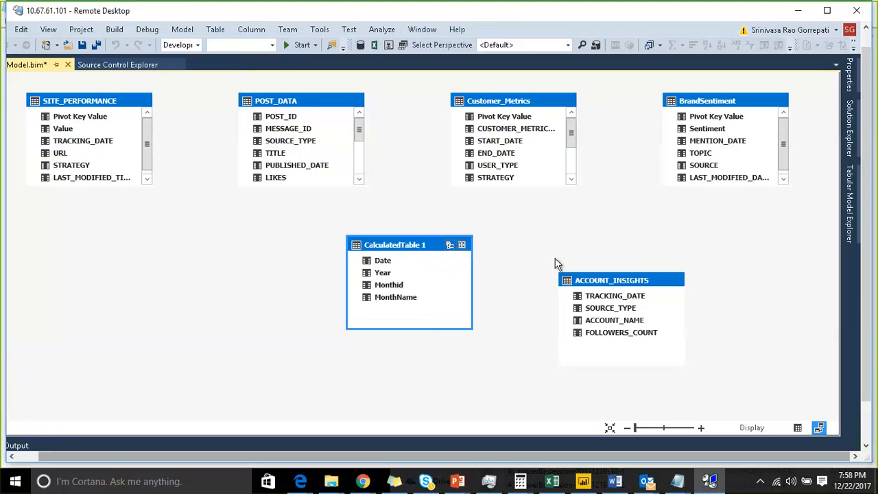
pyautogui.click(614, 275)
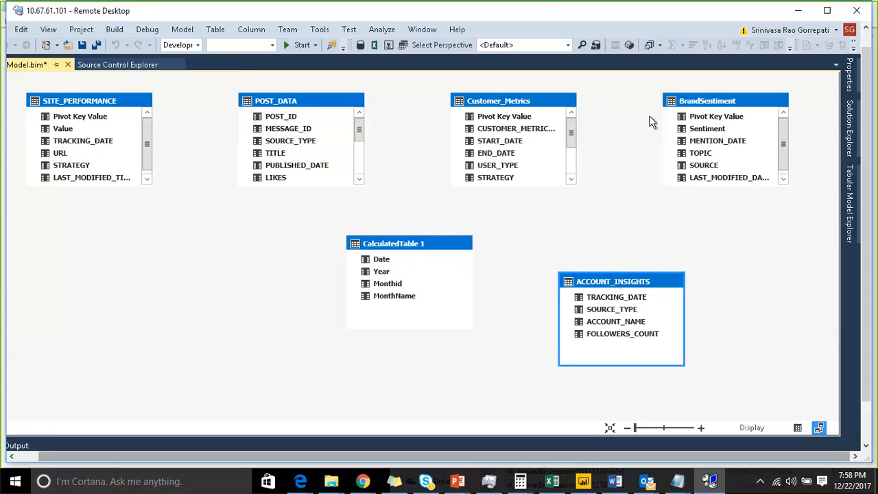
pyautogui.click(686, 103)
pyautogui.rightClick(687, 104)
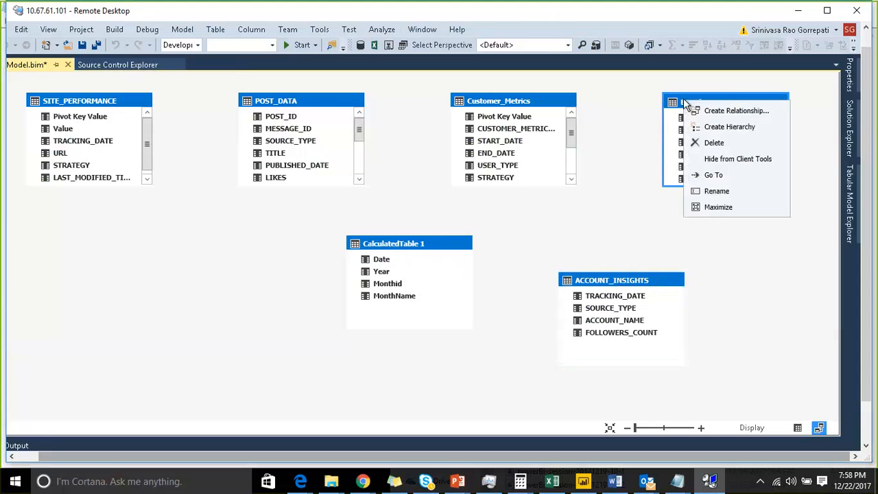
pyautogui.click(725, 192)
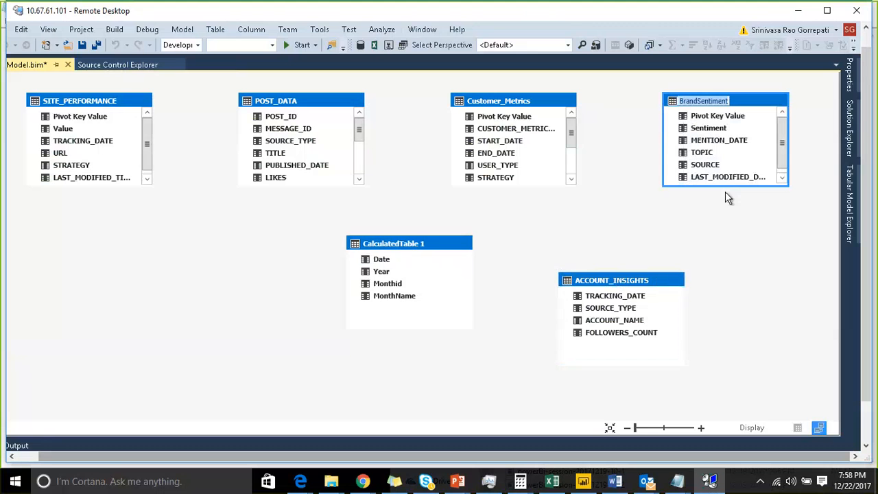
pyautogui.click(761, 263)
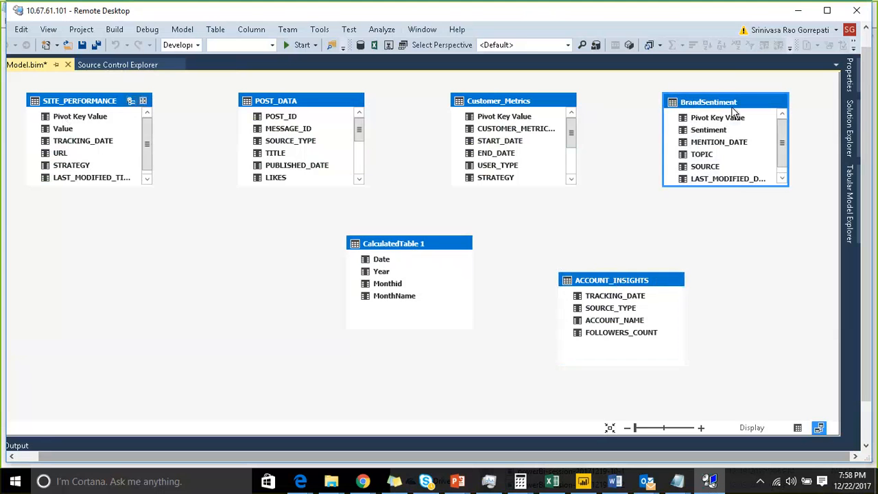
# Step: Return to the data grid, show the BrandSentiment table and widen its MENTION_DATE column to display the full dates
pyautogui.click(798, 428)
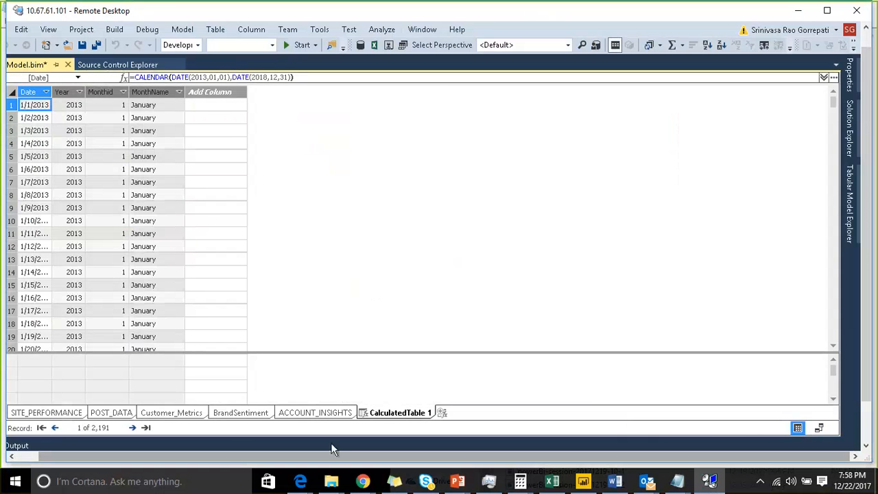
pyautogui.click(237, 414)
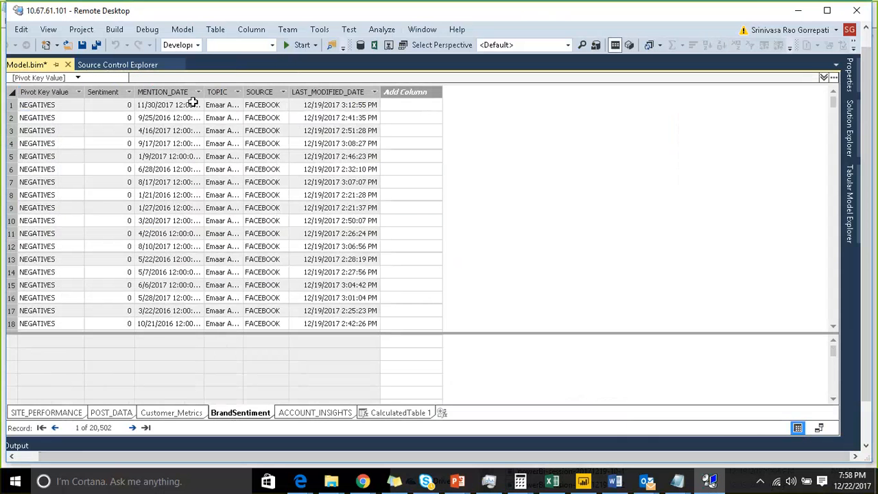
pyautogui.moveTo(203, 95); pyautogui.dragTo(250, 94)
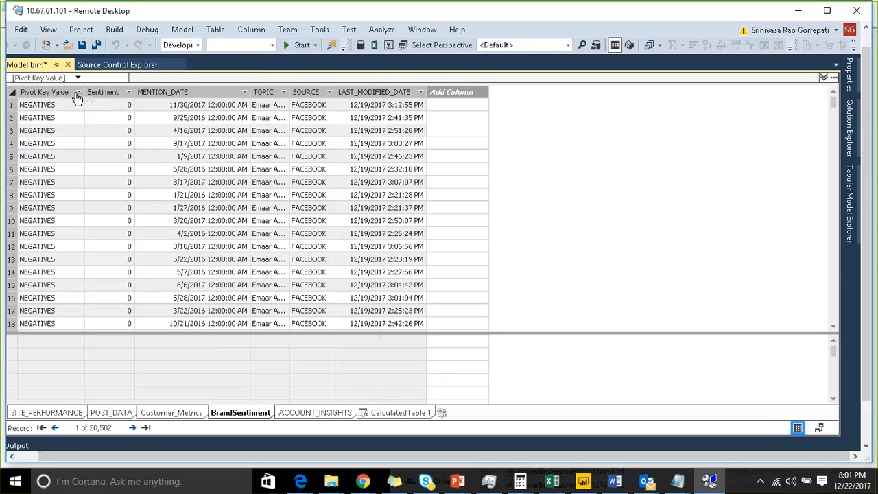
# Step: Examine the distinct values of the Pivot Key Value and Sentiment columns and the first record's MENTION_DATE and SOURCE cells
pyautogui.click(77, 93)
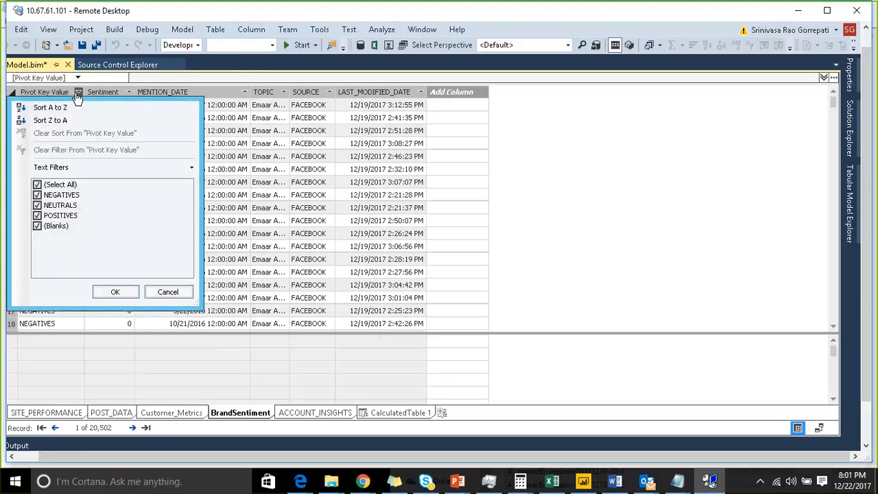
pyautogui.click(156, 288)
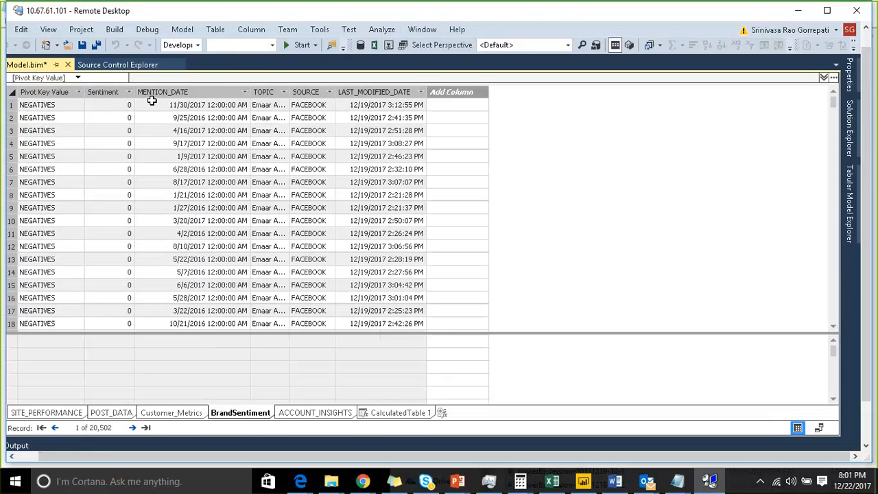
pyautogui.click(128, 92)
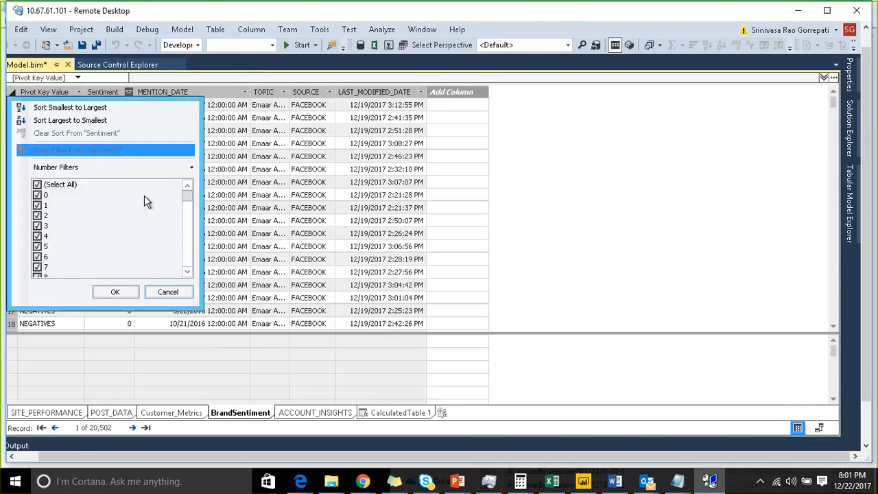
pyautogui.moveTo(187, 198); pyautogui.dragTo(189, 205)
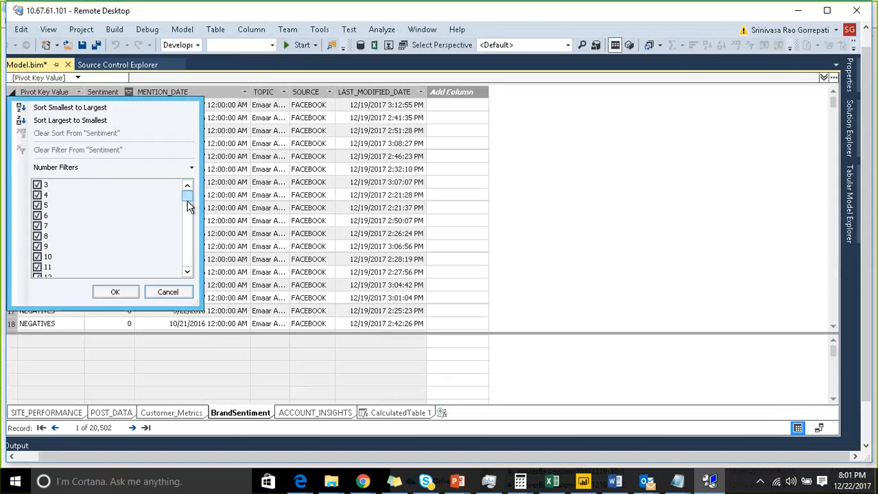
pyautogui.click(168, 292)
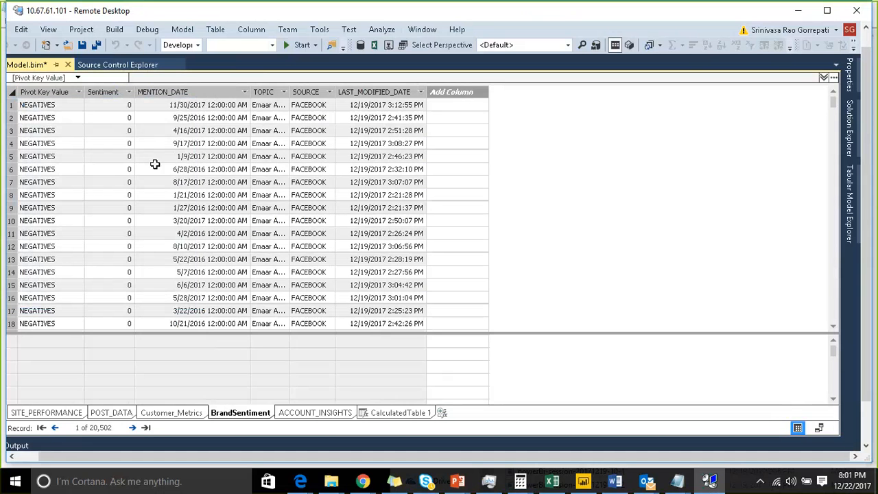
pyautogui.click(189, 109)
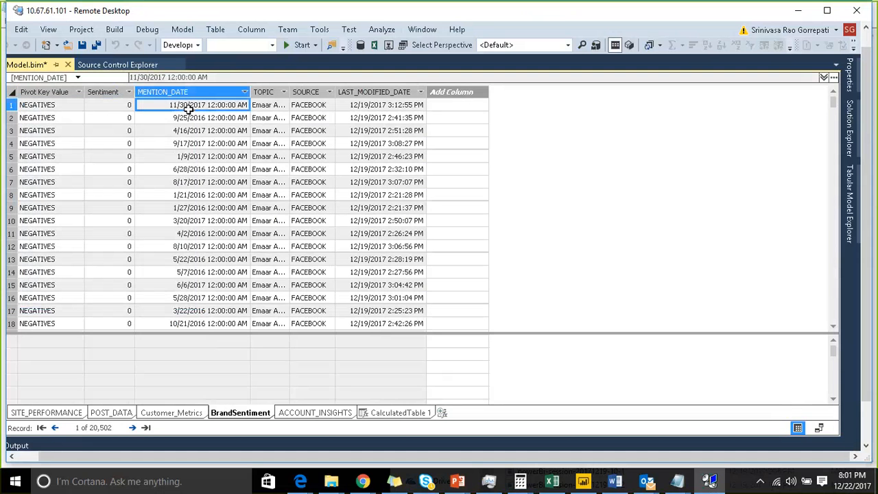
pyautogui.click(313, 106)
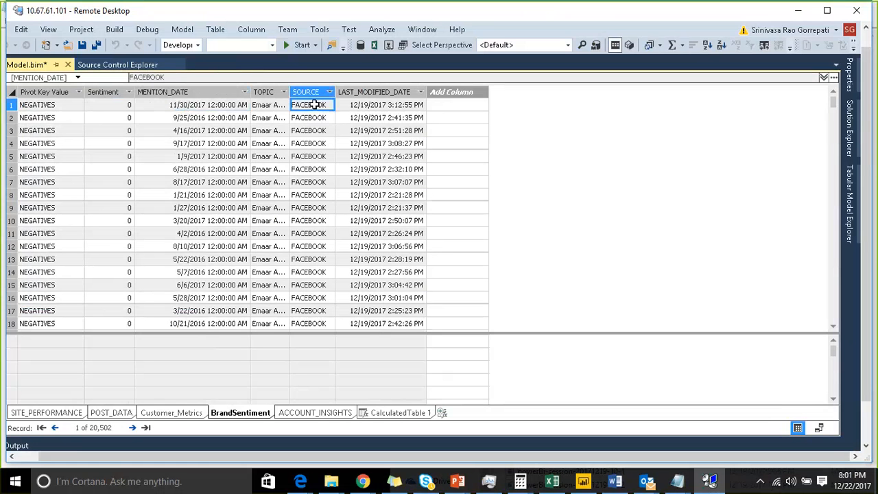
pyautogui.click(59, 105)
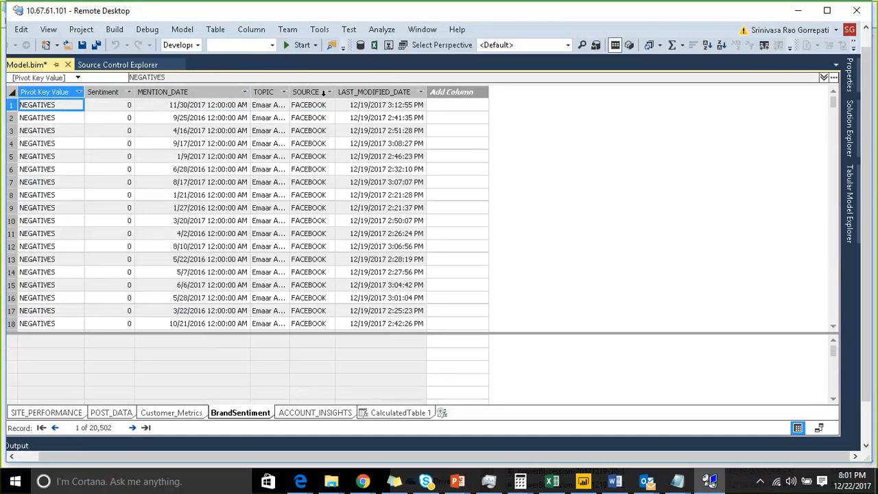
# Step: Set the data format of the MENTION_DATE column in the BrandSentiment table to Short Date
pyautogui.click(221, 93)
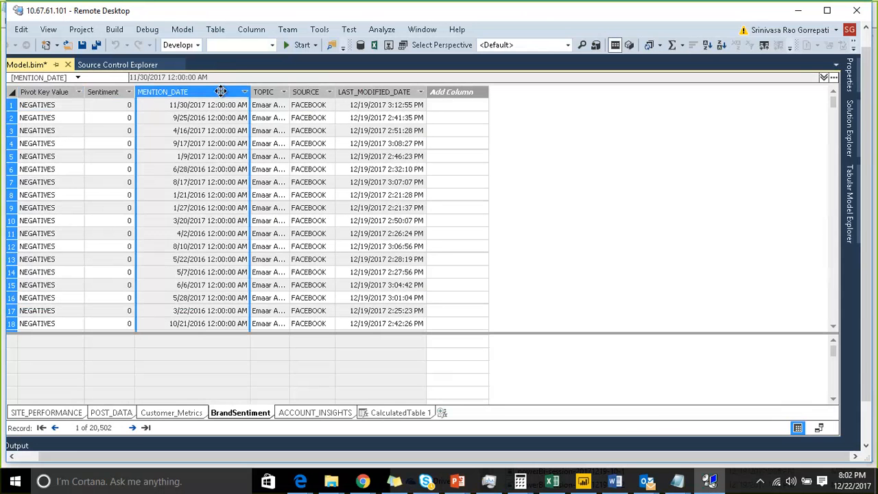
pyautogui.click(849, 81)
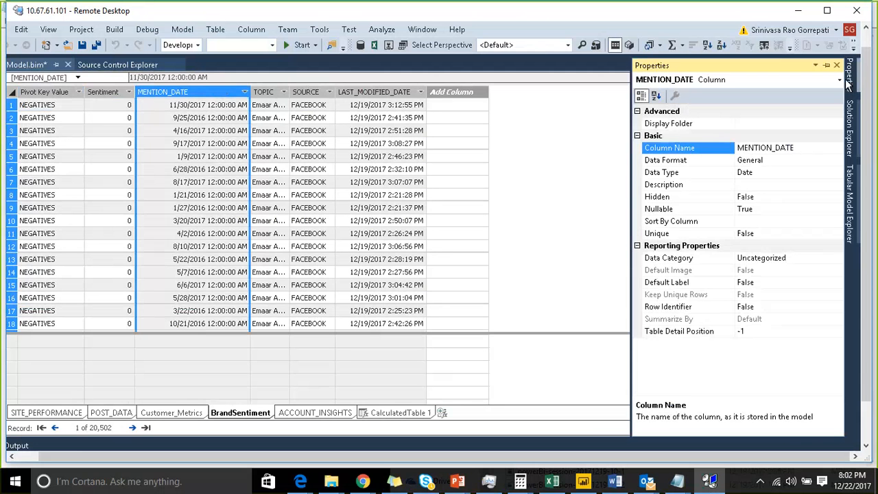
pyautogui.click(790, 172)
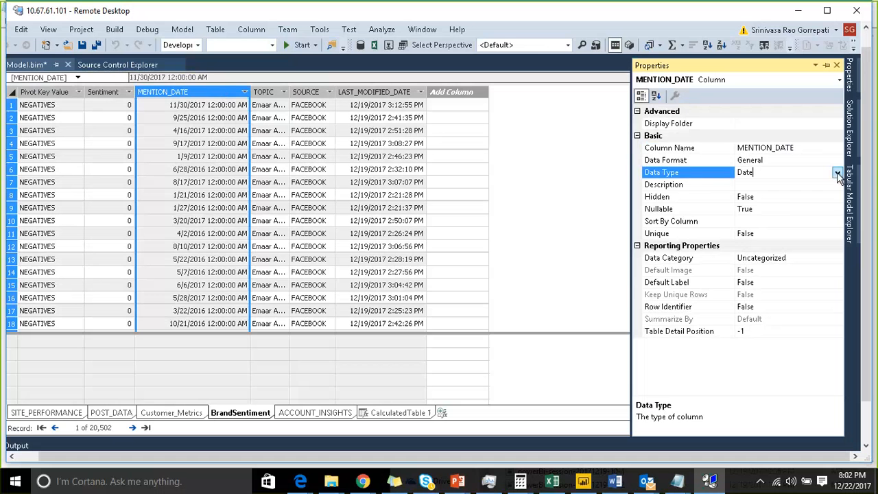
pyautogui.click(836, 173)
pyautogui.click(835, 169)
pyautogui.click(836, 159)
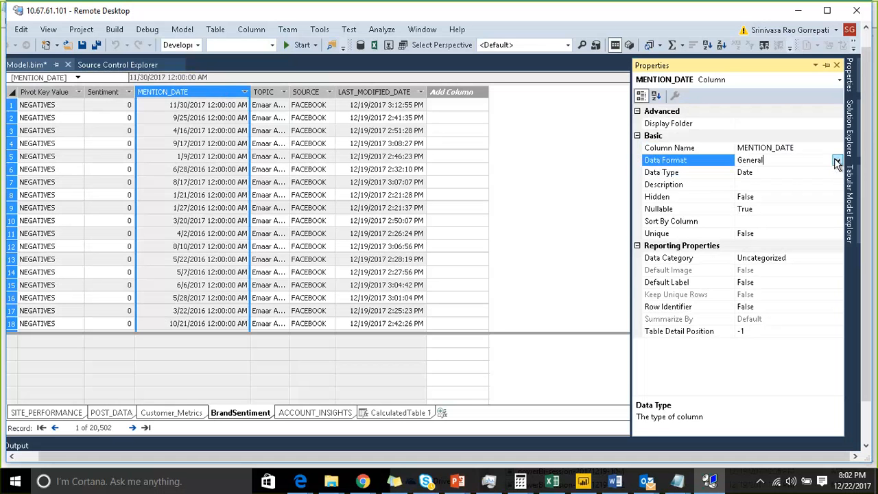
pyautogui.click(837, 160)
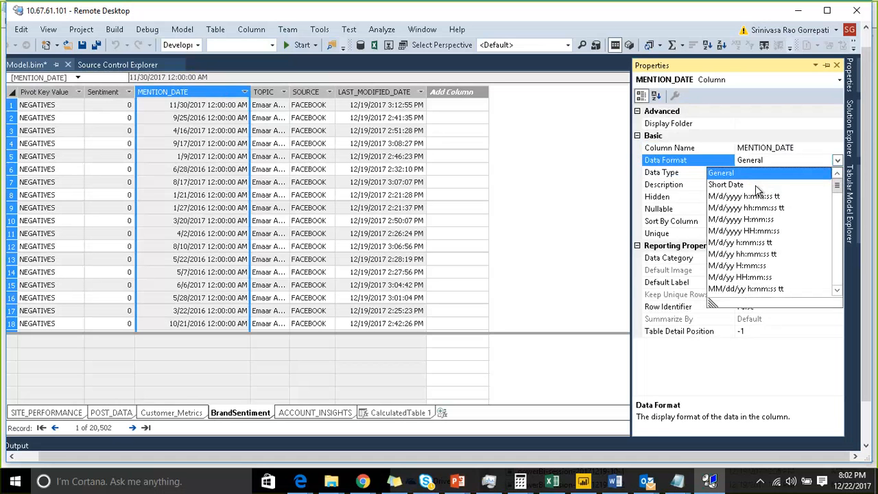
pyautogui.click(756, 186)
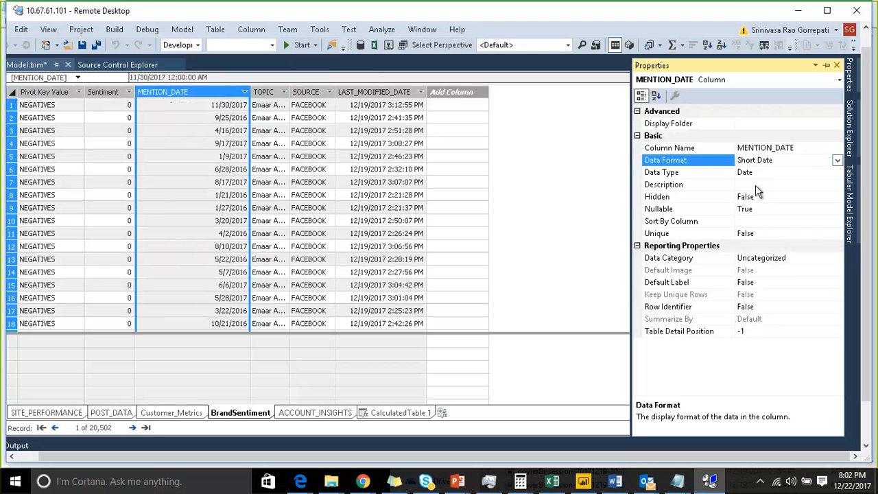
# Step: Show the model as a diagram and create a relationship from BrandSentiment's MENTION_DATE to CalculatedTable 1's Date
pyautogui.click(826, 64)
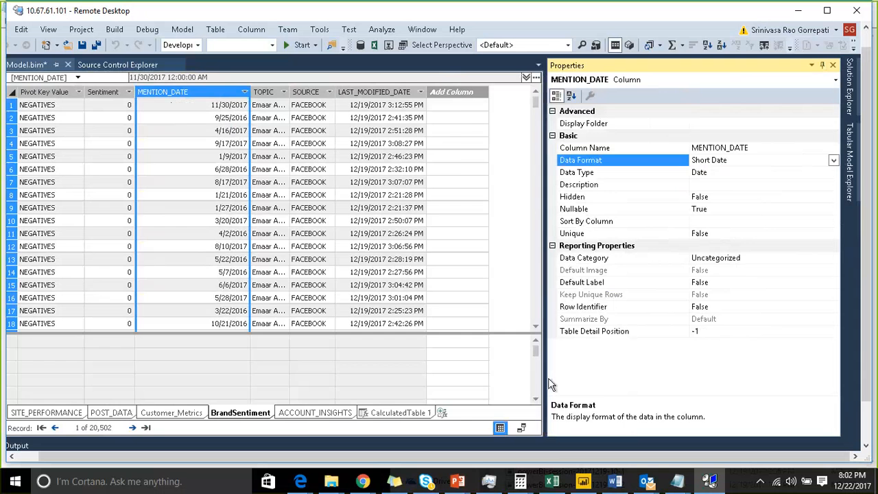
pyautogui.click(521, 427)
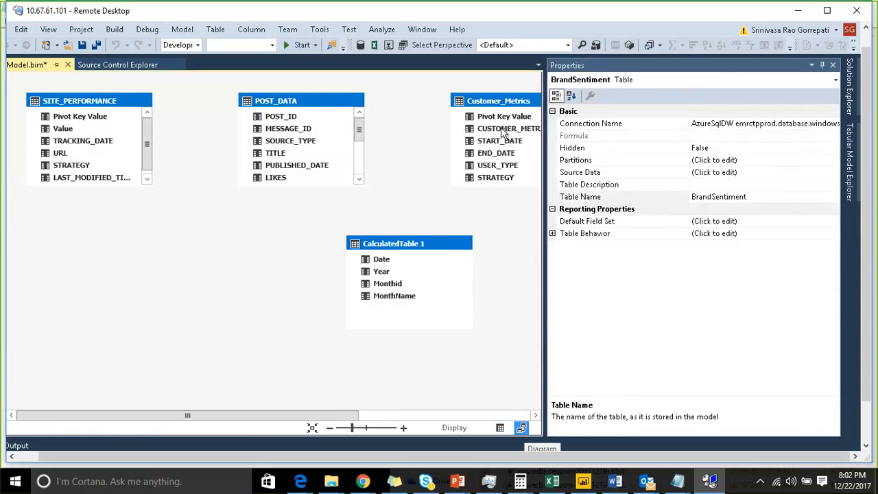
pyautogui.click(822, 66)
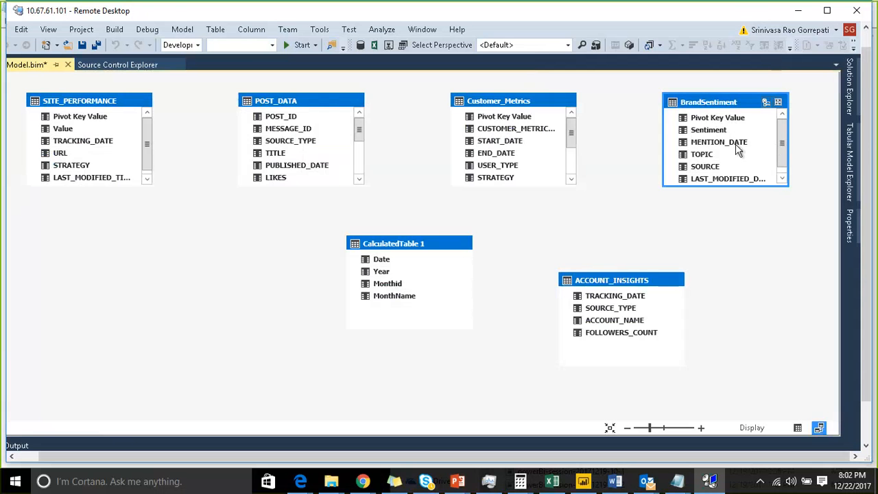
pyautogui.moveTo(739, 147); pyautogui.dragTo(382, 263)
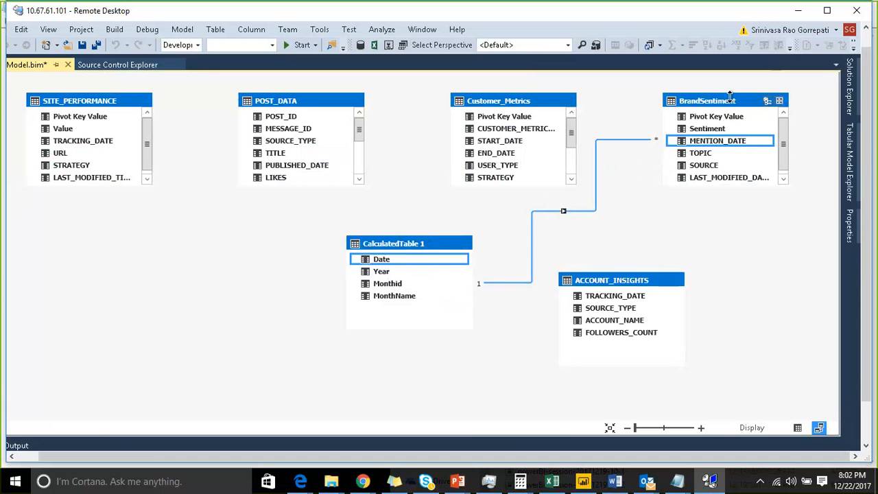
# Step: Move the BrandSentiment table beside CalculatedTable 1 in the diagram and enlarge it to show all its columns
pyautogui.moveTo(730, 94); pyautogui.dragTo(679, 91)
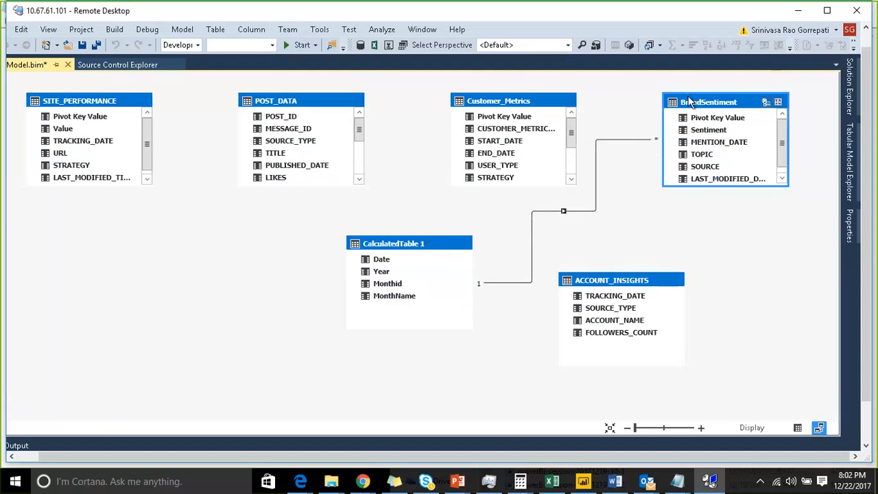
pyautogui.moveTo(727, 103); pyautogui.dragTo(187, 252)
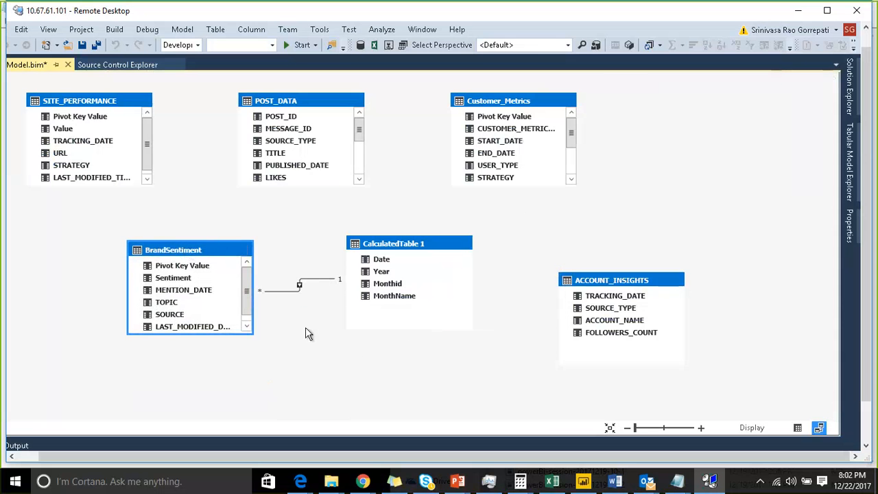
pyautogui.moveTo(249, 321); pyautogui.dragTo(274, 378)
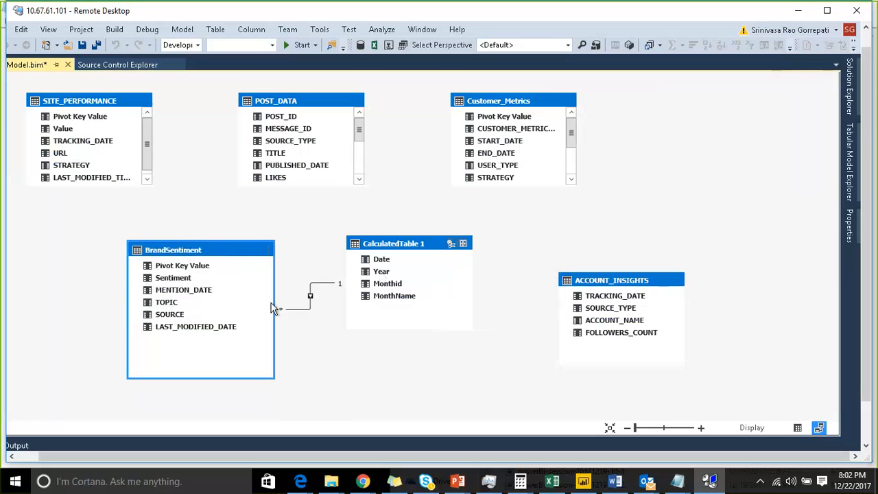
# Step: Go to BrandSentiment's data grid and start a measure named Sum of mentions in the measure grid beneath the Sentiment column
pyautogui.rightClick(189, 251)
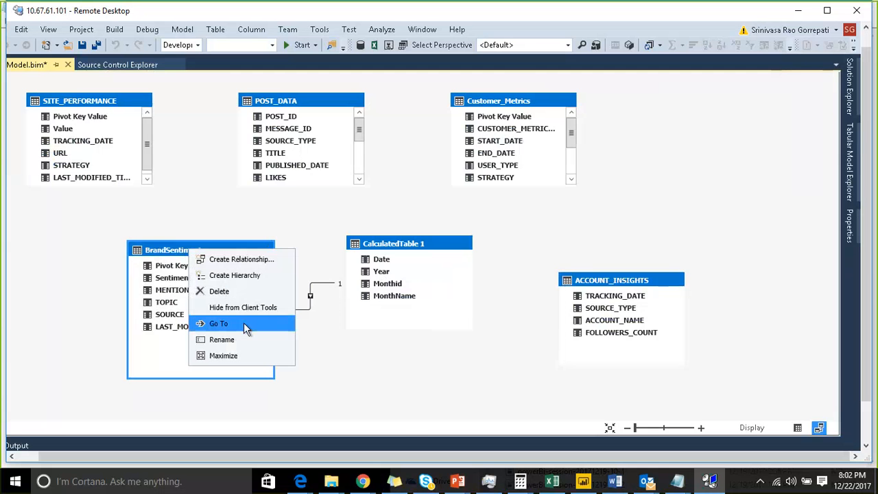
pyautogui.click(244, 323)
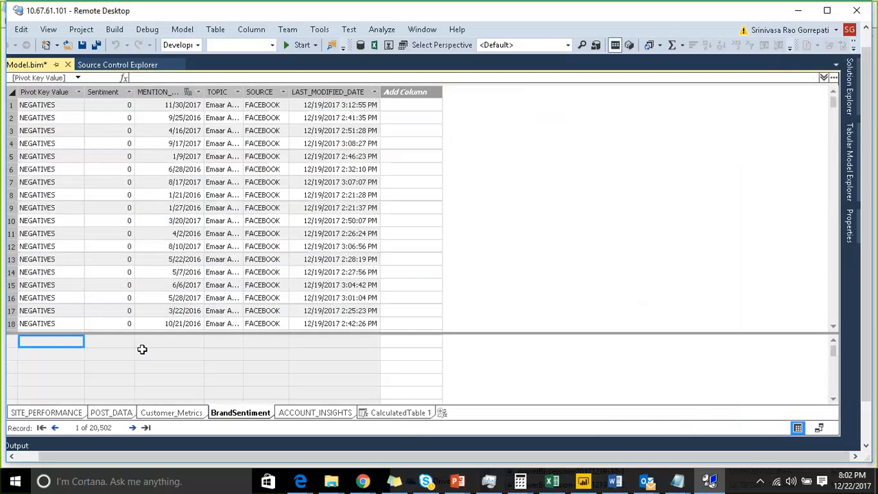
pyautogui.click(108, 93)
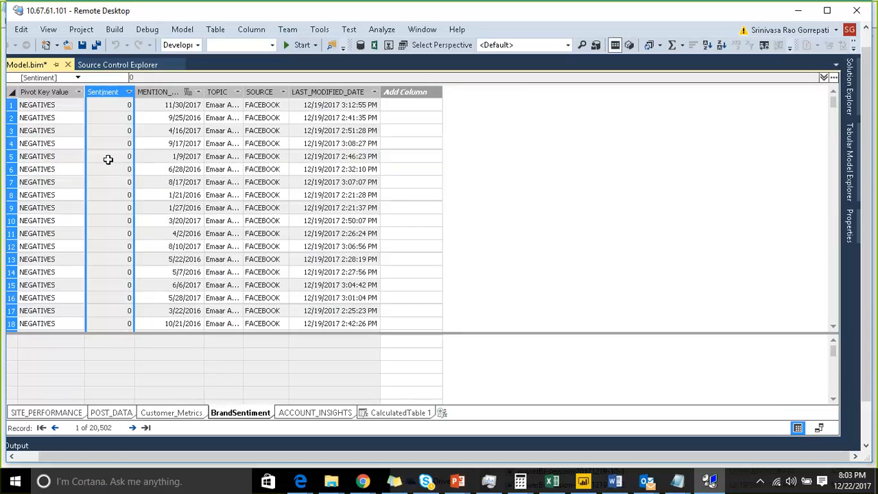
pyautogui.click(100, 352)
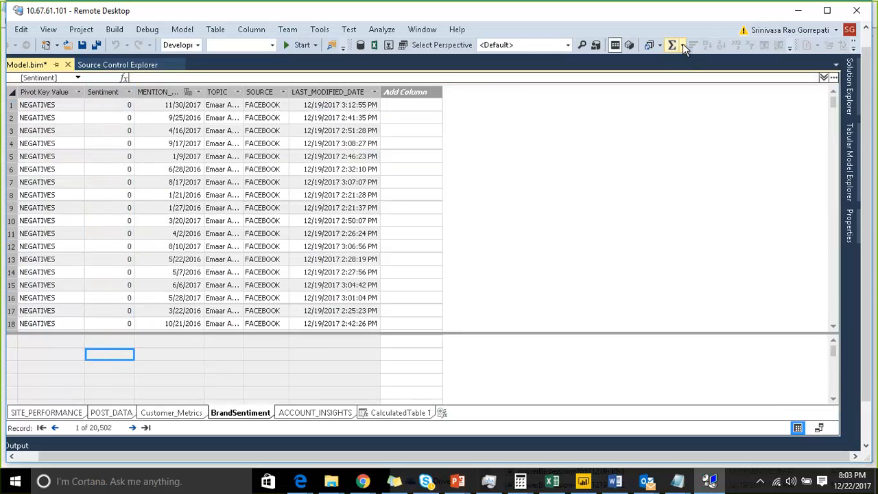
pyautogui.click(236, 77)
pyautogui.write('S')
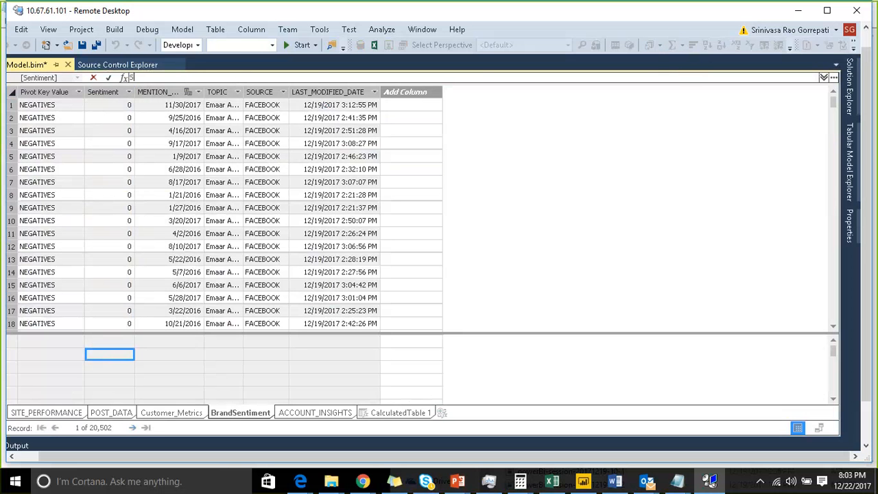
pyautogui.write('um:')
pyautogui.press('BackSpace')
pyautogui.press('BackSpace')
pyautogui.press('BackSpace')
pyautogui.press('BackSpace')
pyautogui.write('Sum of mentions:=')
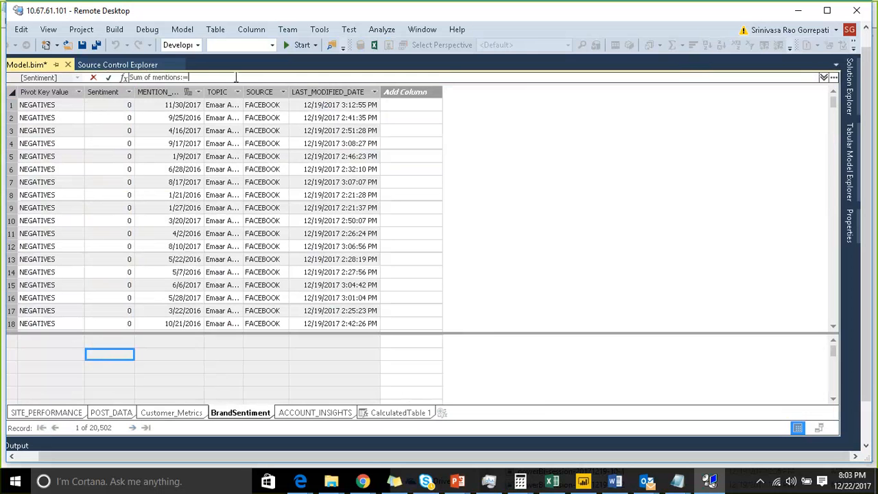
pyautogui.write('su')
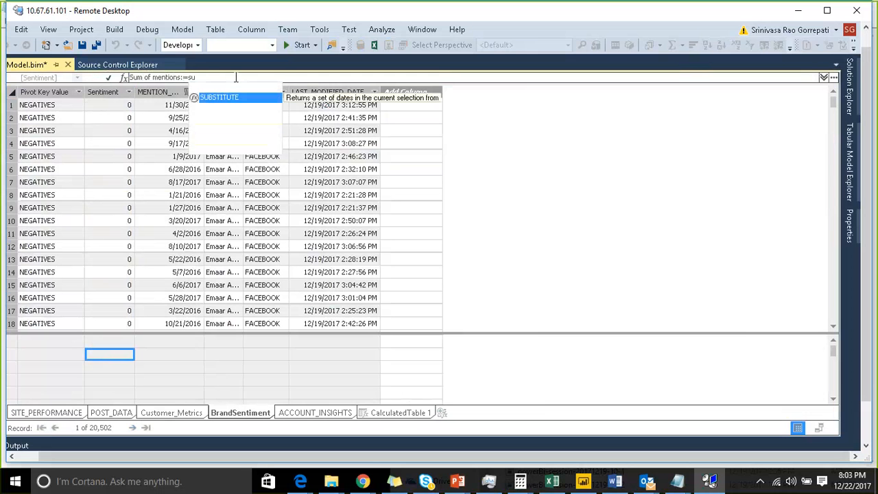
pyautogui.write('m(')
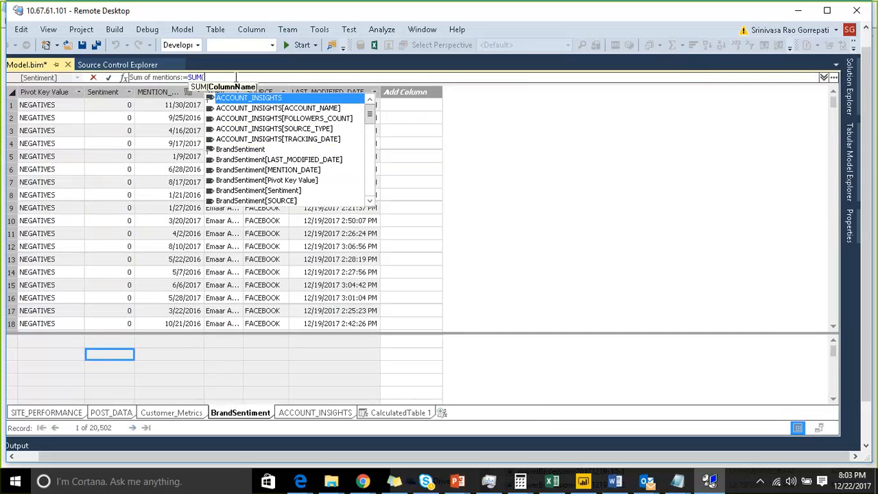
pyautogui.write('br')
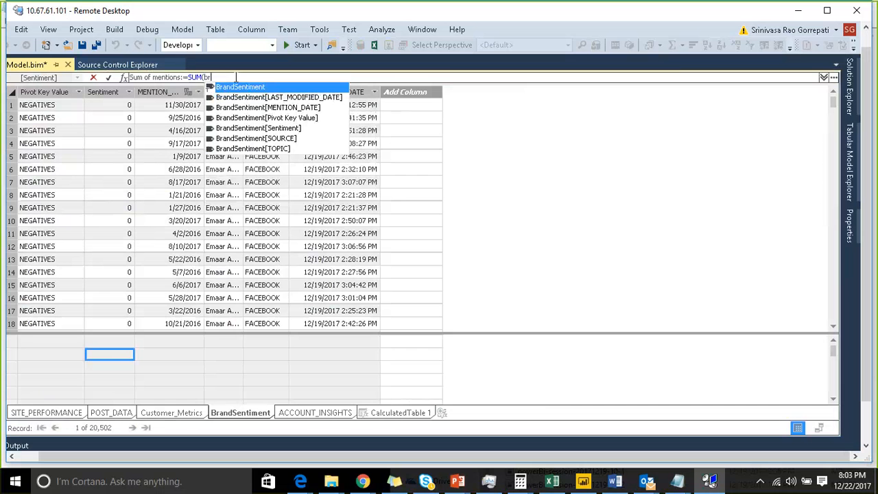
# Step: Complete the Sum of mentions measure with the formula SUM(BrandSentiment[Sentiment])
pyautogui.press('Down')
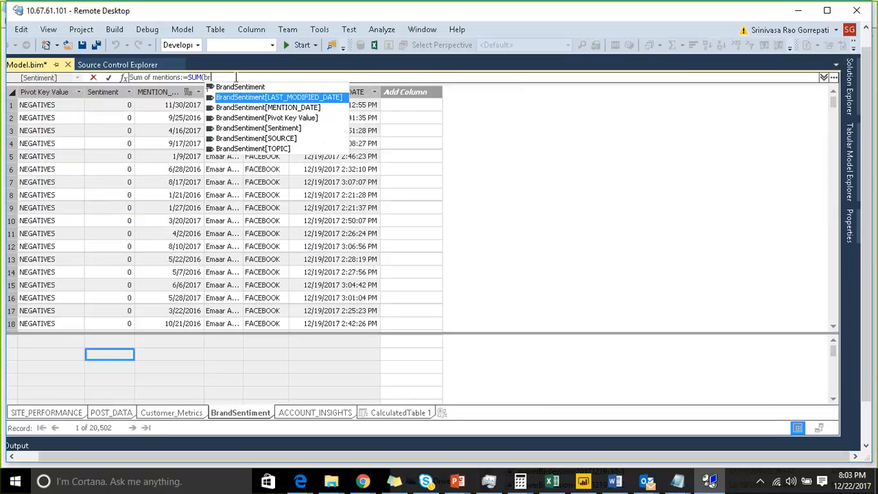
pyautogui.press('Down')
pyautogui.press('Down')
pyautogui.press('Down')
pyautogui.press('Tab')
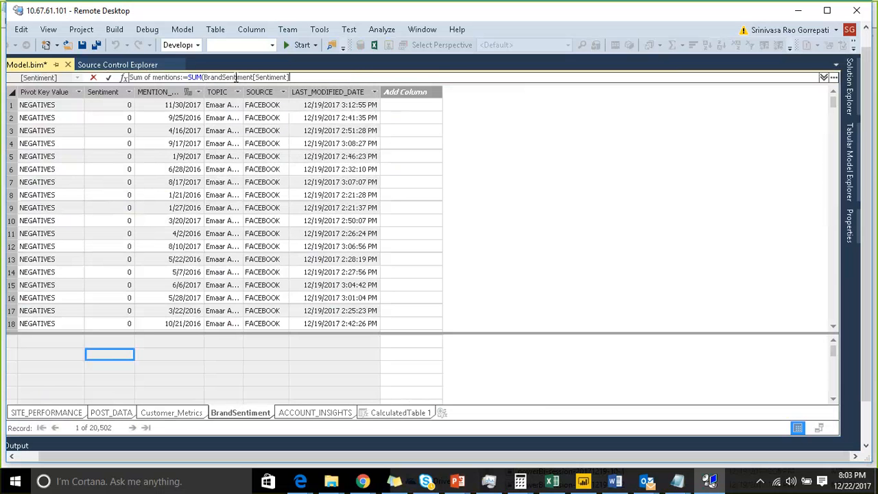
pyautogui.write(')')
pyautogui.press('Return')
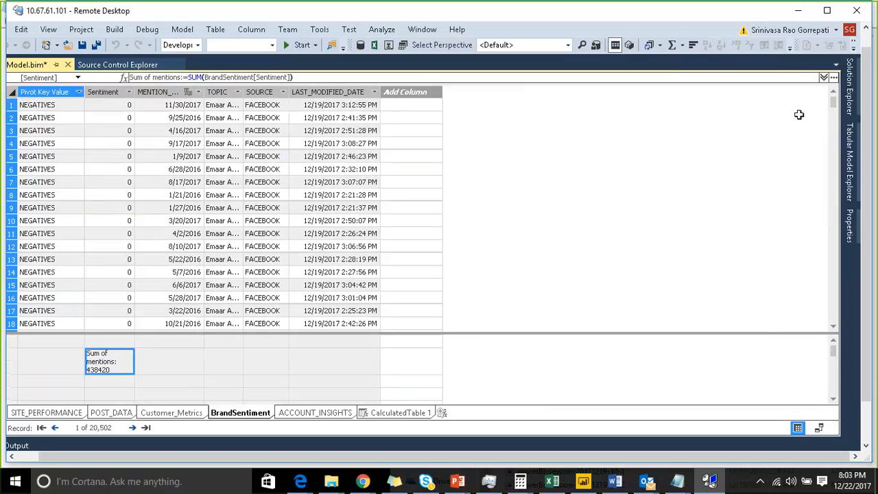
# Step: Set the format of BrandSentiment's Sum of mentions measure to Whole Number in its properties
pyautogui.click(199, 355)
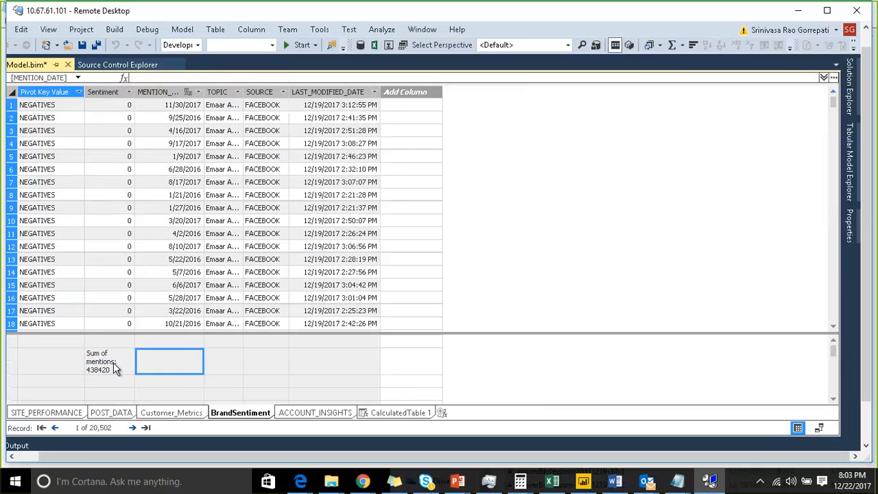
pyautogui.click(115, 365)
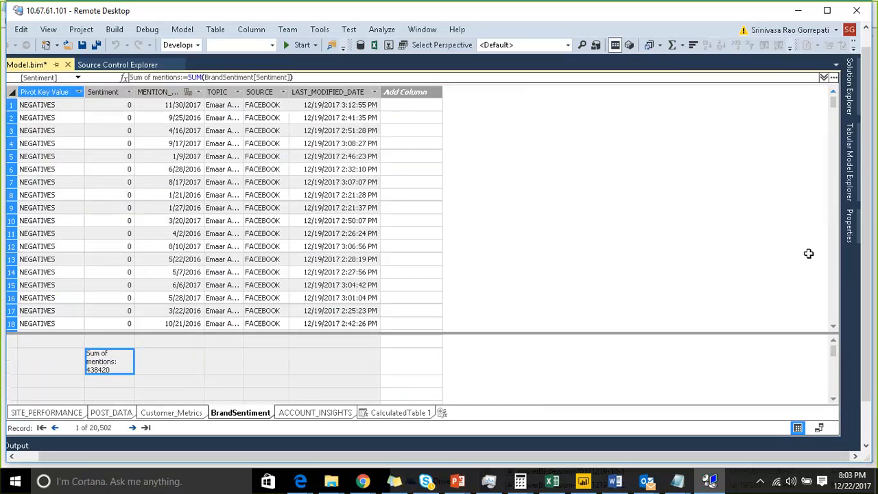
pyautogui.click(851, 227)
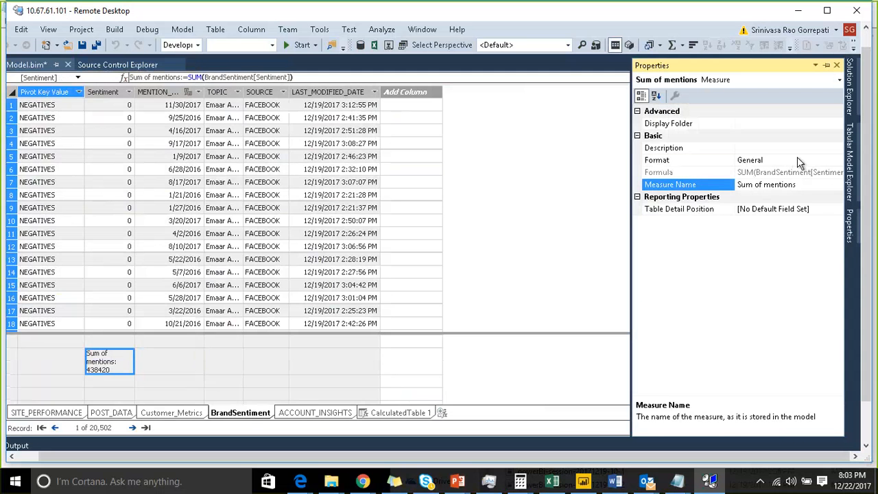
pyautogui.click(836, 160)
pyautogui.click(837, 160)
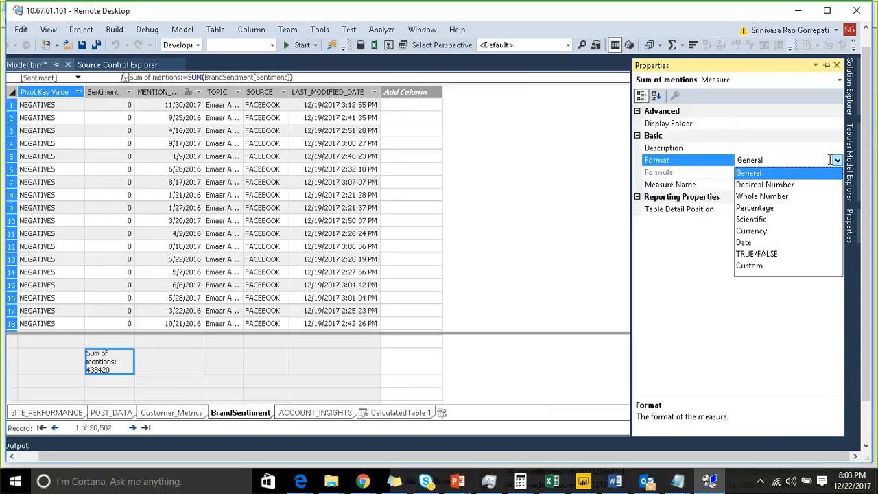
pyautogui.click(784, 200)
pyautogui.click(824, 185)
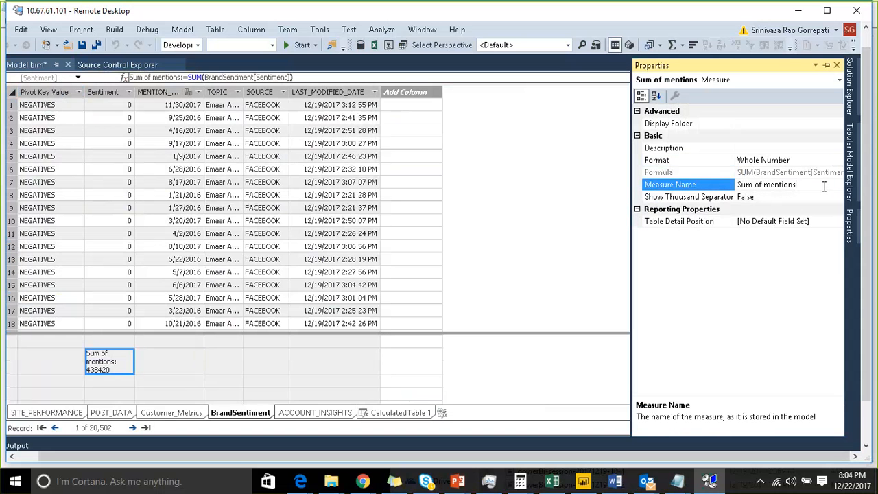
pyautogui.click(818, 160)
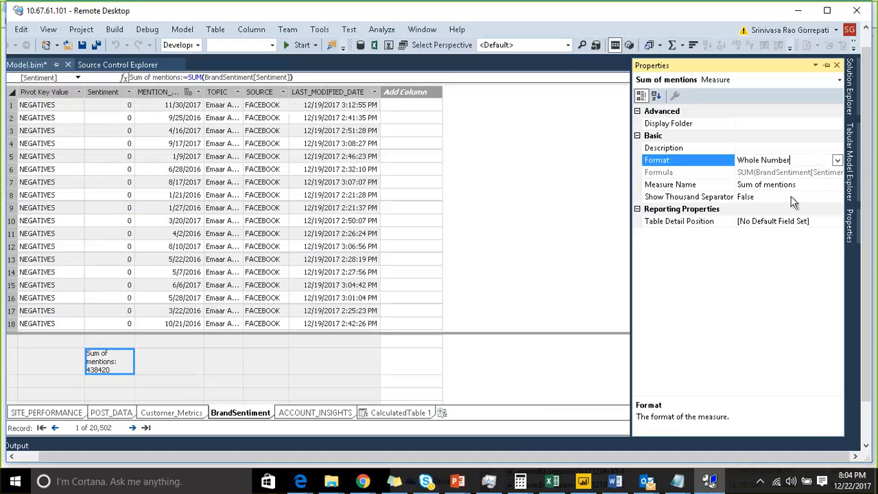
# Step: Set Show Thousand Separator to True for the Sum of mentions measure and return to the measure grid
pyautogui.click(825, 199)
pyautogui.click(837, 197)
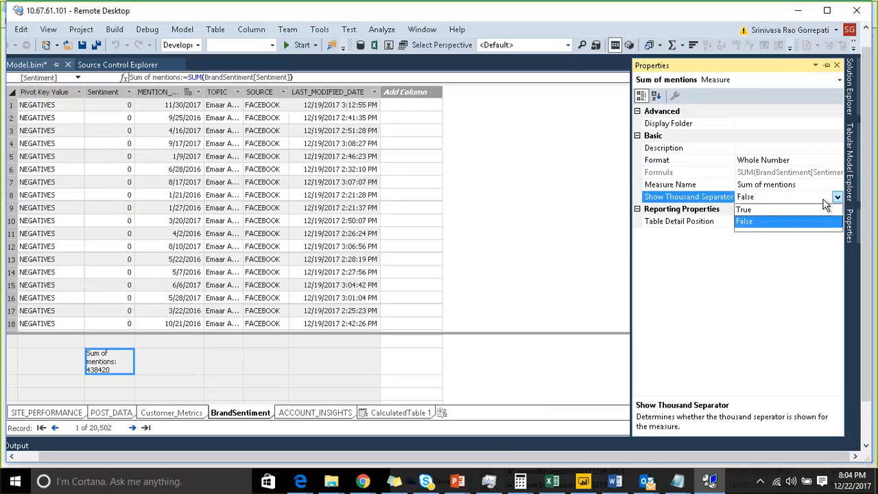
pyautogui.click(762, 214)
pyautogui.click(112, 362)
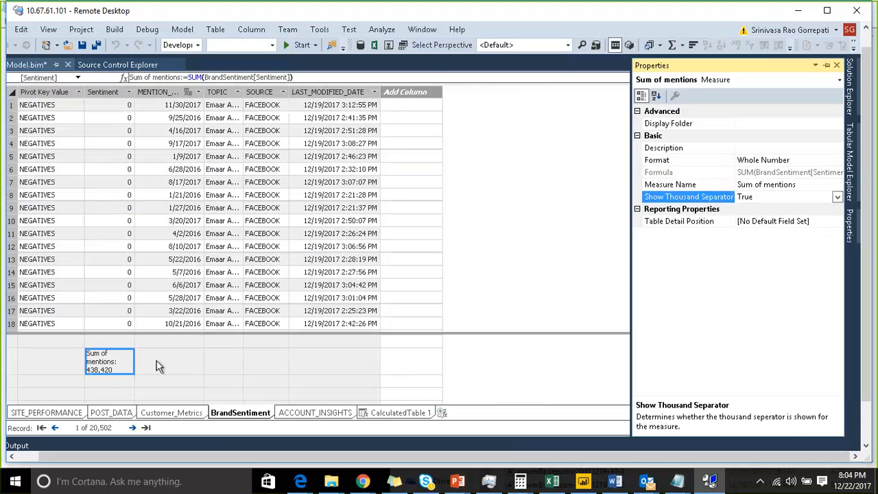
pyautogui.click(154, 364)
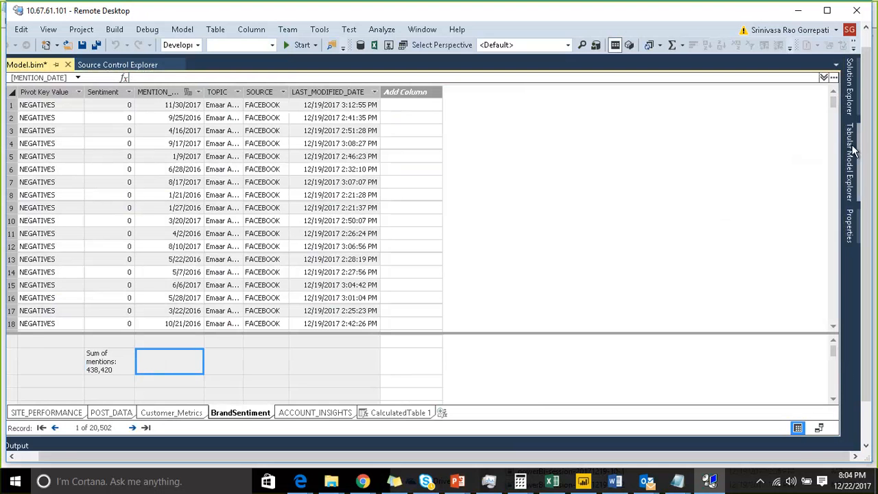
# Step: Build the ASSAS_DEMO1 project from the Solution Explorer and close the build output
pyautogui.click(851, 102)
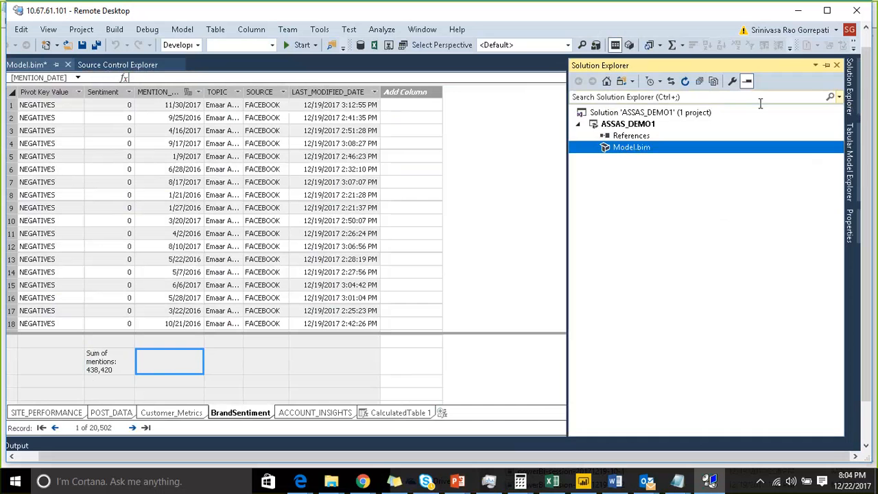
pyautogui.rightClick(630, 125)
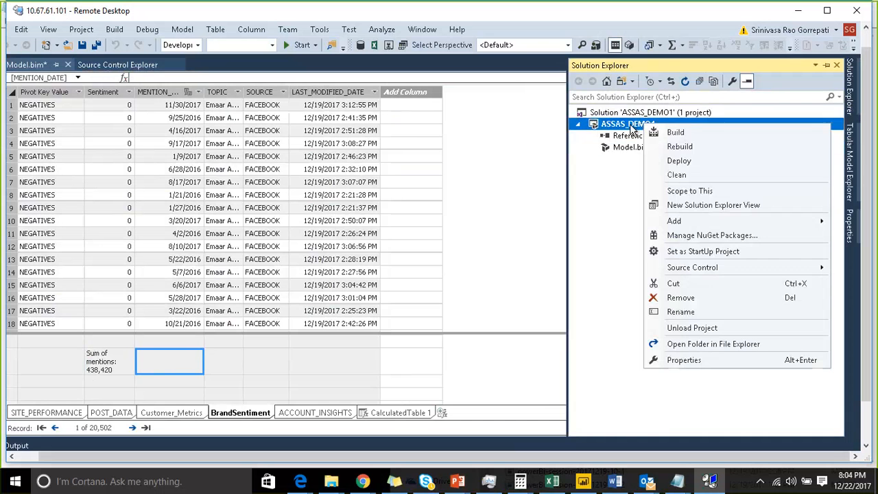
pyautogui.click(694, 131)
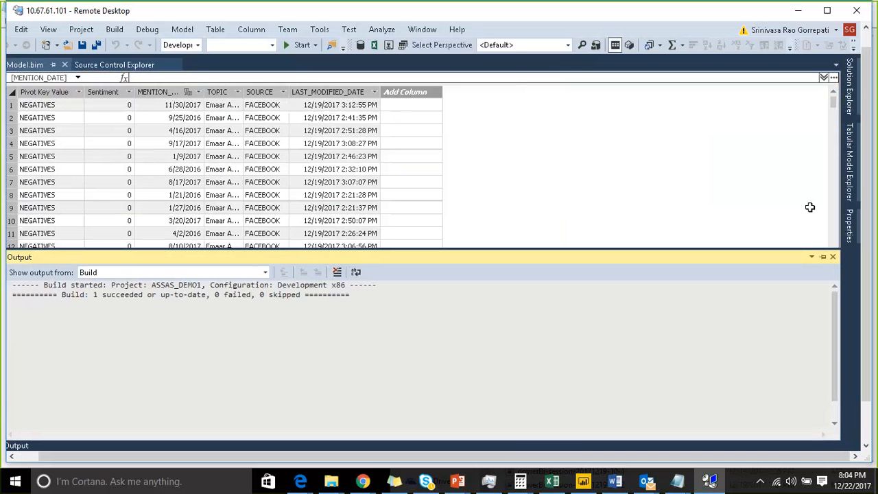
pyautogui.click(832, 257)
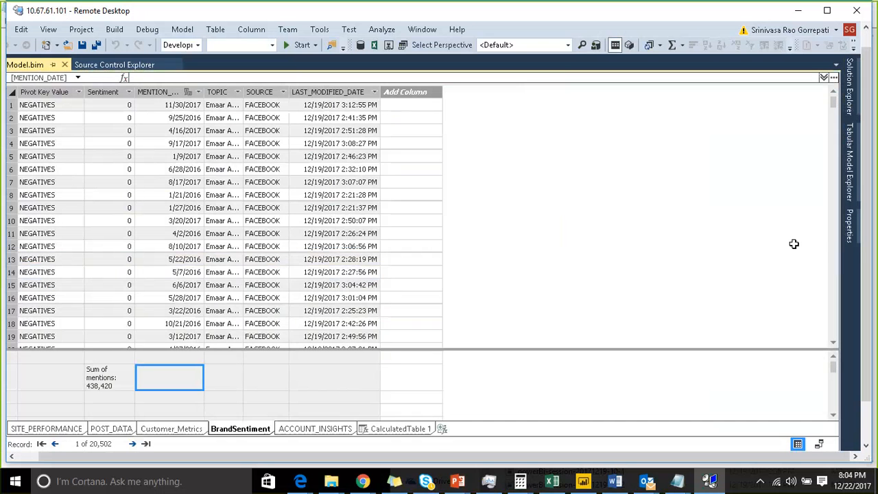
# Step: Check the deployment server and database in the ASSAS_DEMO1 project's properties, and close them without changes
pyautogui.click(853, 103)
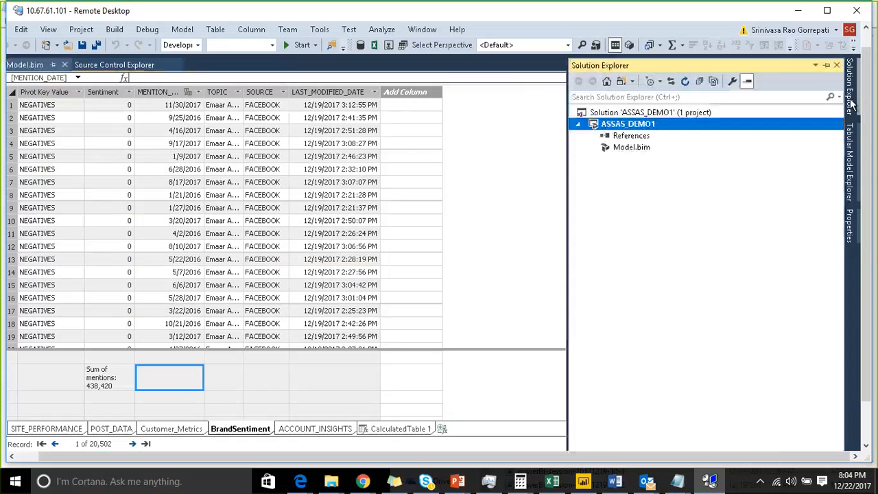
pyautogui.rightClick(710, 129)
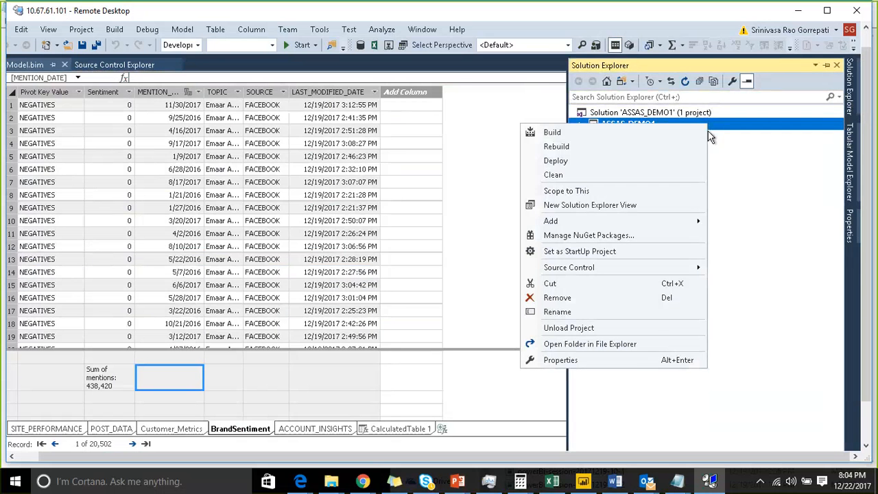
pyautogui.click(628, 359)
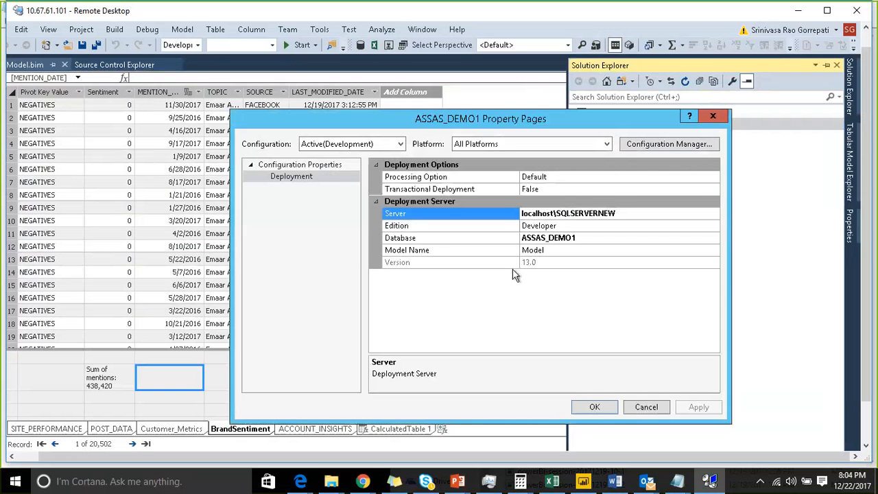
pyautogui.click(625, 213)
pyautogui.click(657, 412)
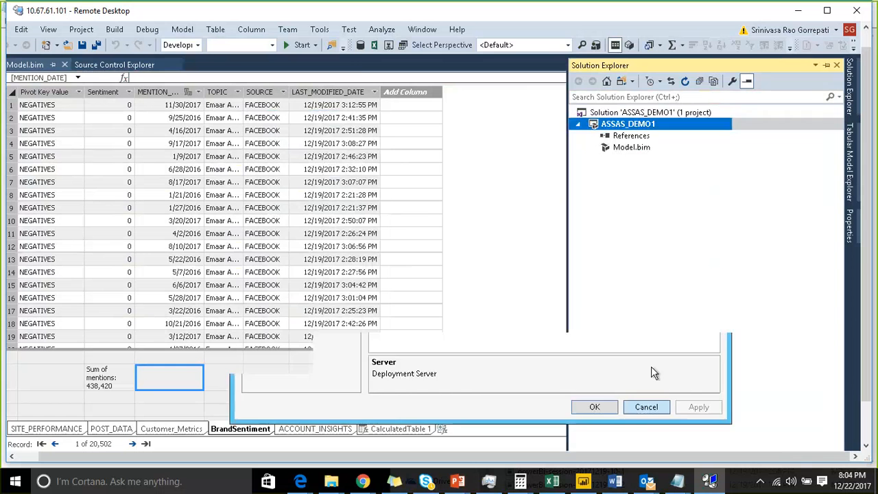
# Step: Deploy the ASSAS_DEMO1 project to its server, and close the deployment report and the output once it finishes
pyautogui.rightClick(677, 128)
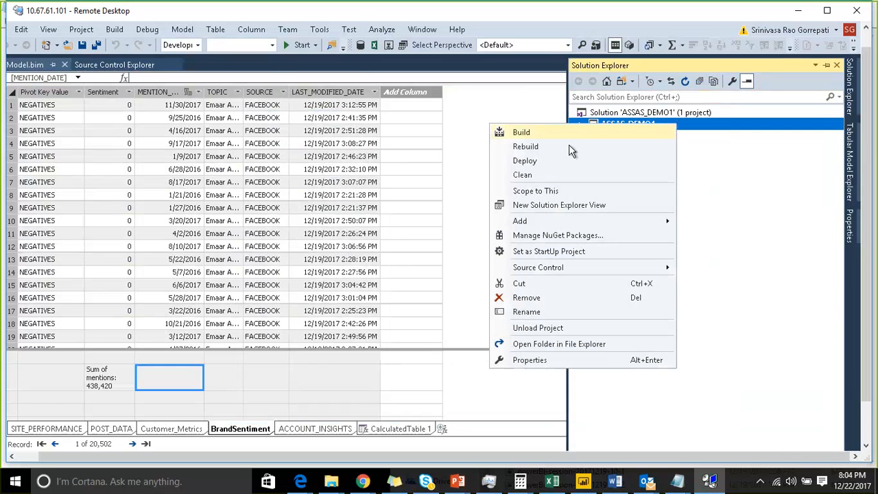
pyautogui.click(555, 158)
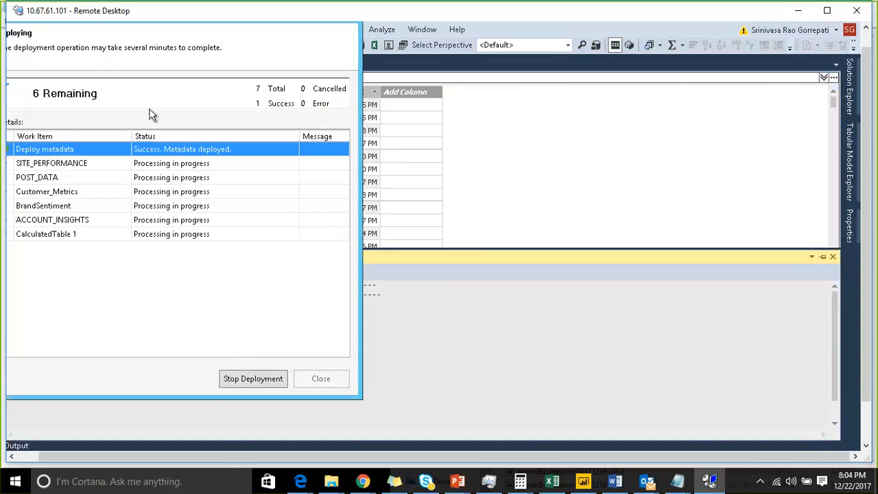
pyautogui.click(120, 456)
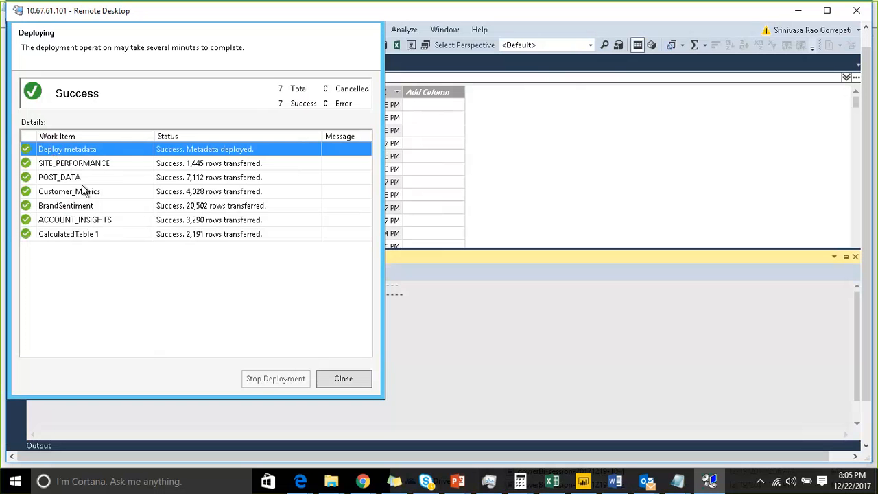
pyautogui.click(342, 382)
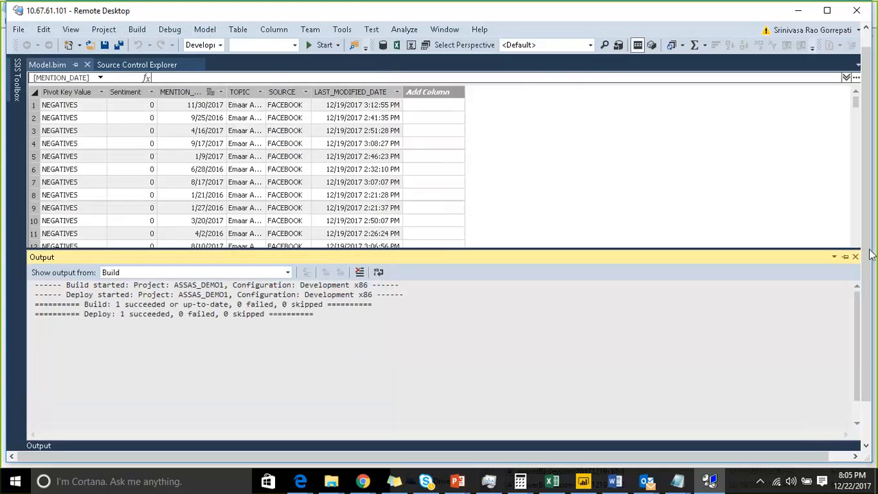
pyautogui.click(750, 455)
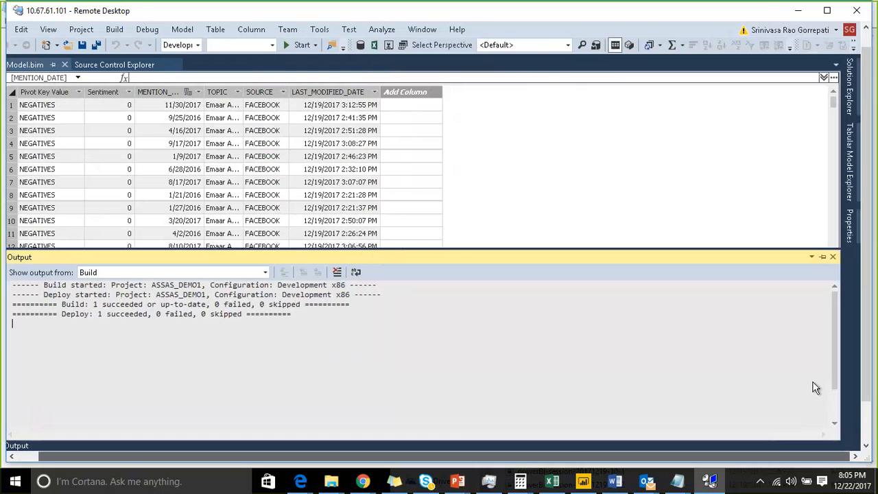
pyautogui.click(833, 258)
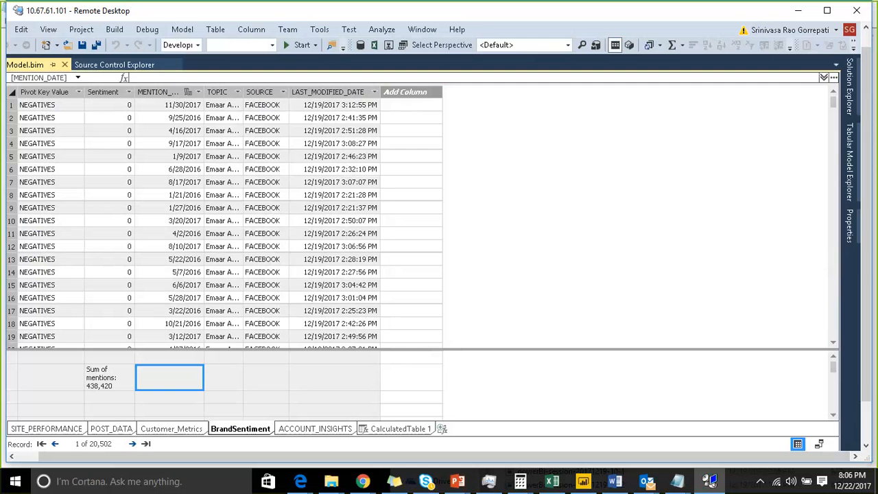
# Step: Switch to SQL Server Management Studio and dismiss the Connect to Server dialog
pyautogui.click(866, 425)
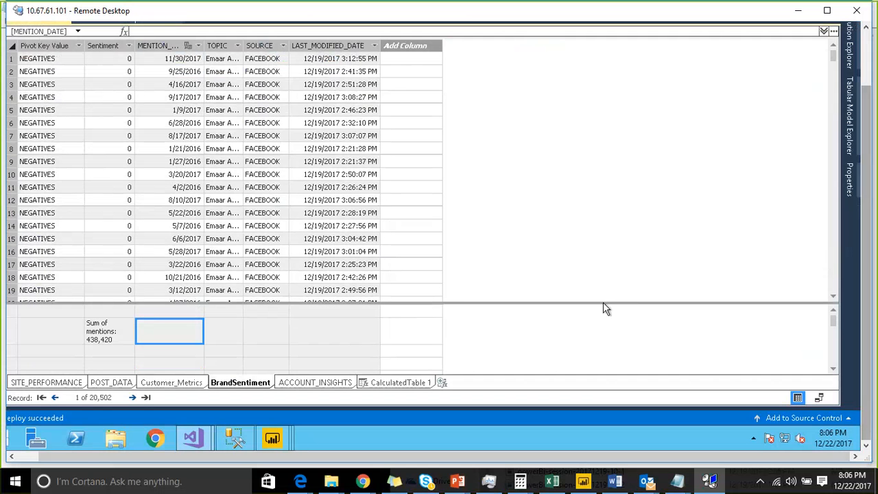
pyautogui.click(867, 169)
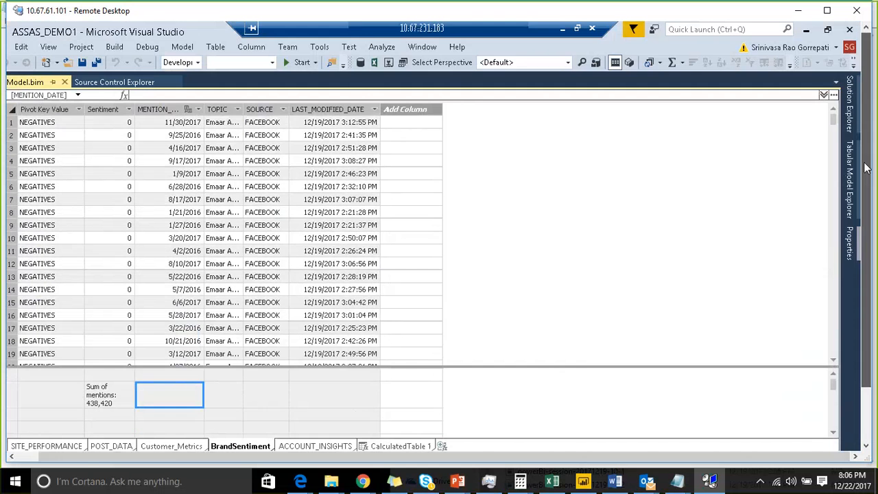
pyautogui.moveTo(866, 168); pyautogui.dragTo(866, 166)
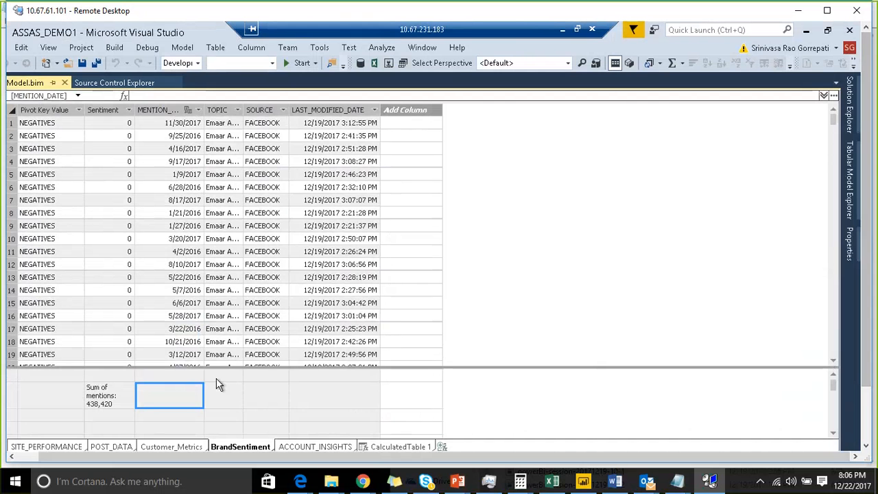
pyautogui.click(21, 457)
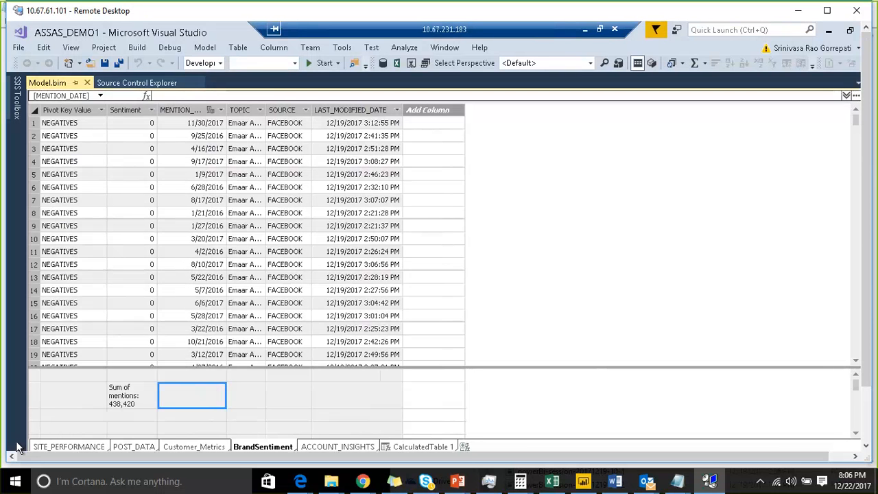
pyautogui.click(865, 418)
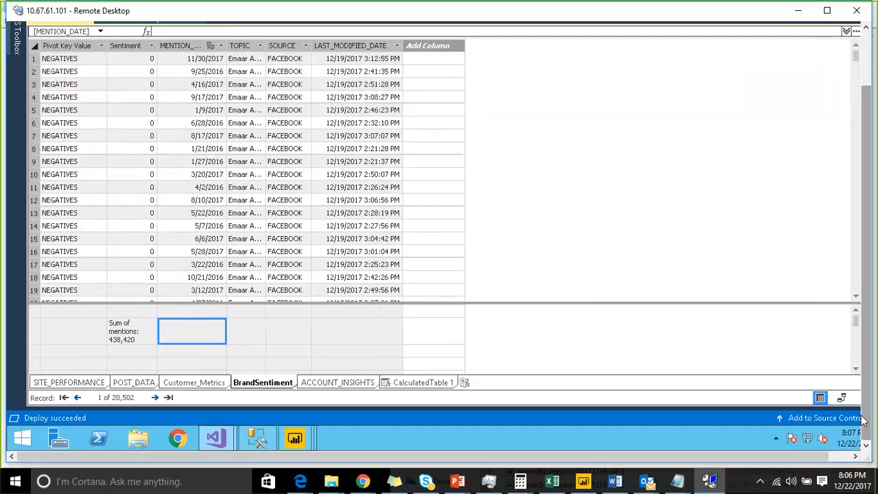
pyautogui.click(254, 441)
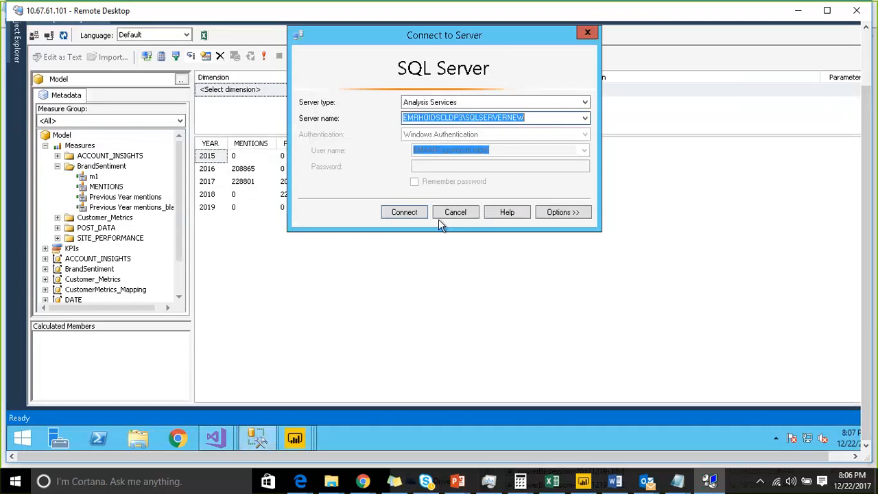
pyautogui.click(443, 211)
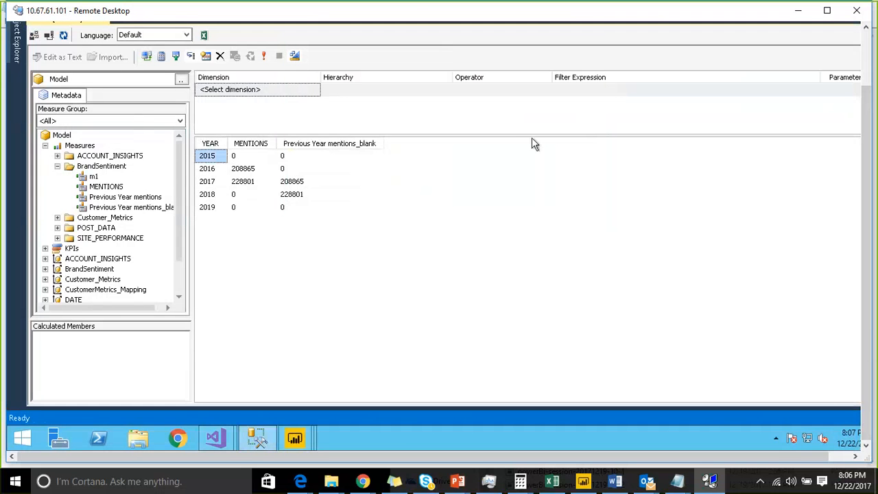
# Step: Refresh the Analysis Services server's Databases in a pinned Object Explorer and select the deployed ASSAS_DEMO1 database
pyautogui.click(869, 69)
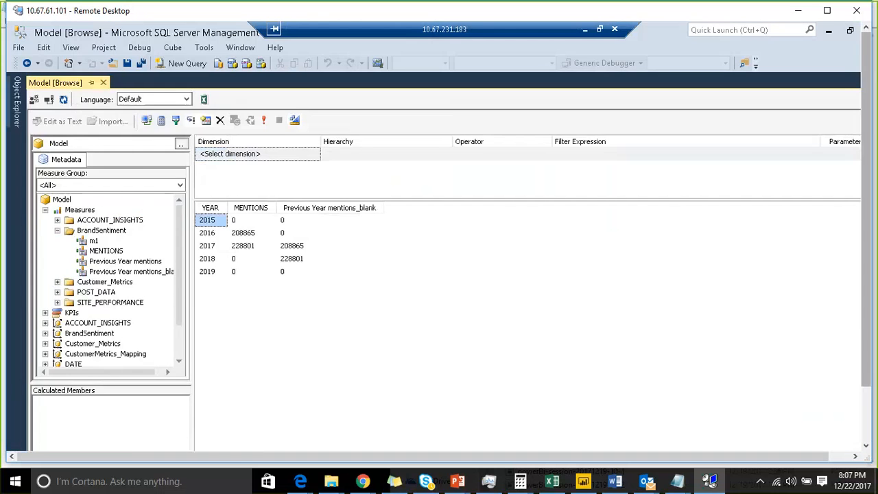
pyautogui.click(18, 113)
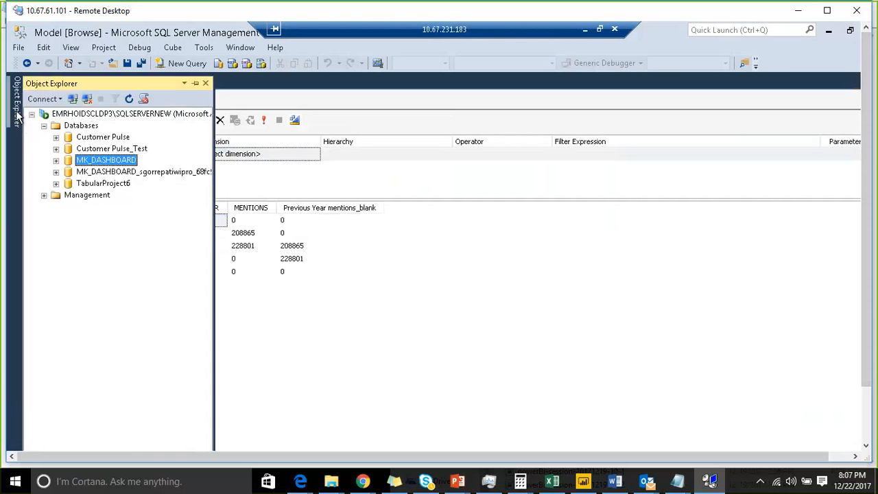
pyautogui.click(80, 126)
pyautogui.click(129, 99)
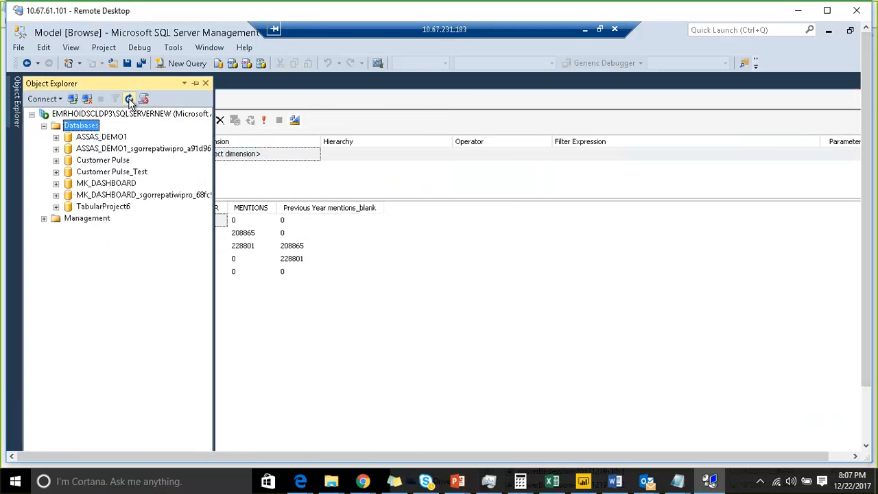
pyautogui.click(195, 84)
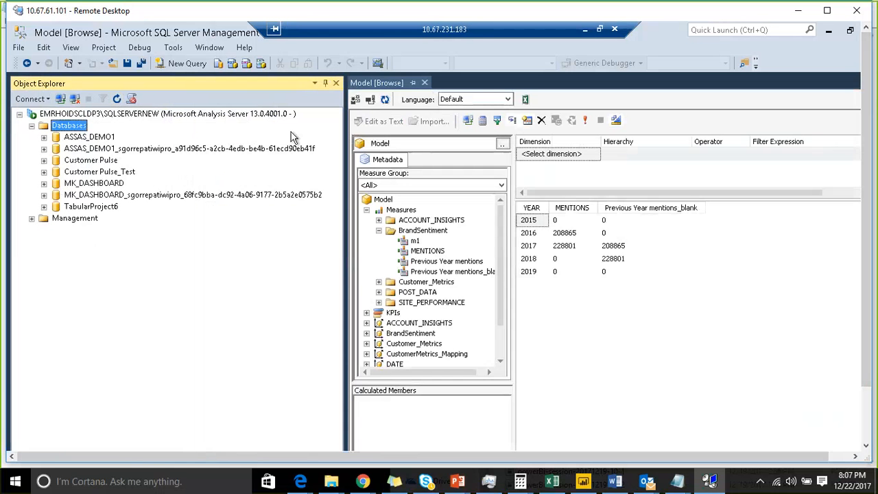
pyautogui.click(92, 139)
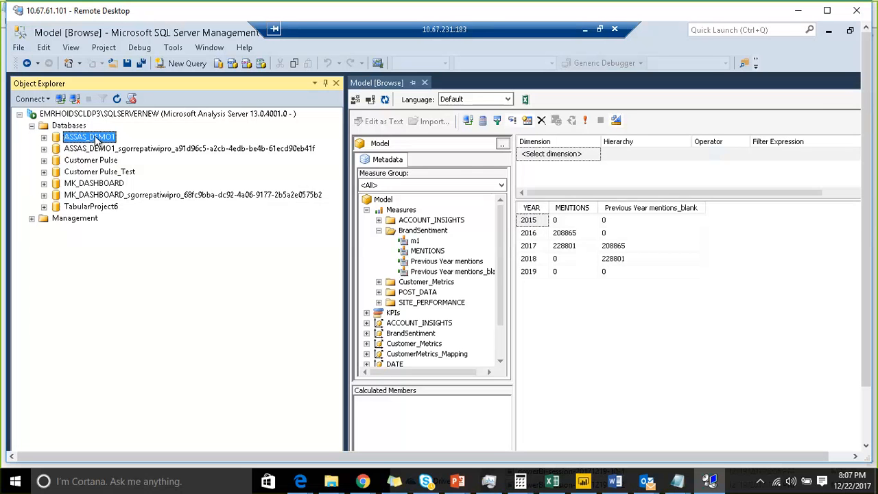
# Step: Close the open Model browse window, set Object Explorer to auto-hide and slide it back out
pyautogui.click(424, 83)
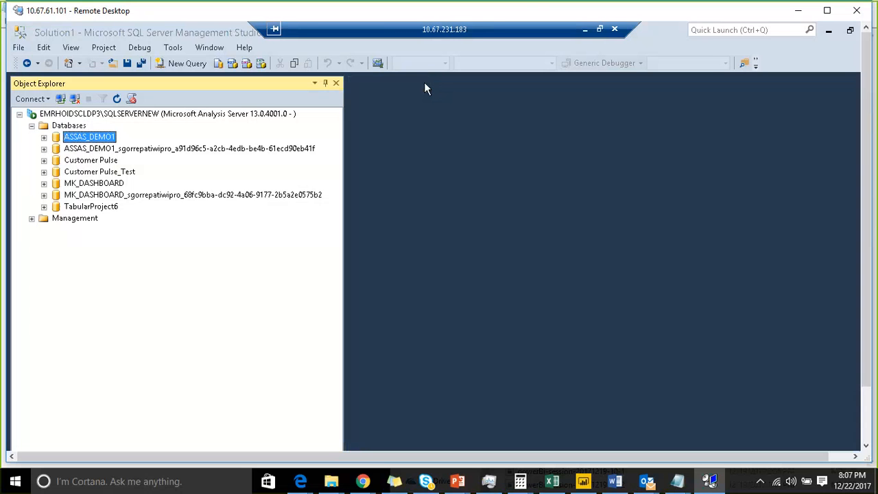
pyautogui.click(325, 83)
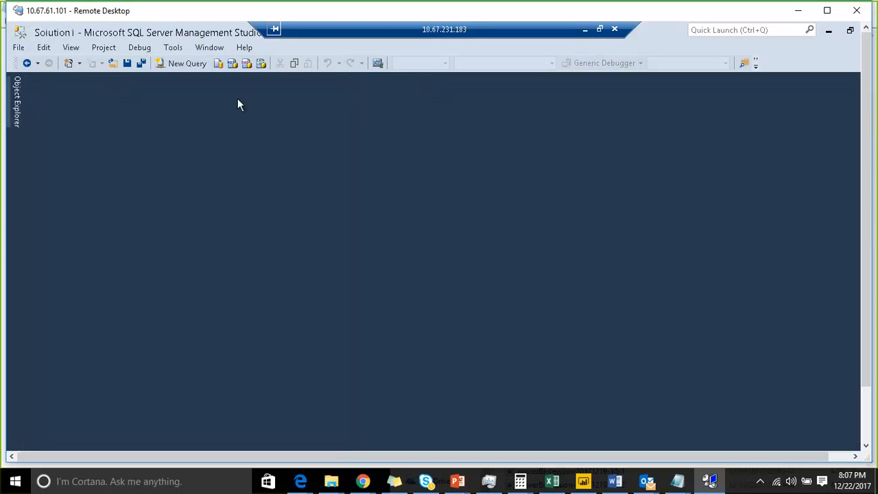
pyautogui.click(16, 111)
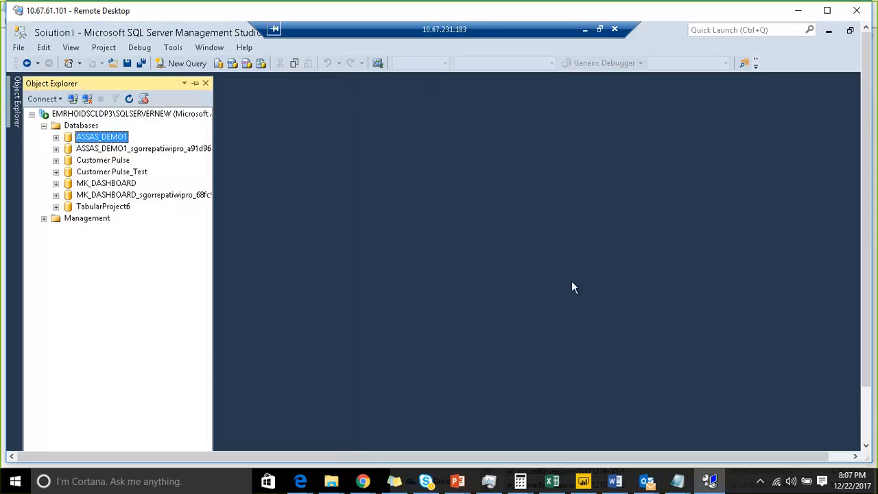
# Step: Switch to the ASSAS_DEMO1 project in Visual Studio and filter BrandSentiment's Pivot Key Value column to POSITIVES only
pyautogui.click(863, 399)
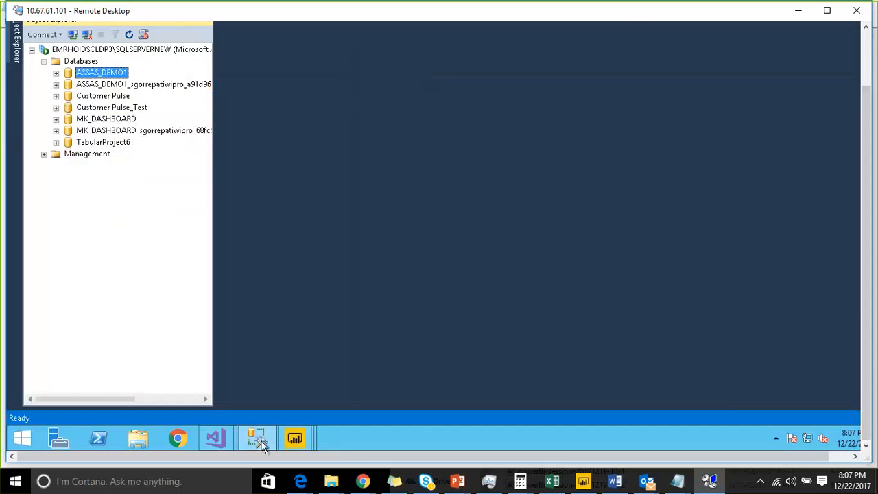
pyautogui.click(226, 438)
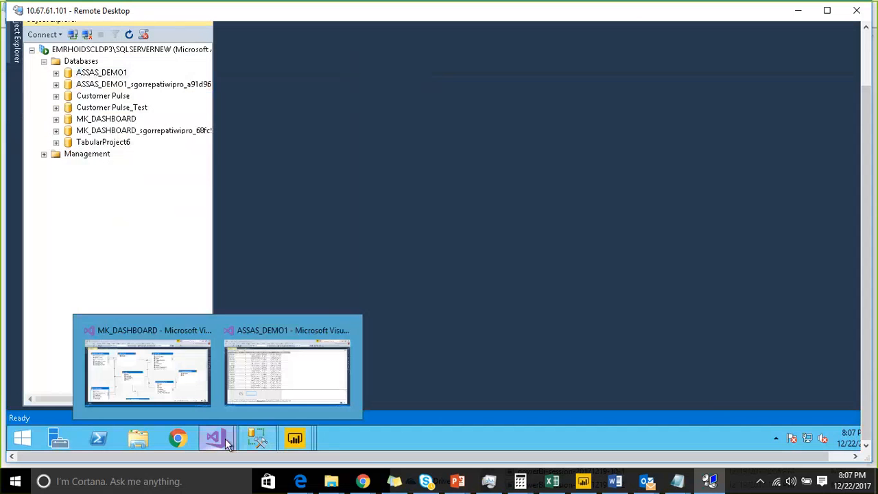
pyautogui.click(262, 393)
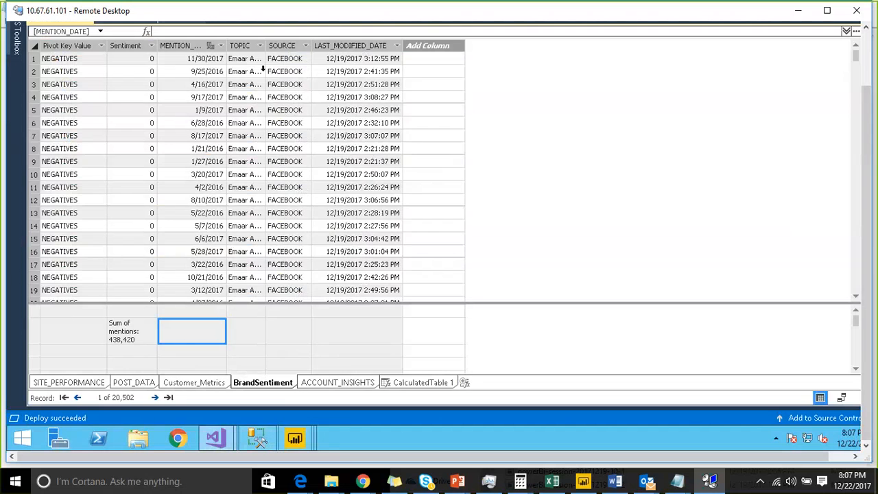
pyautogui.click(101, 46)
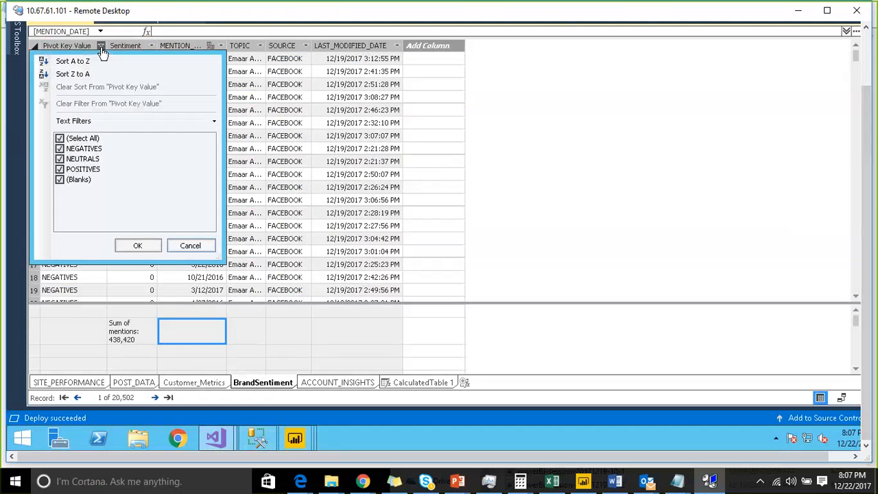
pyautogui.click(60, 138)
pyautogui.click(60, 168)
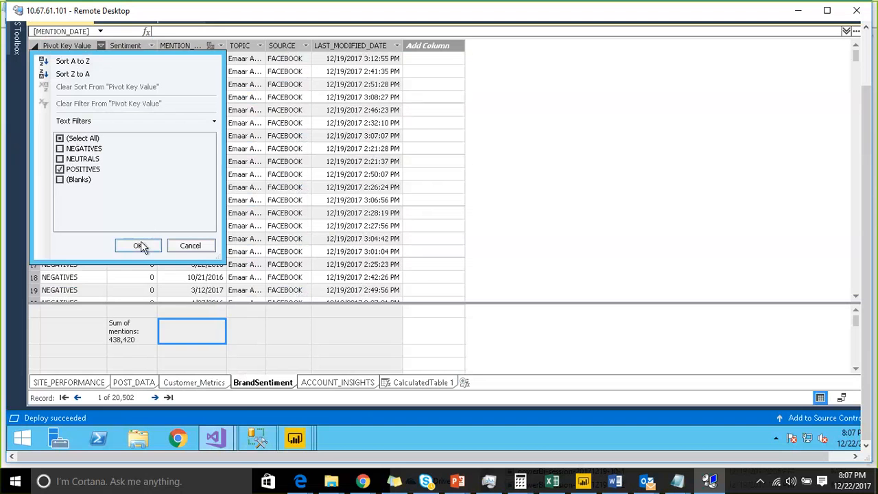
pyautogui.click(140, 245)
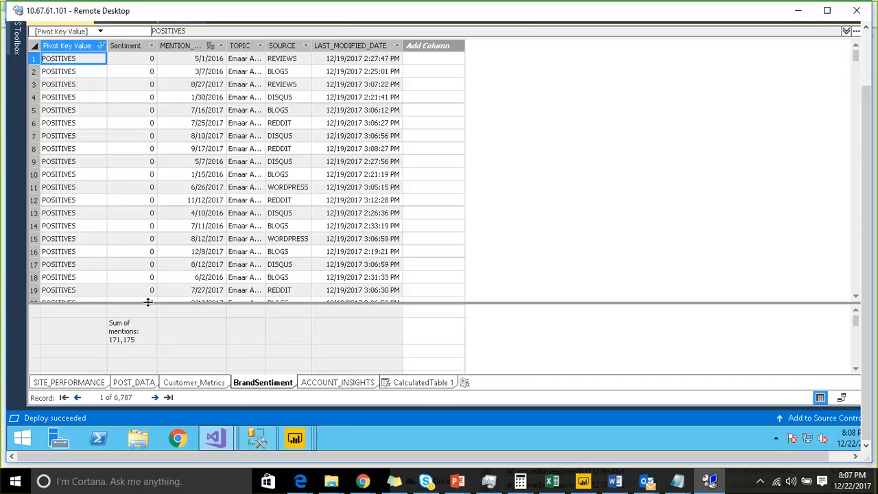
# Step: View the rows and columns of the CalculatedTable 1 date table
pyautogui.click(422, 384)
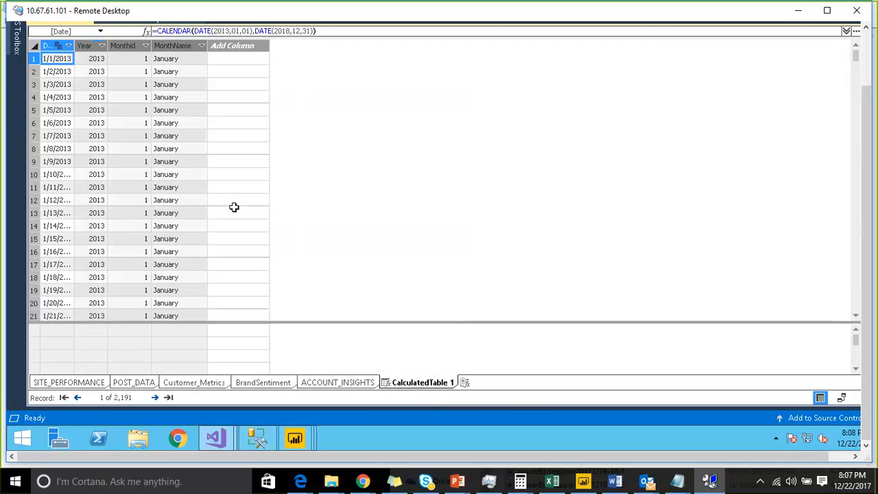
pyautogui.click(192, 382)
pyautogui.click(264, 383)
pyautogui.click(872, 79)
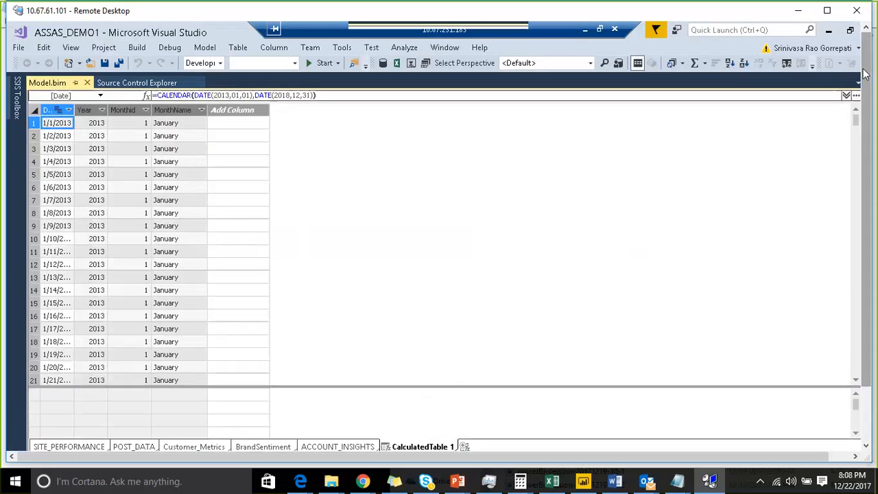
pyautogui.click(204, 47)
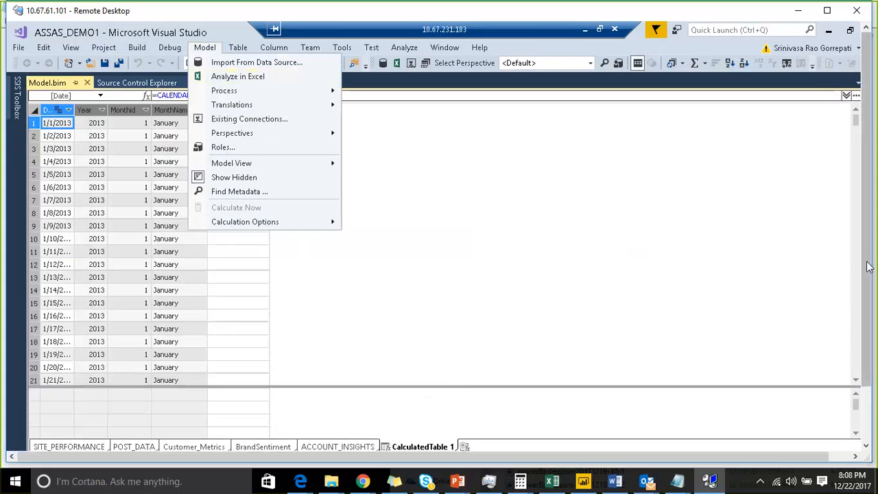
pyautogui.click(870, 313)
pyautogui.click(870, 312)
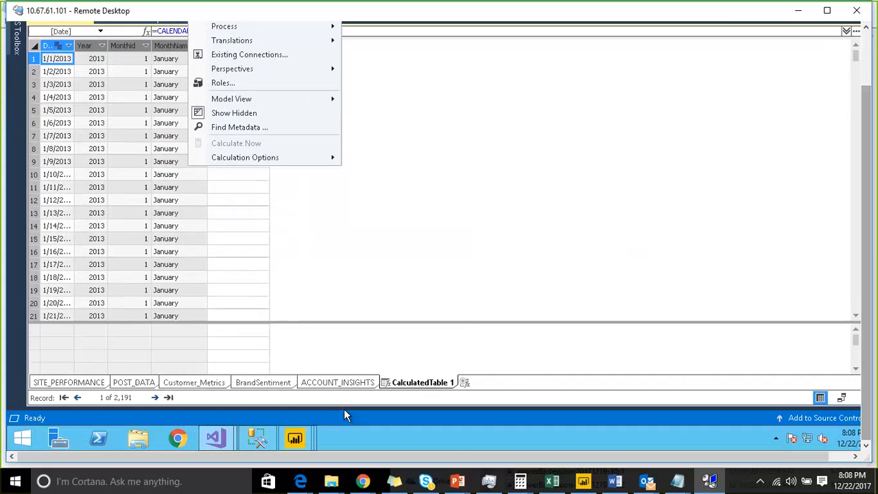
# Step: Switch to SQL Server Management Studio and connect to the Analysis Services server EMRHOIDSCLDP3\SQLSERVERNEW
pyautogui.click(257, 438)
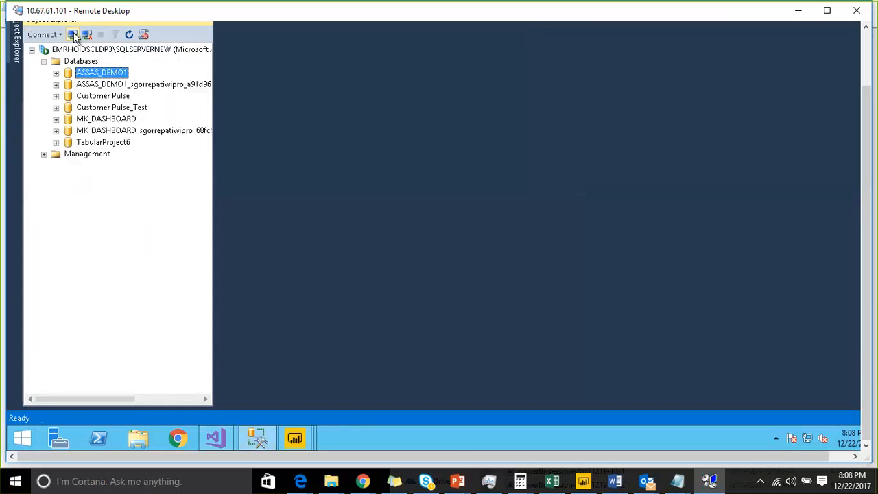
pyautogui.click(73, 35)
pyautogui.click(574, 101)
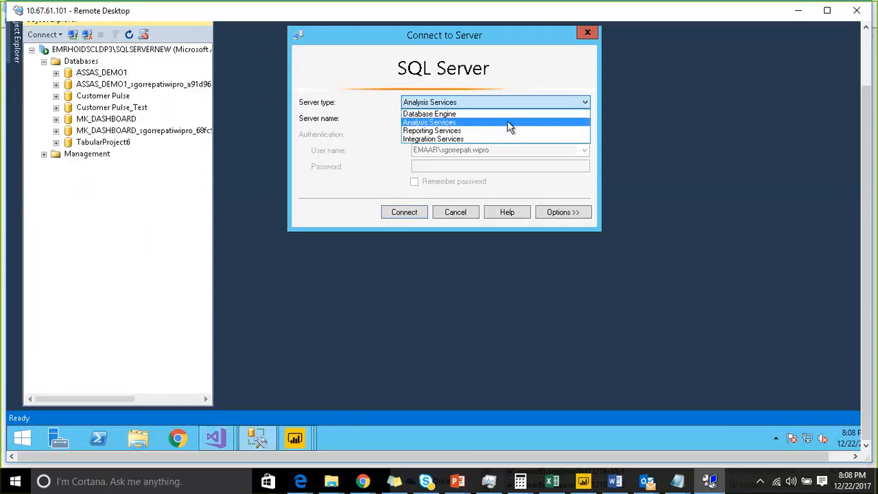
pyautogui.click(508, 123)
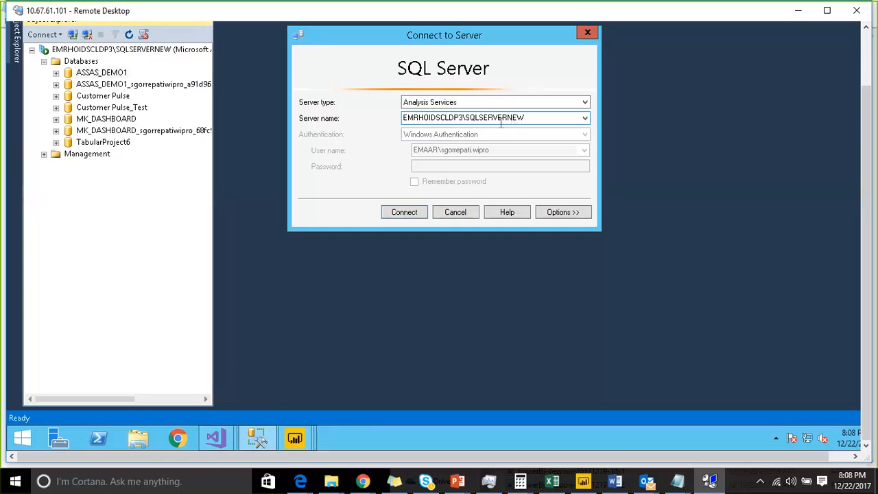
pyautogui.click(412, 210)
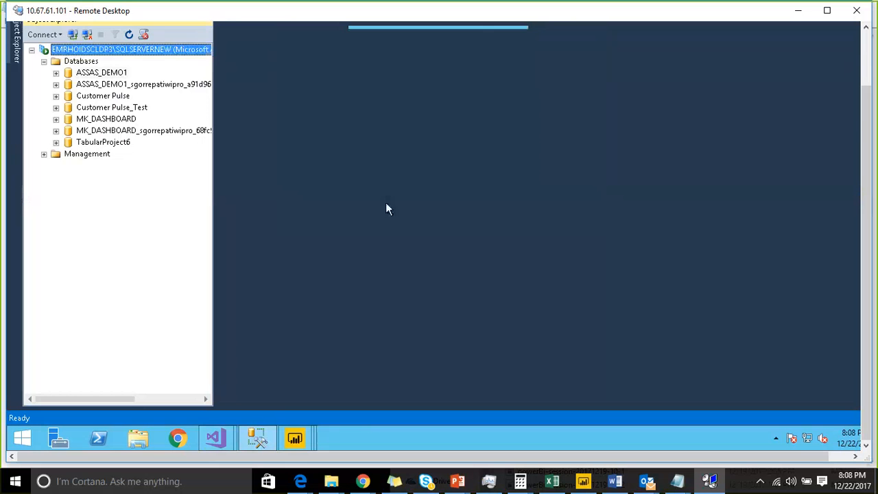
# Step: Expand the ASSAS_DEMO1 database, open its model for browsing and widen Object Explorer
pyautogui.click(55, 73)
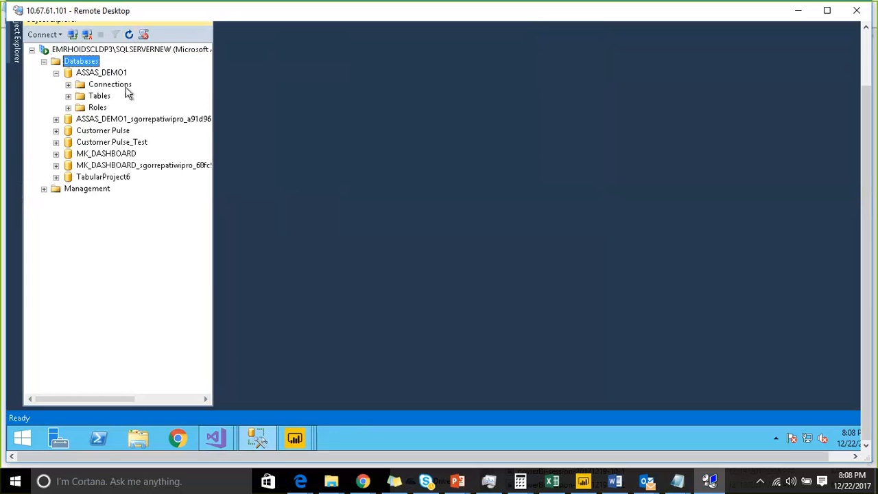
pyautogui.rightClick(118, 76)
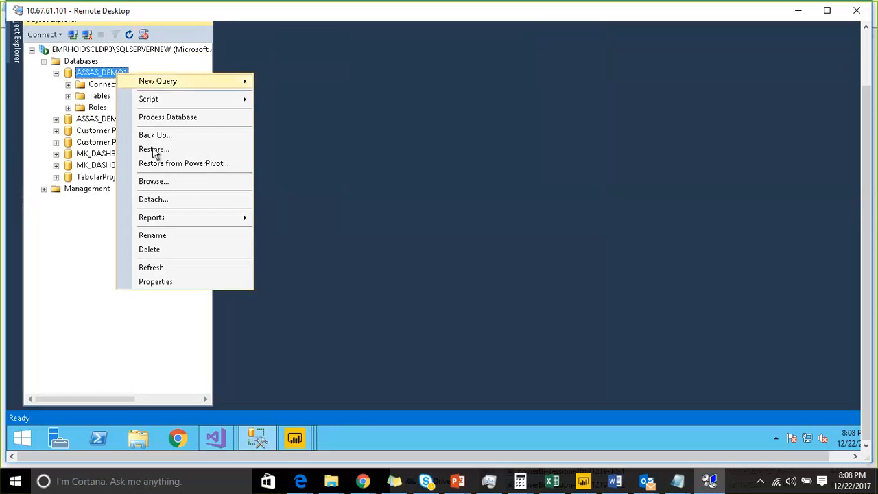
pyautogui.click(158, 184)
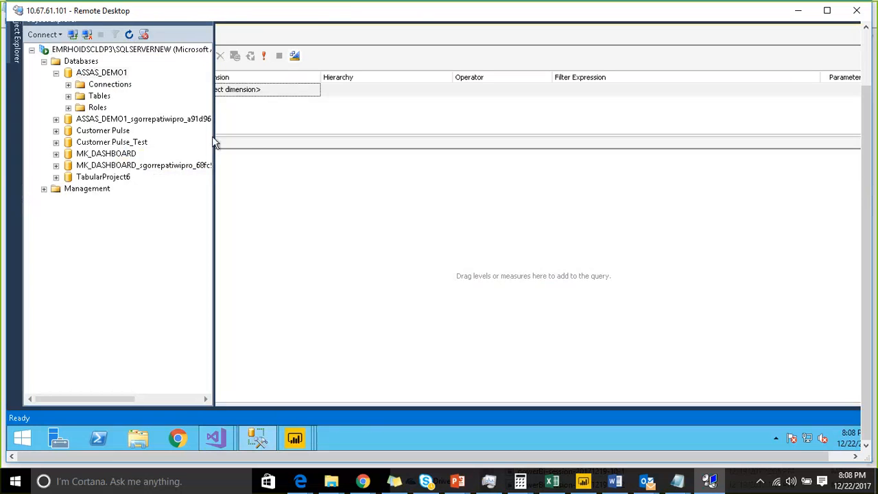
pyautogui.moveTo(212, 136); pyautogui.dragTo(318, 126)
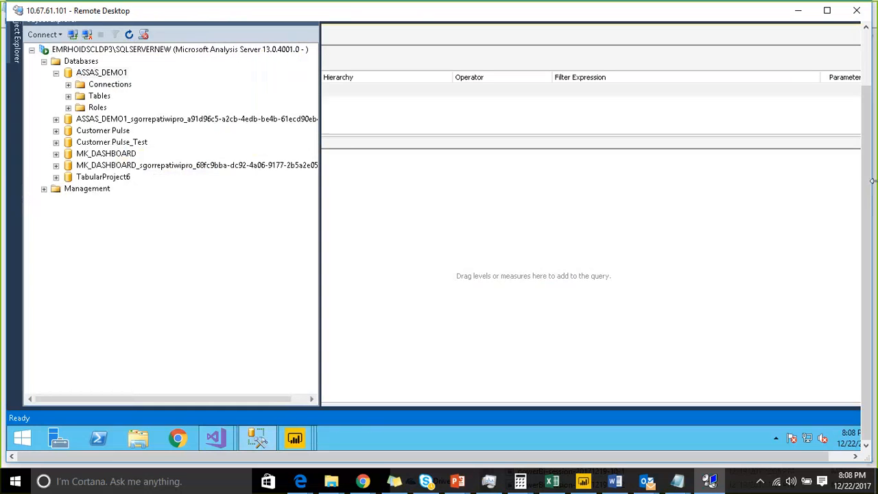
pyautogui.moveTo(872, 77); pyautogui.dragTo(871, 69)
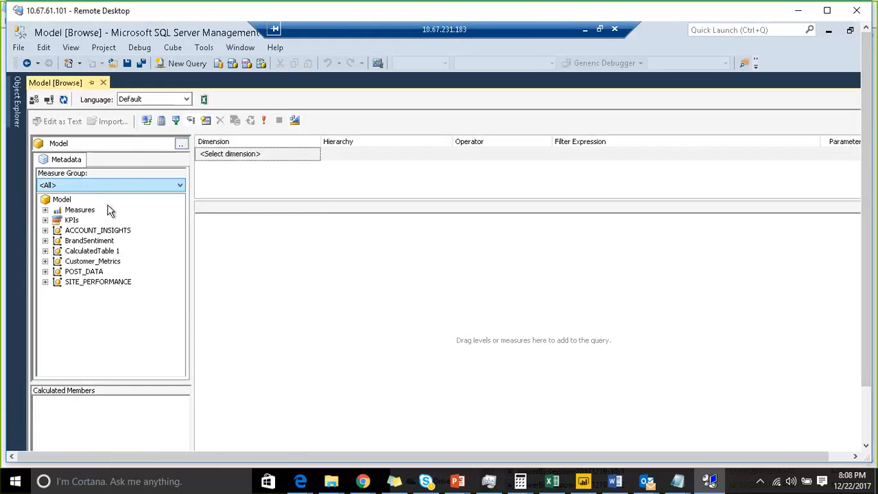
# Step: Add the Sum of mentions measure from the BrandSentiment measure group to the browse query
pyautogui.click(45, 210)
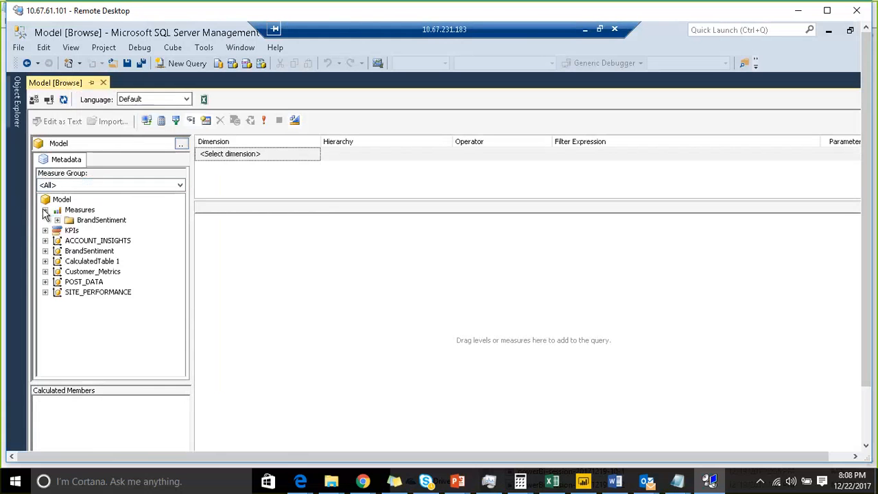
pyautogui.click(57, 220)
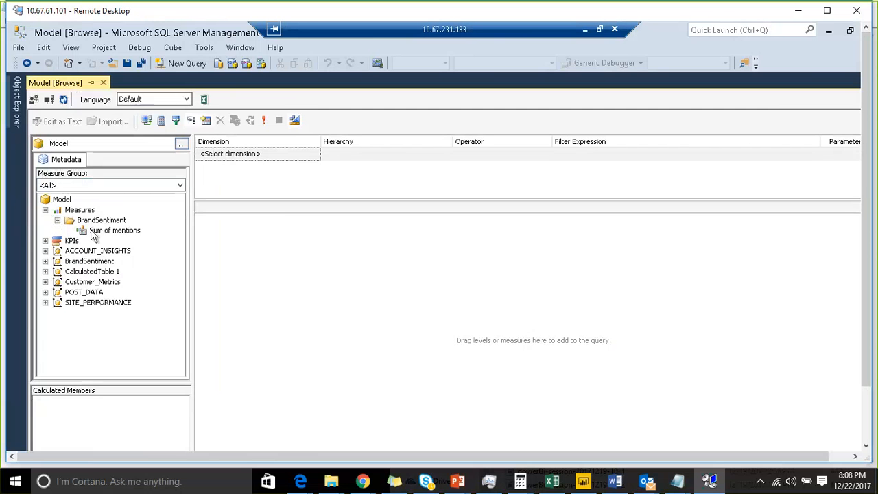
pyautogui.moveTo(94, 236); pyautogui.dragTo(268, 247)
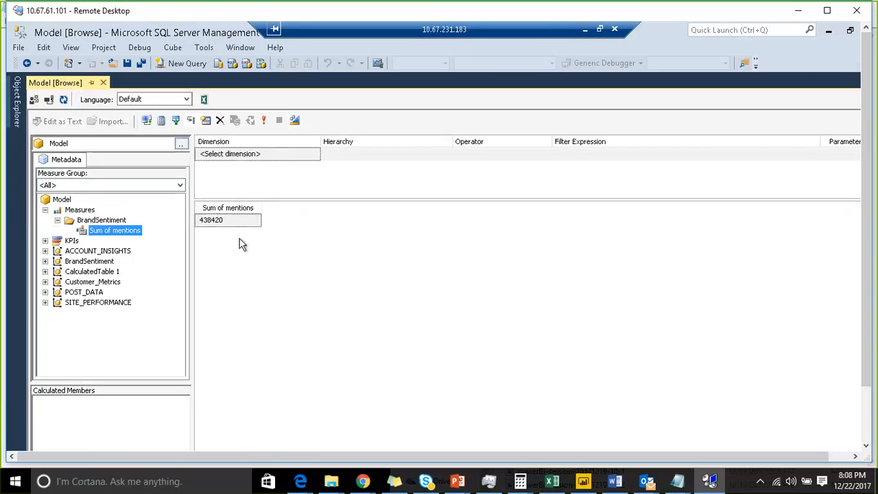
# Step: Switch back to the ASSAS_DEMO1 project in Visual Studio and reselect all Pivot Key Value entries in BrandSentiment's filter
pyautogui.click(863, 402)
pyautogui.click(205, 439)
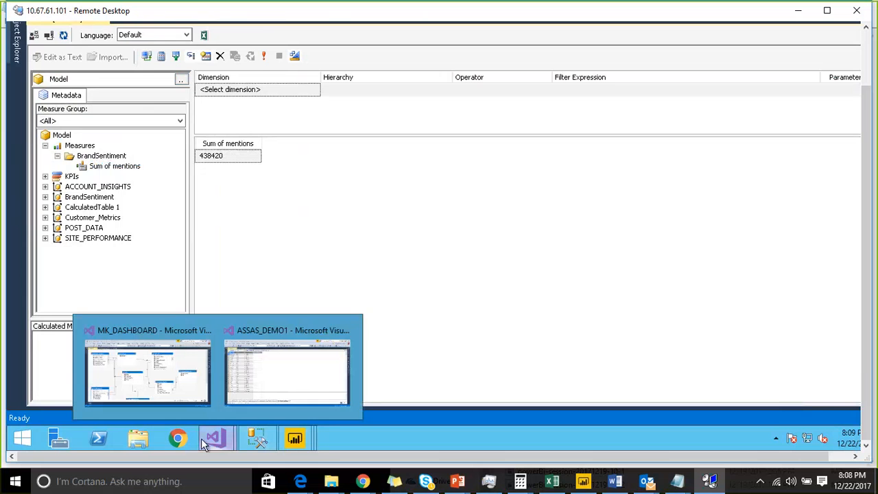
pyautogui.click(252, 397)
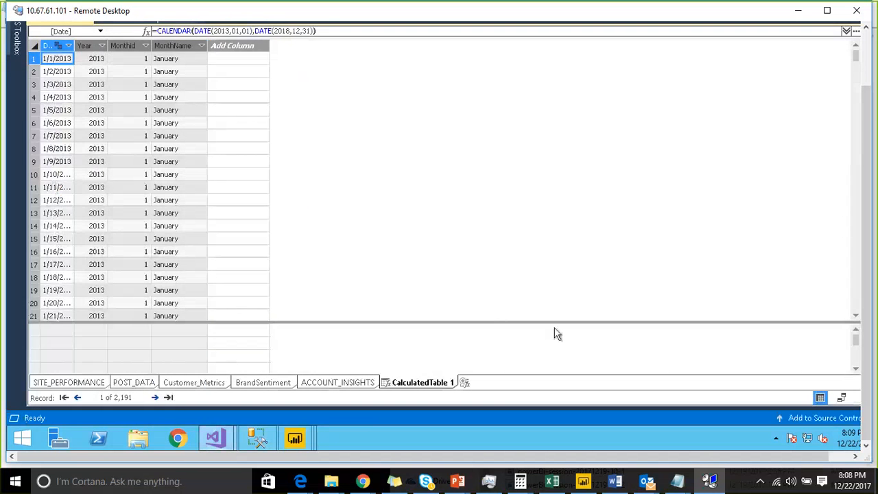
pyautogui.moveTo(548, 323); pyautogui.dragTo(547, 254)
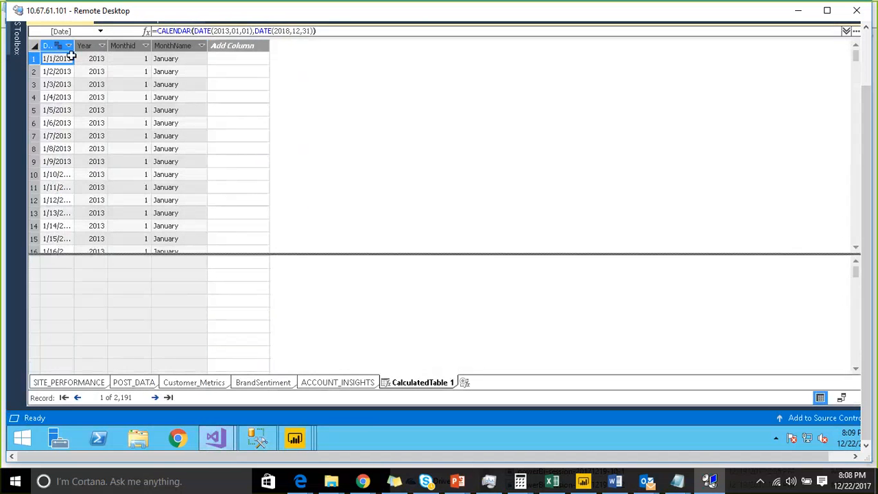
pyautogui.click(279, 385)
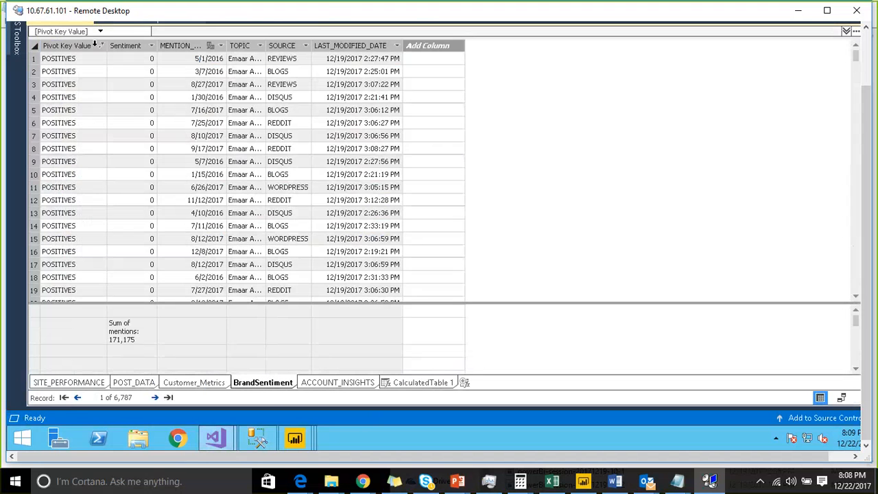
pyautogui.click(101, 46)
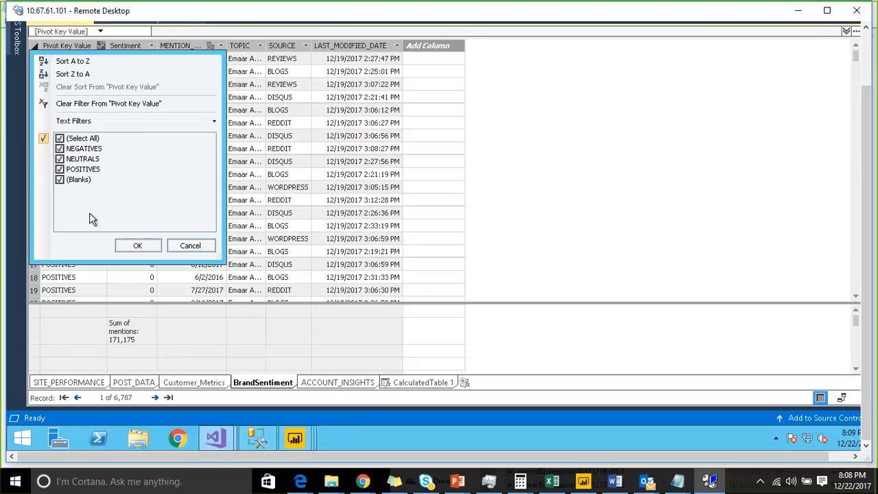
pyautogui.click(126, 246)
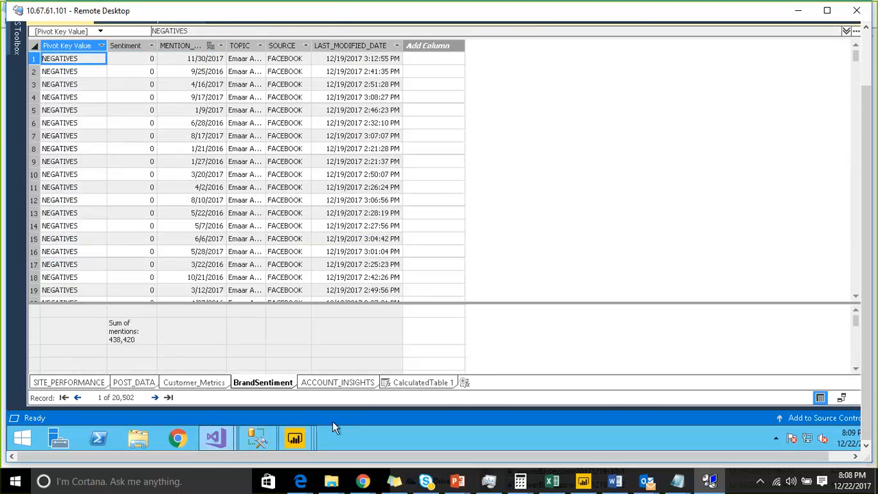
# Step: List BrandSentiment's fields in the Management Studio model browser, and return to the ASSAS_DEMO1 project in Visual Studio
pyautogui.click(253, 442)
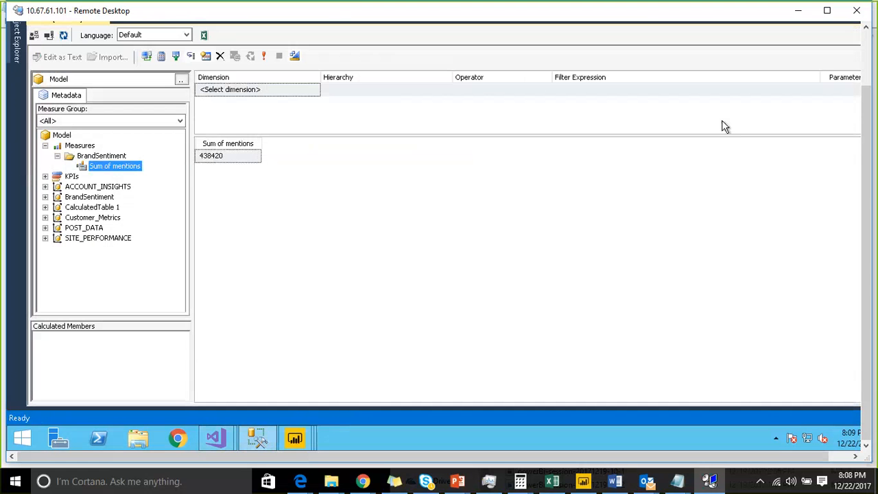
pyautogui.click(45, 197)
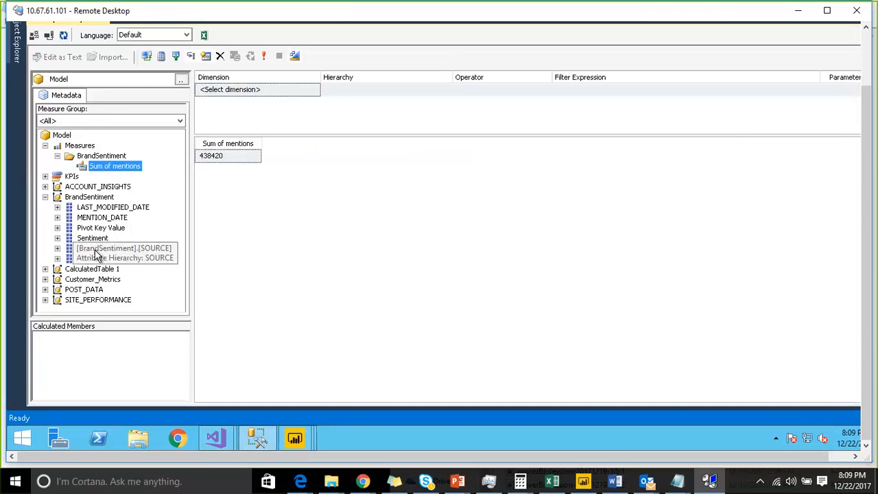
pyautogui.click(229, 439)
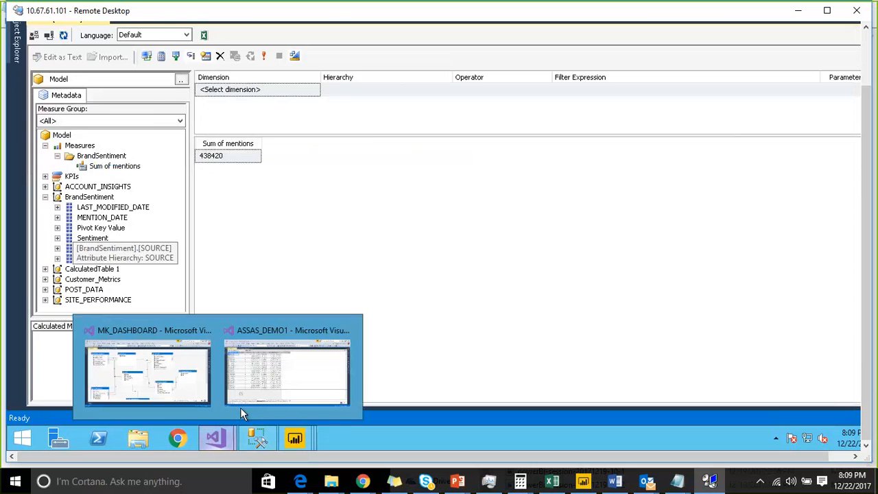
pyautogui.click(255, 385)
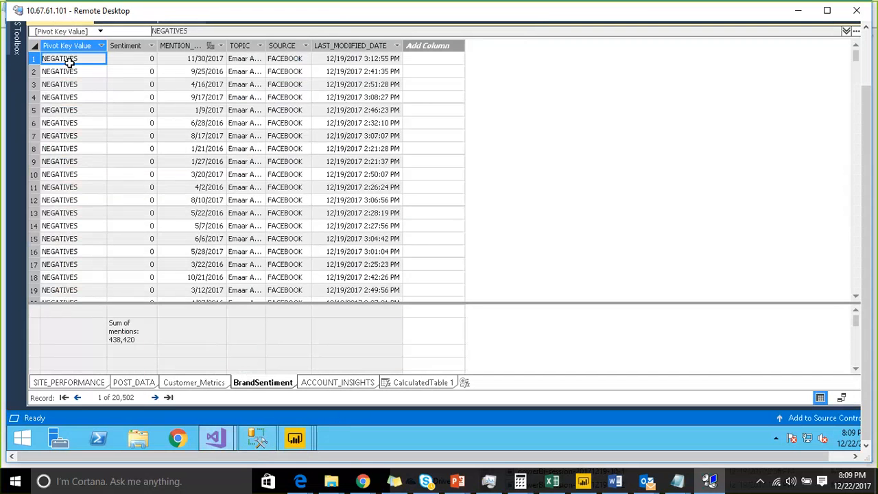
# Step: Switch back to the Management Studio model browser and add BrandSentiment's Pivot Key Value to the query beside Sum of mentions
pyautogui.moveTo(219, 443)
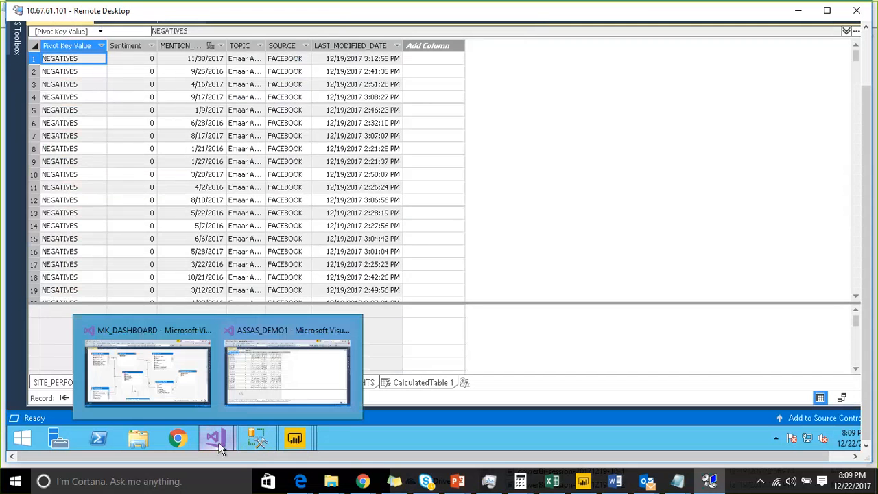
pyautogui.click(253, 441)
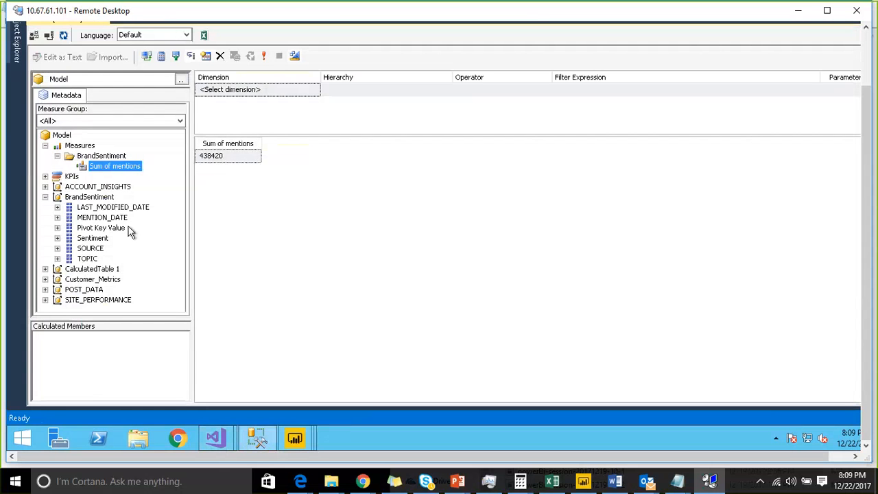
pyautogui.moveTo(115, 229); pyautogui.dragTo(256, 213)
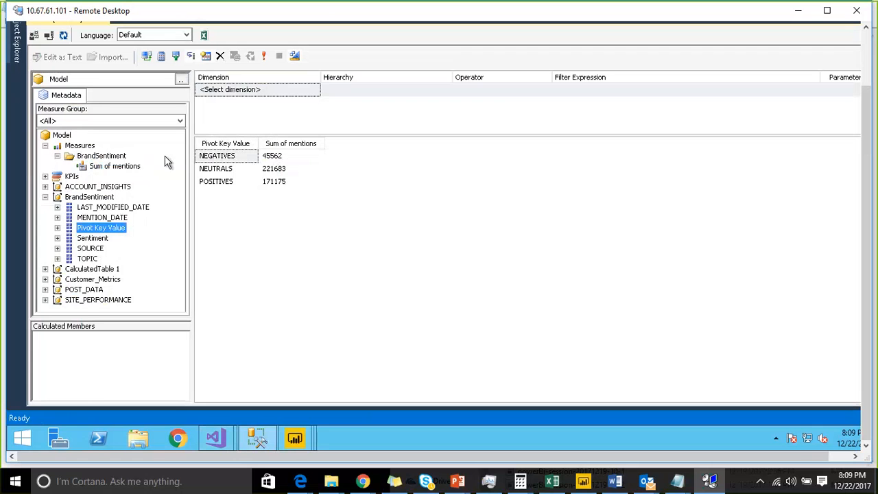
# Step: Filter the browse query to Year equal to 2017 using the Year field of CalculatedTable 1
pyautogui.click(45, 268)
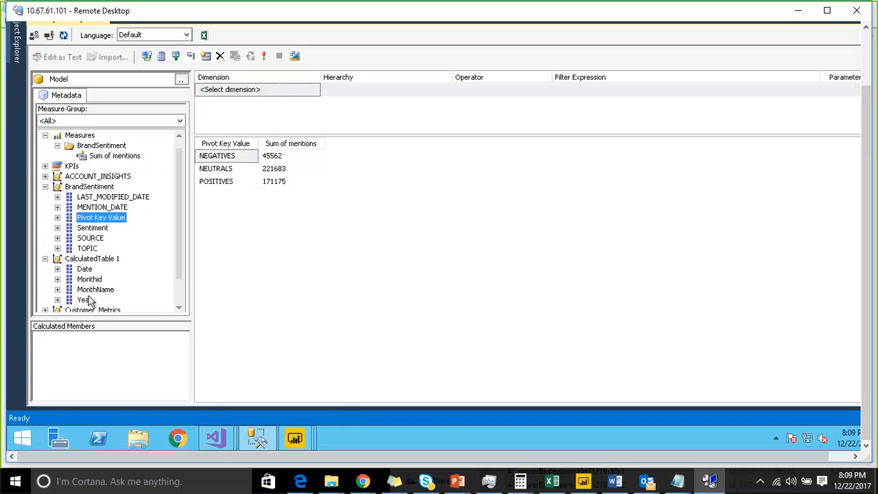
pyautogui.click(85, 299)
pyautogui.moveTo(229, 109); pyautogui.dragTo(237, 103)
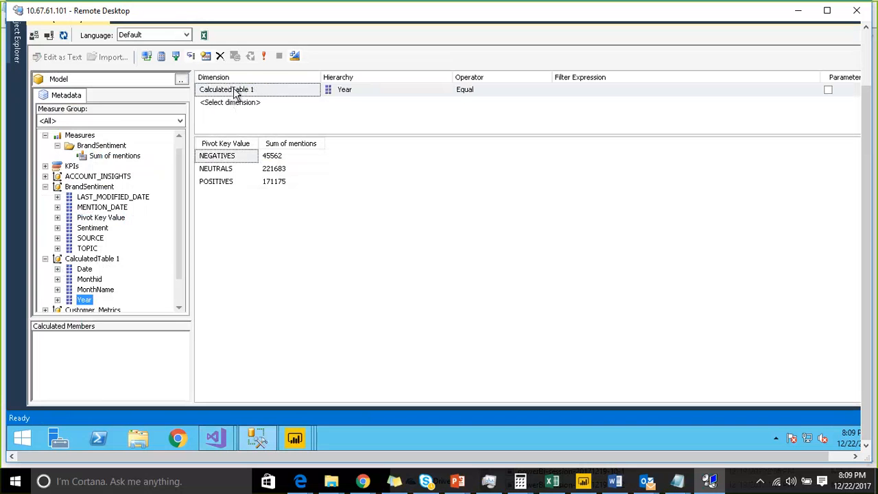
pyautogui.click(623, 89)
pyautogui.click(813, 90)
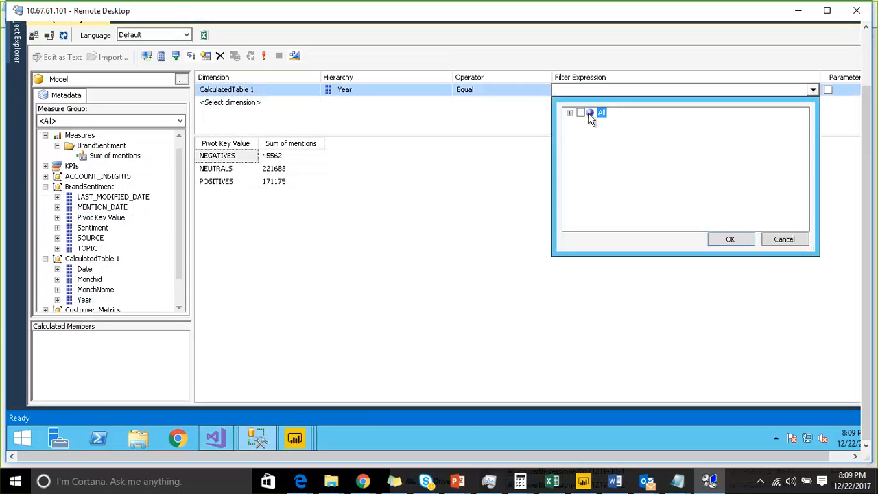
pyautogui.click(570, 113)
pyautogui.click(593, 165)
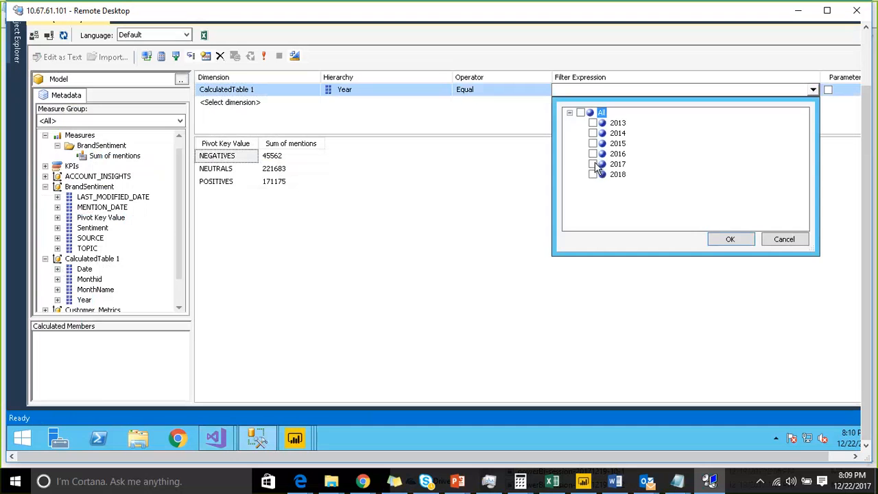
pyautogui.click(718, 240)
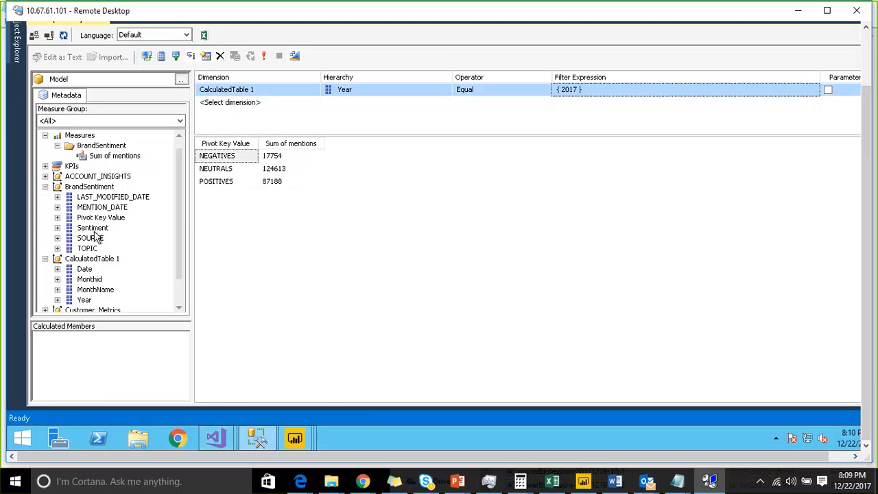
# Step: Add MonthName from CalculatedTable 1 to the query and look through the monthly mentions for each Pivot Key Value
pyautogui.moveTo(91, 290); pyautogui.dragTo(271, 211)
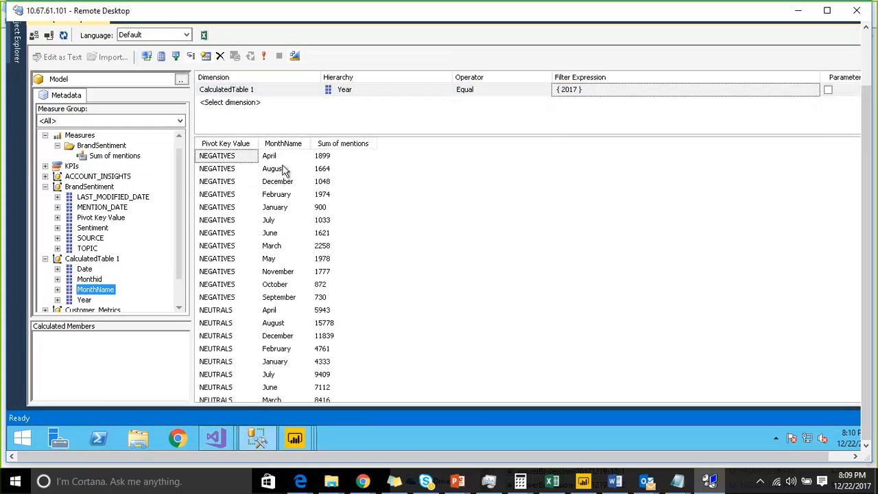
pyautogui.scroll(-1, 305, 254)
pyautogui.scroll(-5, 306, 254)
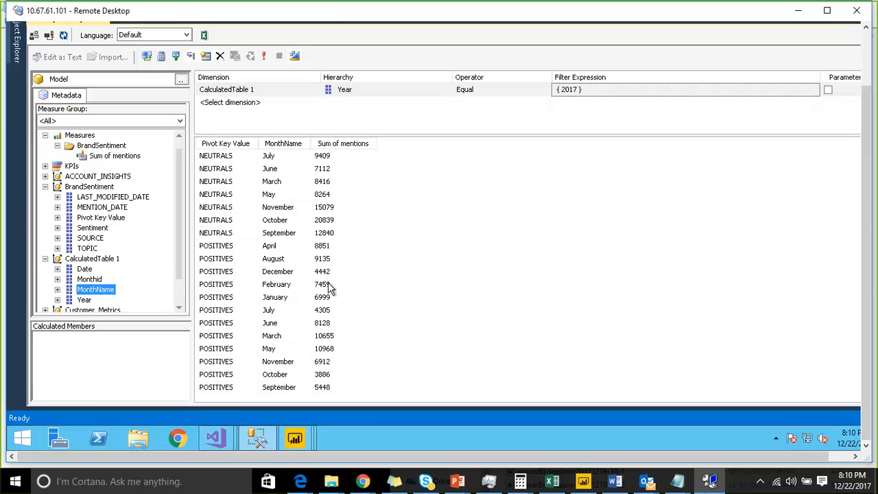
# Step: Return to the ASSAS_DEMO1 project in Visual Studio, review the model's processing options and select the Sum of mentions measure
pyautogui.moveTo(221, 438)
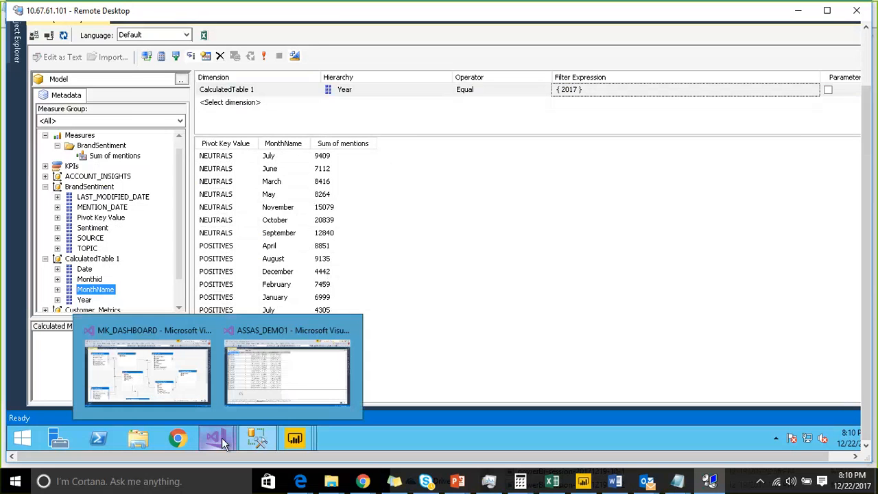
pyautogui.click(241, 395)
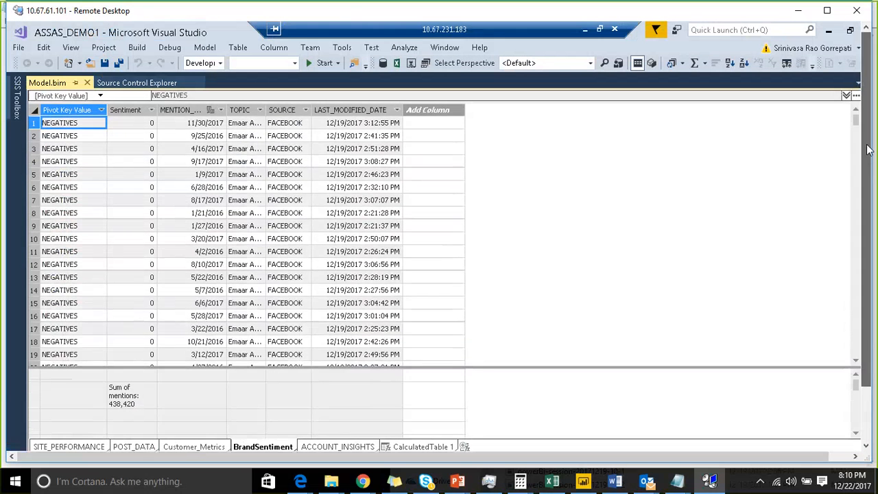
pyautogui.click(203, 49)
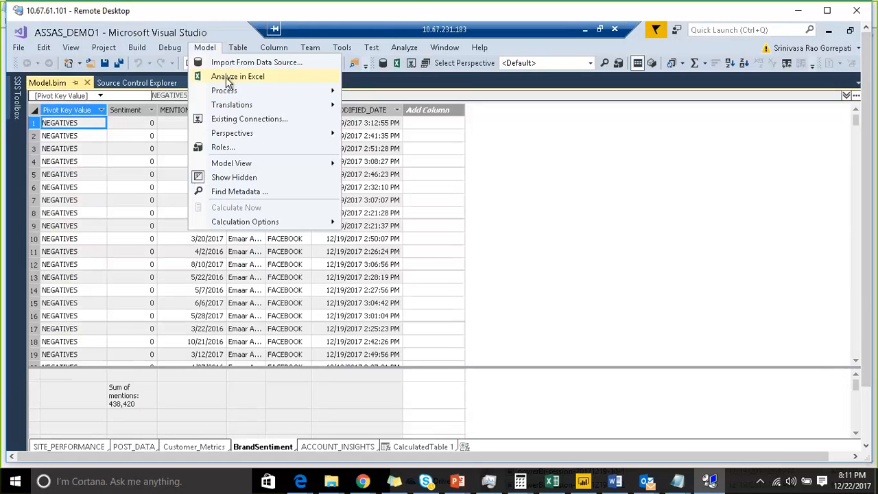
pyautogui.moveTo(232, 93)
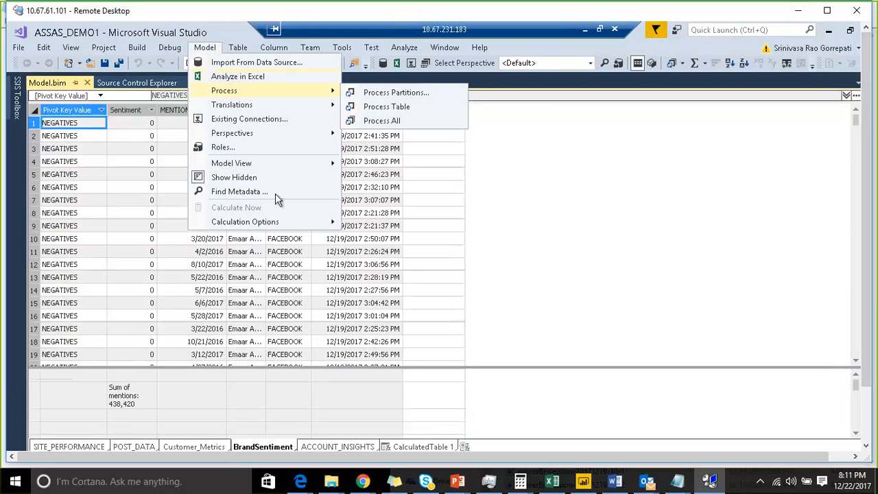
pyautogui.click(203, 395)
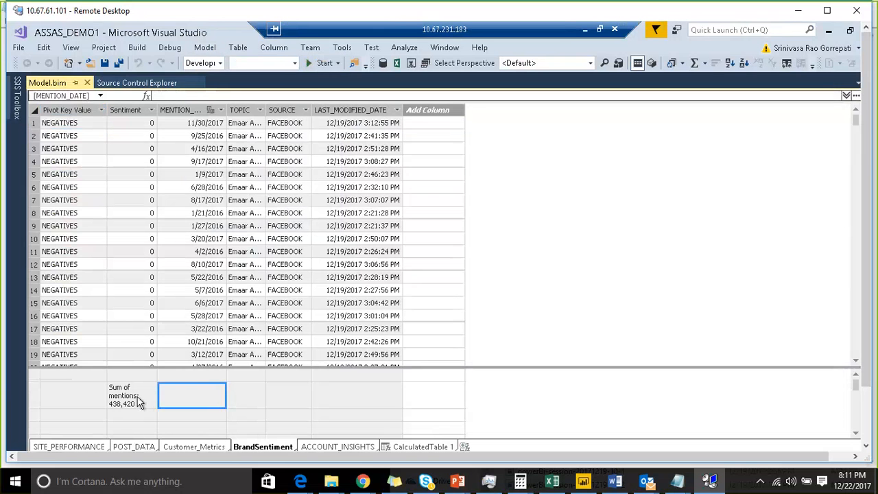
pyautogui.click(137, 401)
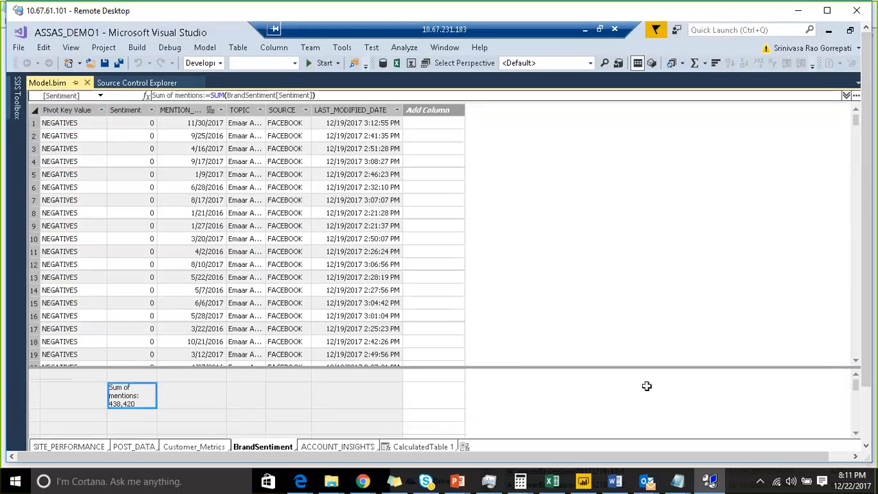
# Step: Open Tabular Model Explorer for ASSAS_DEMO1 and pin it so it stays docked beside the data grid
pyautogui.moveTo(581, 459); pyautogui.dragTo(617, 456)
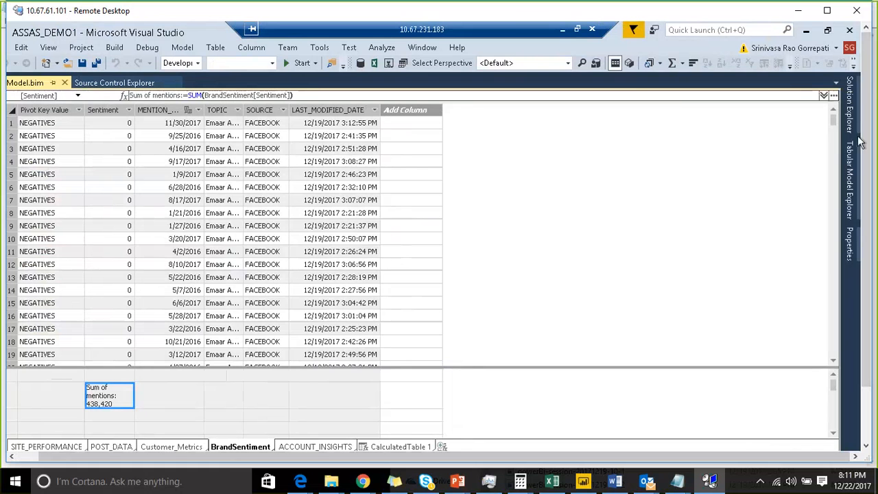
pyautogui.click(851, 110)
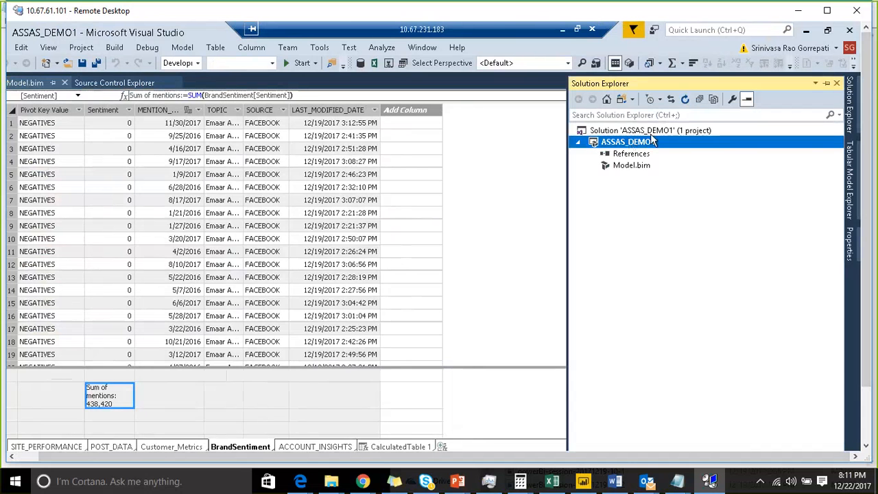
pyautogui.click(849, 174)
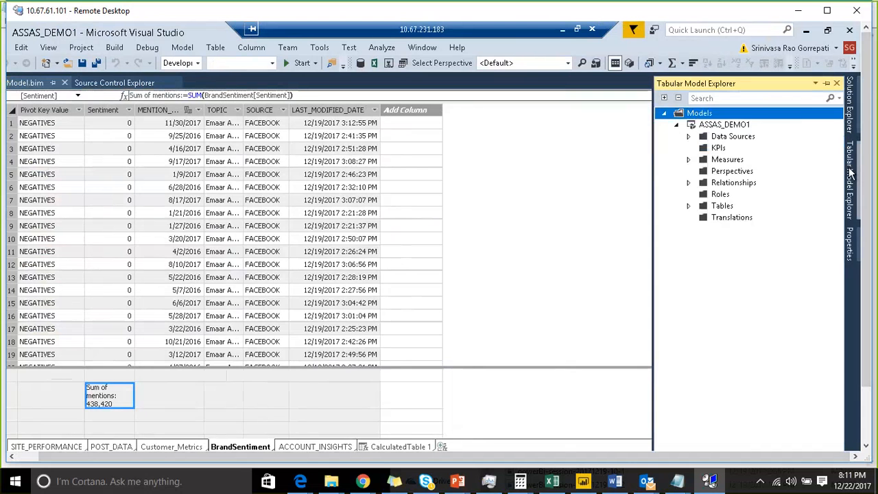
pyautogui.click(827, 84)
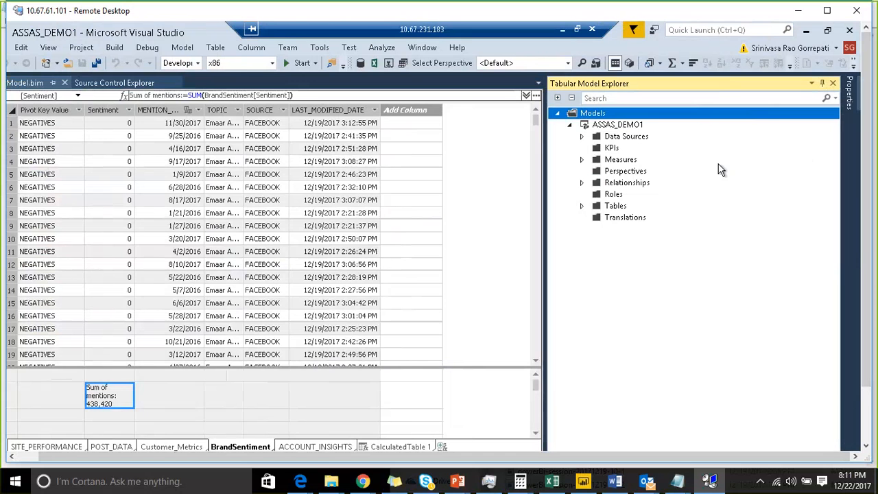
# Step: Review the data sources, measures, relationships and tables of ASSAS_DEMO1 in Tabular Model Explorer, leaving only Data Sources expanded
pyautogui.click(582, 136)
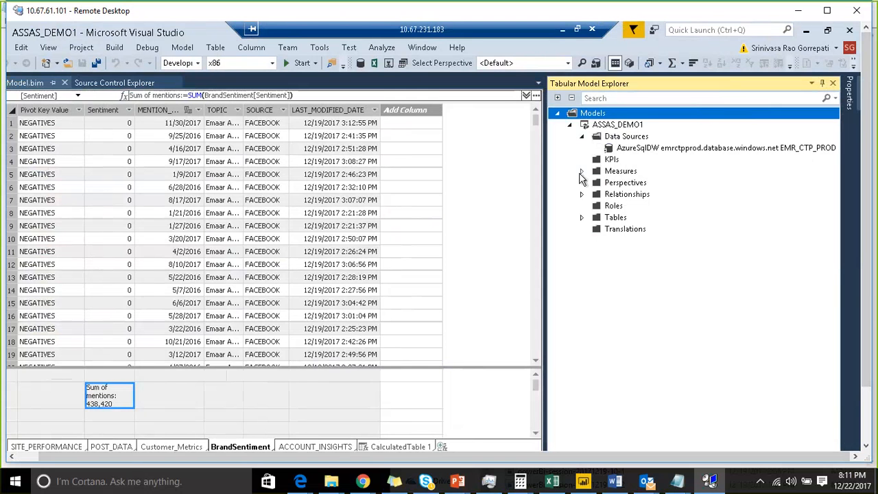
pyautogui.click(582, 171)
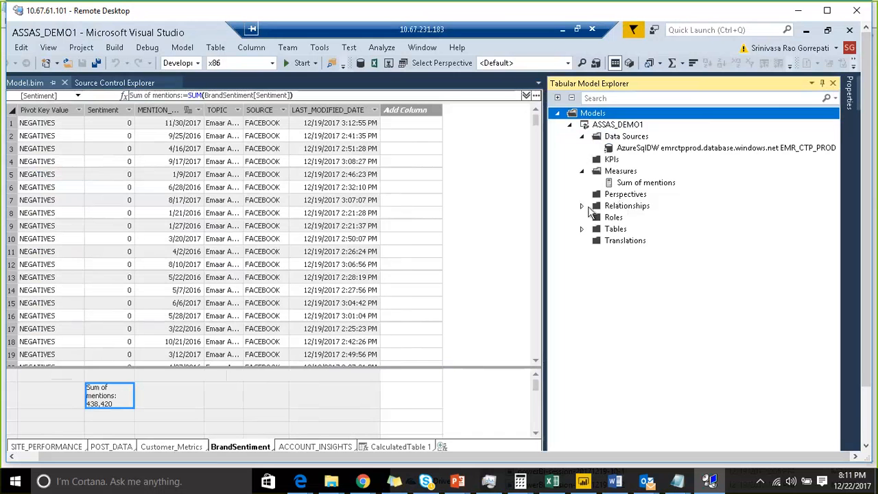
pyautogui.click(581, 207)
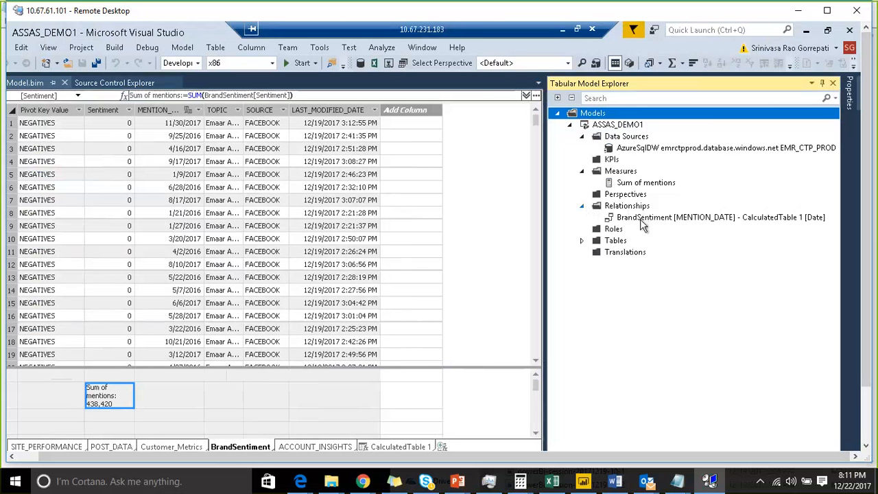
pyautogui.click(582, 241)
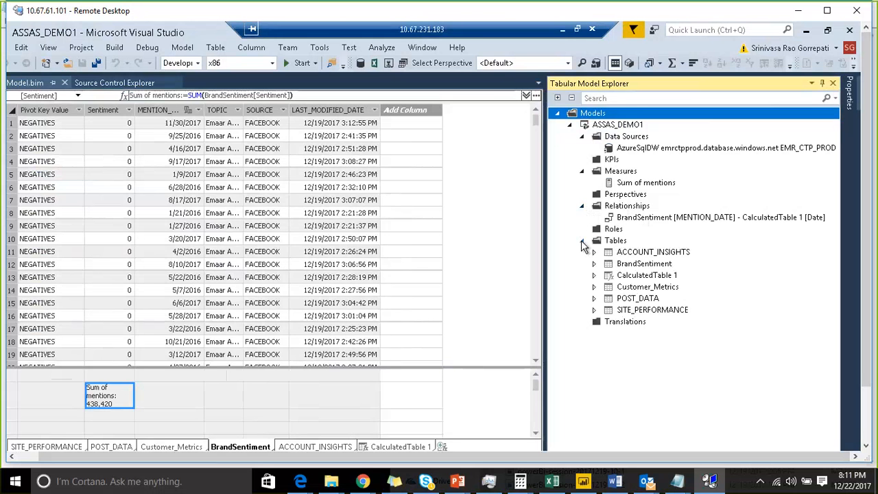
pyautogui.click(582, 171)
pyautogui.click(581, 194)
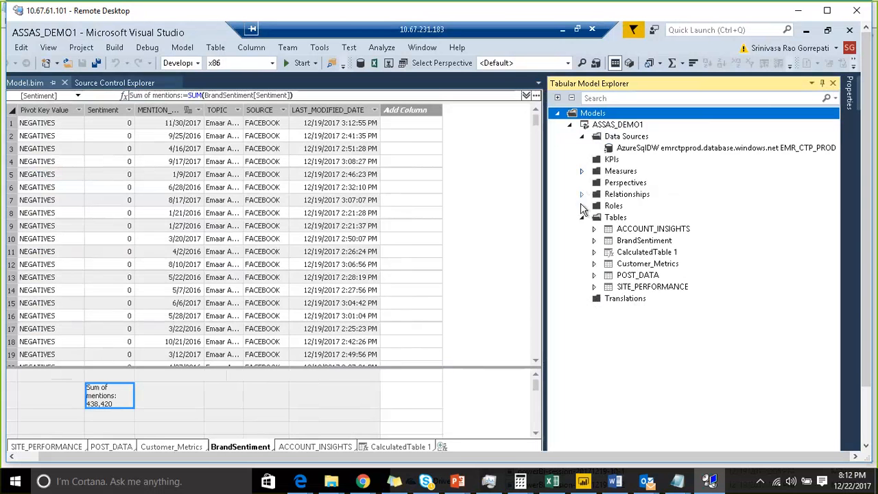
pyautogui.click(582, 217)
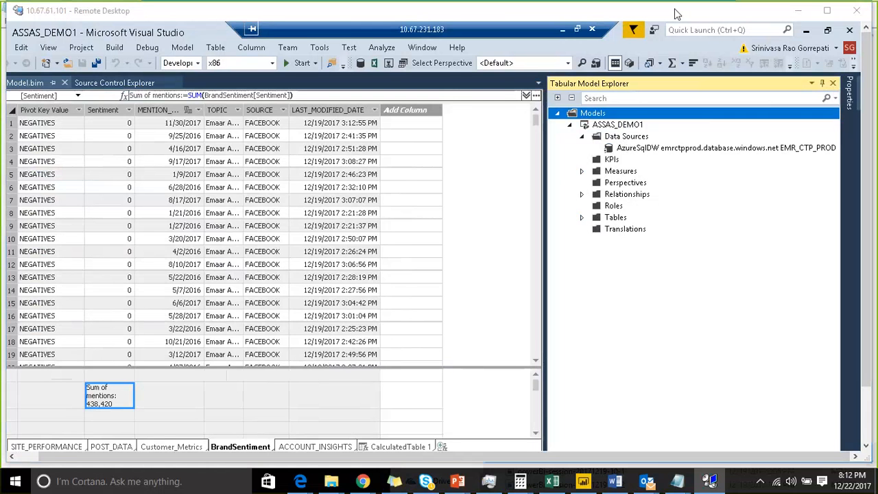
pyautogui.click(631, 154)
pyautogui.click(24, 291)
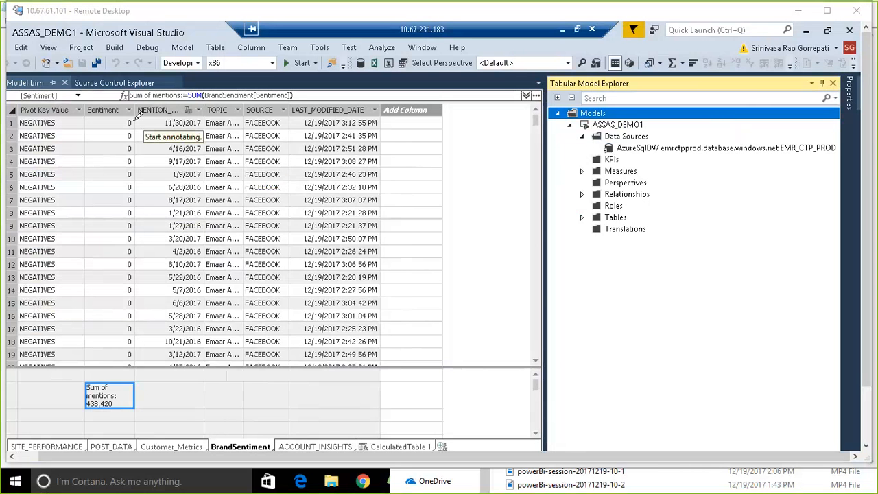
pyautogui.moveTo(131, 124)
pyautogui.mouseDown()
pyautogui.moveTo(336, 137)
pyautogui.moveTo(626, 309)
pyautogui.moveTo(625, 404)
pyautogui.mouseUp()
pyautogui.moveTo(112, 131)
pyautogui.mouseDown()
pyautogui.moveTo(122, 204)
pyautogui.moveTo(226, 413)
pyautogui.moveTo(593, 396)
pyautogui.mouseUp()
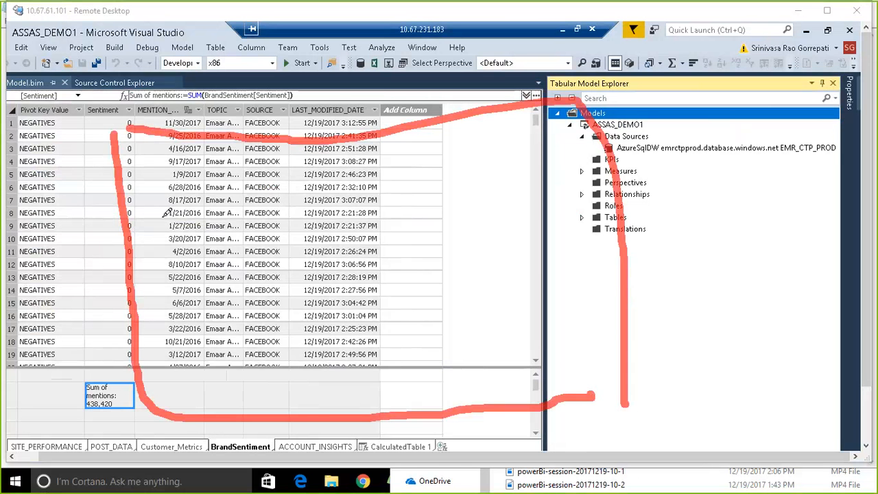
pyautogui.moveTo(166, 213)
pyautogui.mouseDown()
pyautogui.moveTo(205, 162)
pyautogui.moveTo(175, 219)
pyautogui.moveTo(206, 302)
pyautogui.moveTo(240, 254)
pyautogui.moveTo(233, 192)
pyautogui.mouseUp()
pyautogui.moveTo(300, 195)
pyautogui.mouseDown()
pyautogui.moveTo(365, 172)
pyautogui.moveTo(300, 165)
pyautogui.moveTo(295, 249)
pyautogui.moveTo(319, 281)
pyautogui.moveTo(387, 226)
pyautogui.moveTo(371, 163)
pyautogui.mouseUp()
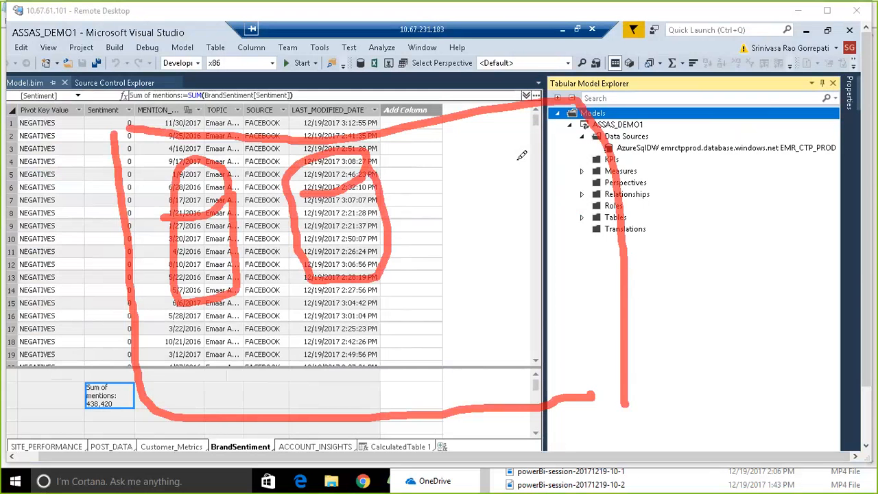
pyautogui.moveTo(443, 149)
pyautogui.mouseDown()
pyautogui.moveTo(452, 264)
pyautogui.moveTo(526, 182)
pyautogui.moveTo(504, 148)
pyautogui.mouseUp()
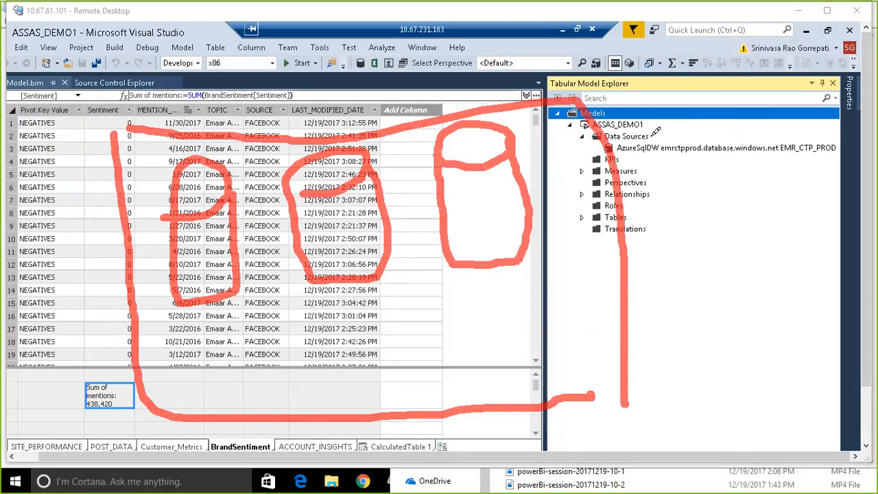
pyautogui.moveTo(802, 87); pyautogui.dragTo(639, 168)
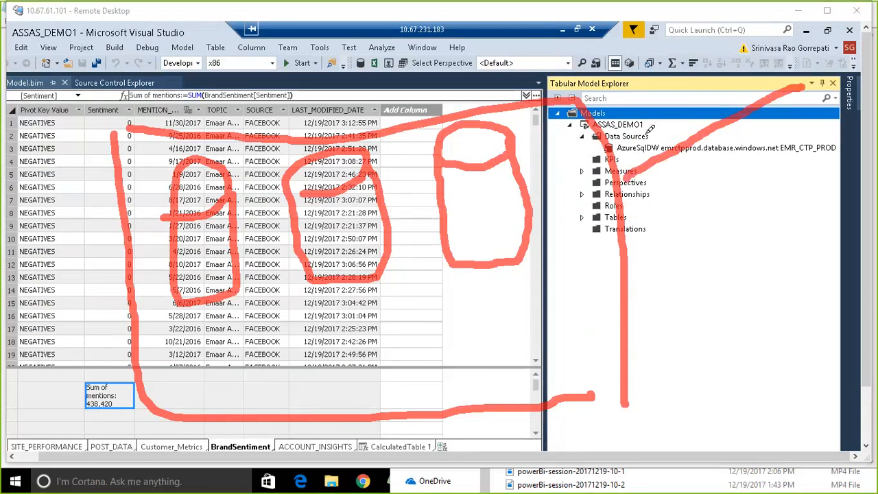
pyautogui.moveTo(655, 125)
pyautogui.mouseDown()
pyautogui.moveTo(638, 170)
pyautogui.moveTo(669, 192)
pyautogui.mouseUp()
pyautogui.moveTo(701, 154); pyautogui.dragTo(749, 181)
pyautogui.moveTo(744, 141); pyautogui.dragTo(719, 189)
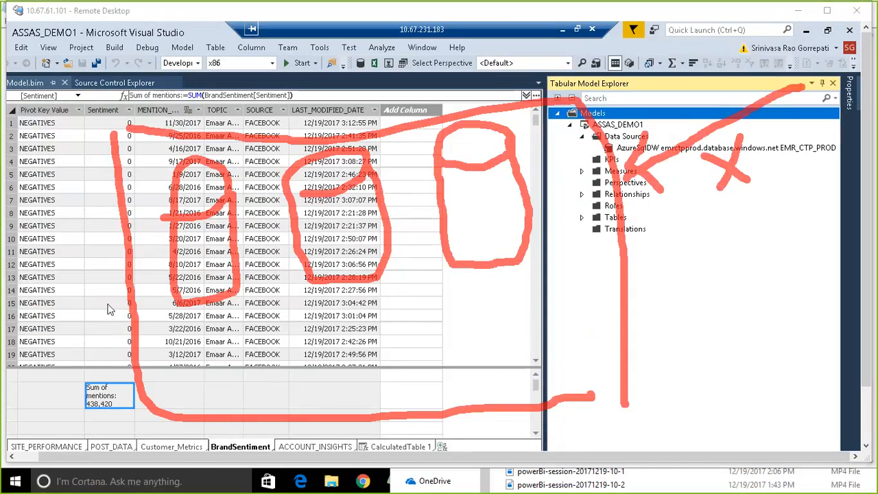
pyautogui.moveTo(809, 65); pyautogui.dragTo(240, 225)
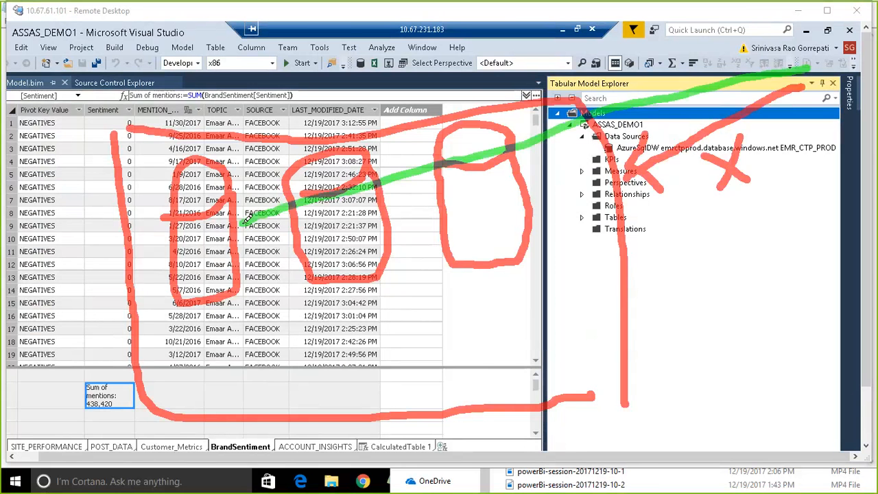
pyautogui.moveTo(258, 177); pyautogui.dragTo(271, 247)
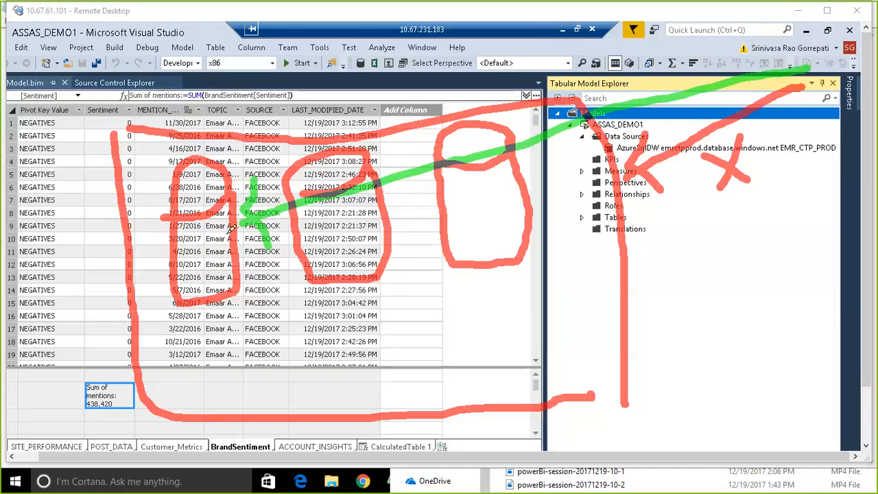
pyautogui.moveTo(196, 253)
pyautogui.mouseDown()
pyautogui.moveTo(208, 260)
pyautogui.moveTo(220, 171)
pyautogui.mouseUp()
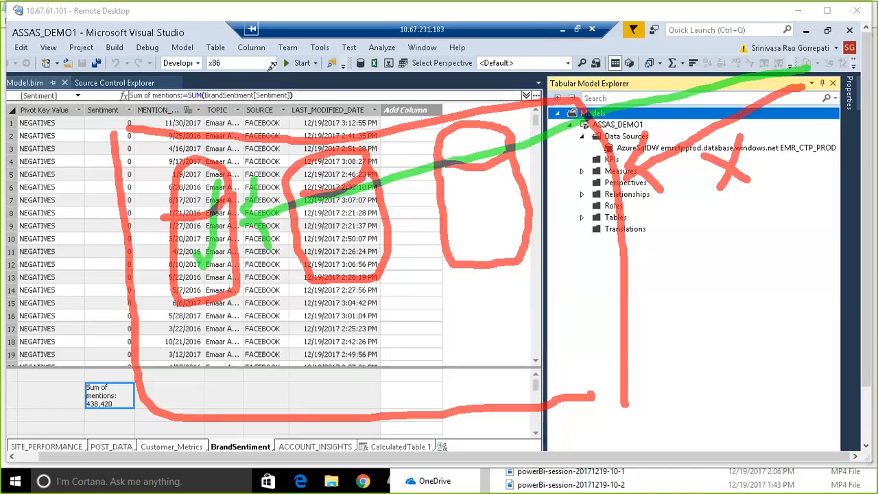
pyautogui.moveTo(269, 65); pyautogui.dragTo(279, 128)
pyautogui.moveTo(294, 71)
pyautogui.mouseDown()
pyautogui.moveTo(317, 182)
pyautogui.moveTo(313, 172)
pyautogui.mouseUp()
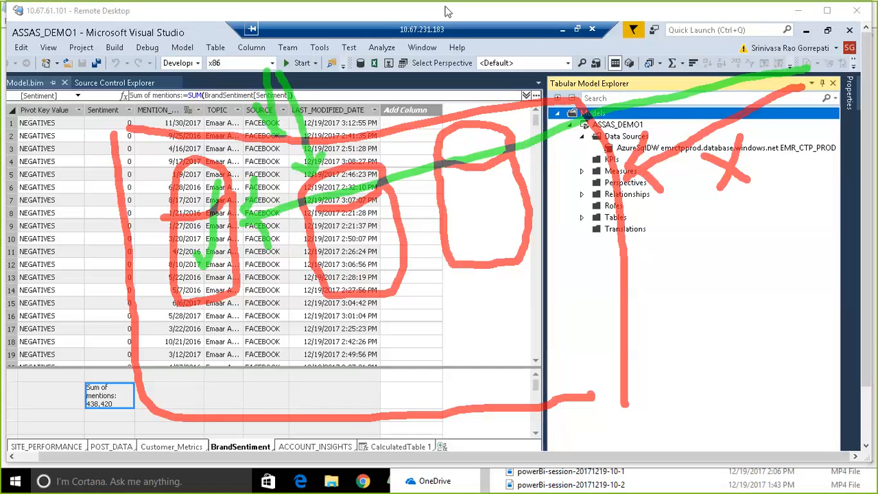
pyautogui.click(677, 18)
# Step: Review the model's existing connections and the AzureSqlDW data source's connection settings and available actions, leaving them unchanged
pyautogui.rightClick(642, 137)
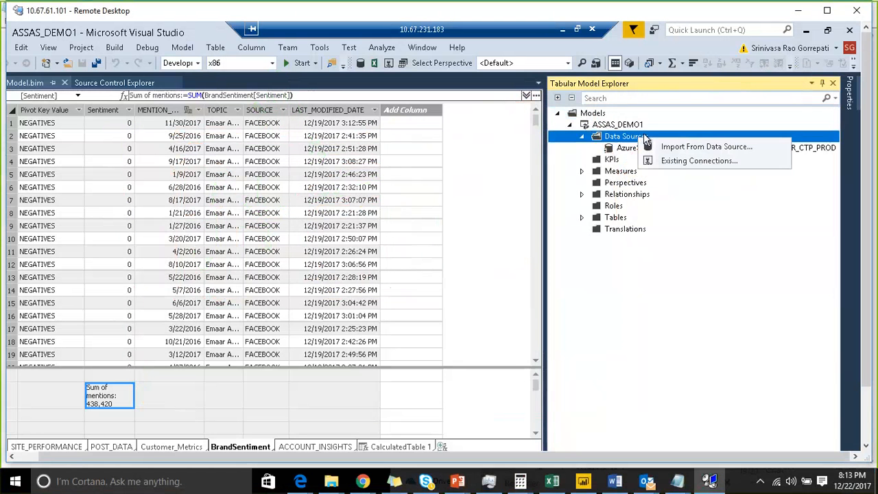
pyautogui.click(684, 161)
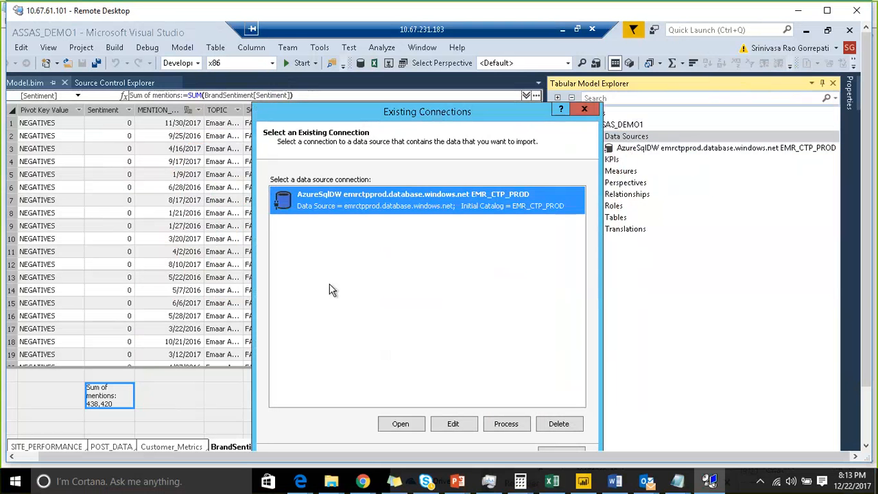
pyautogui.click(584, 108)
pyautogui.rightClick(636, 150)
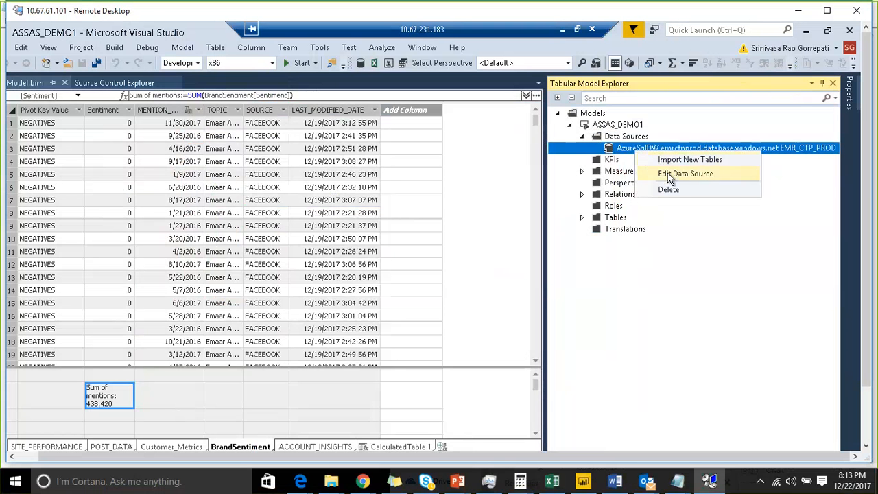
pyautogui.click(670, 177)
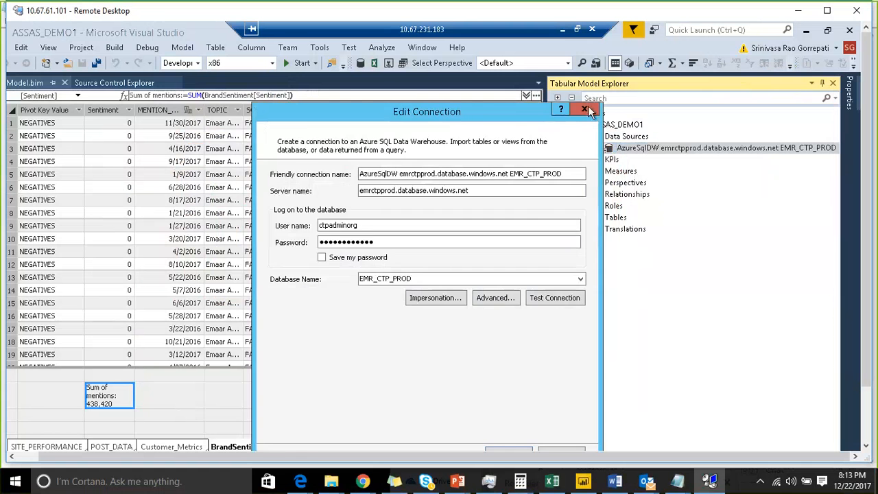
pyautogui.click(588, 111)
pyautogui.rightClick(655, 147)
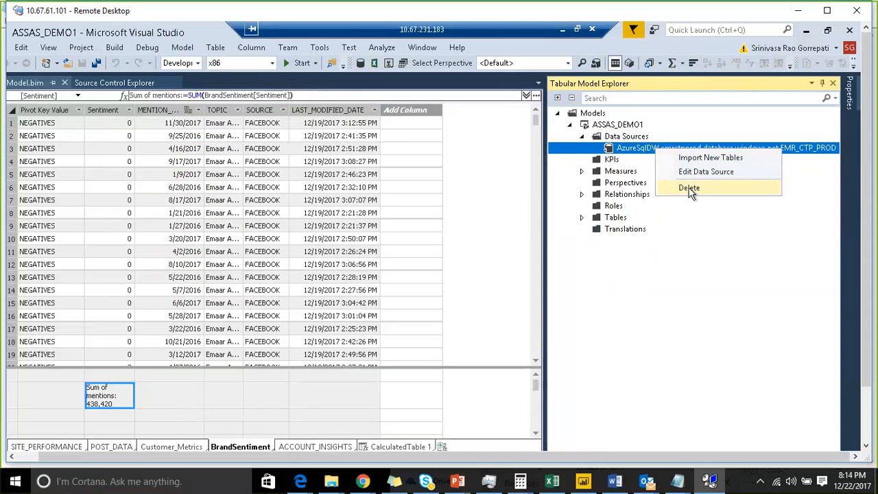
pyautogui.click(610, 162)
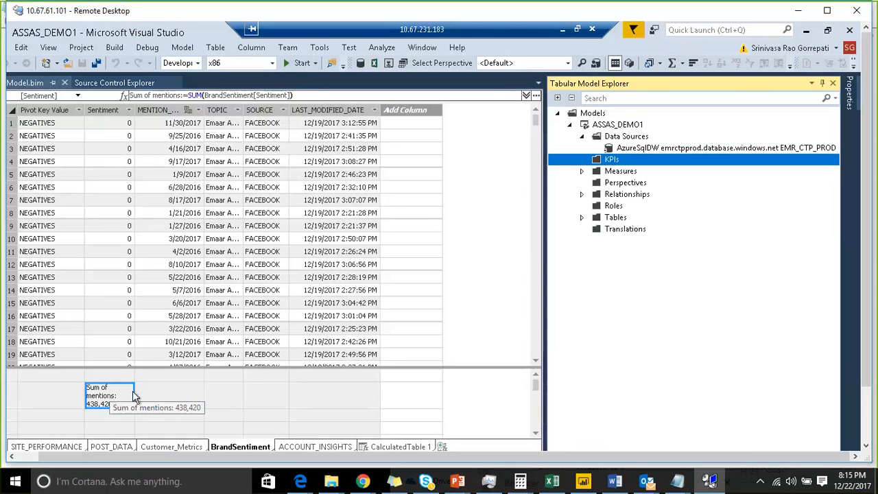
pyautogui.click(186, 396)
pyautogui.click(117, 399)
pyautogui.rightClick(117, 399)
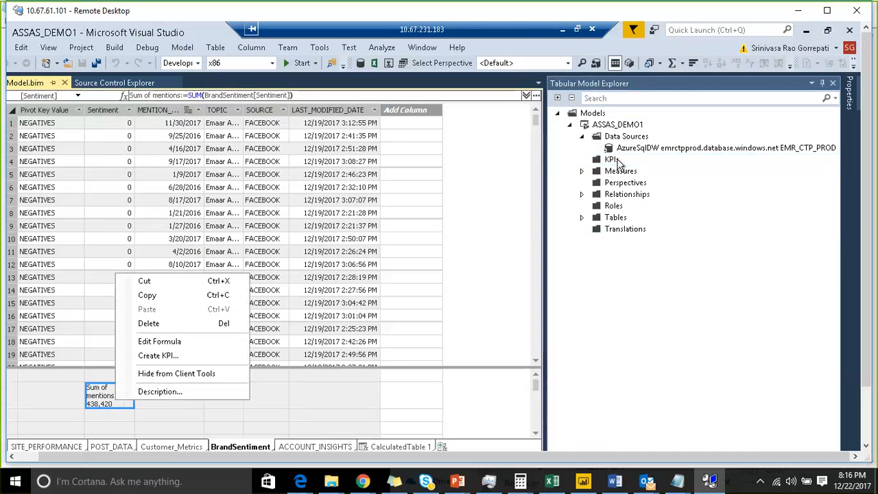
pyautogui.click(404, 388)
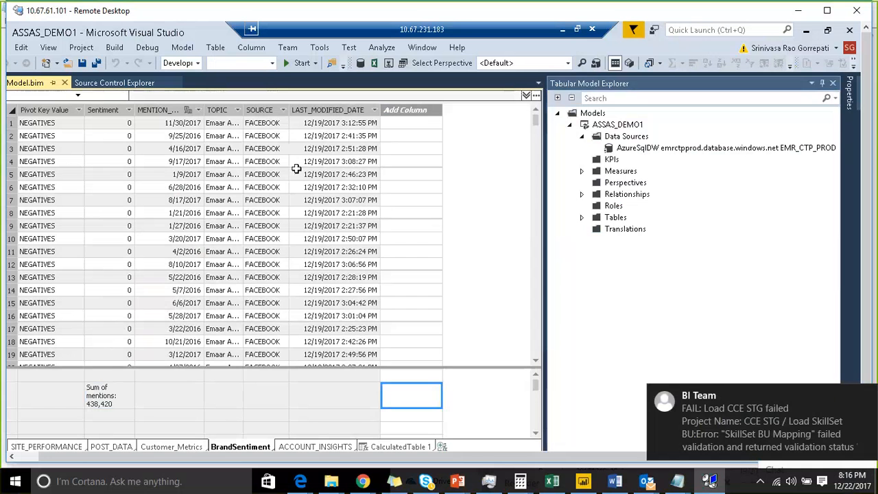
pyautogui.click(865, 399)
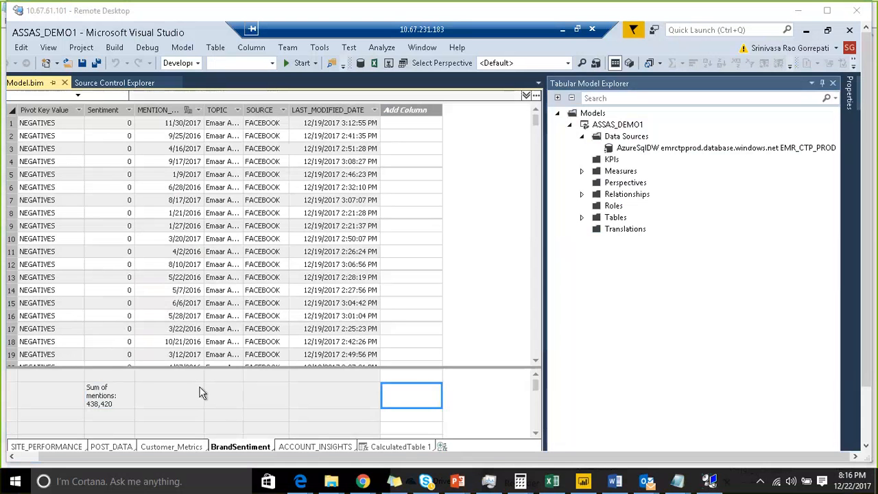
# Step: Start a new KPI based on the Sum of mentions measure and move its dialog clear of the measure grid
pyautogui.click(110, 406)
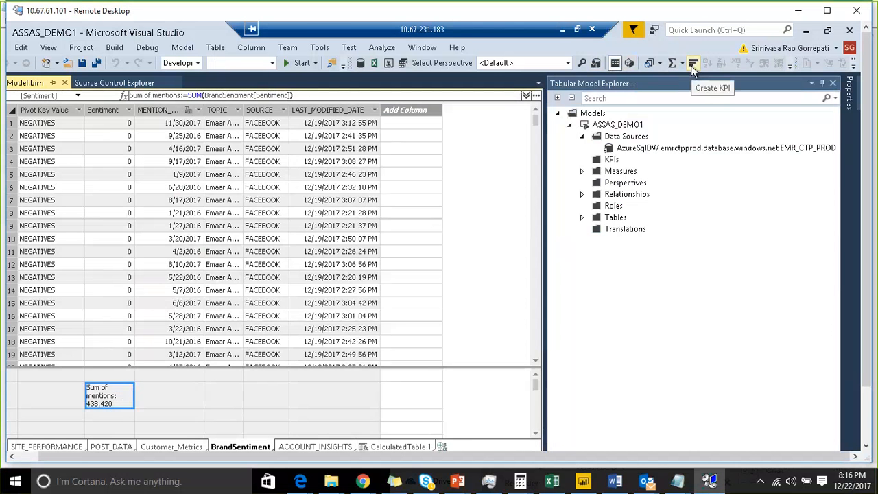
pyautogui.rightClick(116, 397)
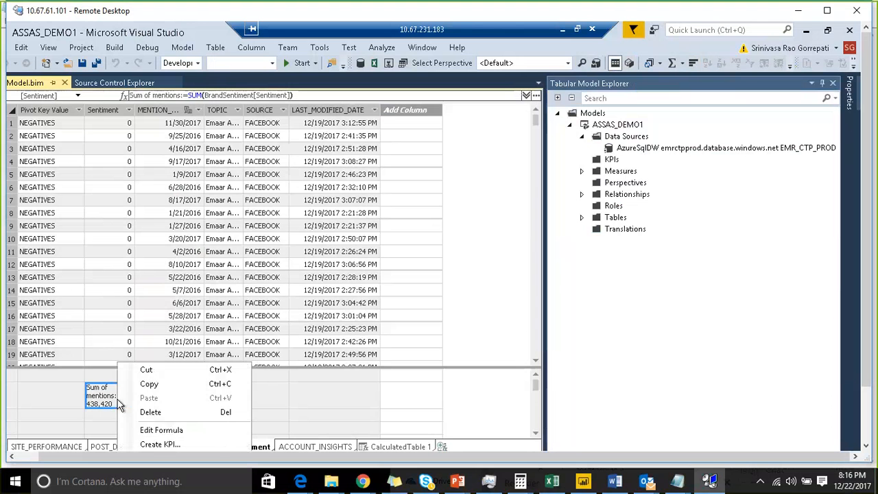
pyautogui.click(162, 445)
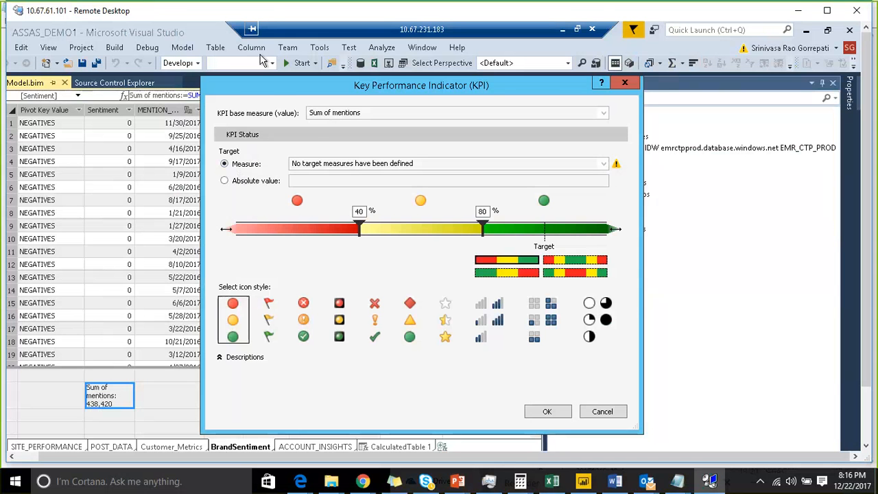
pyautogui.moveTo(269, 86); pyautogui.dragTo(456, 77)
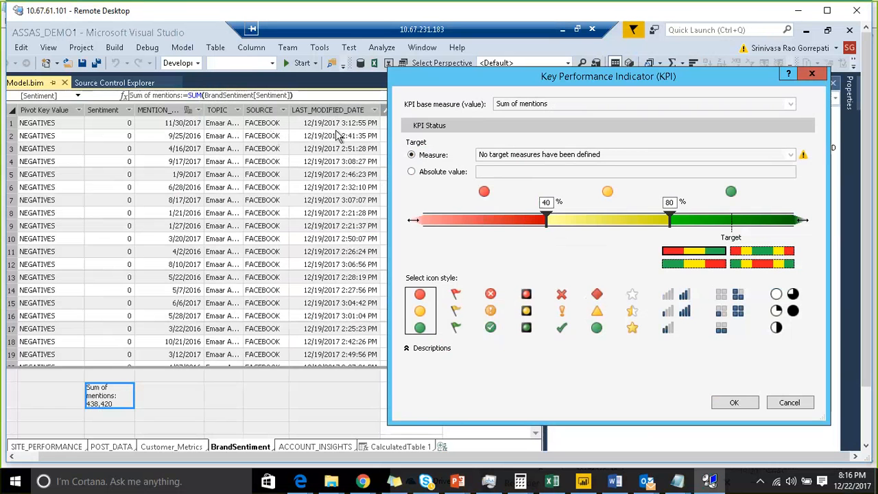
# Step: Set the KPI's target to an absolute value of 3000
pyautogui.click(439, 173)
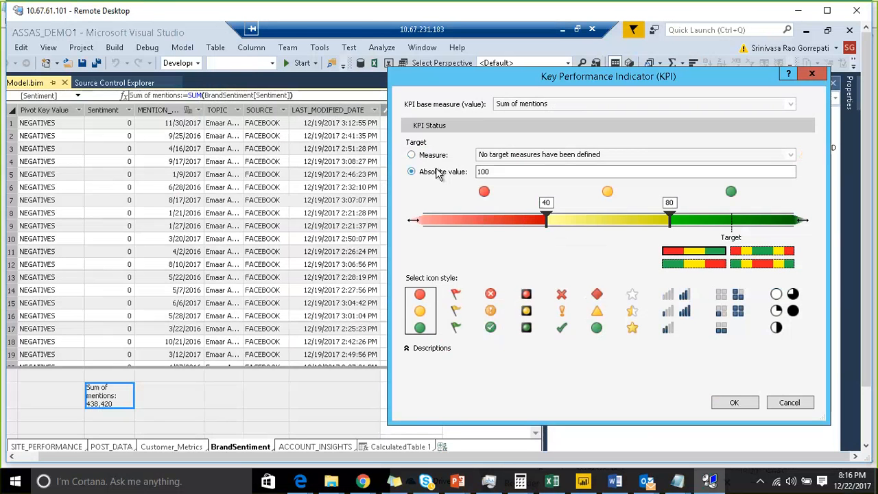
pyautogui.moveTo(513, 173); pyautogui.dragTo(478, 173)
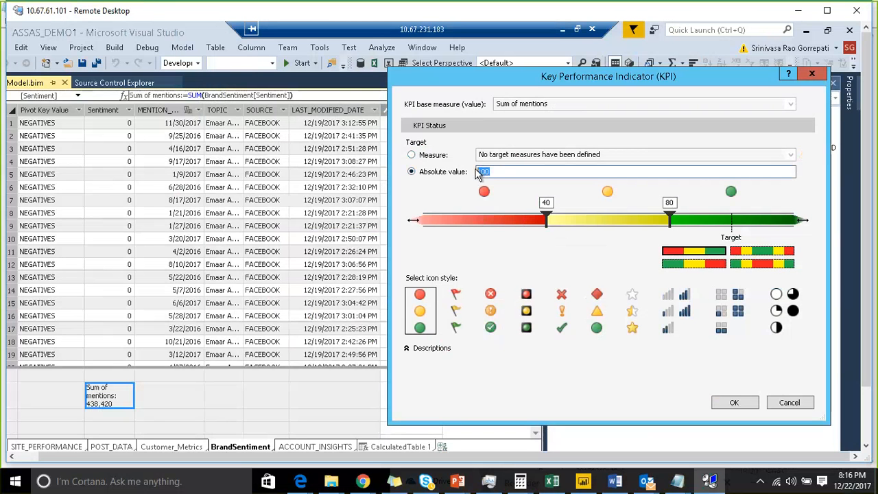
pyautogui.write('1000')
pyautogui.press('Tab')
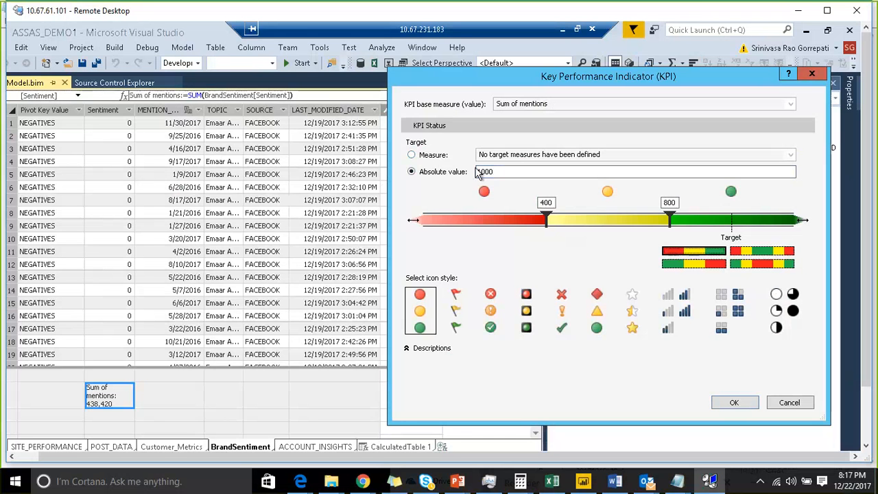
pyautogui.moveTo(518, 172); pyautogui.dragTo(474, 171)
pyautogui.write('3900')
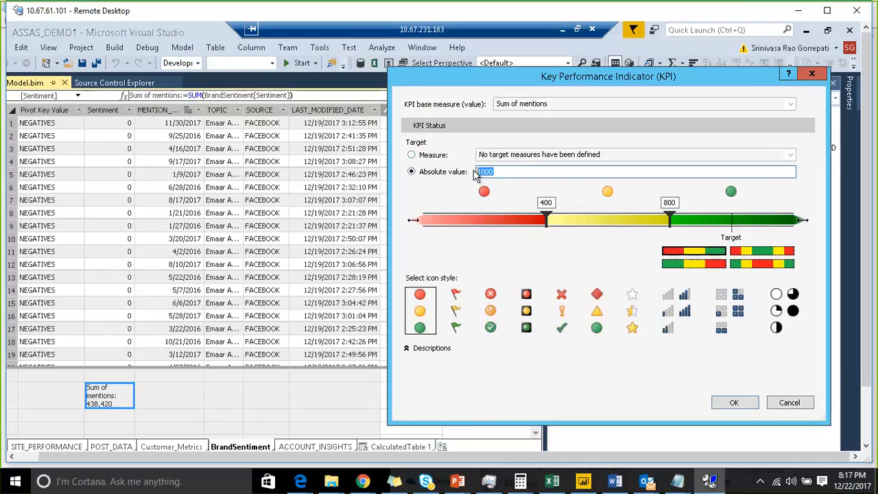
pyautogui.press('BackSpace')
pyautogui.press('BackSpace')
pyautogui.press('BackSpace')
pyautogui.write('000')
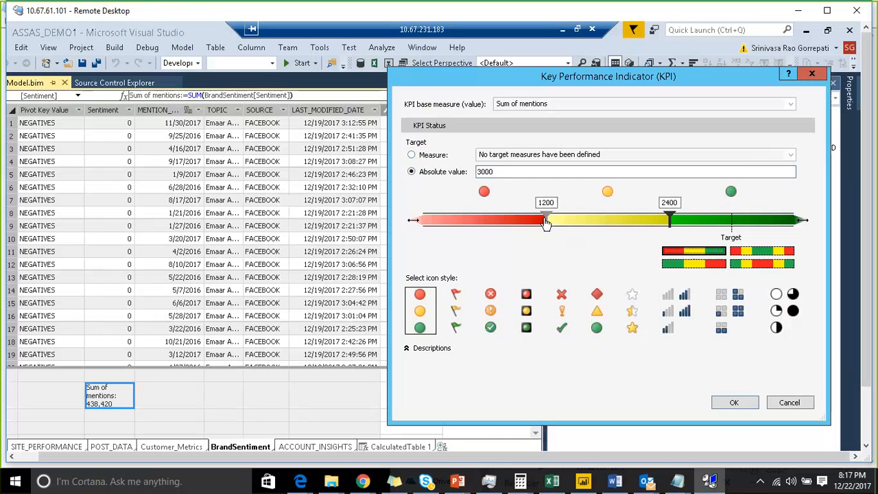
# Step: Set the KPI's status thresholds to 1500 and 2300
pyautogui.moveTo(547, 221); pyautogui.dragTo(579, 223)
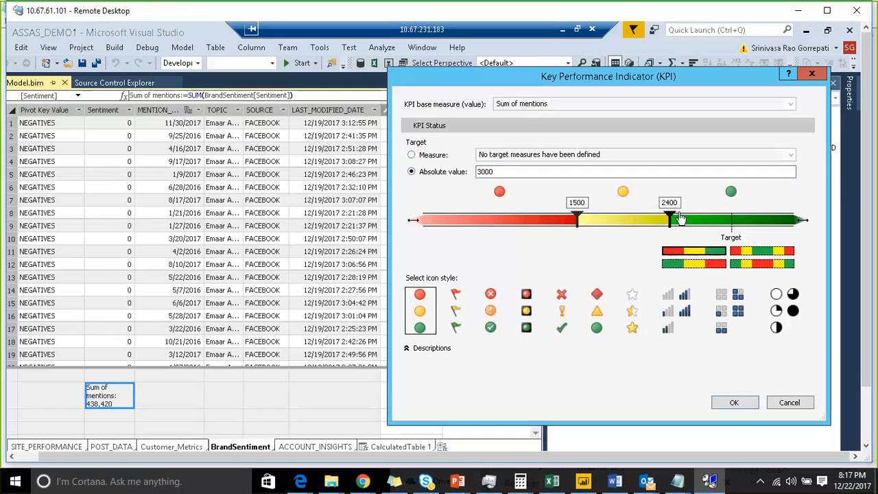
pyautogui.moveTo(670, 220)
pyautogui.mouseDown()
pyautogui.moveTo(707, 221)
pyautogui.moveTo(666, 227)
pyautogui.mouseUp()
pyautogui.doubleClick(663, 203)
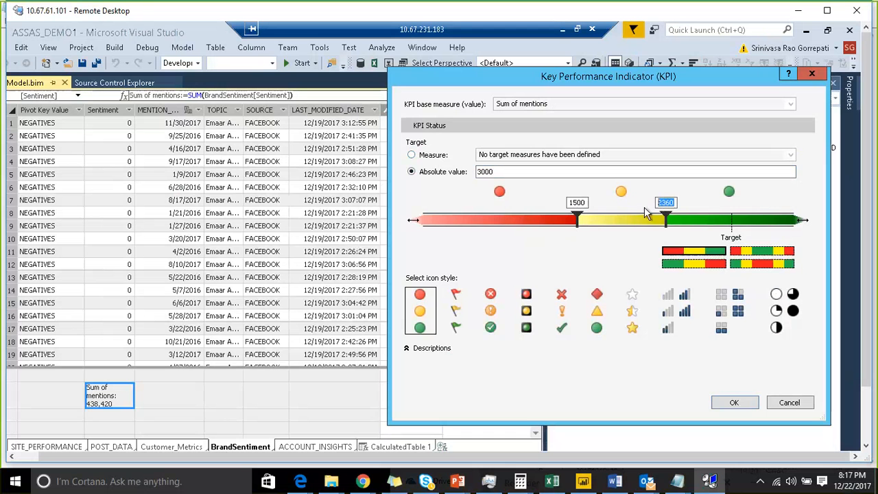
pyautogui.write('2300')
pyautogui.click(644, 207)
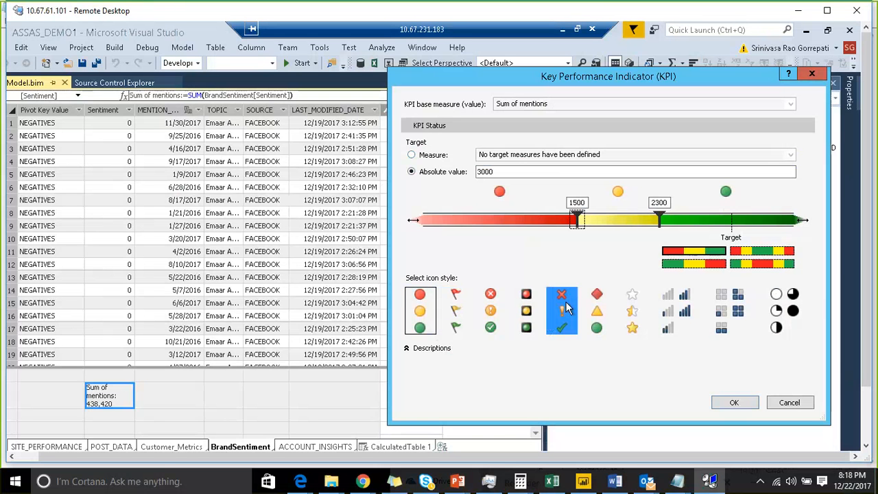
# Step: Create the KPI with the circled cross, exclamation mark and check icon style, and expand KPIs in Tabular Model Explorer
pyautogui.click(491, 312)
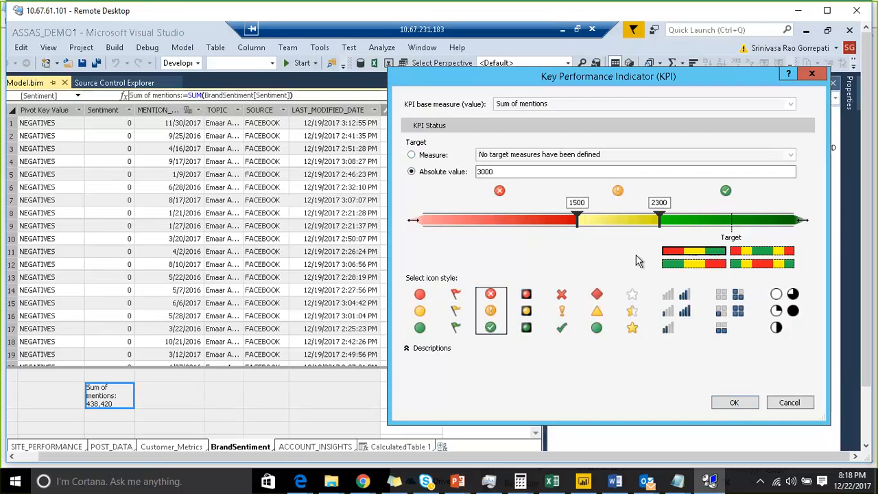
pyautogui.click(731, 402)
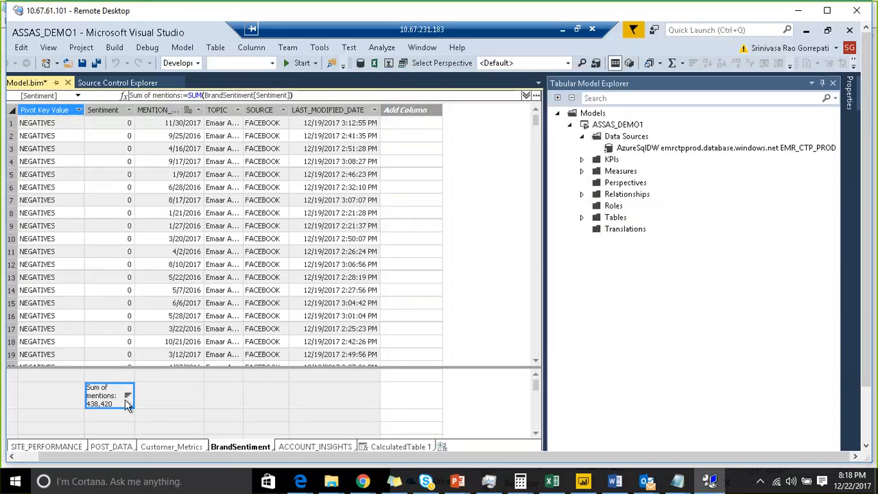
pyautogui.click(583, 161)
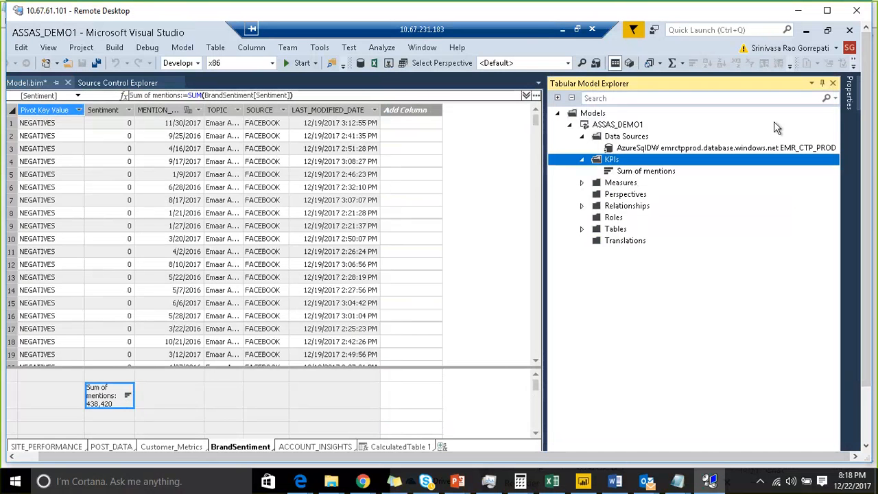
# Step: Build the ASSAS_DEMO1 project from Solution Explorer and close the build output
pyautogui.moveTo(871, 161); pyautogui.dragTo(873, 302)
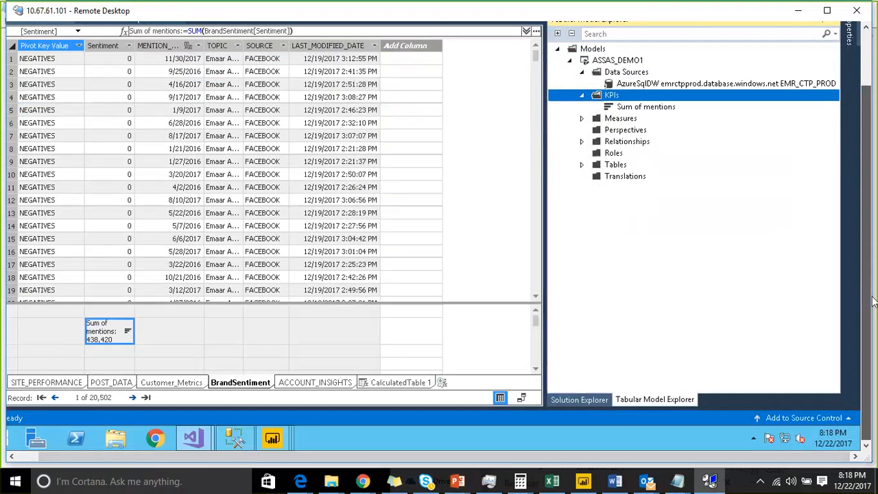
pyautogui.click(580, 400)
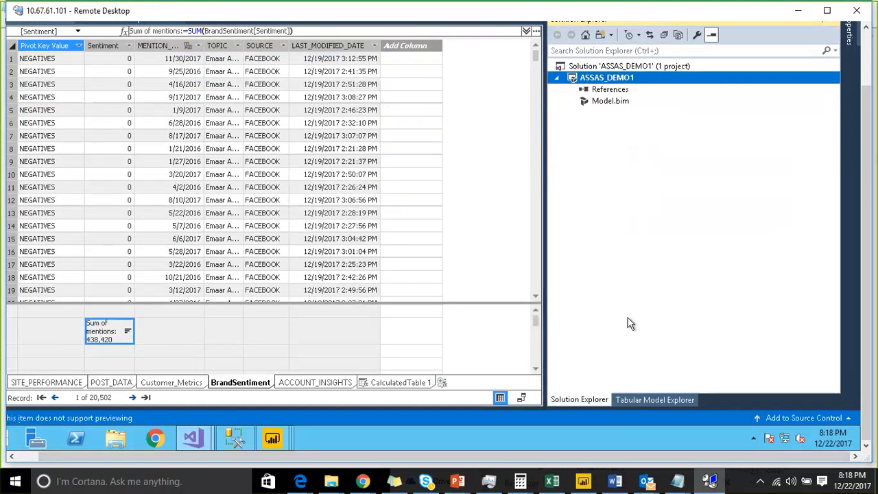
pyautogui.rightClick(644, 77)
pyautogui.click(687, 86)
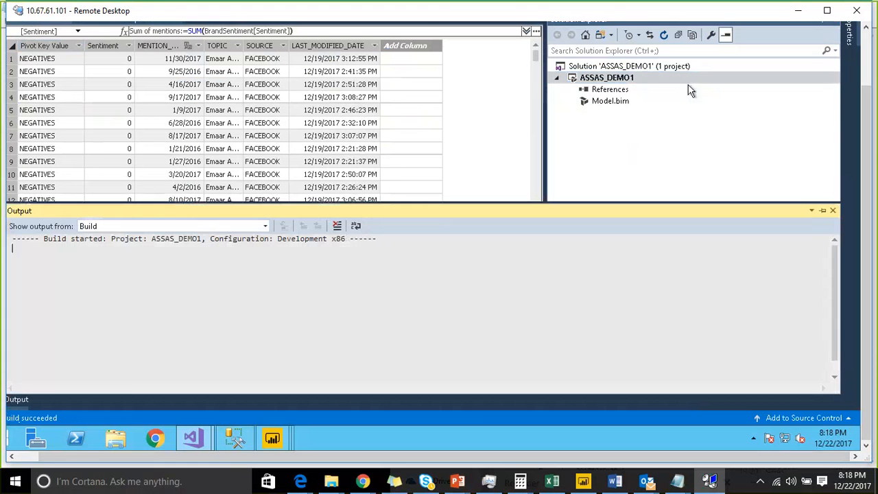
pyautogui.click(833, 210)
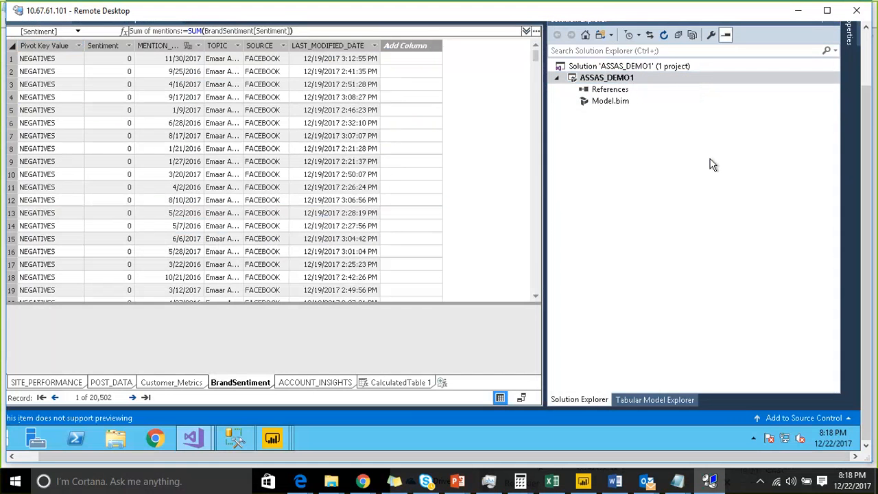
# Step: Deploy the ASSAS_DEMO1 project with its new KPI, then close the deployment report and the output
pyautogui.click(639, 79)
pyautogui.rightClick(638, 81)
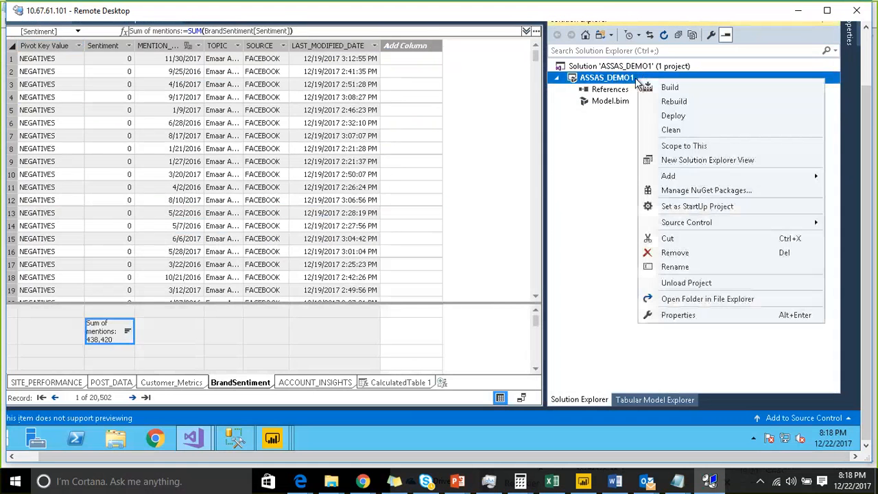
pyautogui.click(677, 116)
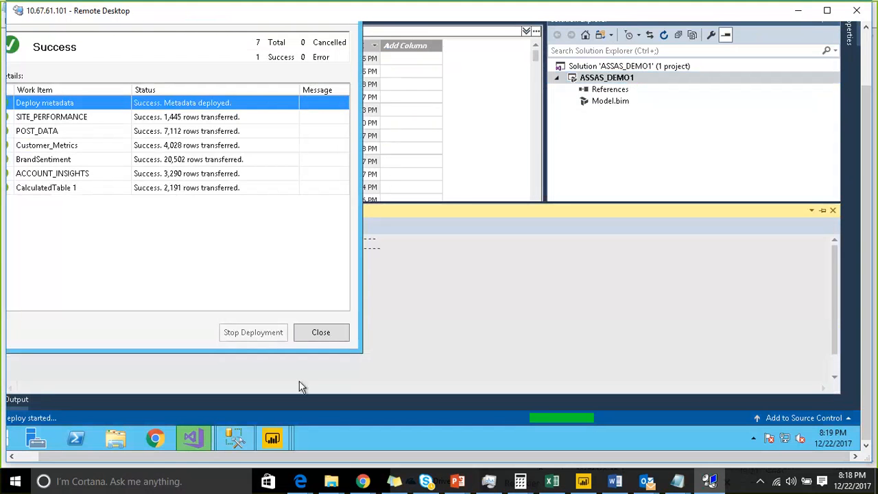
pyautogui.moveTo(494, 456); pyautogui.dragTo(337, 459)
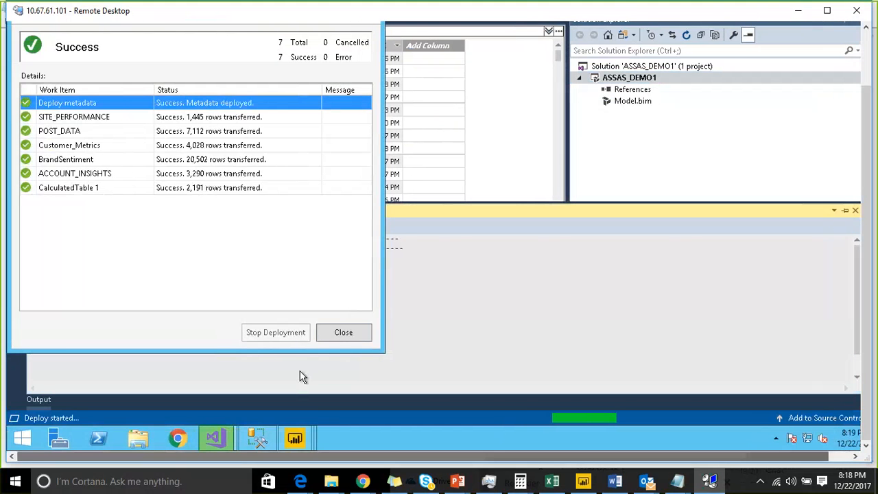
pyautogui.click(339, 334)
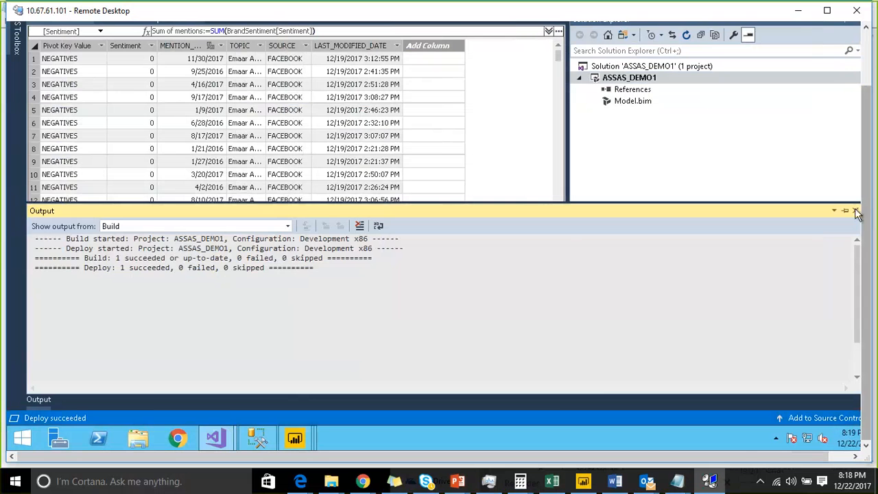
pyautogui.click(855, 211)
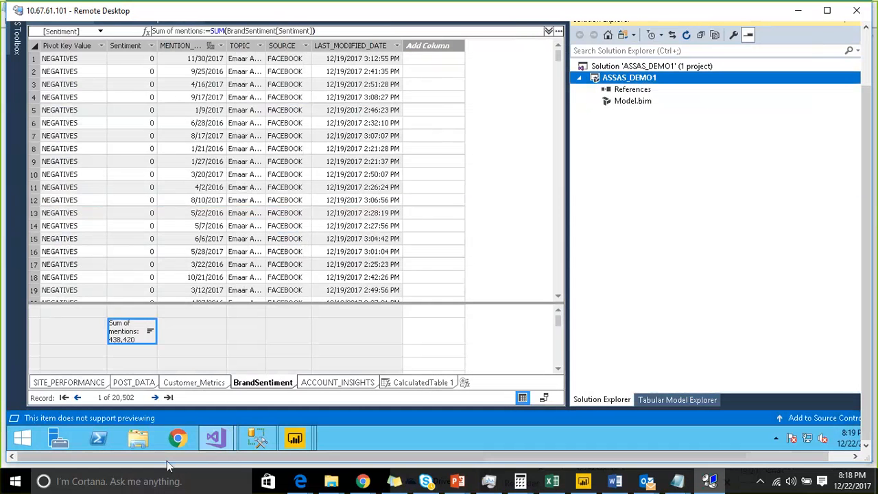
# Step: Switch to an empty Power BI Desktop report and start a connection to a SQL Server Analysis Services database
pyautogui.click(294, 438)
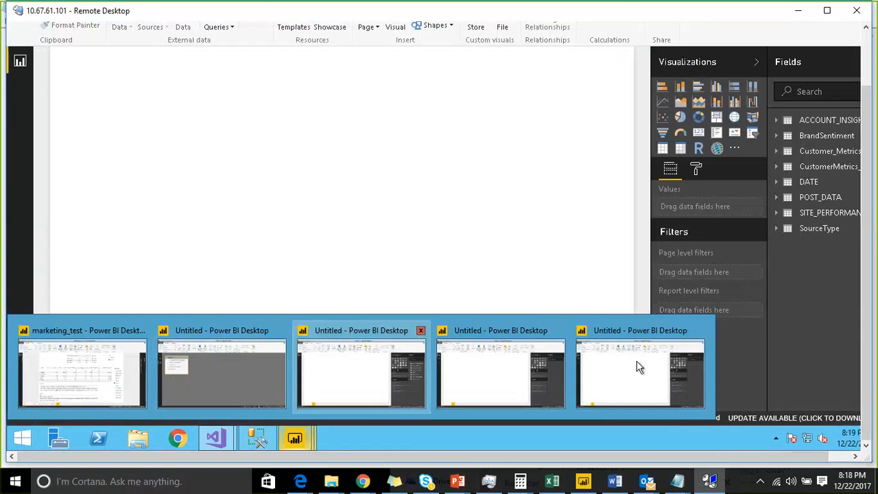
pyautogui.click(637, 366)
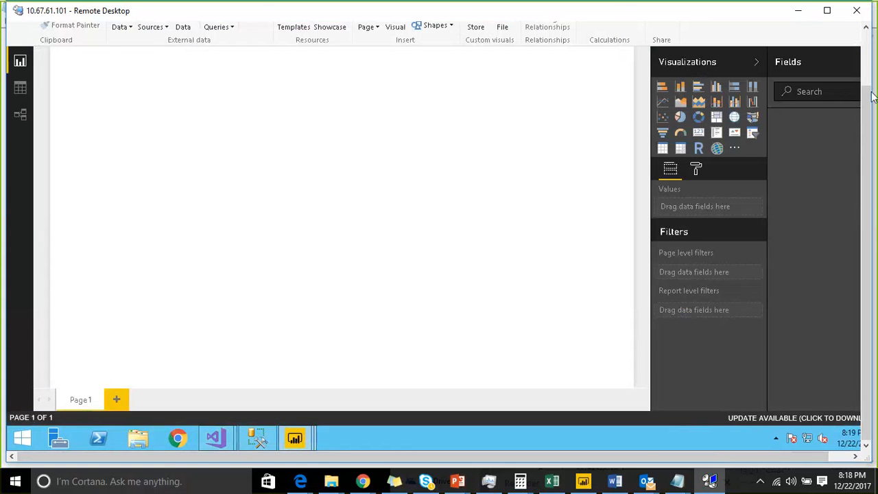
pyautogui.click(864, 69)
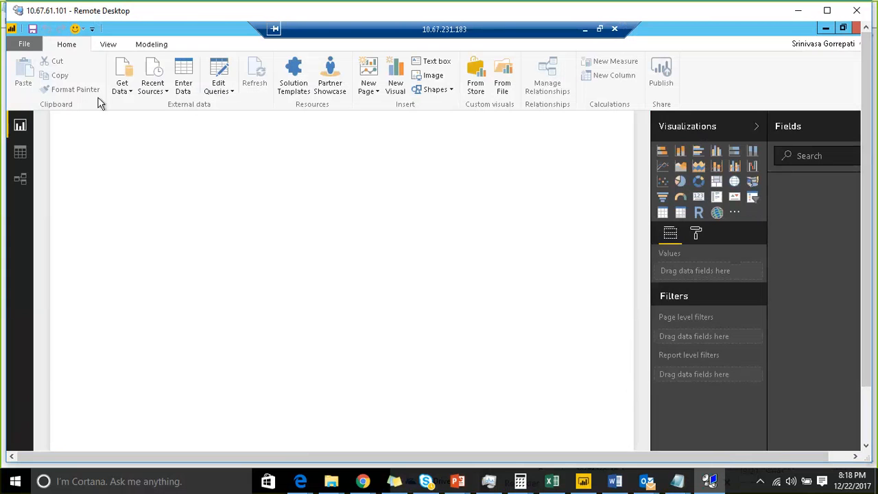
pyautogui.click(123, 88)
pyautogui.click(156, 208)
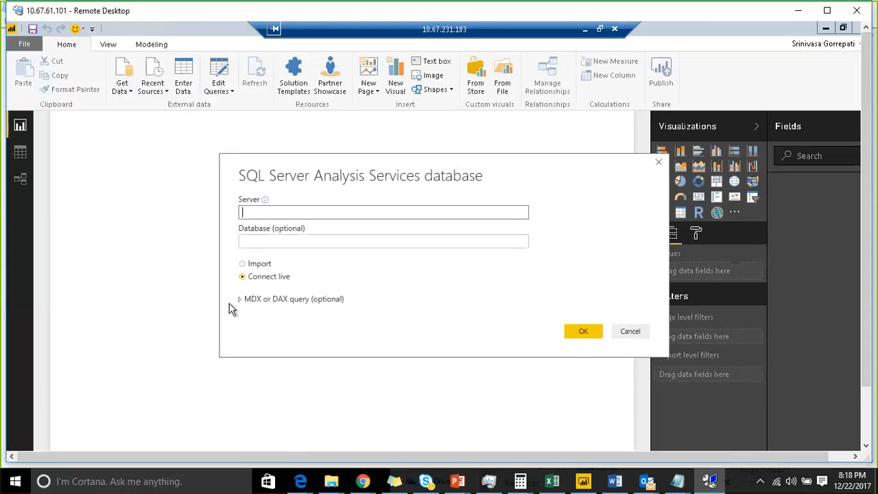
pyautogui.scroll(-1, 868, 376)
pyautogui.scroll(-5, 868, 376)
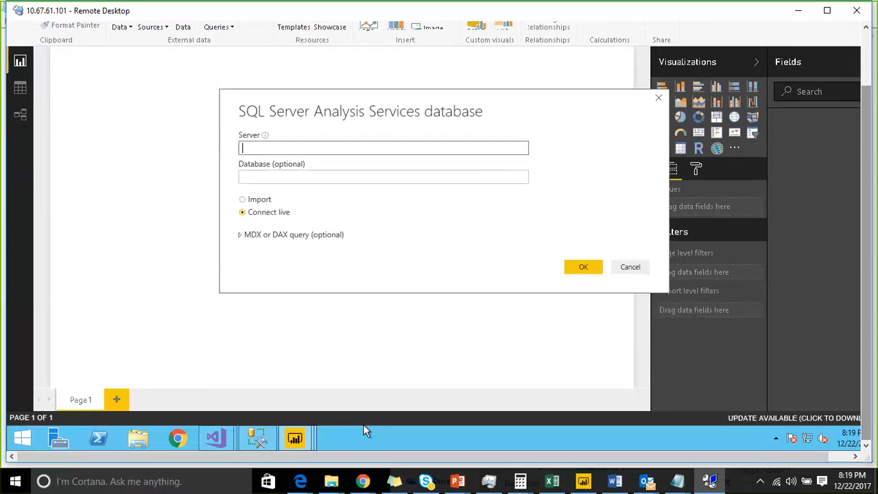
# Step: Switch to SQL Server Management Studio and copy the Analysis Services server name EMRHOIDSCLDP3\SQLSERVERNEW from a new server connection dialog
pyautogui.click(262, 438)
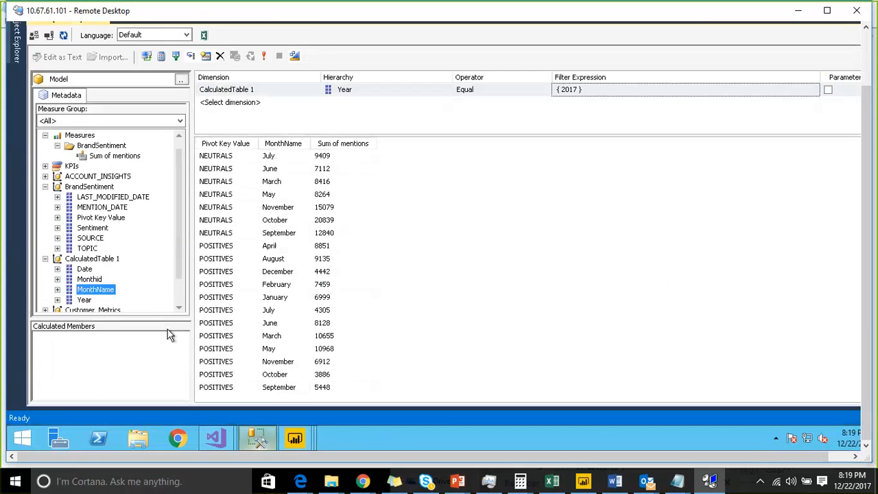
pyautogui.click(17, 42)
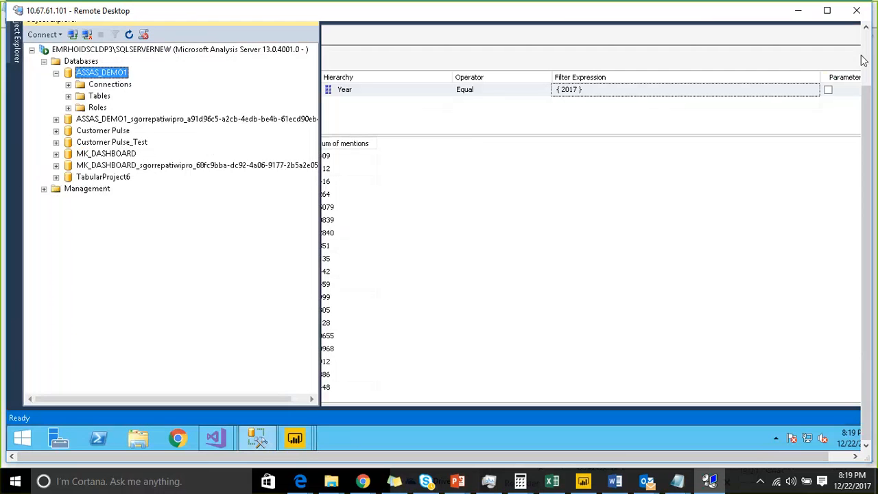
pyautogui.scroll(5, 864, 60)
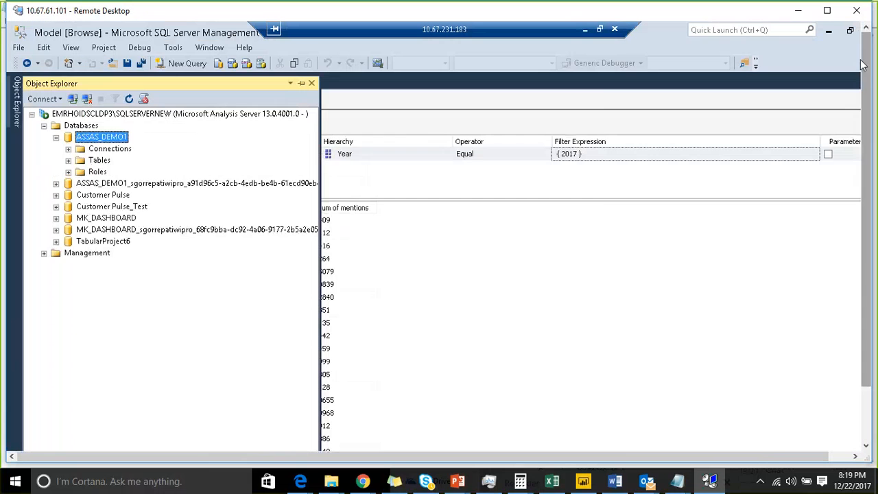
pyautogui.click(72, 100)
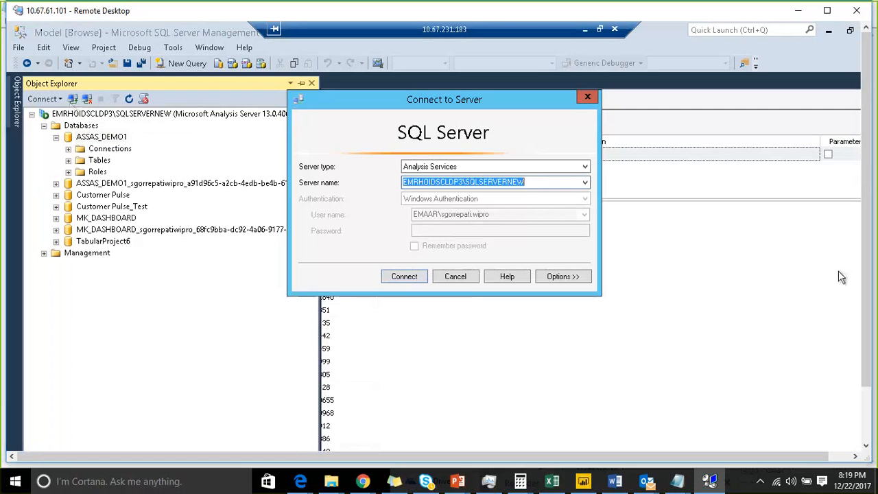
pyautogui.moveTo(865, 294); pyautogui.dragTo(869, 404)
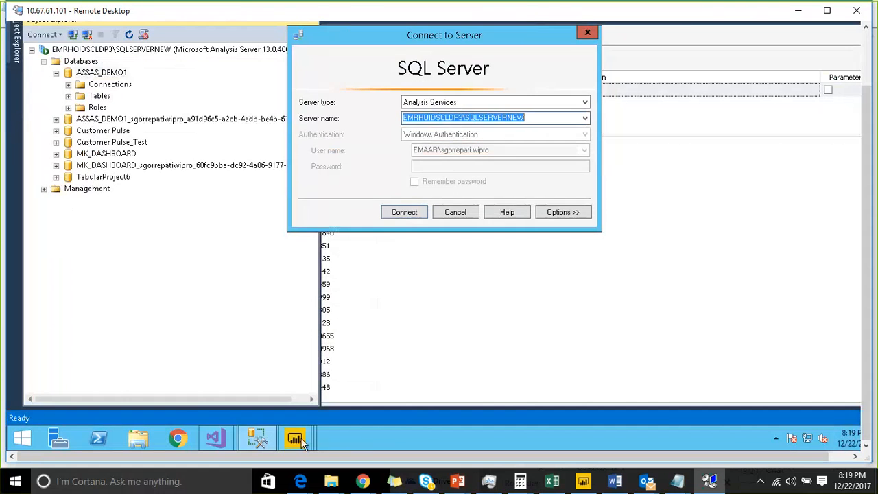
# Step: Return to Power BI Desktop and connect live to the ASSAS_DEMO1 Model on server EMRHOIDSCLDP3\SQLSERVERNEW
pyautogui.moveTo(295, 439)
pyautogui.click(502, 387)
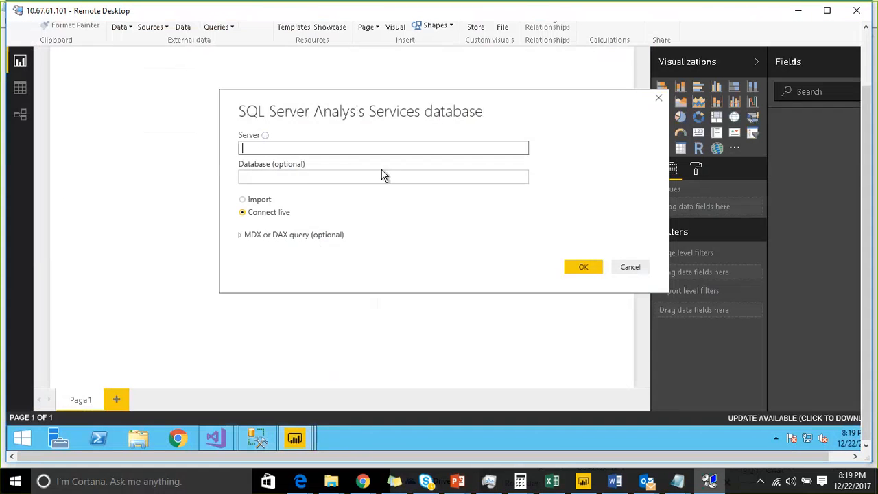
pyautogui.write('EMRHOIDSCLDP3\\SQLSERVERNEW')
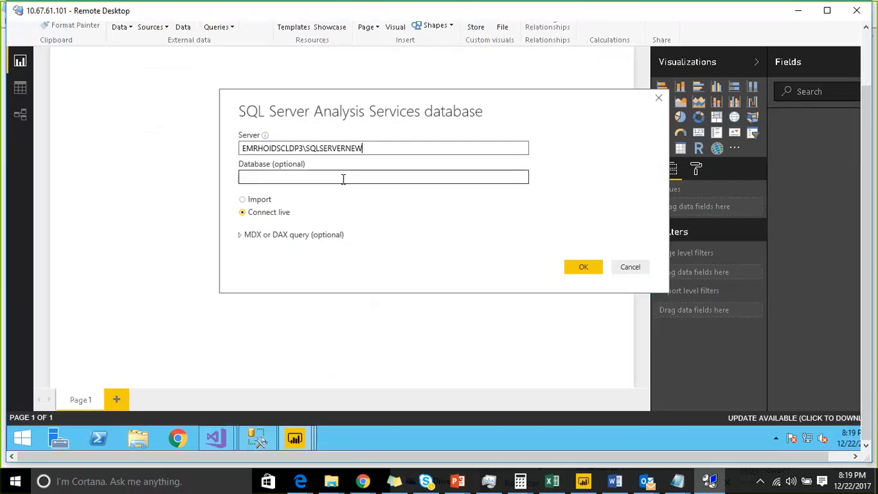
pyautogui.click(581, 266)
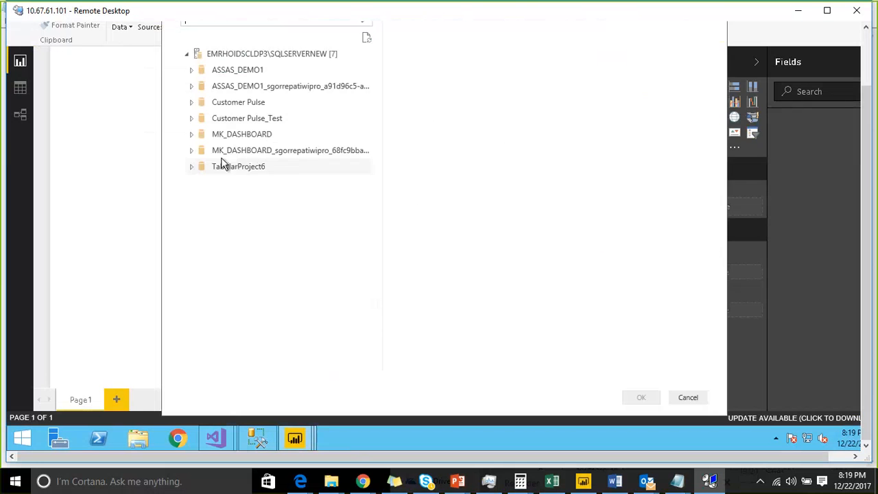
pyautogui.click(192, 70)
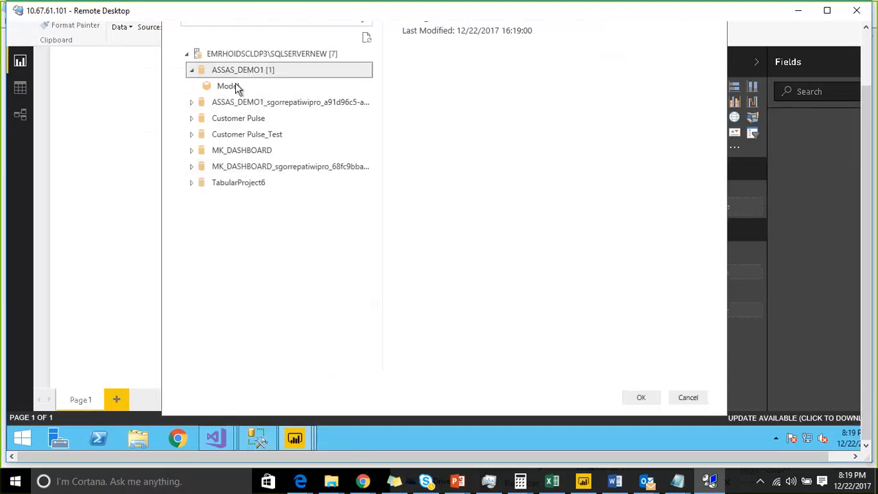
pyautogui.click(237, 85)
pyautogui.click(640, 398)
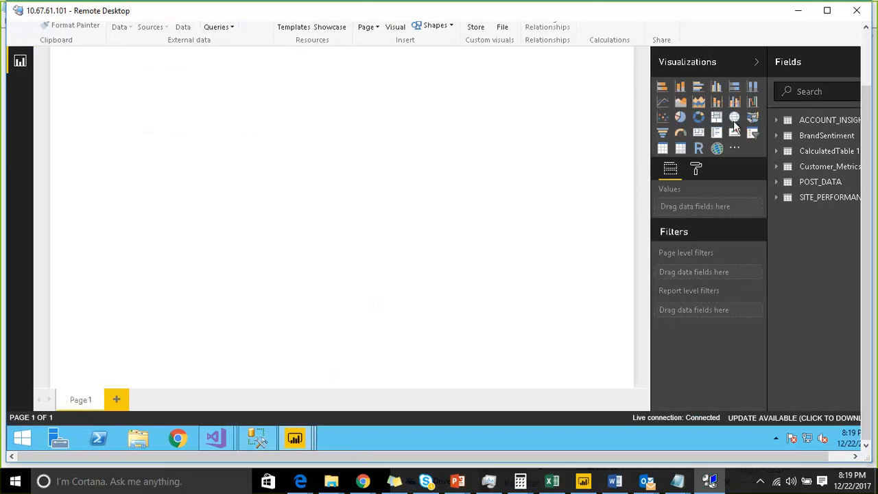
# Step: Insert an enlarged table visual on Page1 and expand the BrandSentiment fields in a widened field list
pyautogui.click(662, 148)
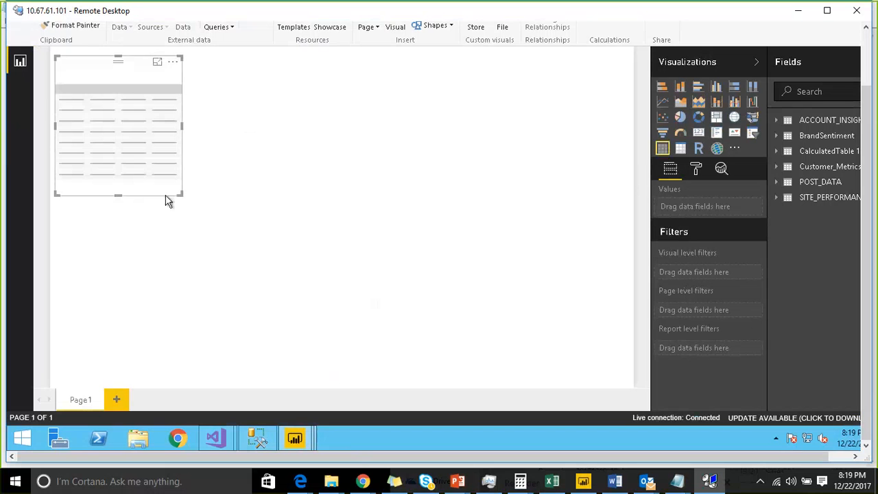
pyautogui.moveTo(181, 195); pyautogui.dragTo(404, 327)
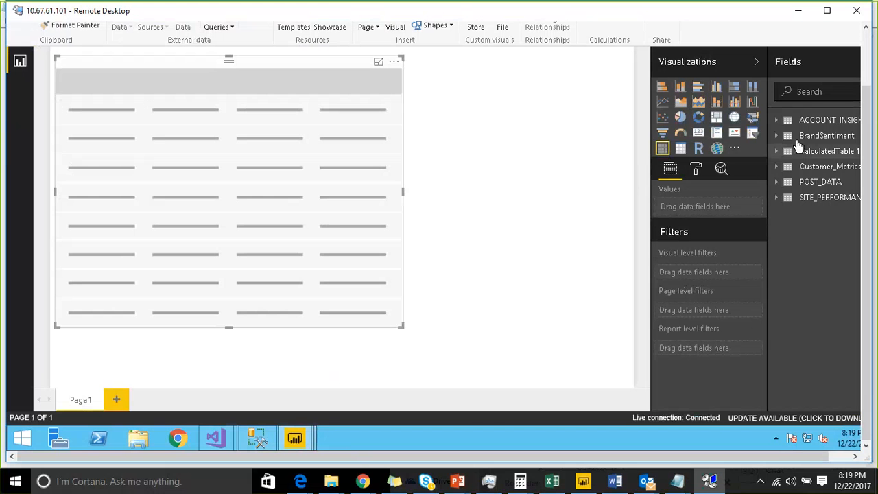
pyautogui.click(777, 136)
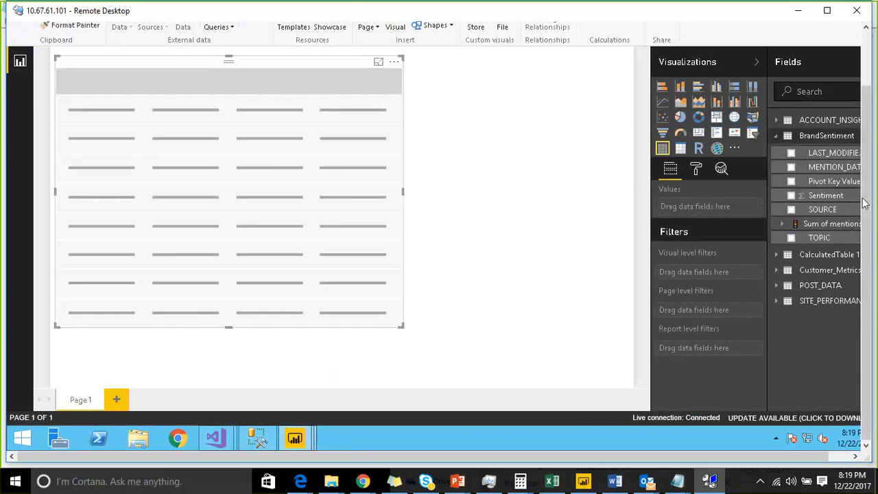
pyautogui.moveTo(768, 214); pyautogui.dragTo(676, 206)
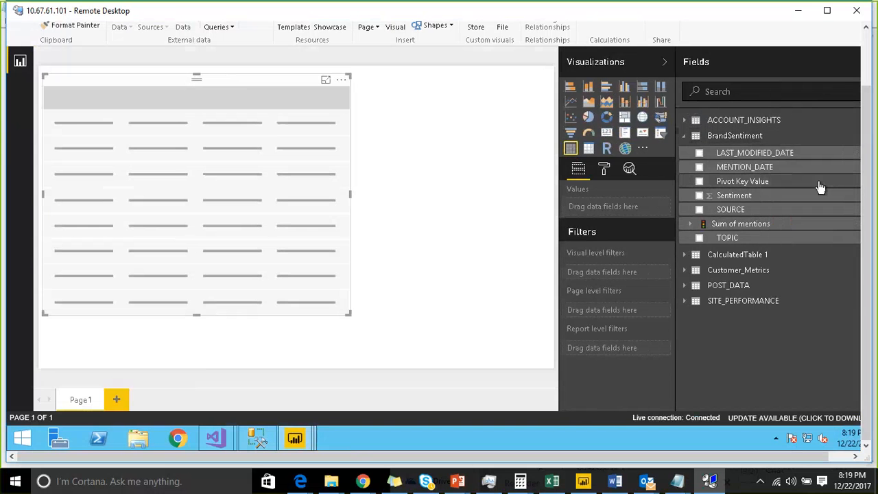
# Step: Fill the table with Pivot Key Value and the Value and Status of the Sum of mentions KPI
pyautogui.moveTo(738, 183); pyautogui.dragTo(172, 178)
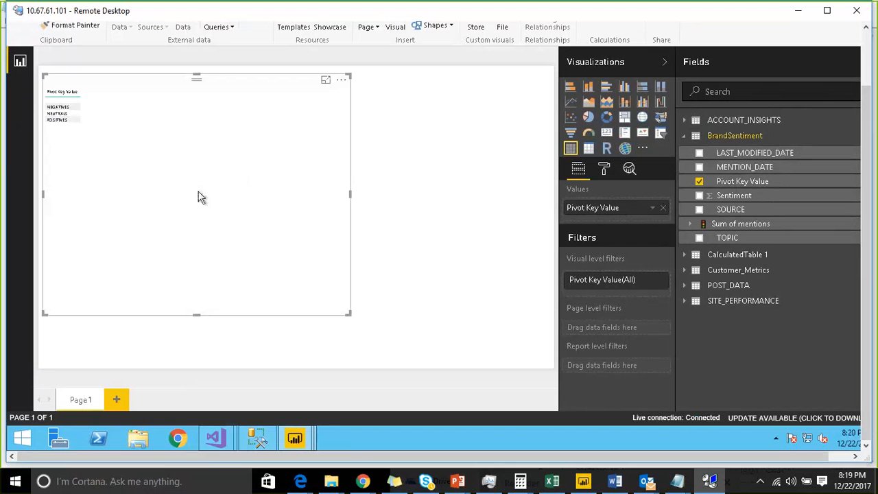
pyautogui.click(707, 226)
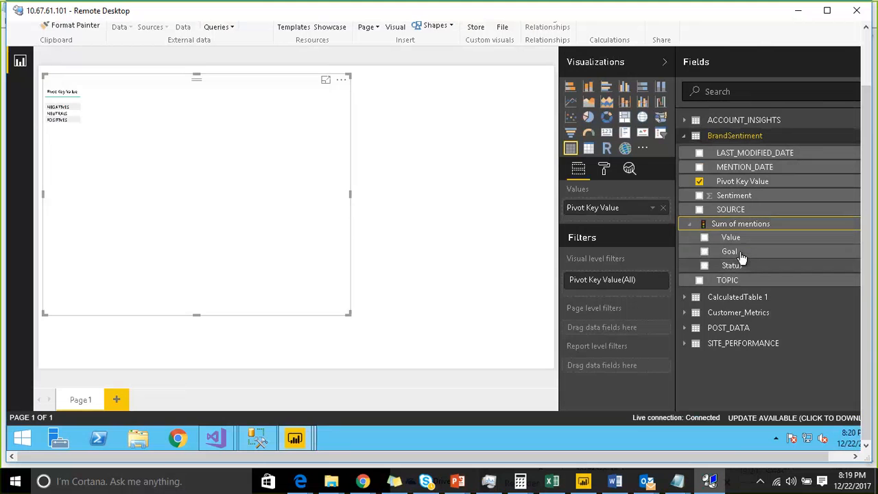
pyautogui.moveTo(738, 239); pyautogui.dragTo(160, 137)
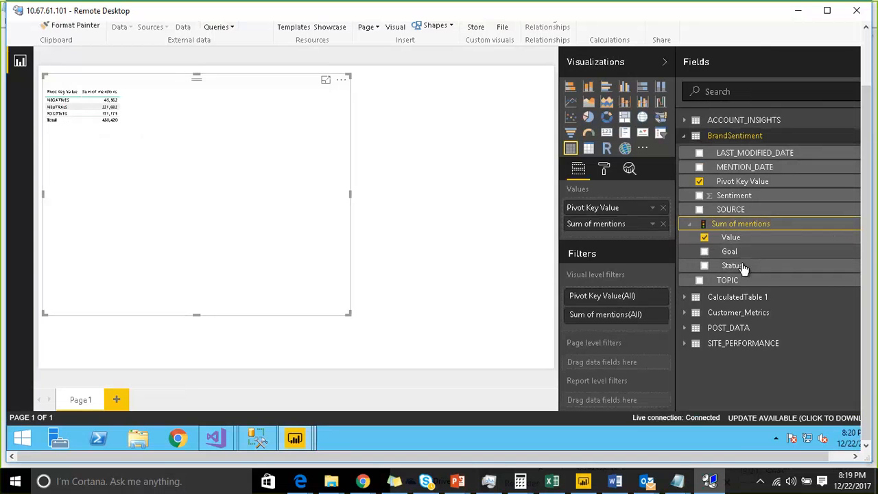
pyautogui.moveTo(743, 269); pyautogui.dragTo(237, 149)
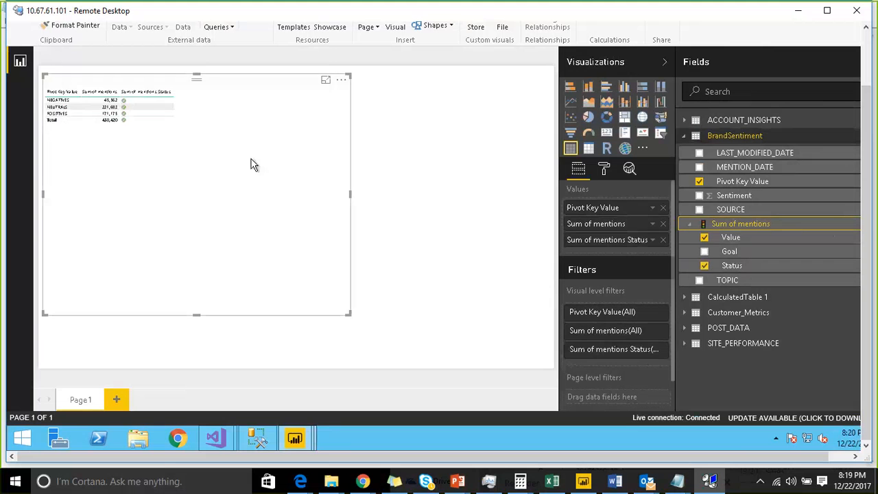
# Step: Shrink the table visual around its data and move it lower on the report page
pyautogui.moveTo(346, 310); pyautogui.dragTo(225, 234)
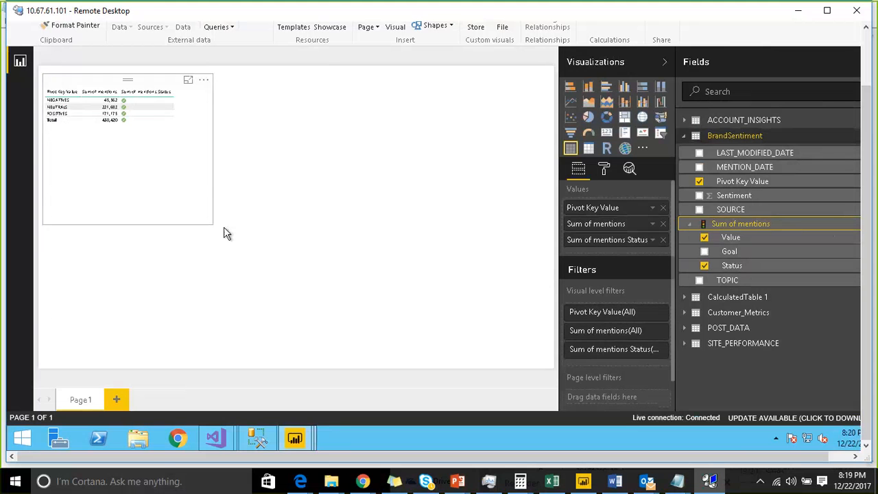
pyautogui.click(226, 235)
pyautogui.moveTo(137, 110); pyautogui.dragTo(173, 179)
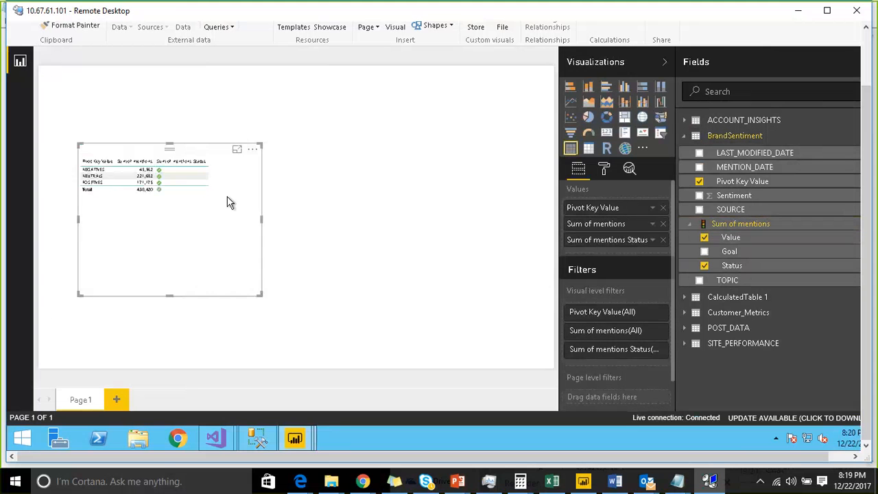
pyautogui.moveTo(261, 293); pyautogui.dragTo(260, 259)
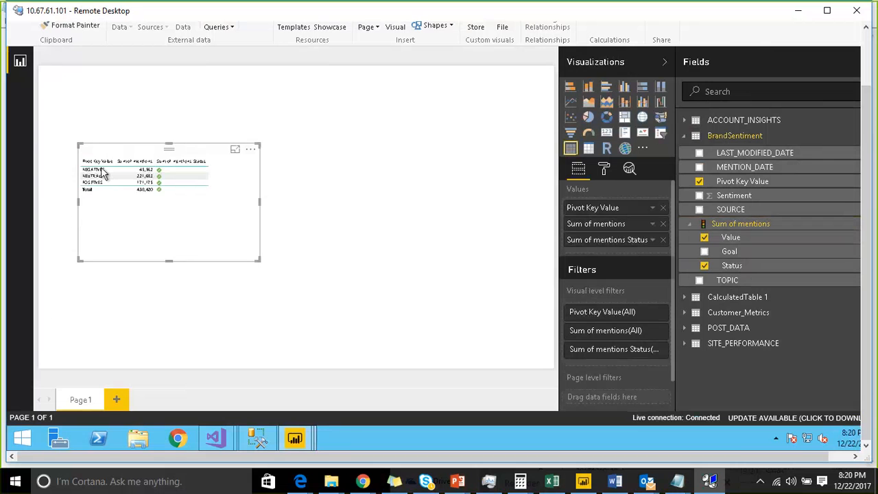
# Step: Set the table's grid text size to 28
pyautogui.click(604, 169)
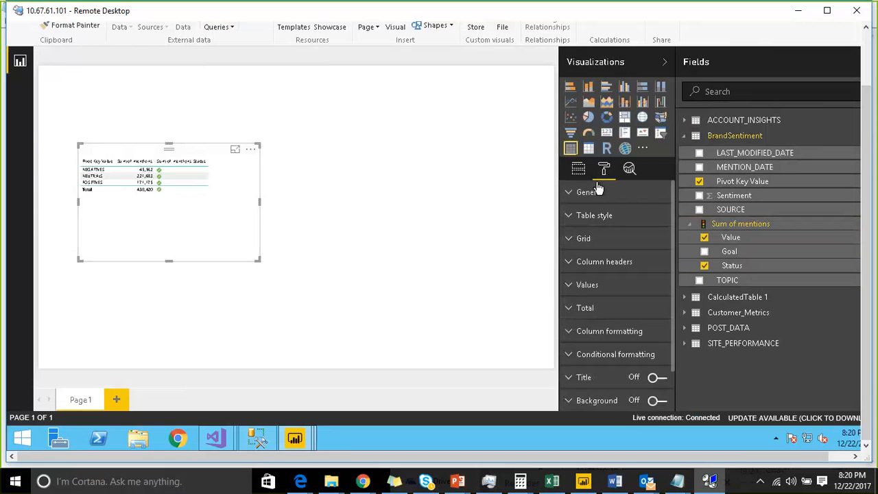
pyautogui.click(571, 242)
pyautogui.scroll(-5, 640, 285)
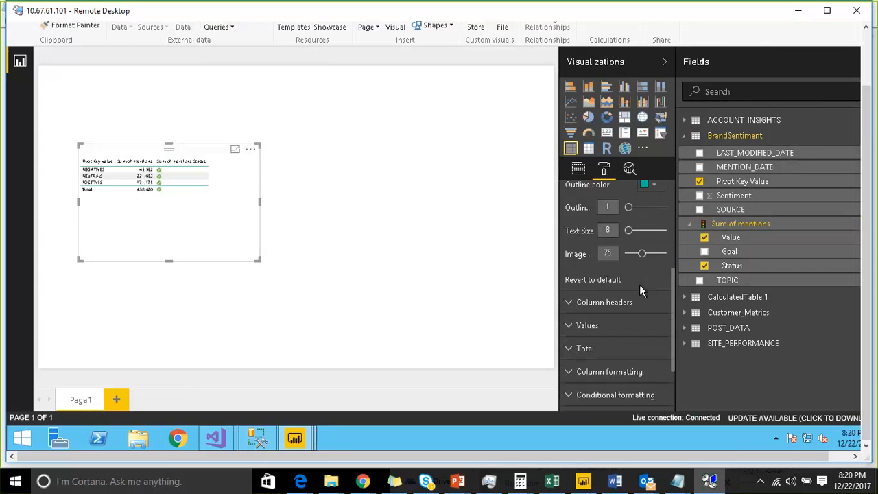
pyautogui.click(651, 231)
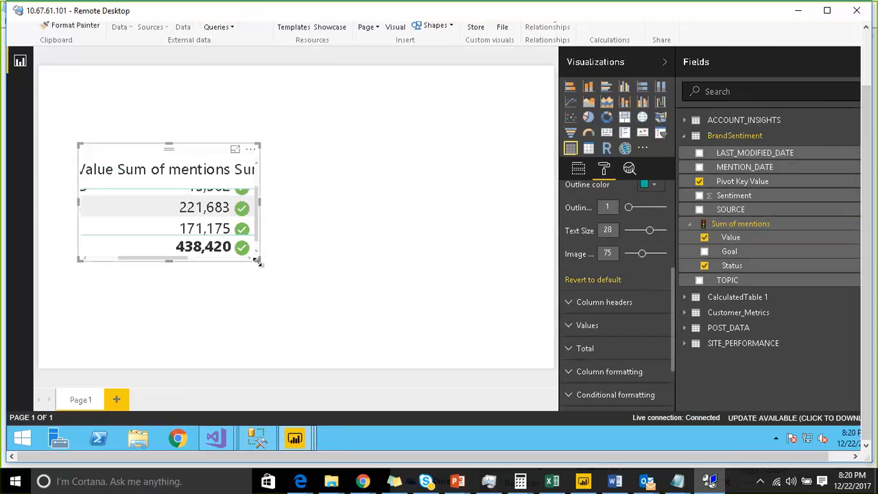
# Step: Enlarge the table so all columns fit, shift it slightly down and left, and trim its width
pyautogui.moveTo(257, 261); pyautogui.dragTo(508, 337)
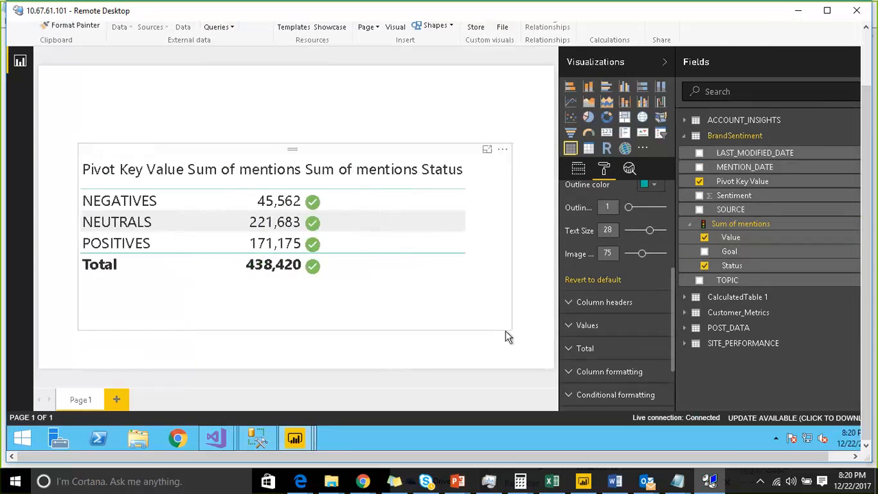
pyautogui.click(508, 337)
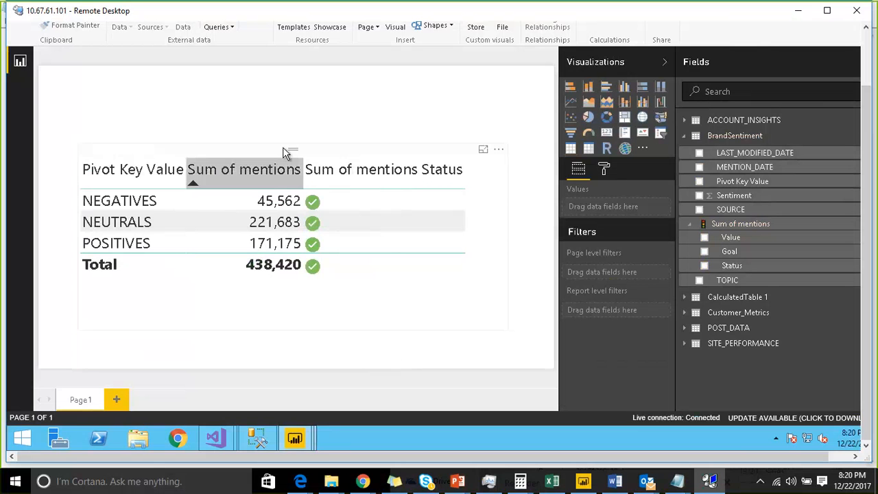
pyautogui.moveTo(283, 148); pyautogui.dragTo(262, 157)
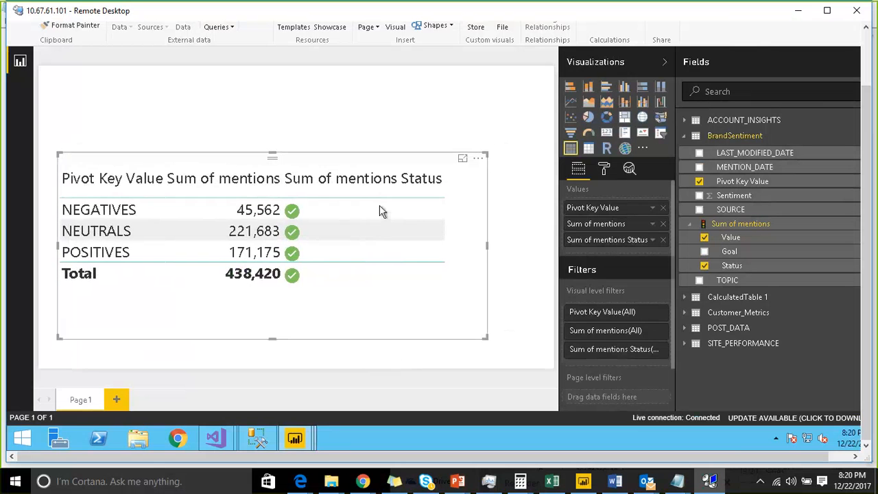
pyautogui.moveTo(487, 250)
pyautogui.mouseDown()
pyautogui.moveTo(389, 238)
pyautogui.moveTo(355, 243)
pyautogui.moveTo(470, 249)
pyautogui.mouseUp()
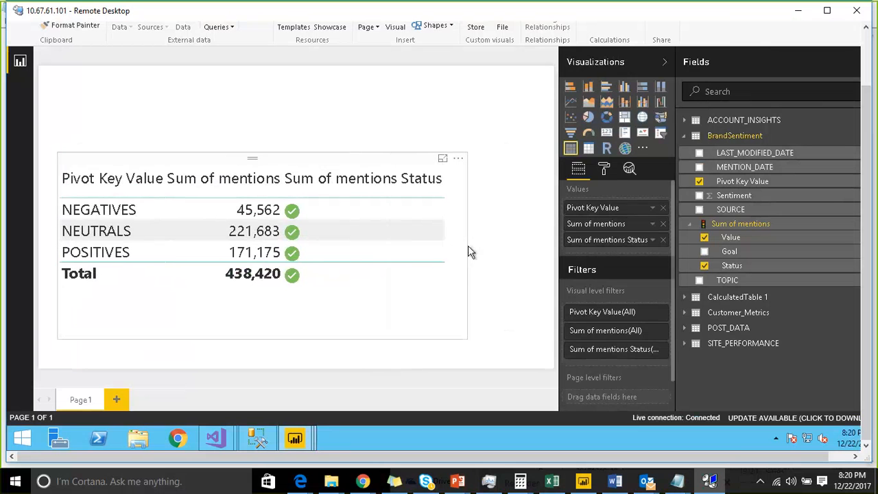
# Step: Add a slicer to the report page based on the Year field of CalculatedTable 1
pyautogui.click(470, 84)
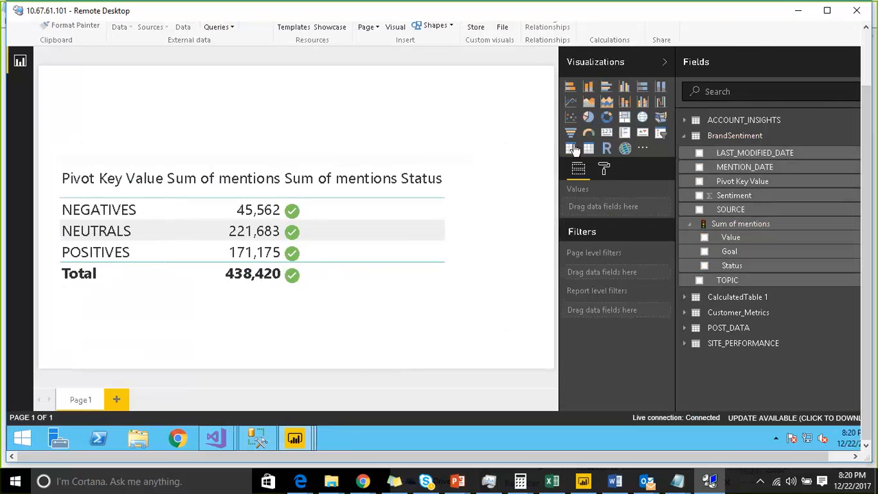
pyautogui.click(660, 133)
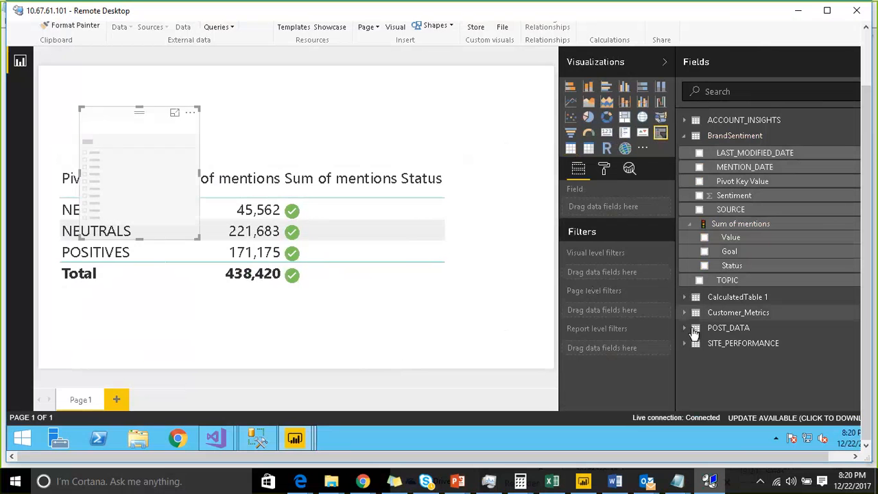
pyautogui.click(706, 297)
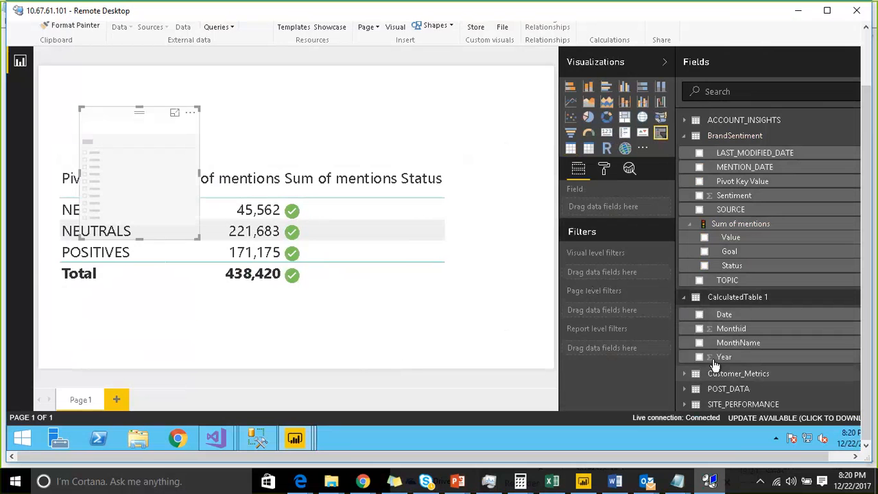
pyautogui.click(702, 358)
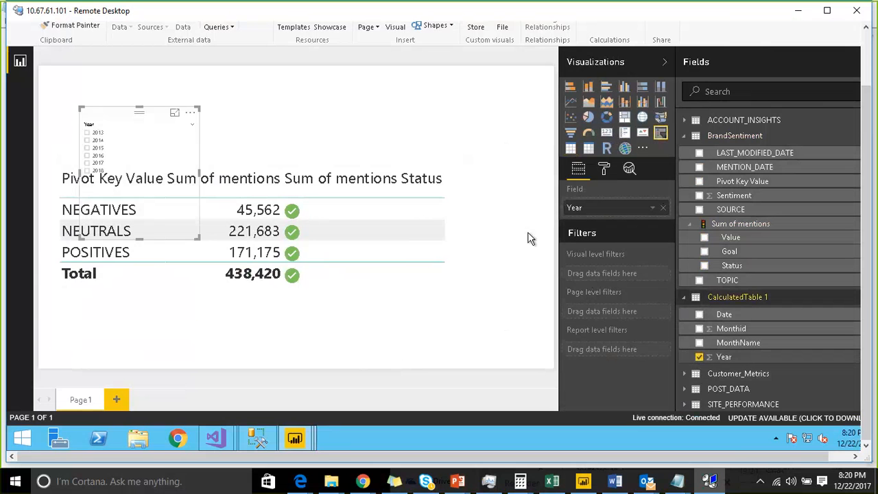
# Step: Add a second slicer on the MonthName field of CalculatedTable 1 and place it near the report page's upper-right corner
pyautogui.click(314, 108)
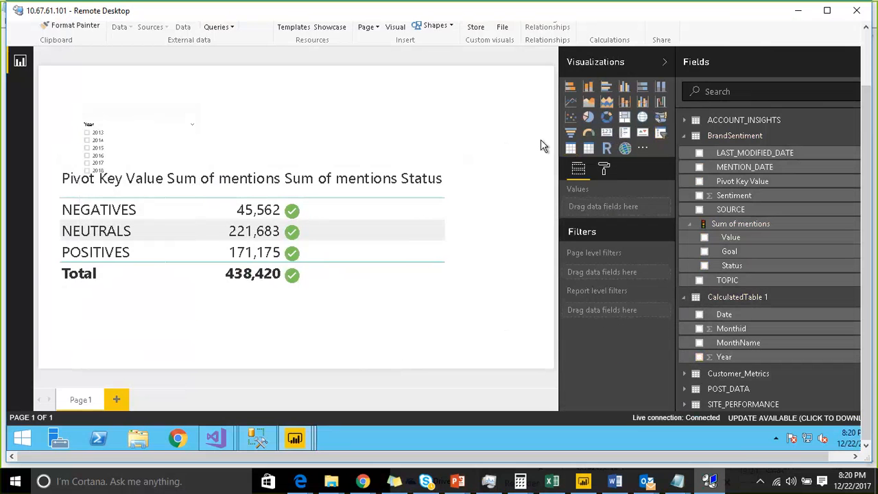
pyautogui.click(660, 133)
pyautogui.click(699, 345)
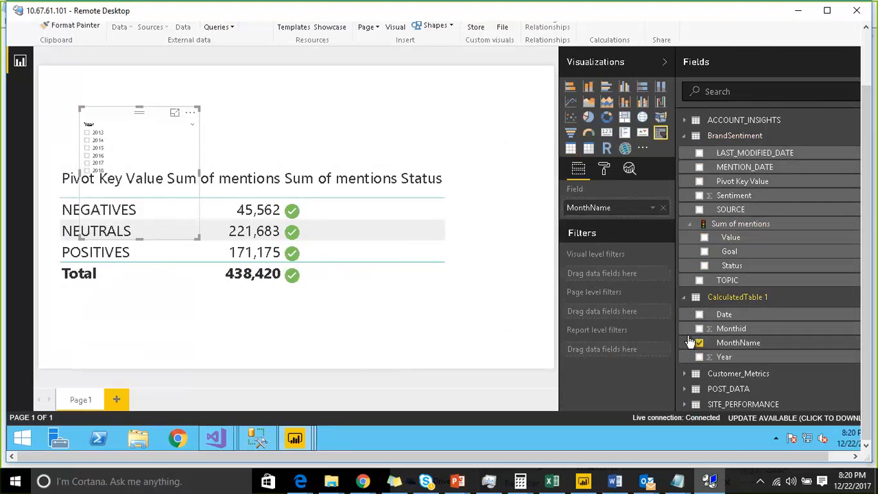
pyautogui.moveTo(130, 113); pyautogui.dragTo(469, 98)
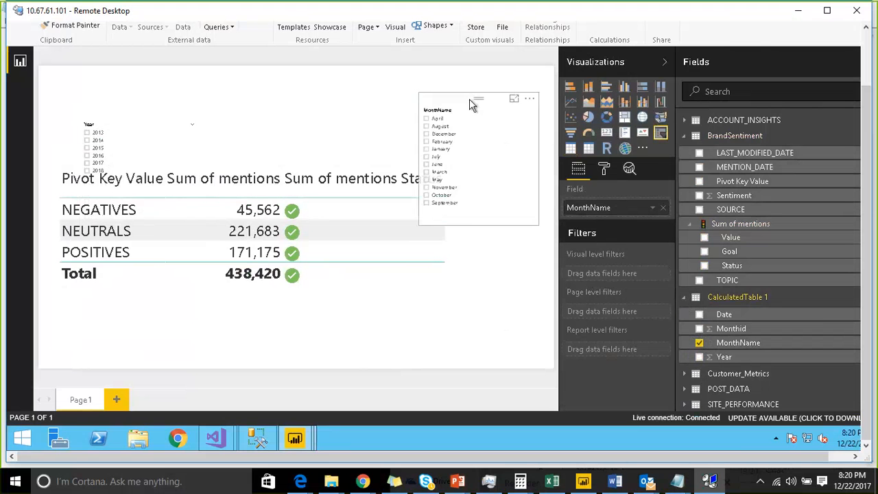
# Step: Align both slicers along the report page's upper edge, shrink the Year slicer, and move the table down below them
pyautogui.moveTo(107, 109); pyautogui.dragTo(107, 71)
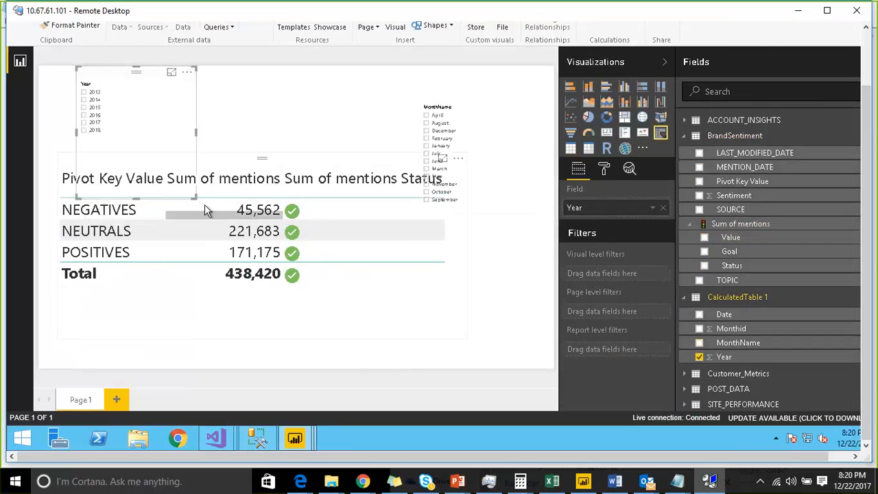
pyautogui.moveTo(196, 197); pyautogui.dragTo(184, 140)
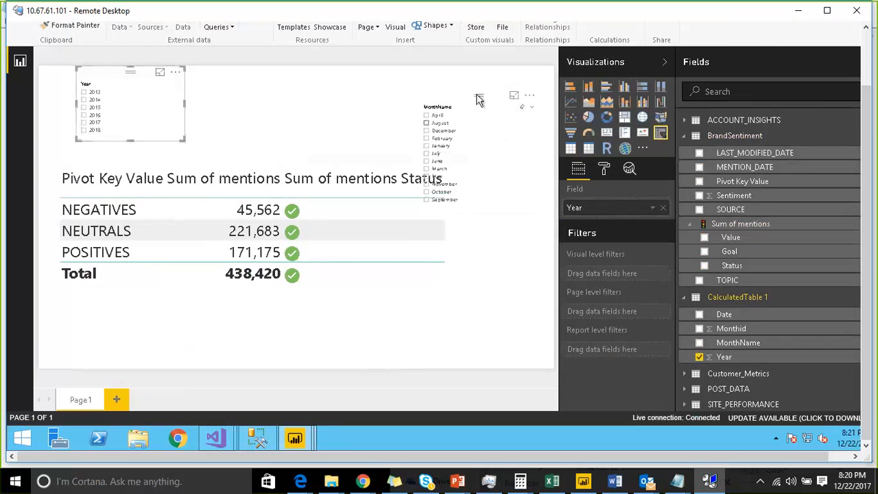
pyautogui.moveTo(476, 92); pyautogui.dragTo(491, 68)
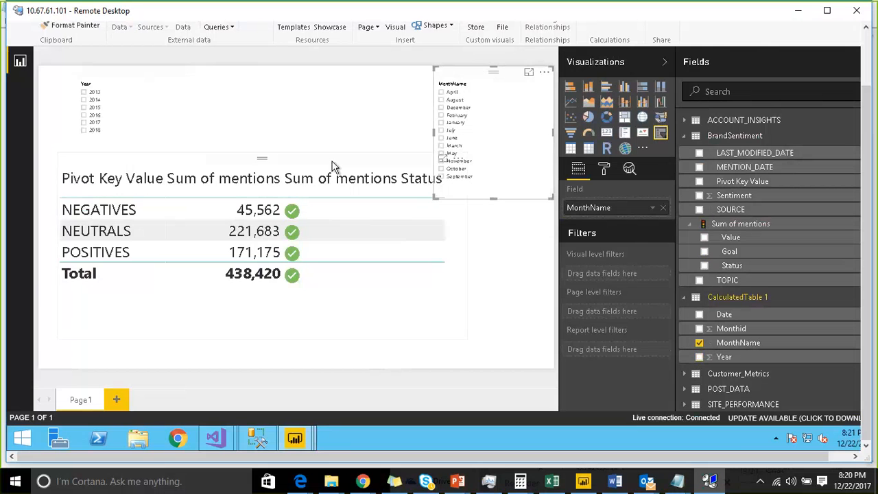
pyautogui.moveTo(294, 170); pyautogui.dragTo(276, 198)
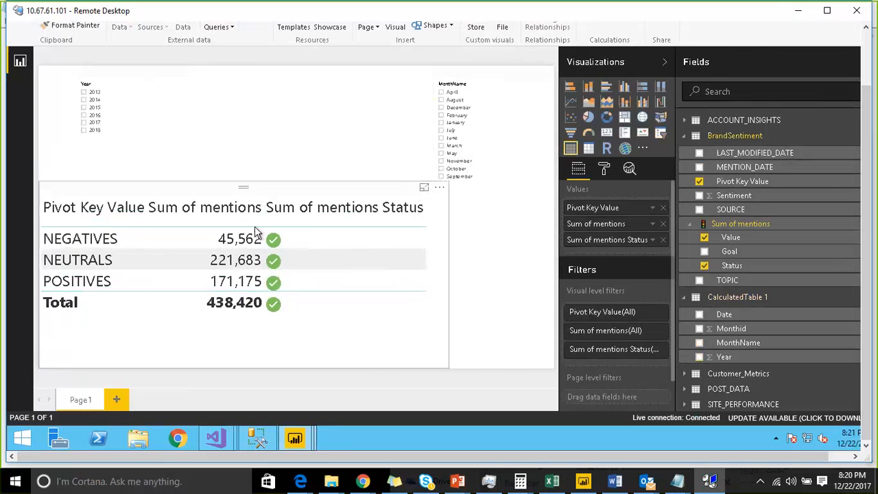
# Step: Change the MonthName slicer from a list to a dropdown and reduce its height
pyautogui.click(475, 82)
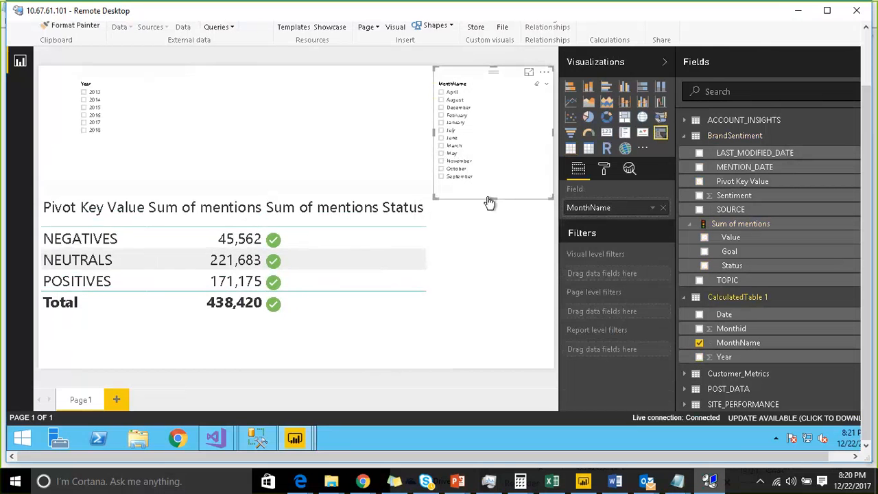
pyautogui.click(496, 175)
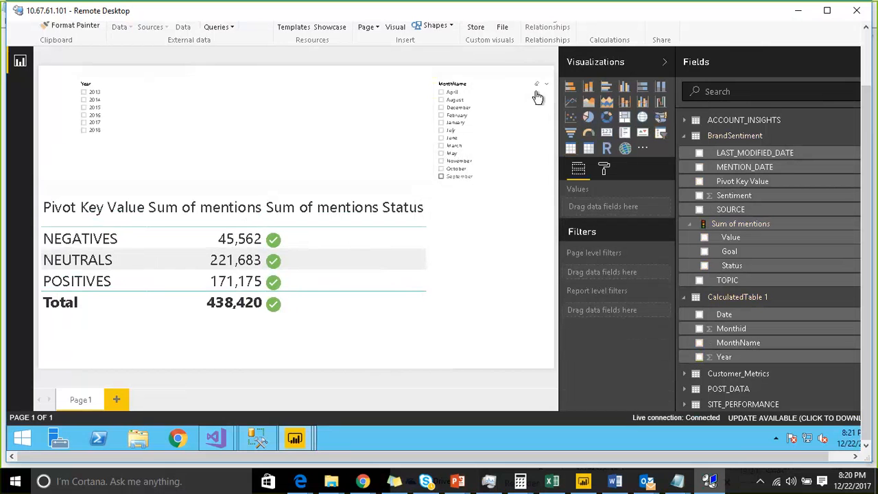
pyautogui.click(546, 86)
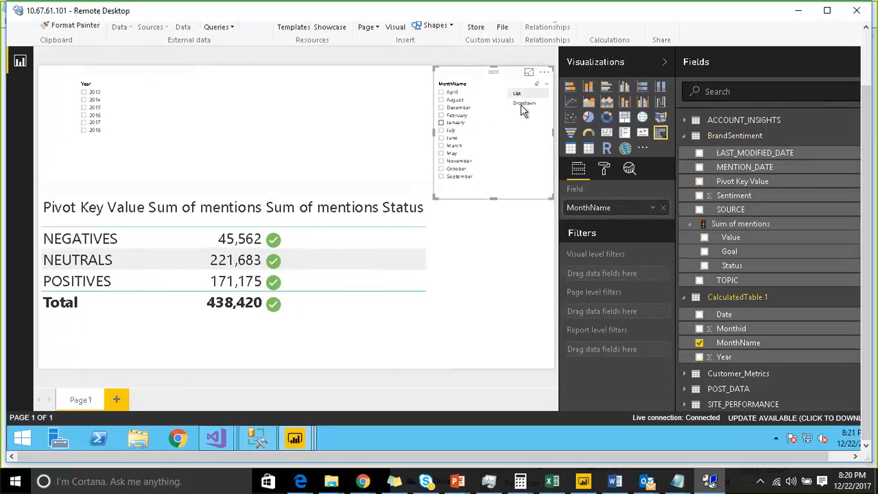
pyautogui.click(521, 103)
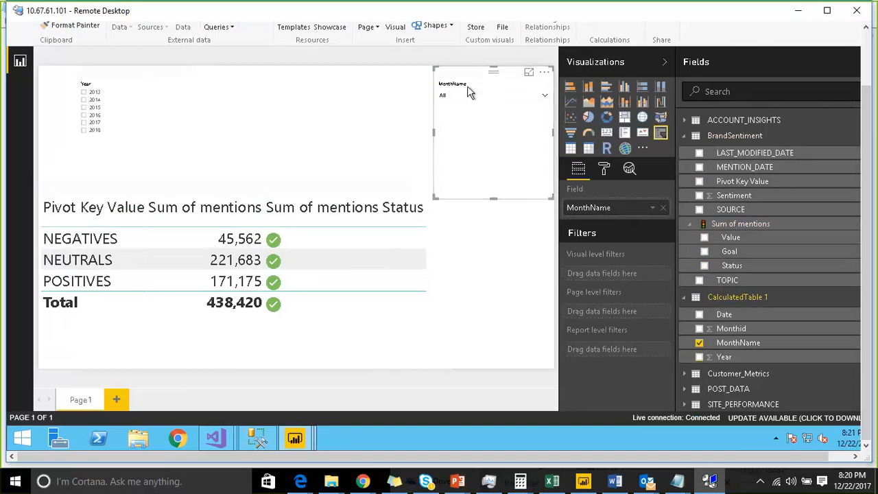
pyautogui.moveTo(493, 198); pyautogui.dragTo(506, 148)
# Step: Set the MonthName slicer's items text size to 20 and its header text size to 22
pyautogui.click(604, 170)
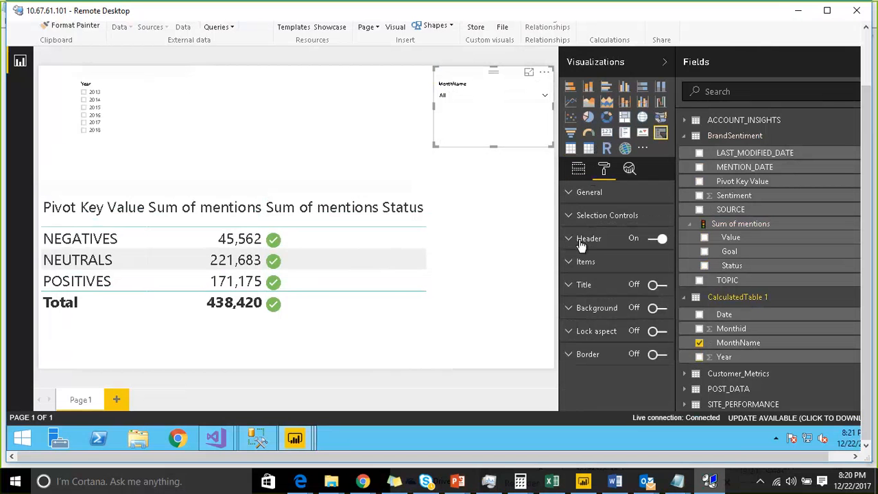
pyautogui.click(577, 266)
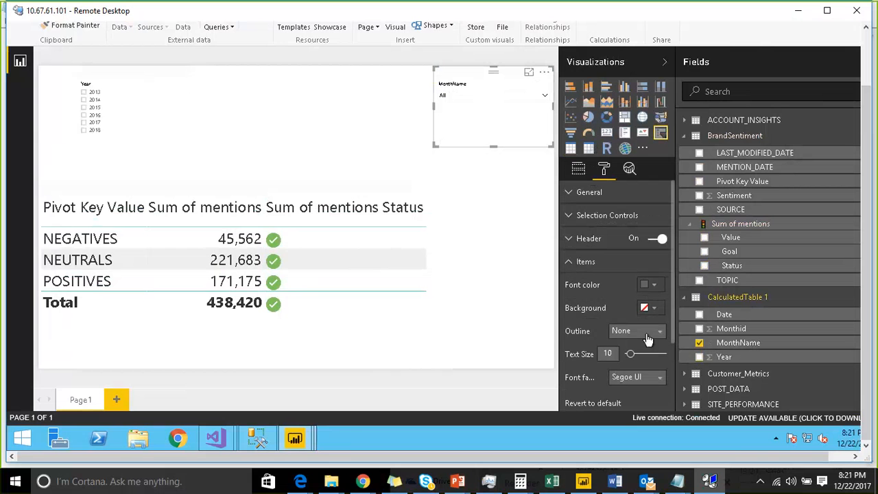
pyautogui.click(642, 356)
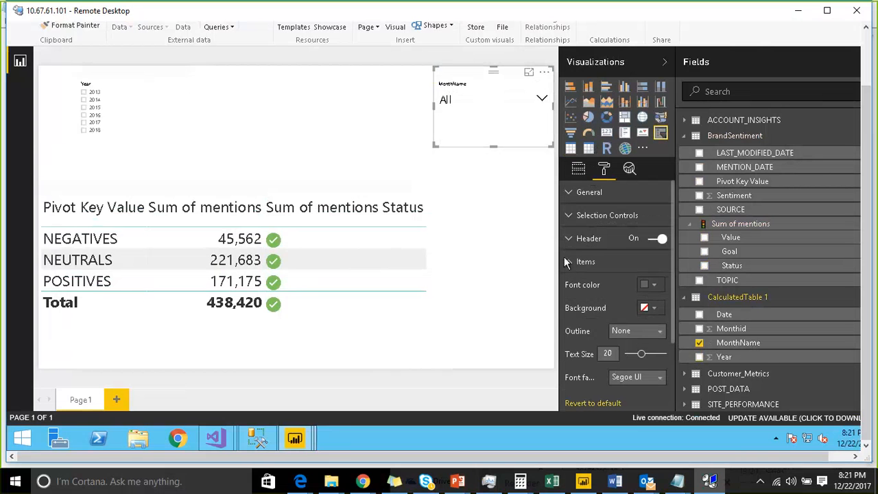
pyautogui.click(572, 245)
pyautogui.click(643, 331)
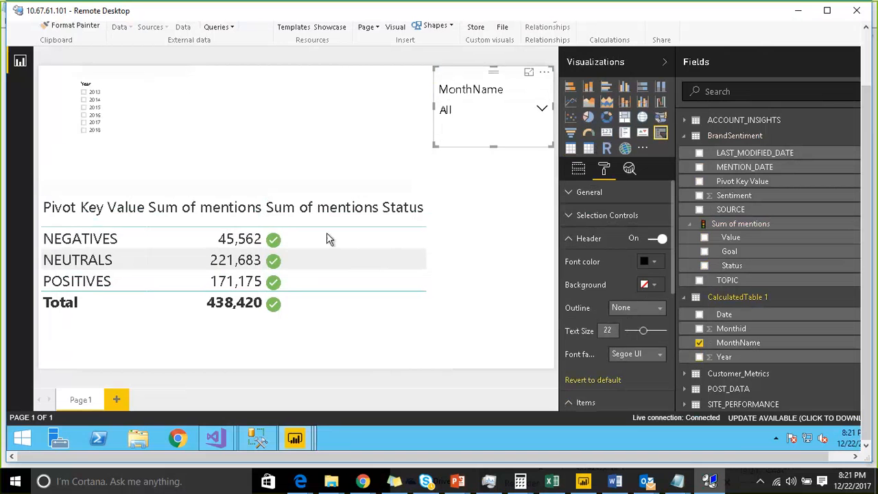
# Step: Copy the MonthName slicer's formatting to the Year slicer with Format Painter, and reduce the Year slicer's height
pyautogui.click(75, 26)
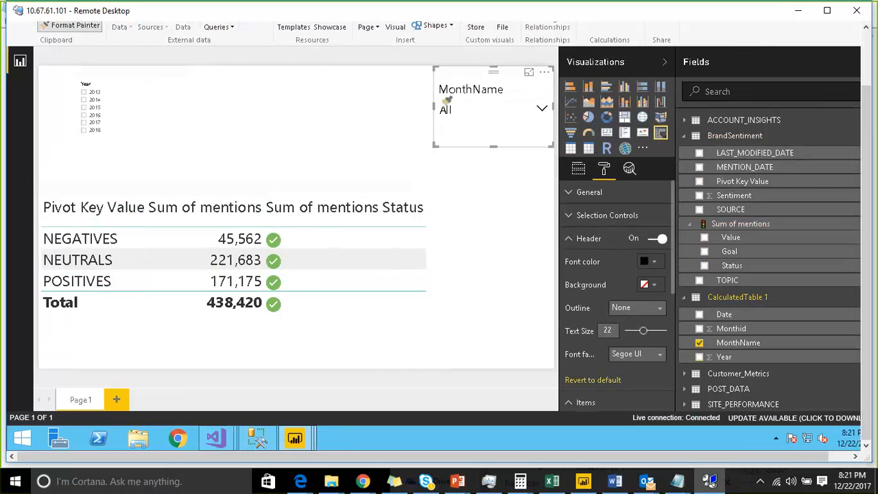
pyautogui.click(123, 88)
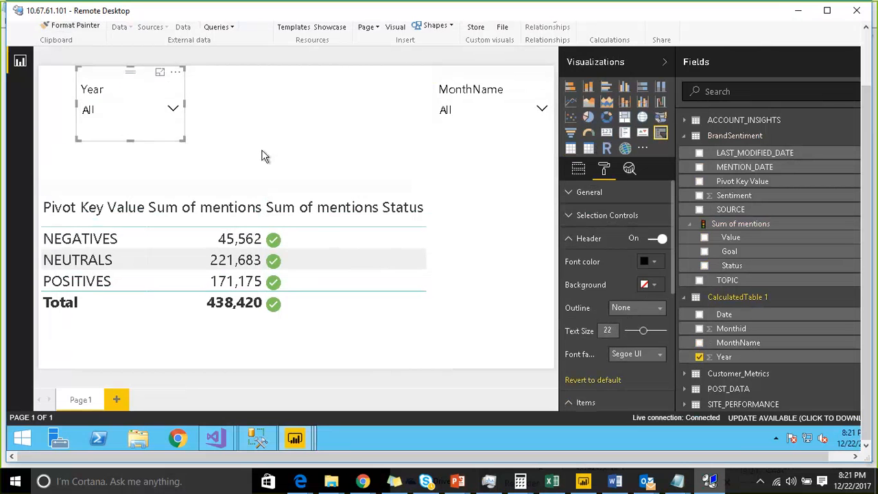
pyautogui.moveTo(182, 142); pyautogui.dragTo(186, 124)
pyautogui.click(266, 189)
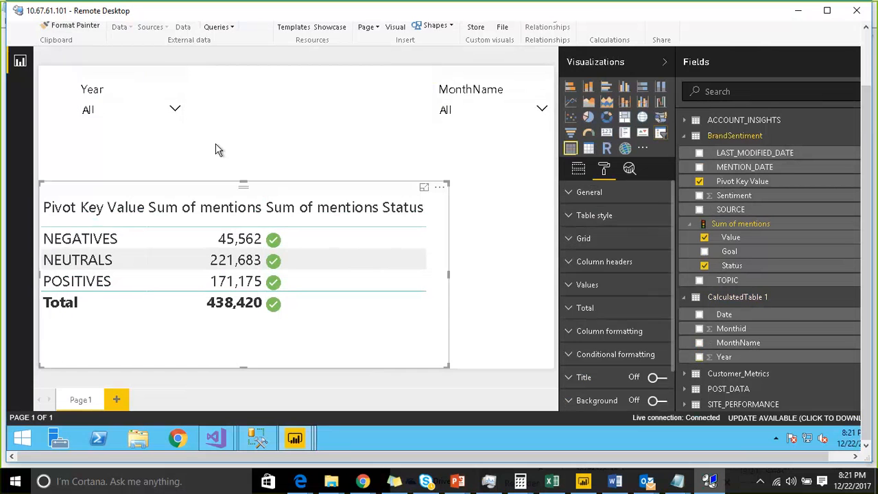
# Step: Filter the table to Year 2017 and MonthName August with the two slicers
pyautogui.click(173, 111)
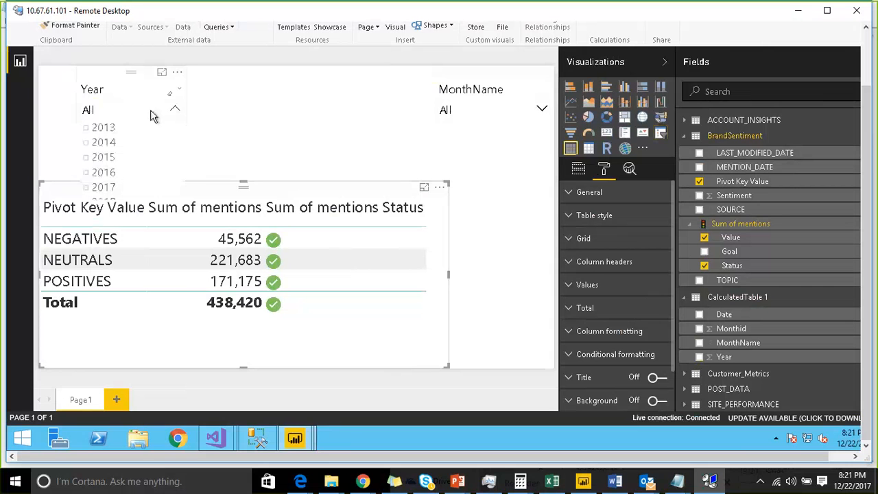
pyautogui.click(109, 189)
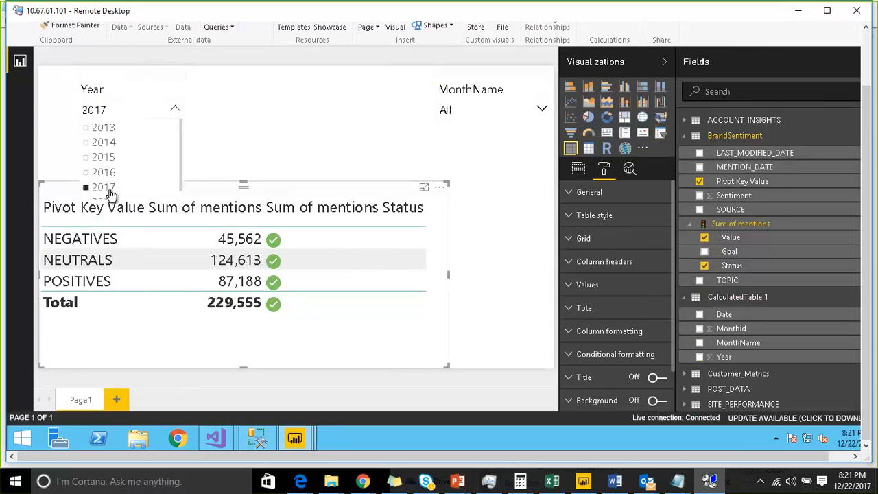
pyautogui.click(491, 108)
pyautogui.scroll(-3, 486, 158)
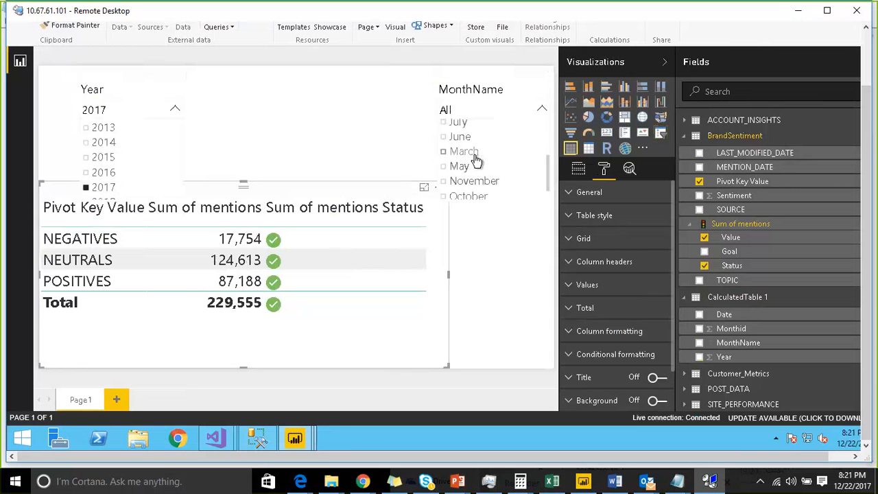
pyautogui.scroll(3, 493, 142)
pyautogui.scroll(-3, 484, 178)
pyautogui.scroll(5, 485, 172)
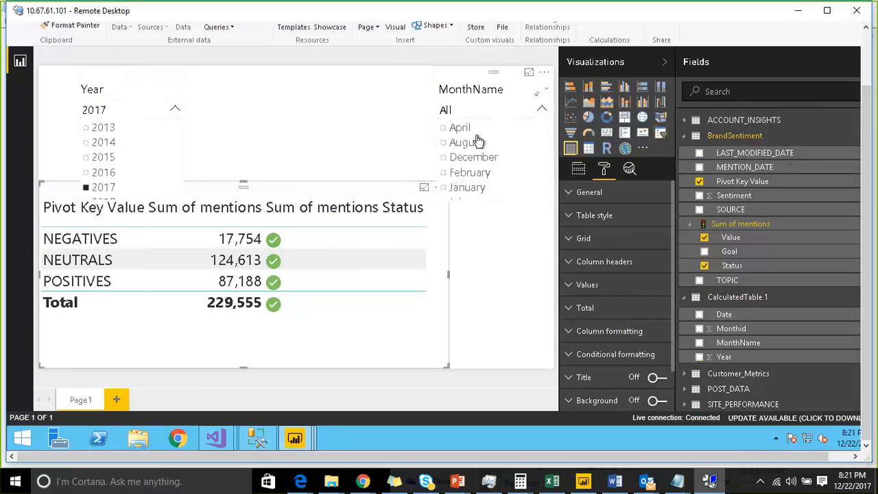
pyautogui.click(458, 148)
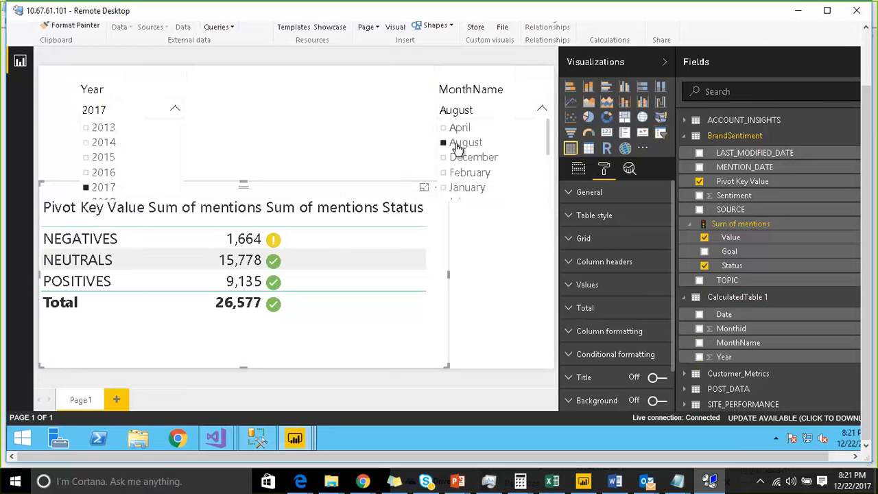
# Step: Nudge the table slightly sideways to adjust its position below the slicers
pyautogui.click(249, 202)
pyautogui.moveTo(248, 199); pyautogui.dragTo(260, 235)
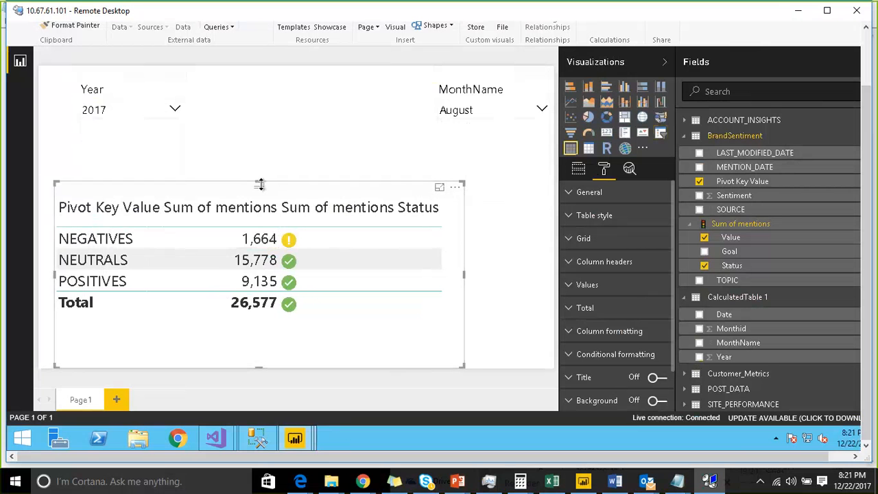
pyautogui.moveTo(267, 196); pyautogui.dragTo(258, 224)
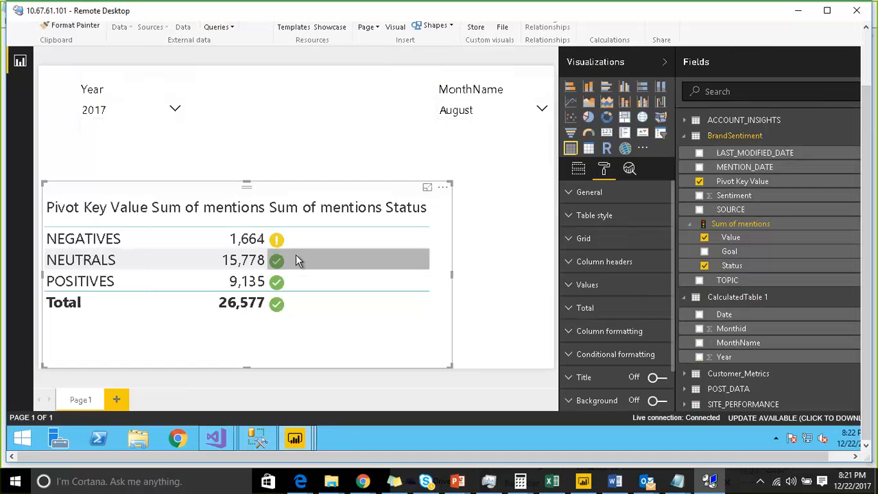
# Step: Turn off the table's totals row and lower the visual's upper edge slightly
pyautogui.click(576, 308)
pyautogui.click(651, 333)
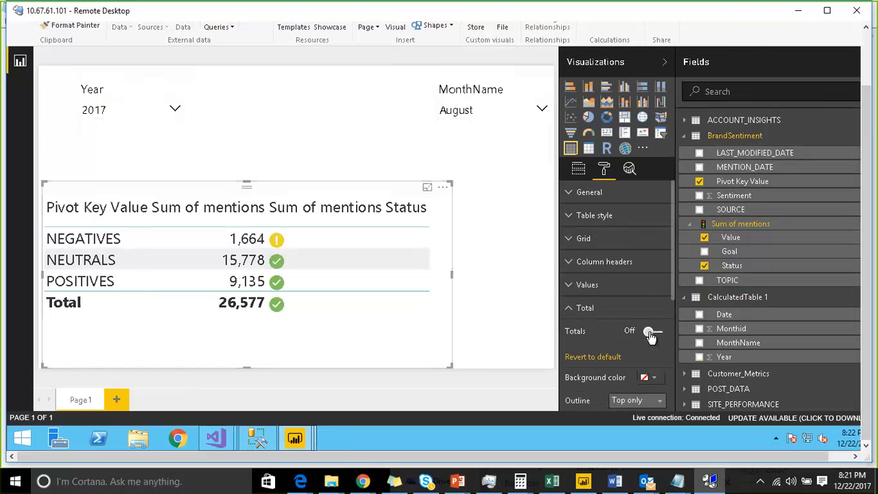
pyautogui.moveTo(246, 183)
pyautogui.mouseDown()
pyautogui.moveTo(257, 236)
pyautogui.moveTo(249, 255)
pyautogui.moveTo(254, 197)
pyautogui.mouseUp()
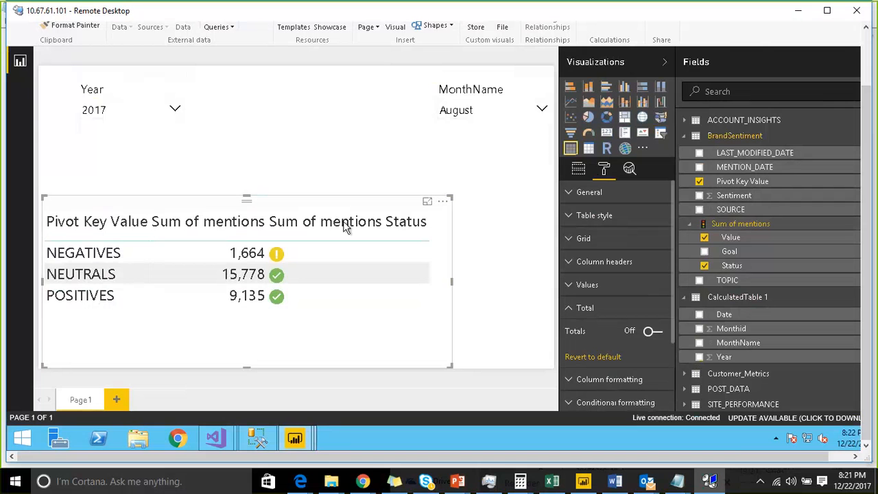
# Step: Add the SOURCE field to the table, enlarge the visual for the extra column, and review the KPI status by source
pyautogui.click(740, 224)
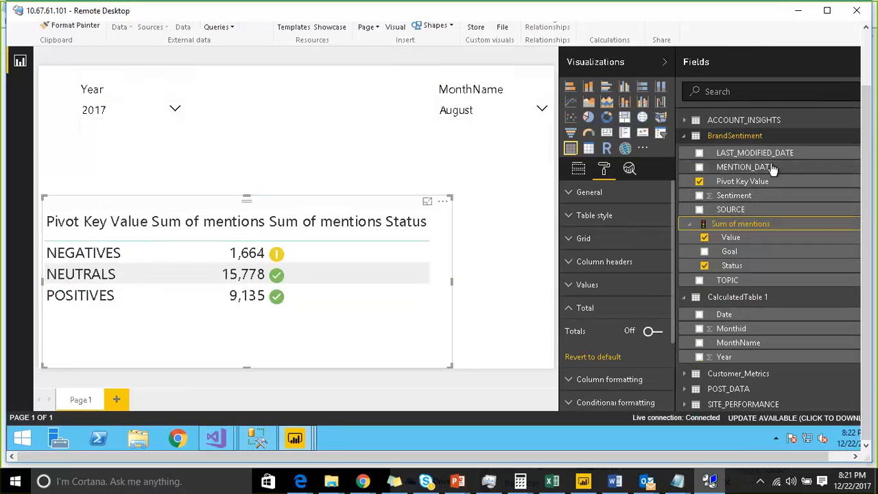
pyautogui.moveTo(731, 209); pyautogui.dragTo(190, 210)
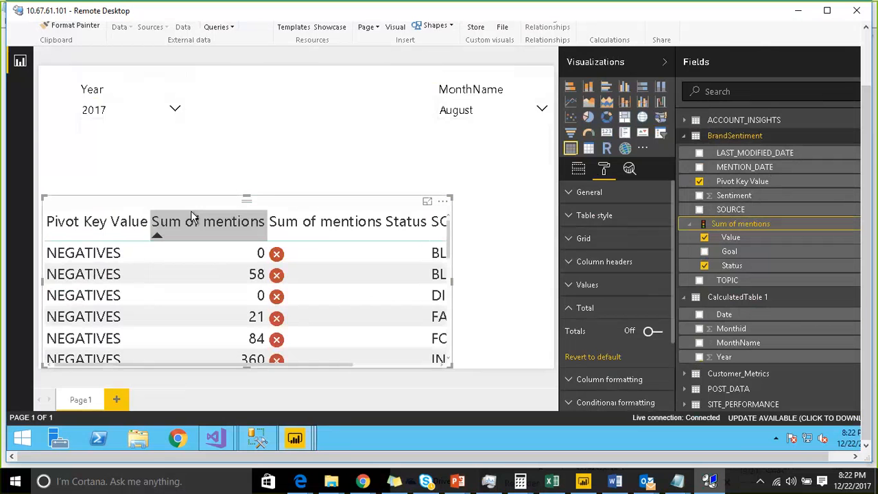
pyautogui.moveTo(284, 203); pyautogui.dragTo(284, 172)
pyautogui.moveTo(450, 327); pyautogui.dragTo(505, 406)
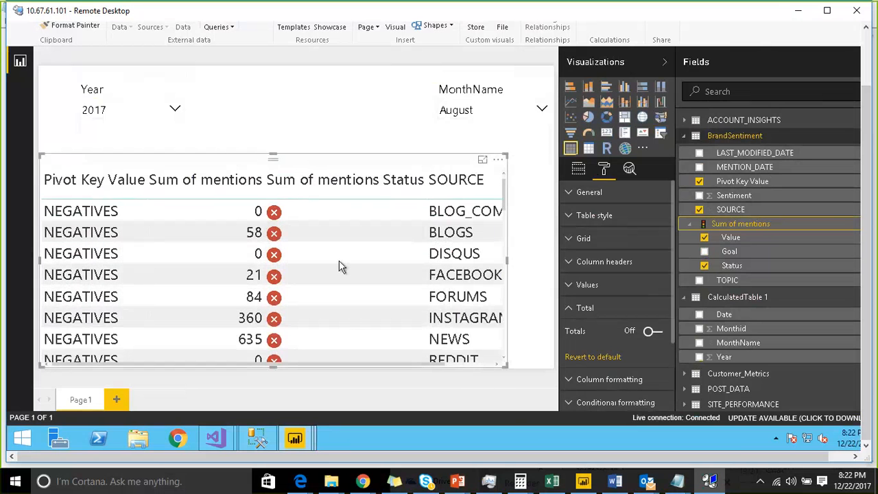
pyautogui.scroll(-8, 336, 238)
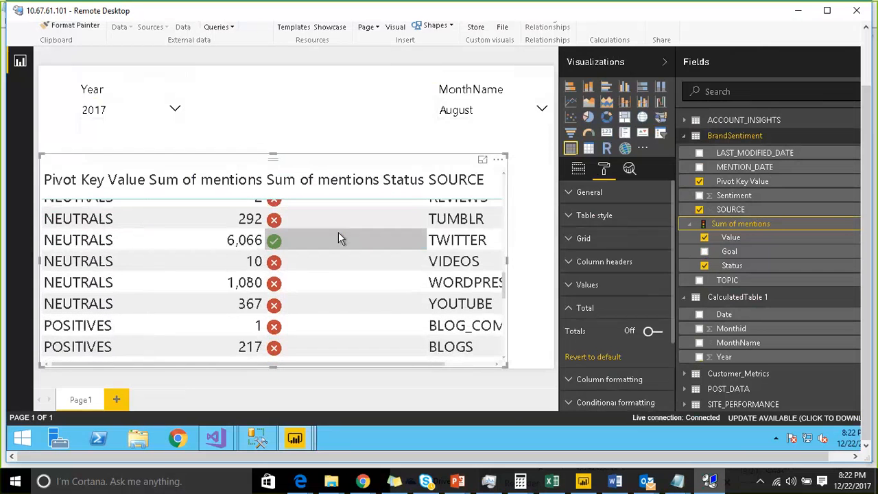
# Step: Review the Sum of mentions status by source in the table for the NEGATIVES, NEUTRALS and POSITIVES rows
pyautogui.scroll(2, 340, 236)
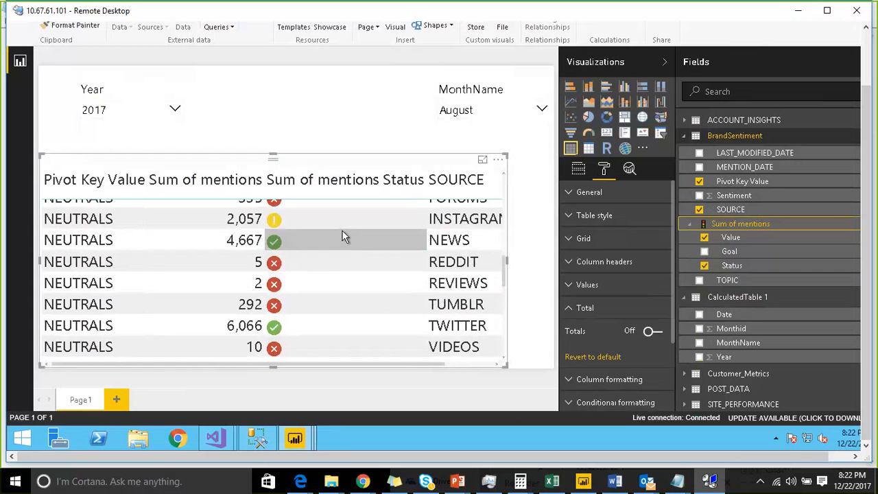
pyautogui.scroll(4, 343, 237)
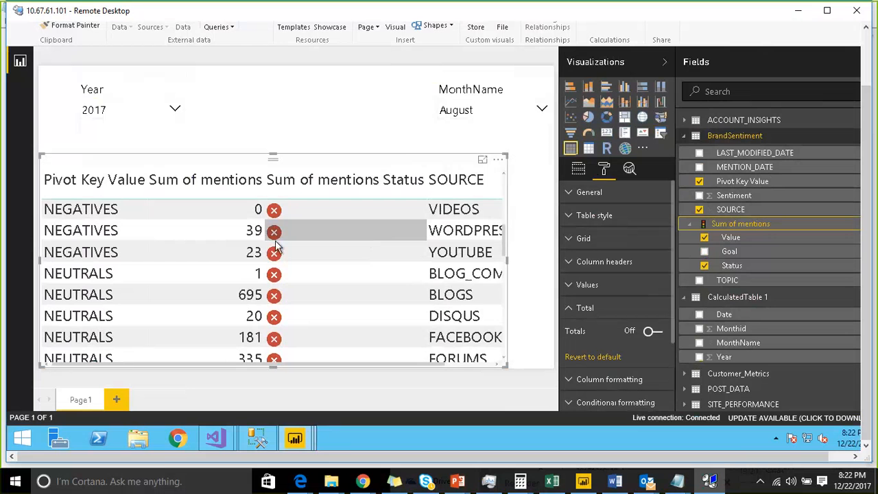
pyautogui.scroll(-3, 291, 272)
pyautogui.scroll(-5, 291, 256)
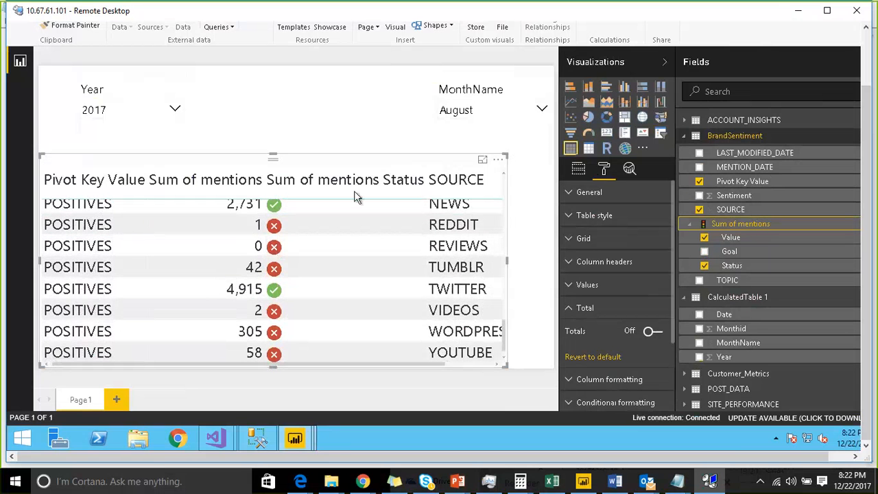
pyautogui.scroll(2, 318, 241)
pyautogui.scroll(8, 317, 242)
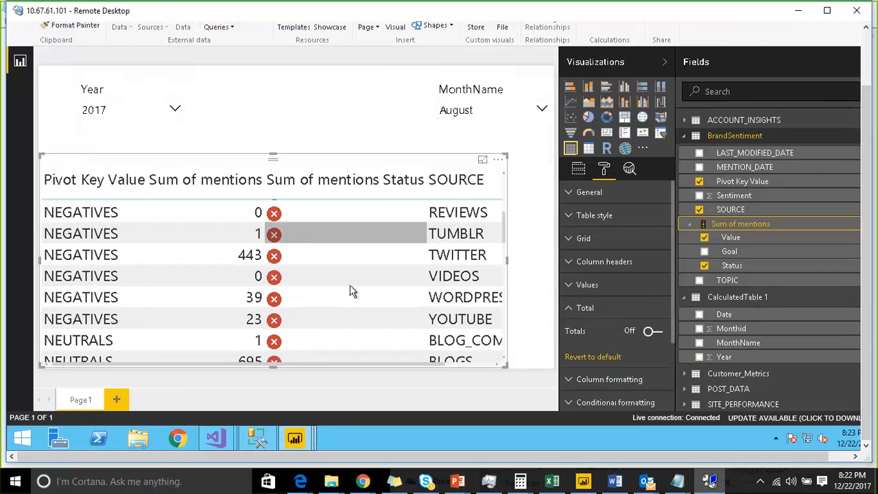
pyautogui.scroll(-10, 353, 241)
pyautogui.scroll(4, 323, 240)
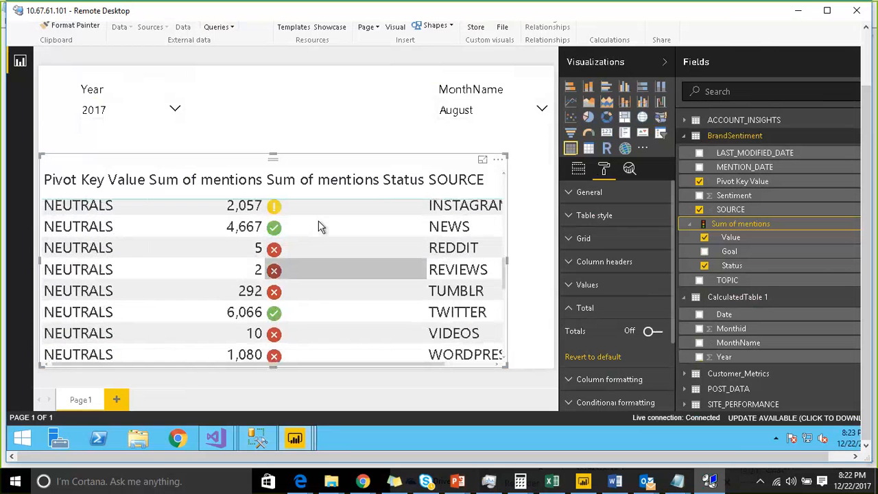
pyautogui.scroll(3, 321, 227)
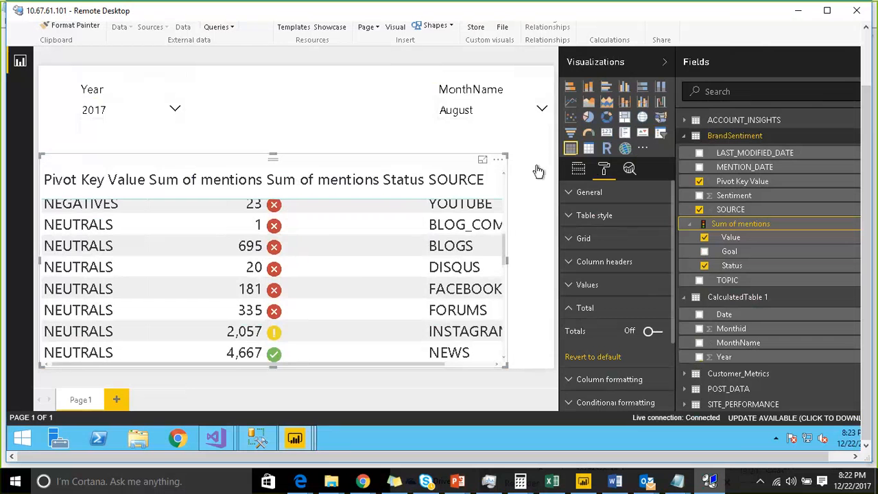
pyautogui.scroll(7, 359, 272)
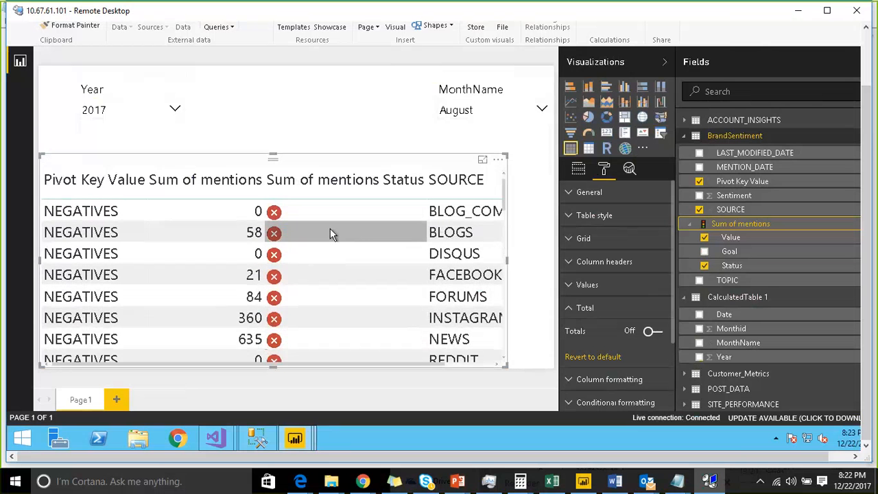
pyautogui.scroll(-5, 331, 234)
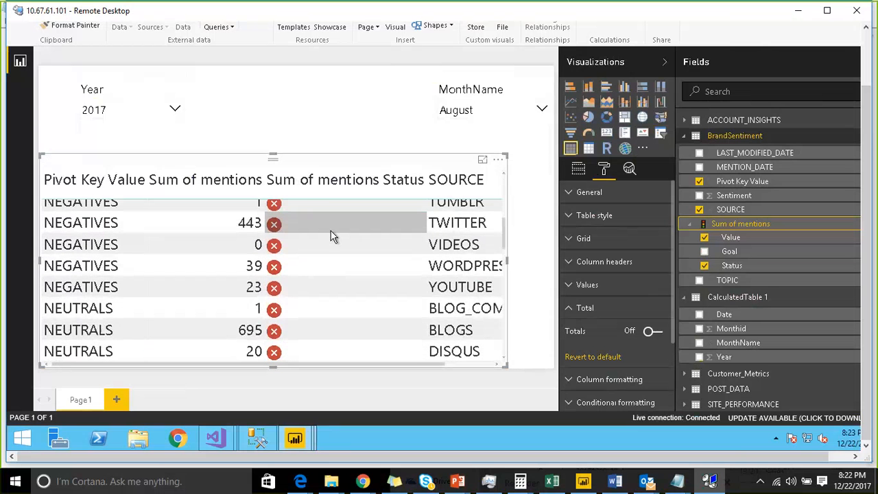
pyautogui.scroll(-4, 331, 235)
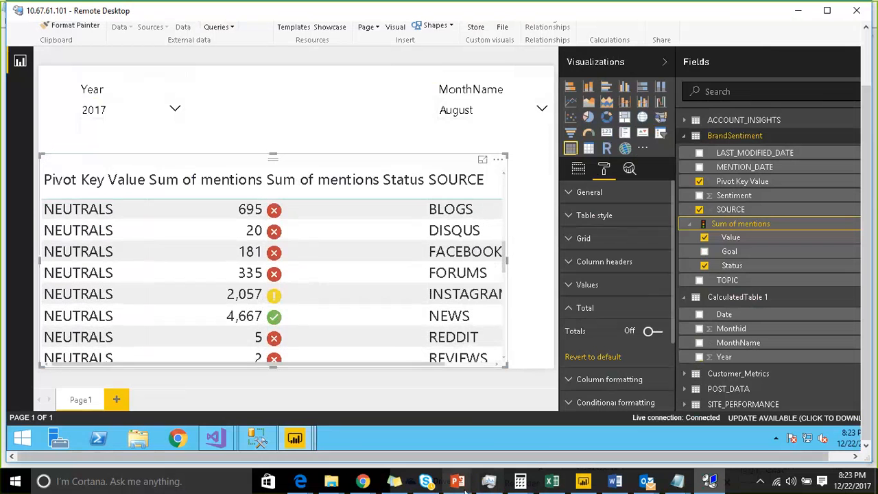
pyautogui.moveTo(459, 484)
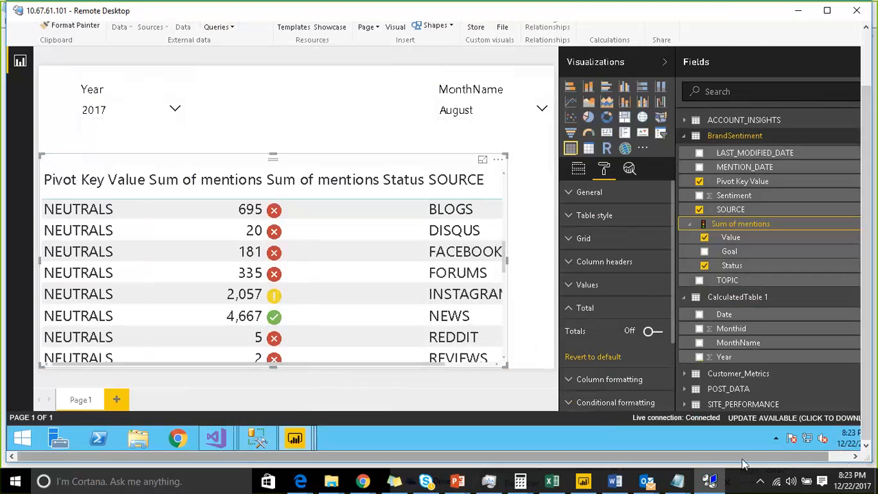
pyautogui.moveTo(741, 458); pyautogui.dragTo(785, 460)
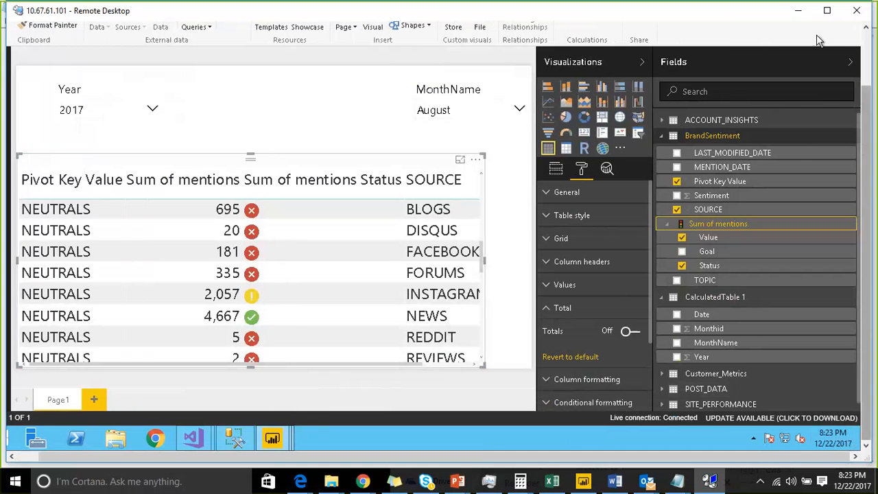
pyautogui.click(803, 10)
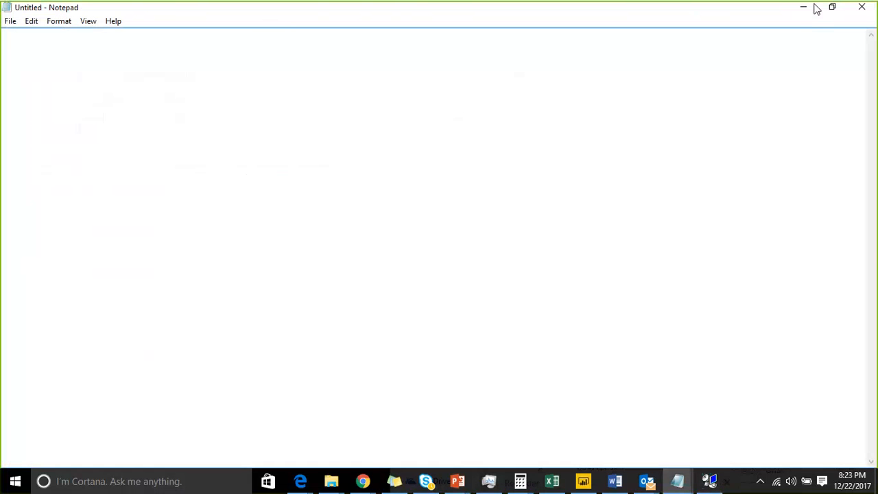
pyautogui.click(808, 9)
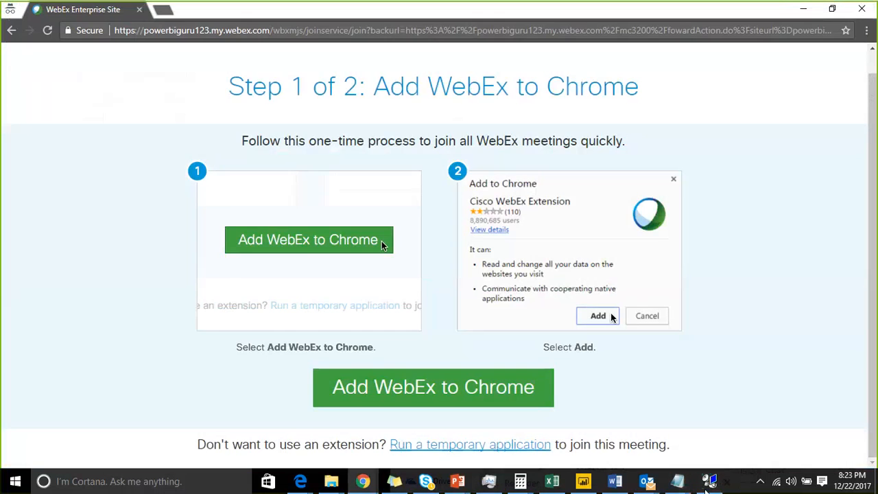
pyautogui.click(709, 482)
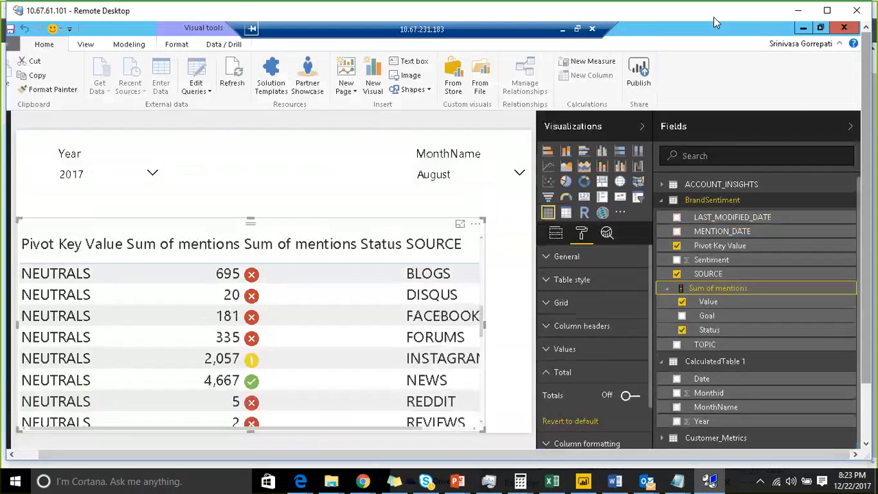
pyautogui.click(577, 29)
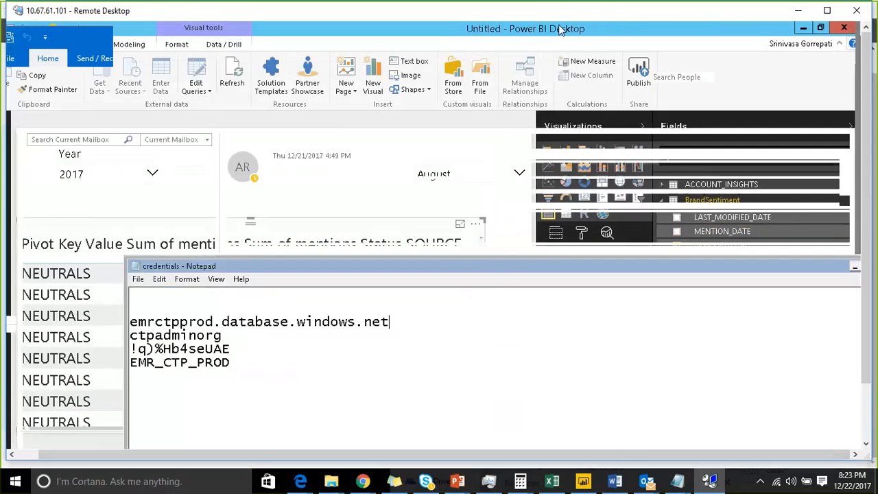
pyautogui.moveTo(509, 266); pyautogui.dragTo(400, 197)
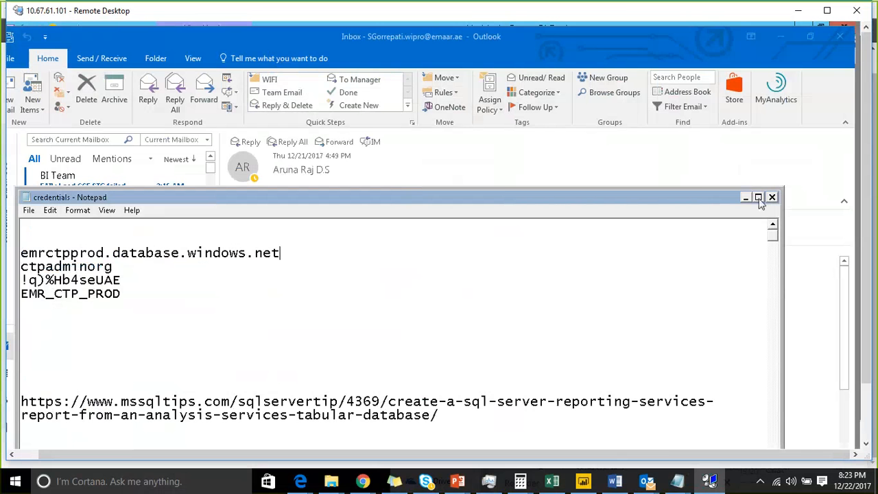
pyautogui.click(759, 199)
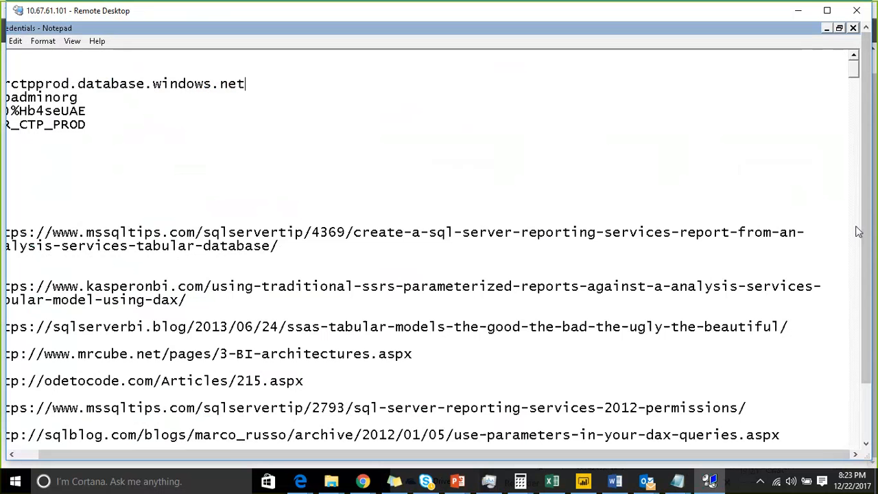
pyautogui.click(869, 253)
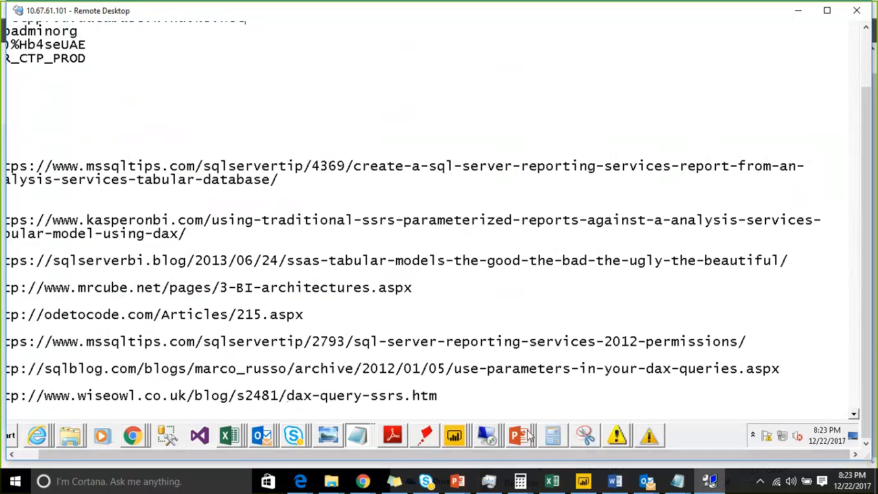
pyautogui.click(394, 437)
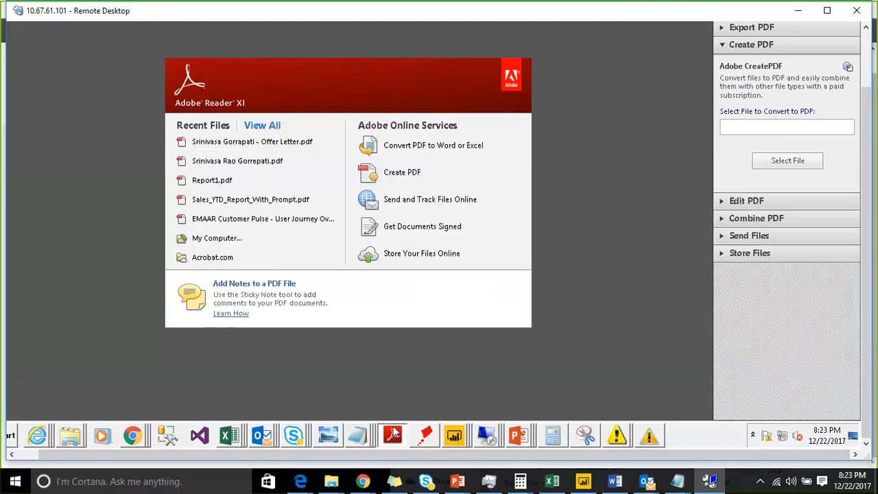
pyautogui.click(867, 59)
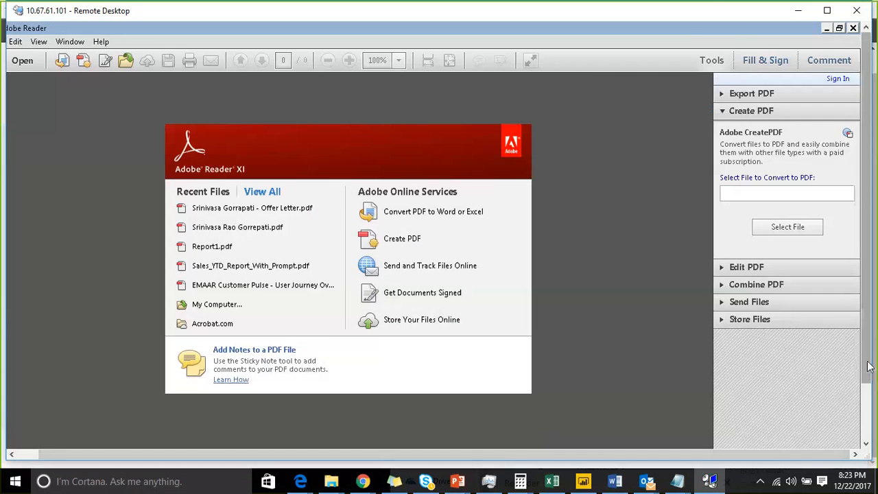
pyautogui.click(866, 340)
pyautogui.moveTo(499, 439)
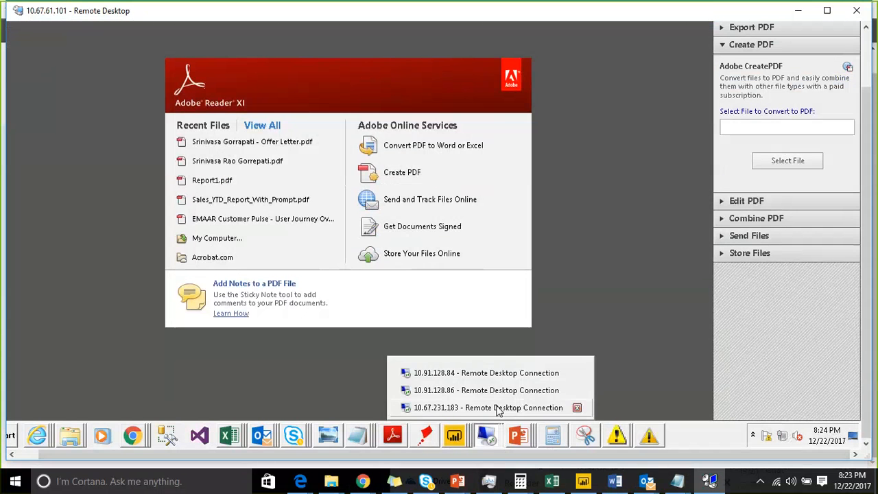
pyautogui.click(499, 409)
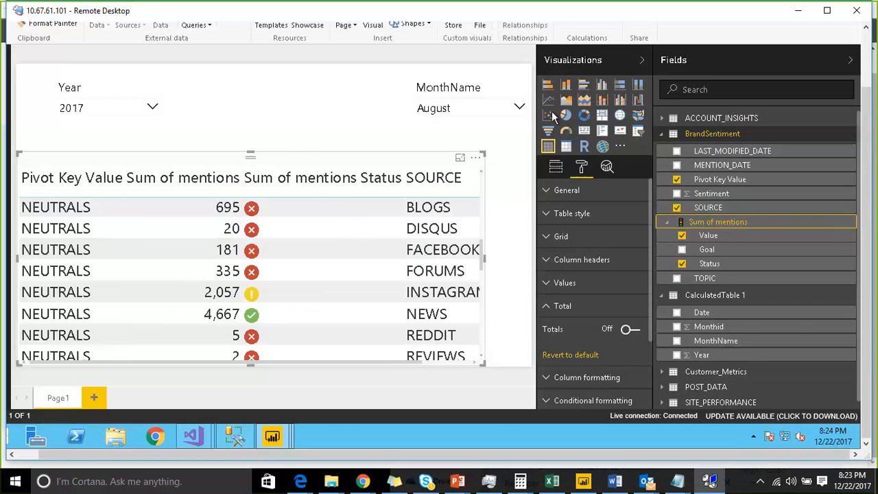
# Step: Collapse the Visualizations and Fields panes to give the report canvas more room
pyautogui.click(803, 67)
pyautogui.click(803, 68)
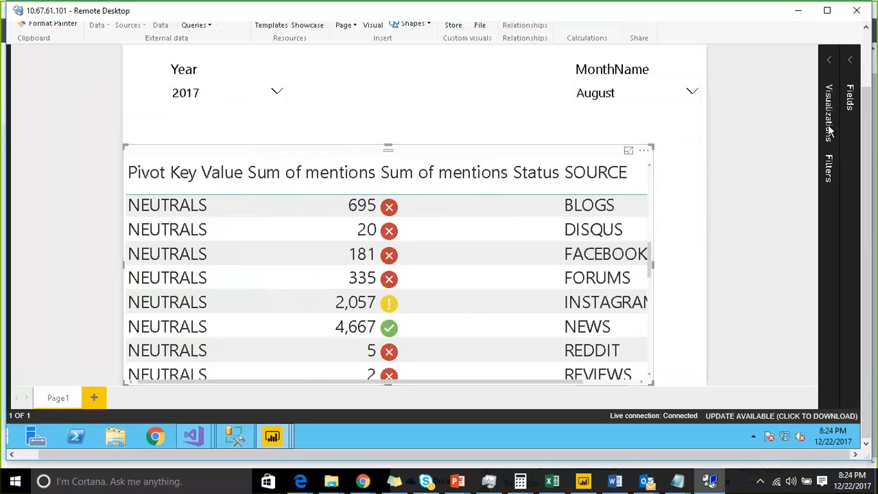
pyautogui.click(845, 63)
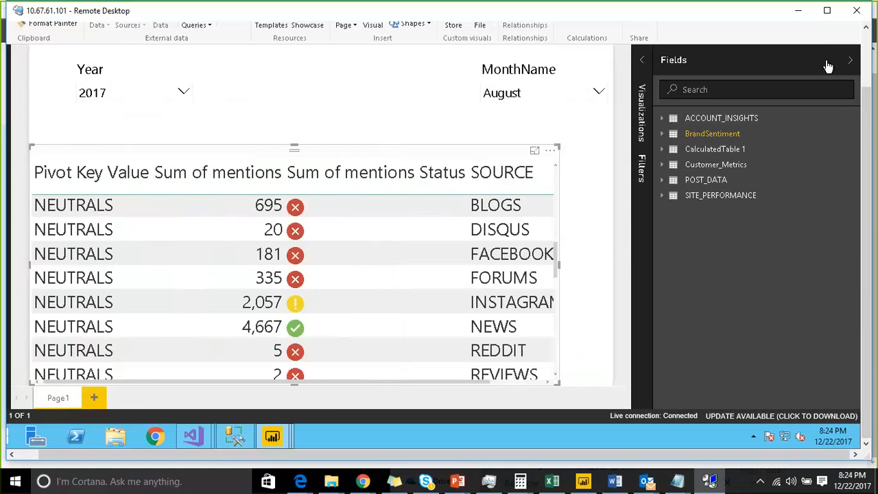
pyautogui.click(752, 62)
# Step: Switch to the ASSAS_DEMO1 project in Visual Studio and view the commands available for the Sum of mentions KPI measure
pyautogui.moveTo(193, 436)
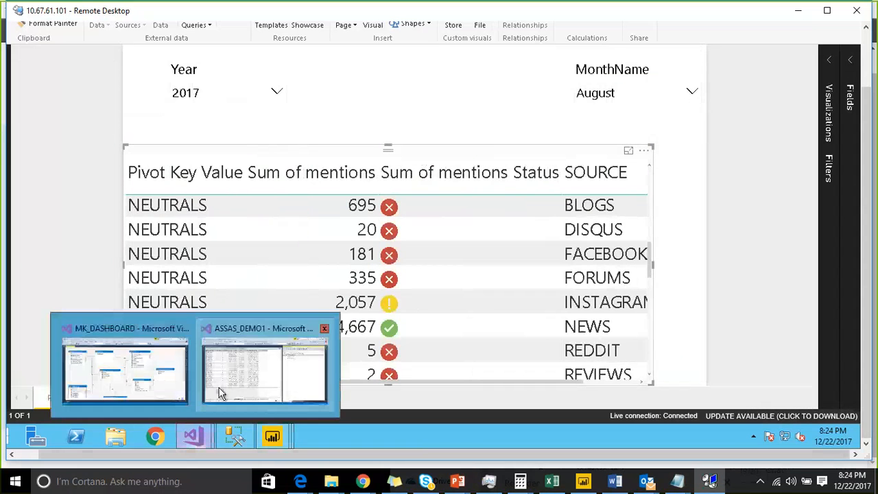
pyautogui.click(220, 393)
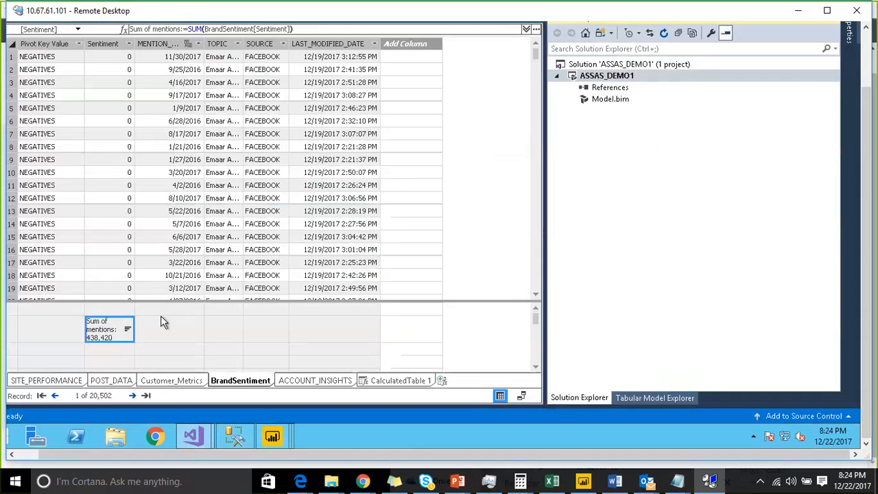
pyautogui.rightClick(110, 332)
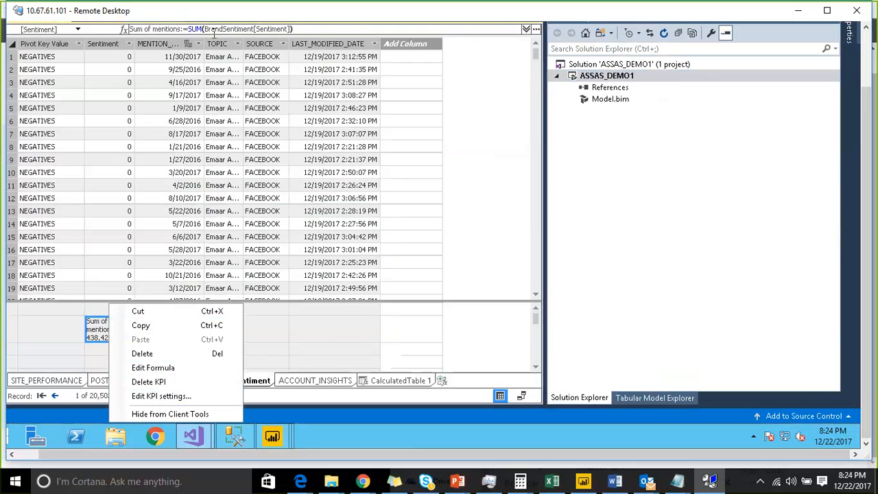
pyautogui.click(317, 313)
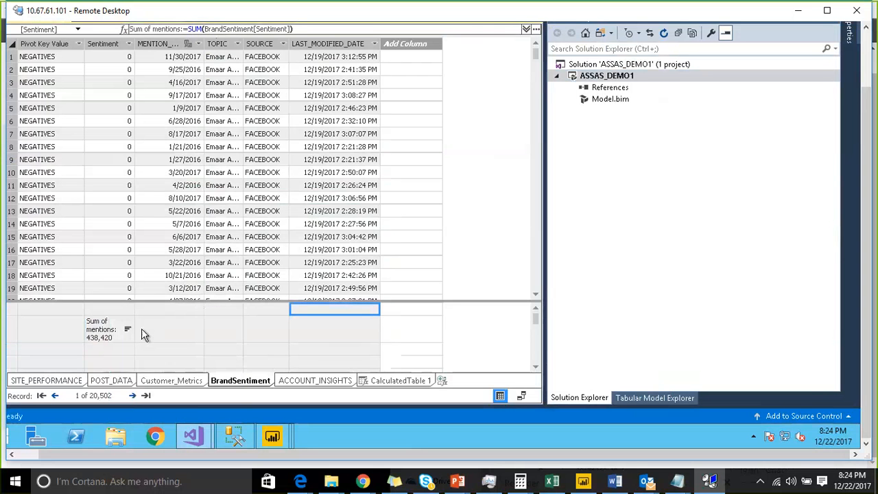
# Step: Show the ASSAS_DEMO1 model's objects in the Tabular Model Explorer and select the Perspectives folder
pyautogui.click(636, 404)
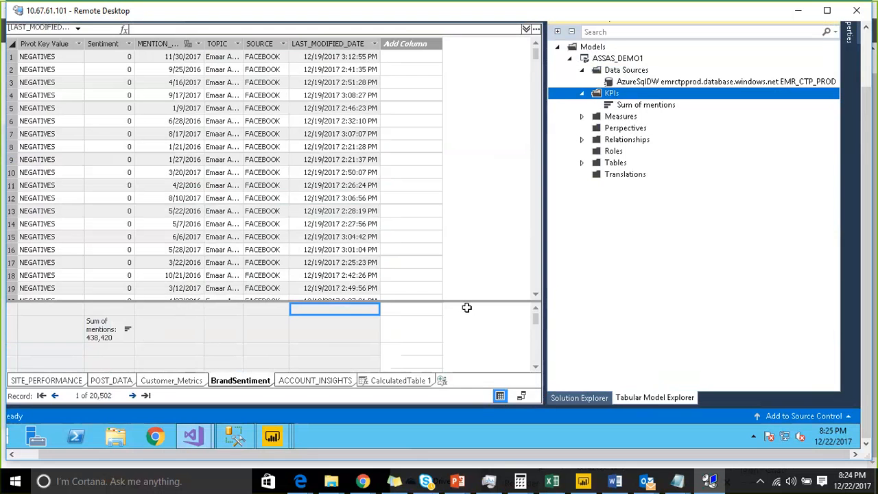
pyautogui.click(546, 24)
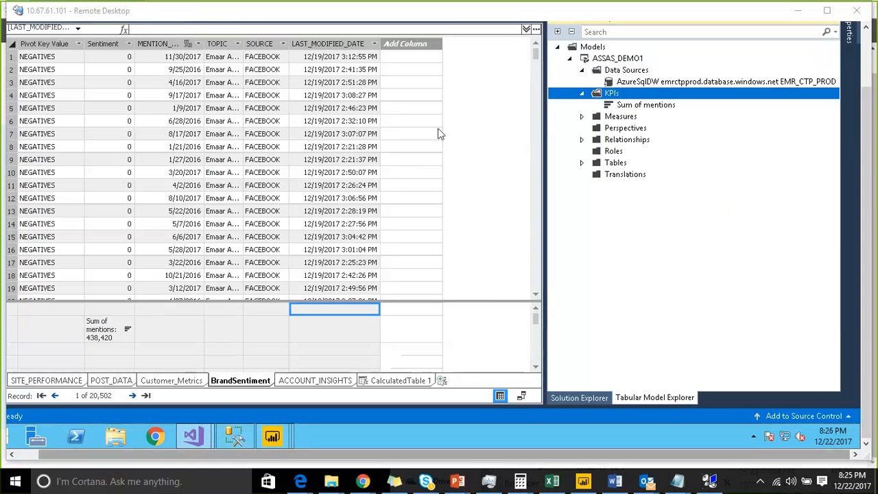
pyautogui.click(416, 374)
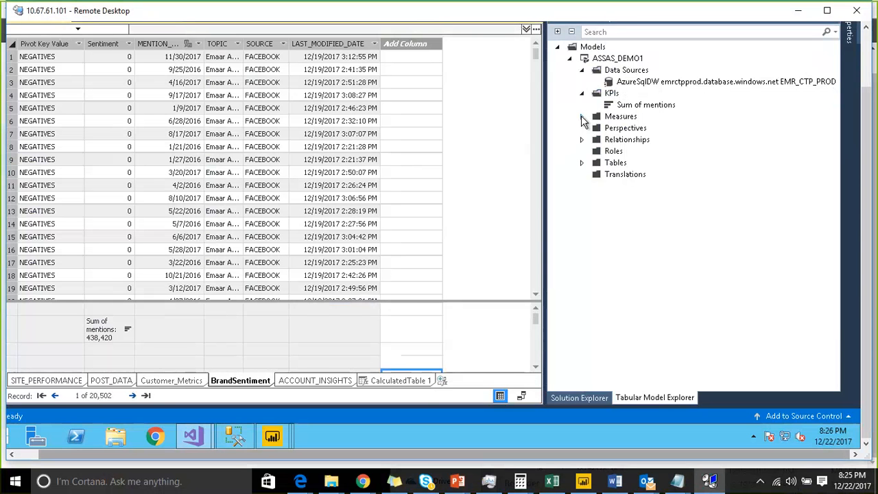
pyautogui.click(627, 133)
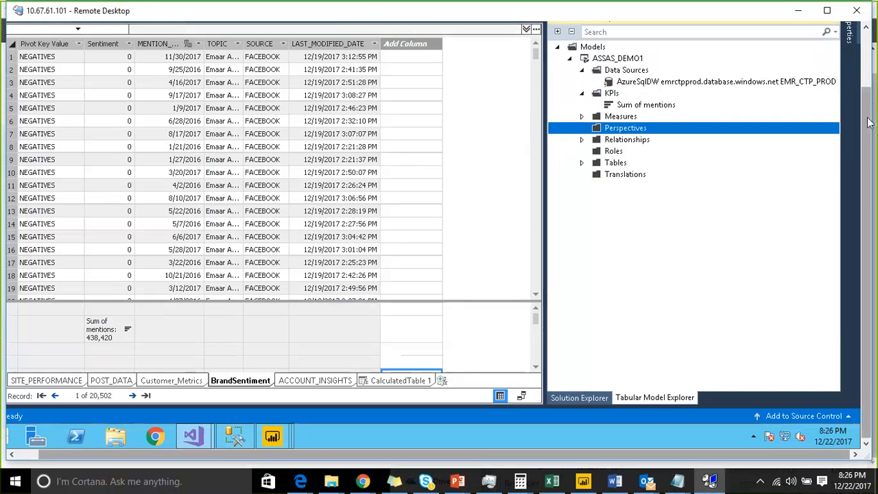
pyautogui.moveTo(869, 122); pyautogui.dragTo(867, 83)
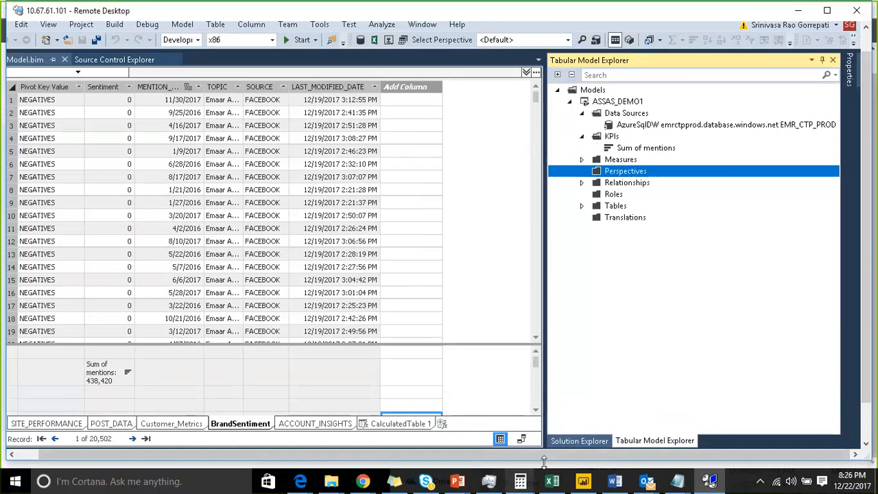
# Step: Switch to the blank Notepad note and enter the heading "Perspective :" followed by an empty line
pyautogui.click(680, 481)
pyautogui.click(803, 417)
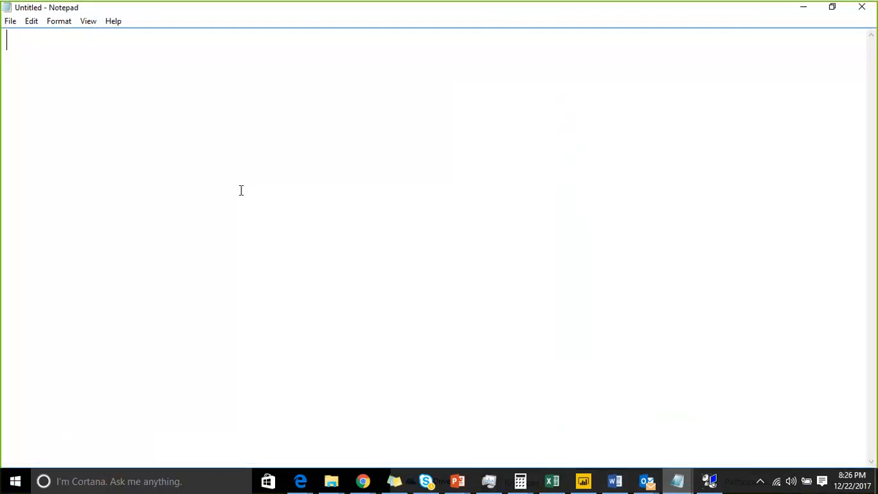
pyautogui.write('Perspoec')
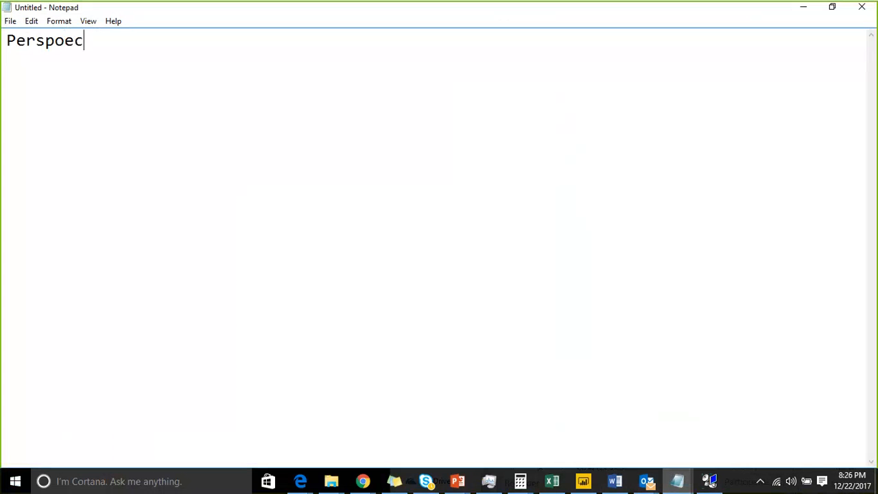
pyautogui.press('BackSpace')
pyautogui.press('BackSpace')
pyautogui.press('BackSpace')
pyautogui.write('ective :')
pyautogui.press('Return')
pyautogui.press('Return')
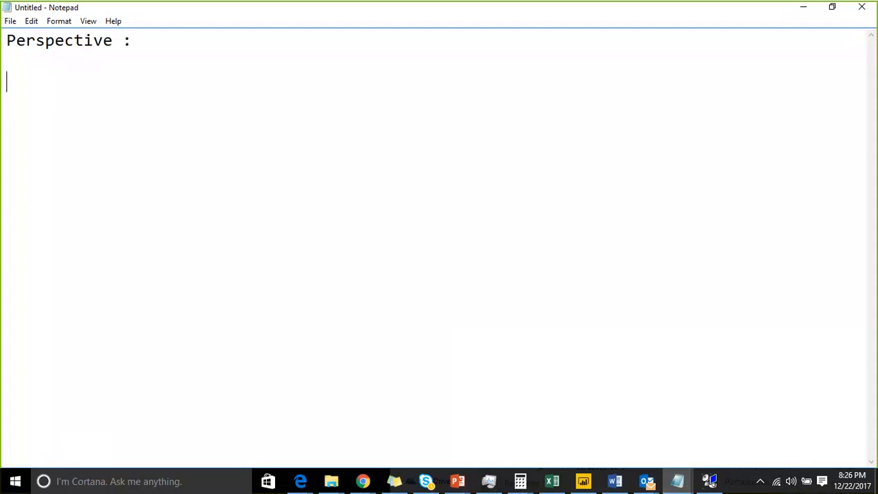
# Step: Add the definition "part of a cube or slice of a cube" under the heading and return to the remote Visual Studio session
pyautogui.write('part if')
pyautogui.press('BackSpace')
pyautogui.press('BackSpace')
pyautogui.press('BackSpace')
pyautogui.write('of')
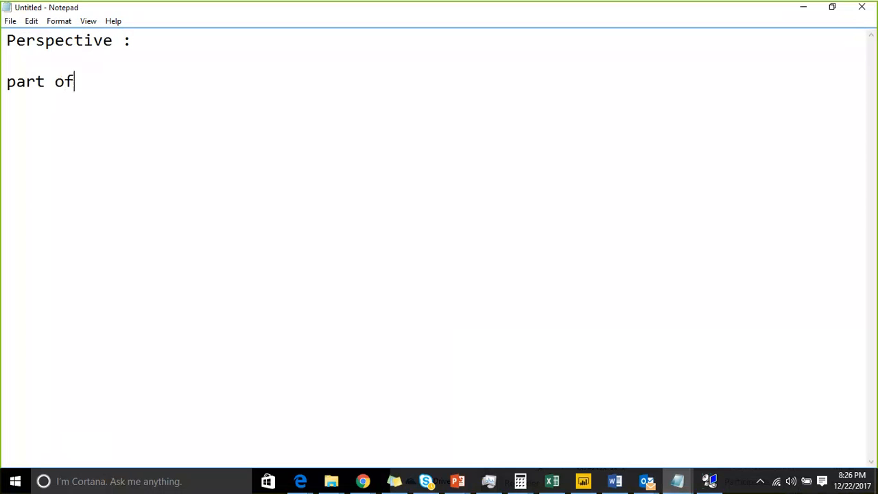
pyautogui.write(' a cube or s')
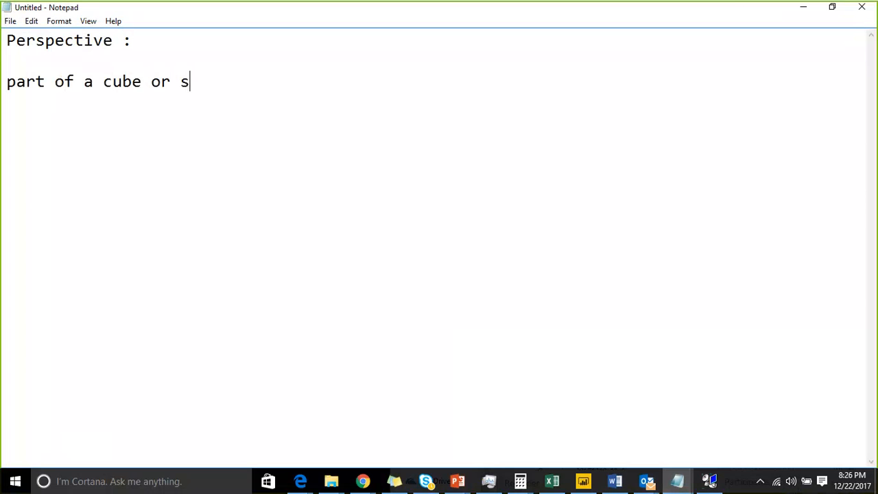
pyautogui.write('lice of a cube')
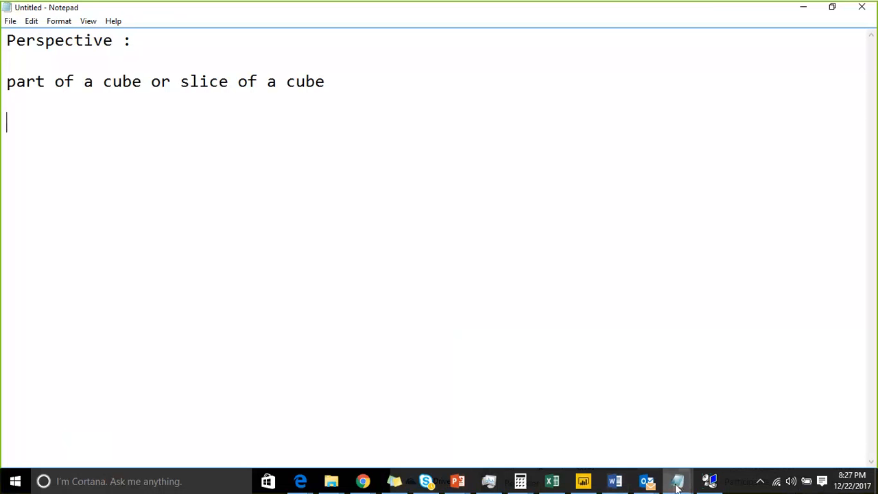
pyautogui.click(708, 483)
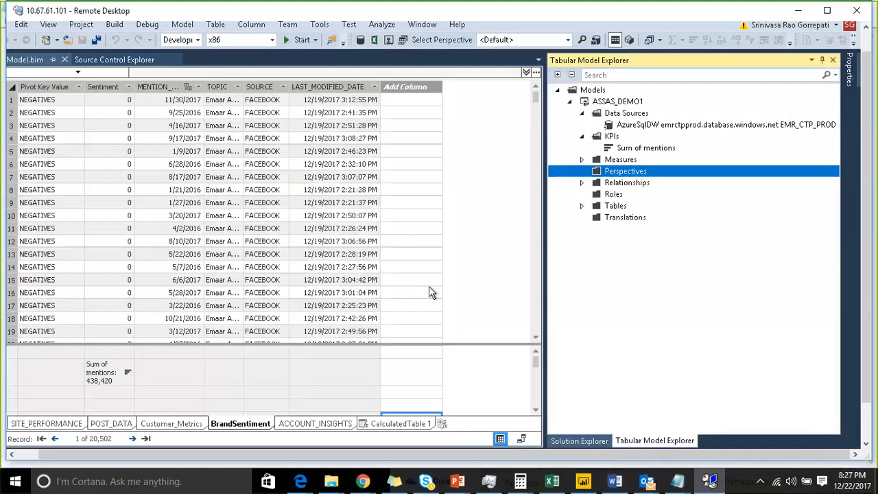
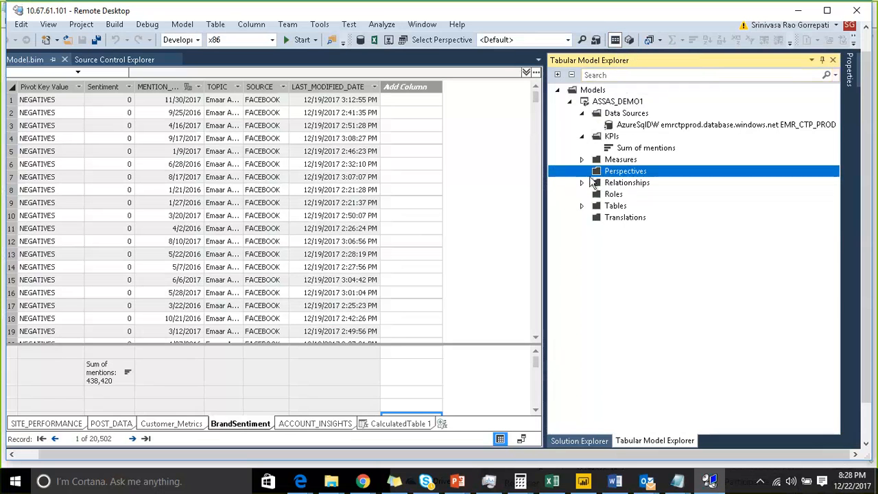
# Step: Add a new perspective named Test to the ASSAS_DEMO1 model, with the ACCOUNT_INSIGHTS fields collapsed in the list
pyautogui.click(376, 369)
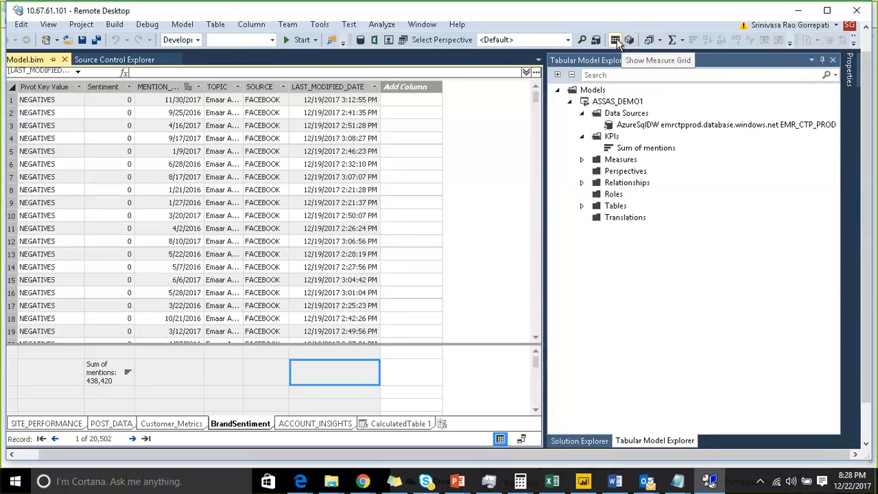
pyautogui.click(404, 40)
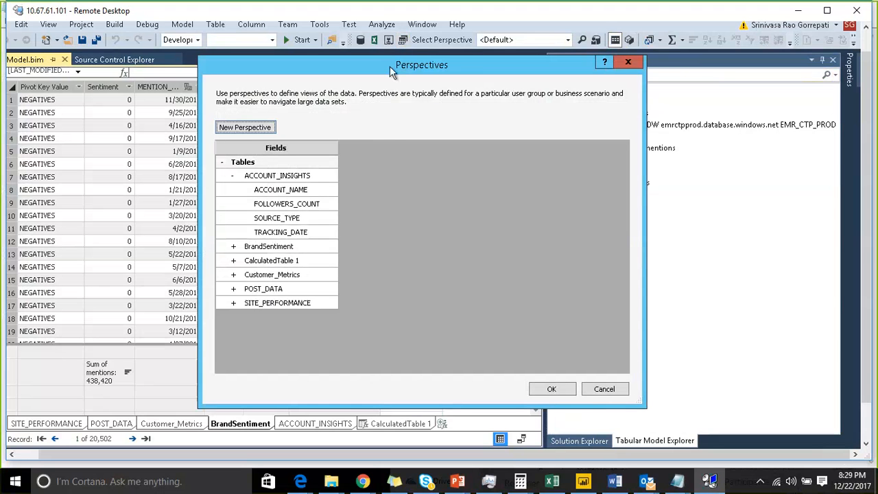
pyautogui.moveTo(404, 70); pyautogui.dragTo(437, 62)
pyautogui.click(267, 167)
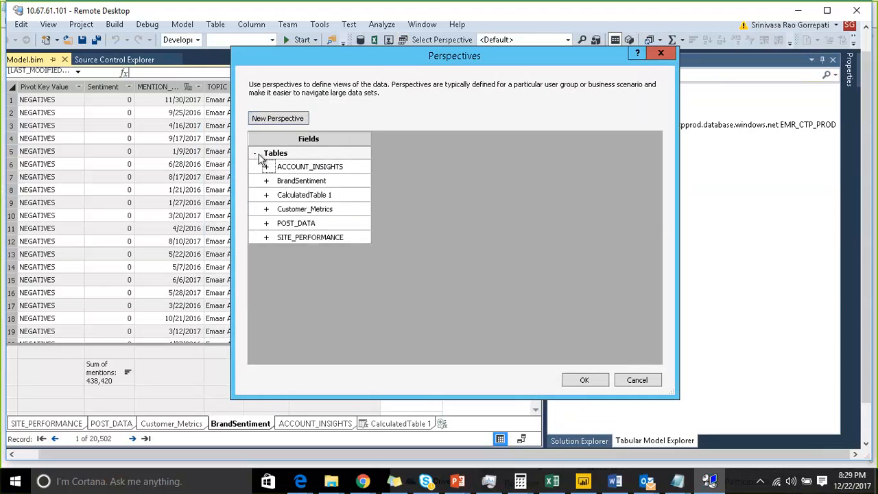
pyautogui.click(285, 120)
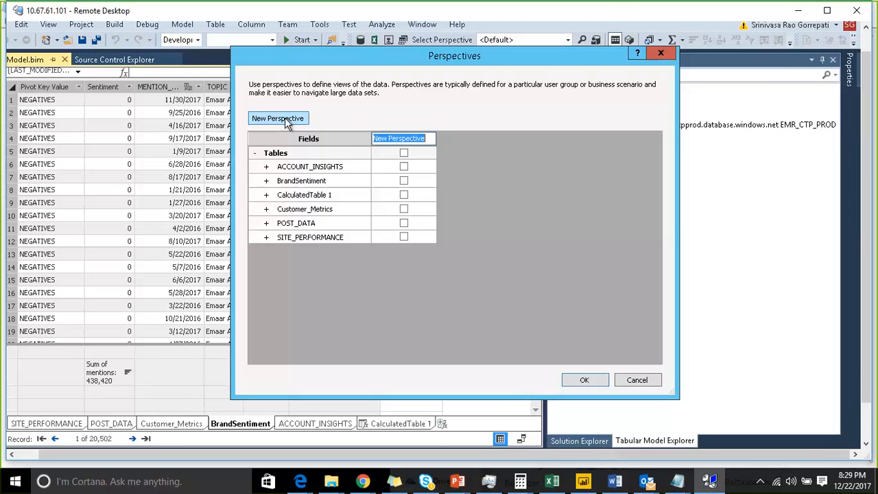
pyautogui.write('Test')
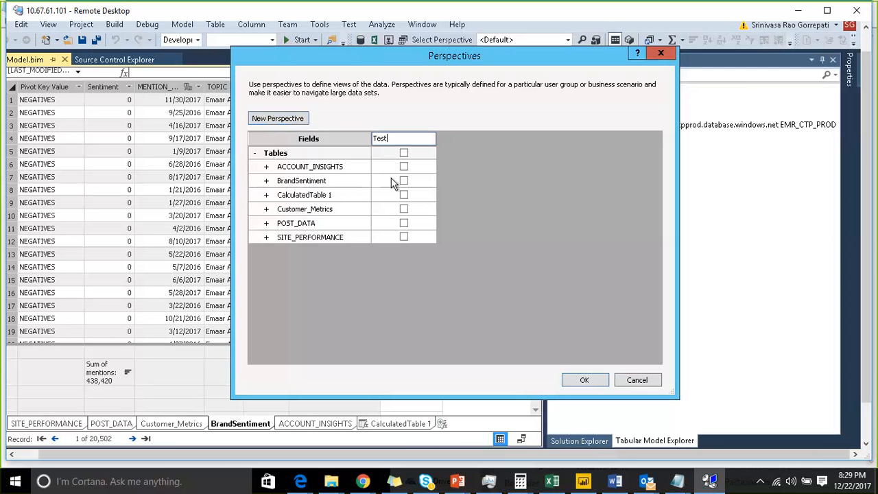
# Step: Include BrandSentiment without LAST_MODIFIED_DATE and all of CalculatedTable 1 in the Test perspective, and save the perspective
pyautogui.click(404, 180)
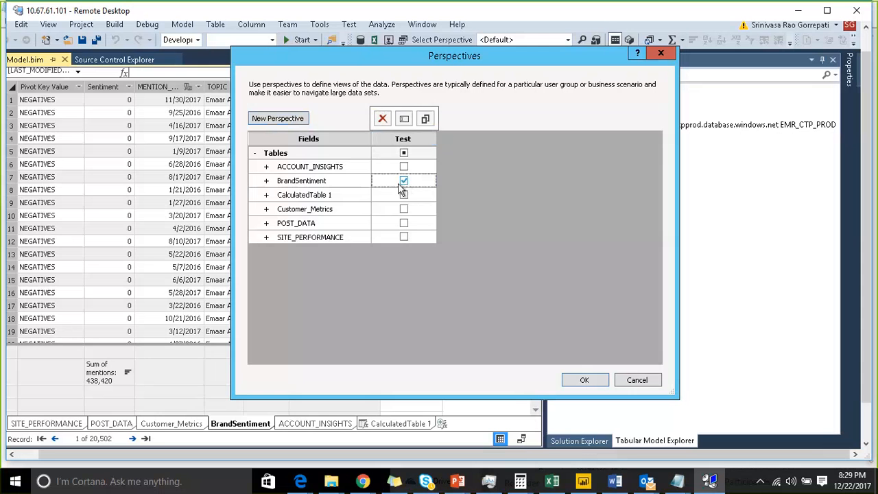
pyautogui.click(404, 195)
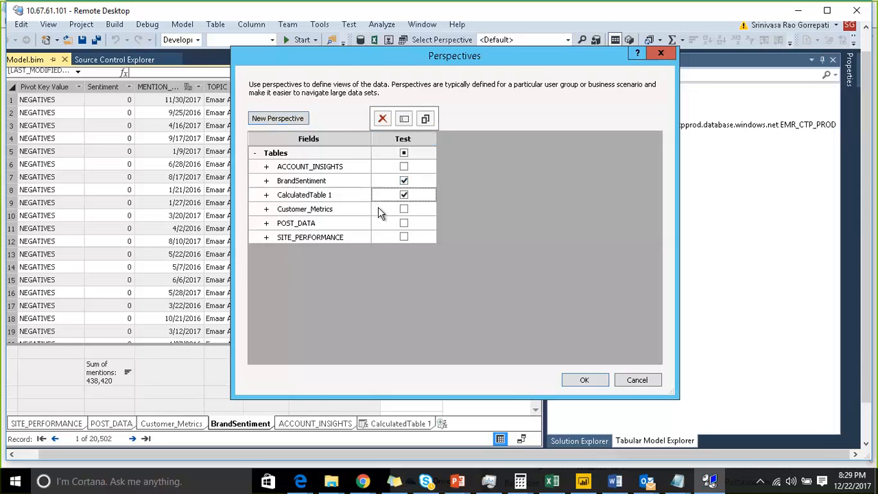
pyautogui.click(266, 181)
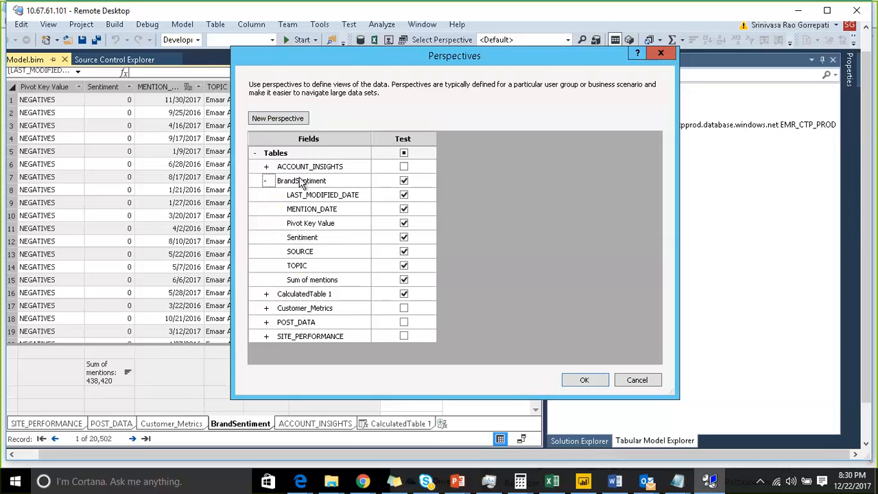
pyautogui.click(404, 196)
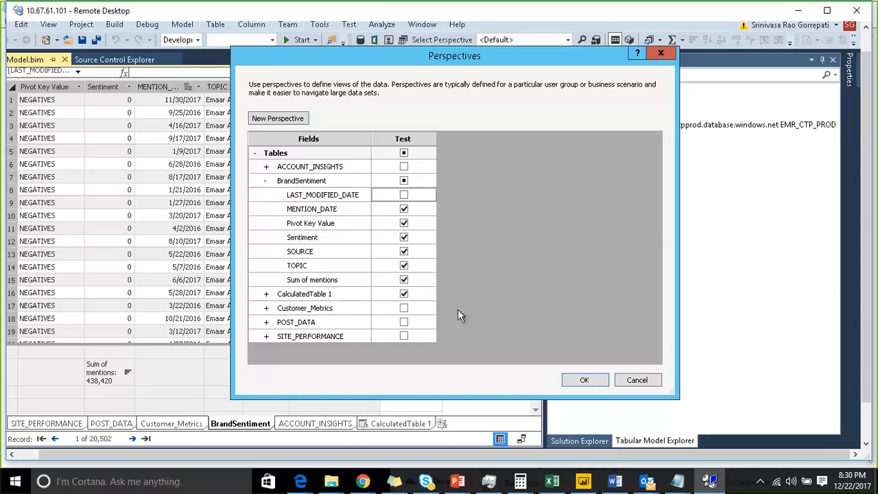
pyautogui.click(266, 180)
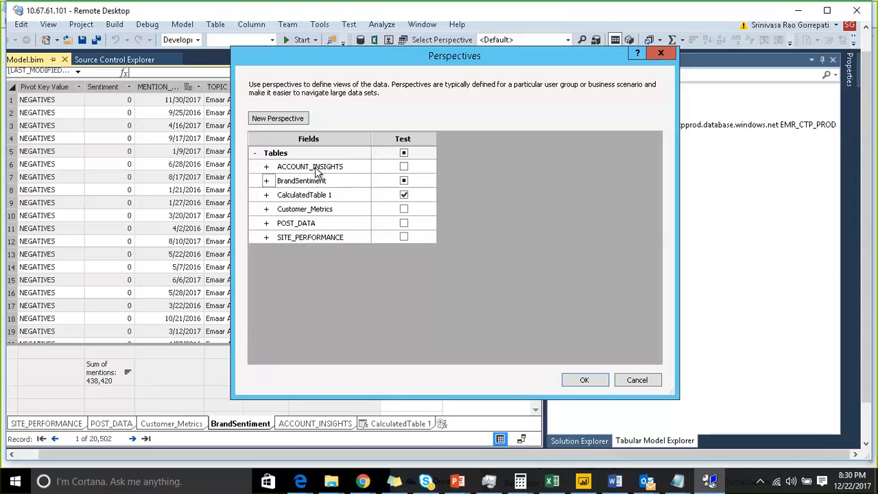
pyautogui.click(579, 380)
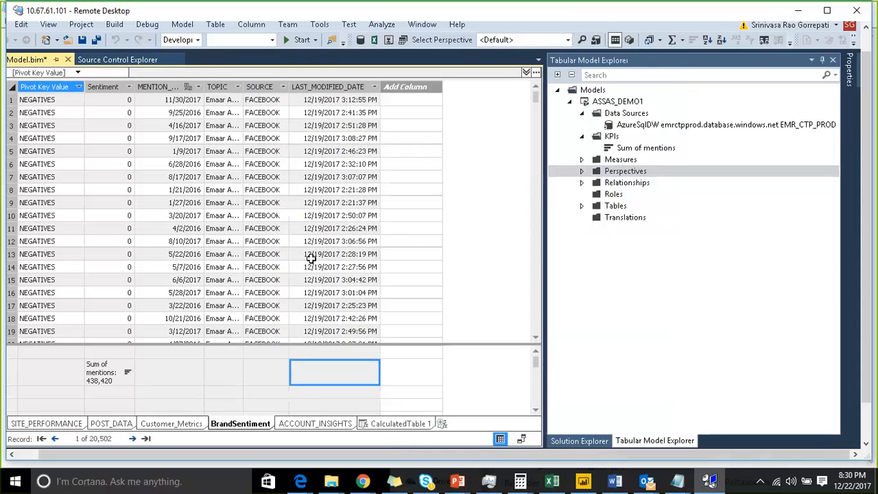
# Step: Expand the model's Perspectives folder and show the model through the Test perspective as a diagram
pyautogui.click(583, 171)
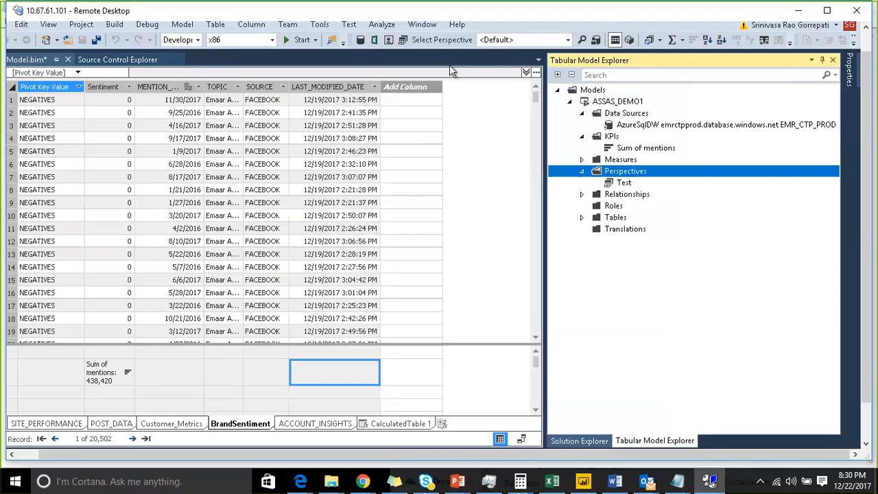
pyautogui.click(569, 40)
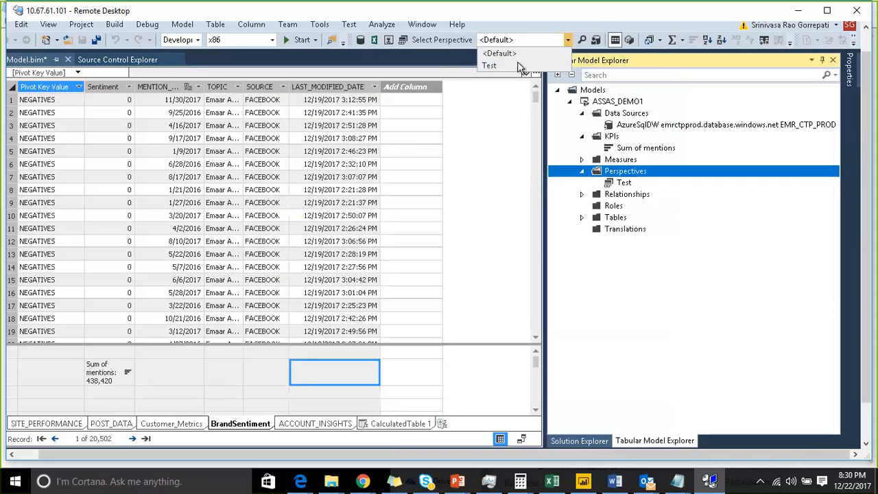
pyautogui.click(511, 65)
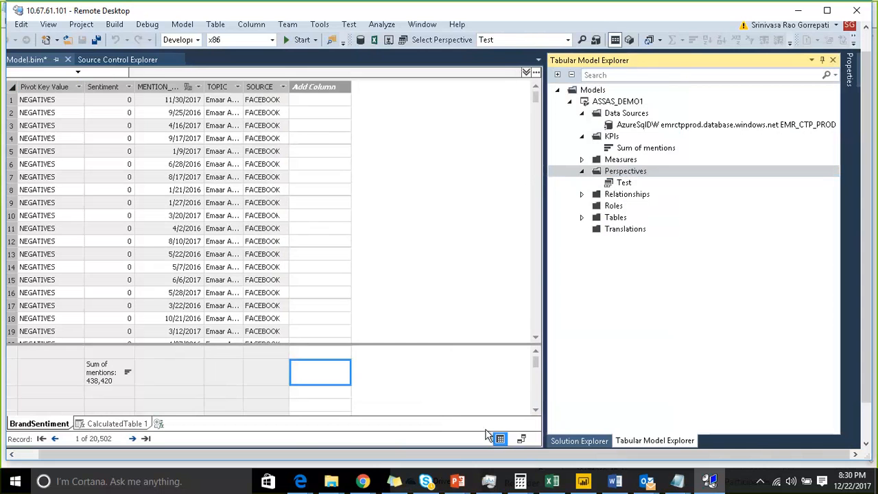
pyautogui.click(522, 439)
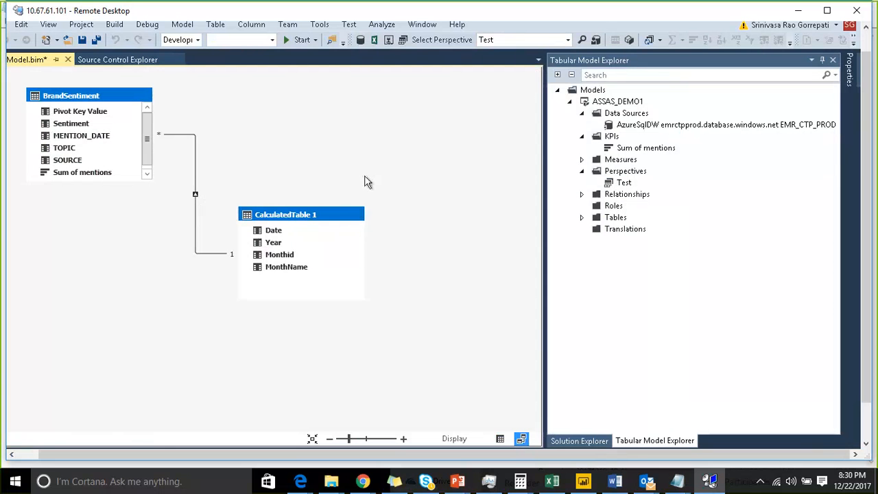
# Step: Build the ASSAS_DEMO1 project and close the build output
pyautogui.click(580, 441)
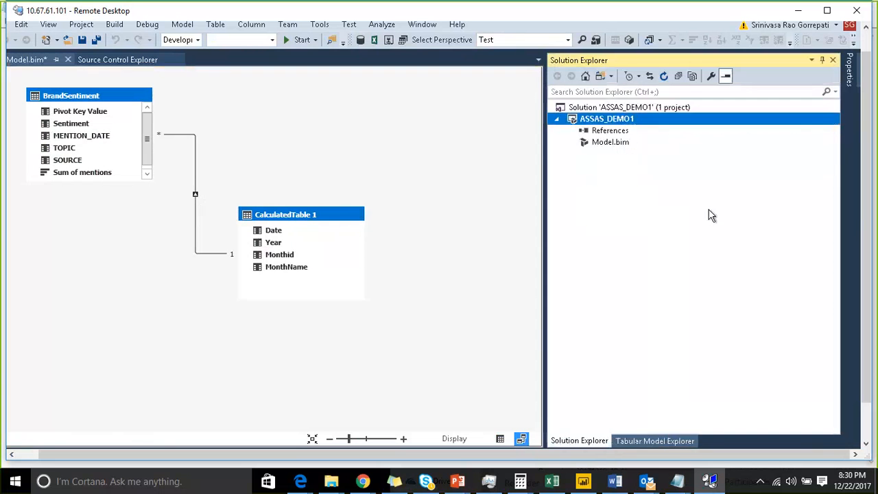
pyautogui.rightClick(703, 119)
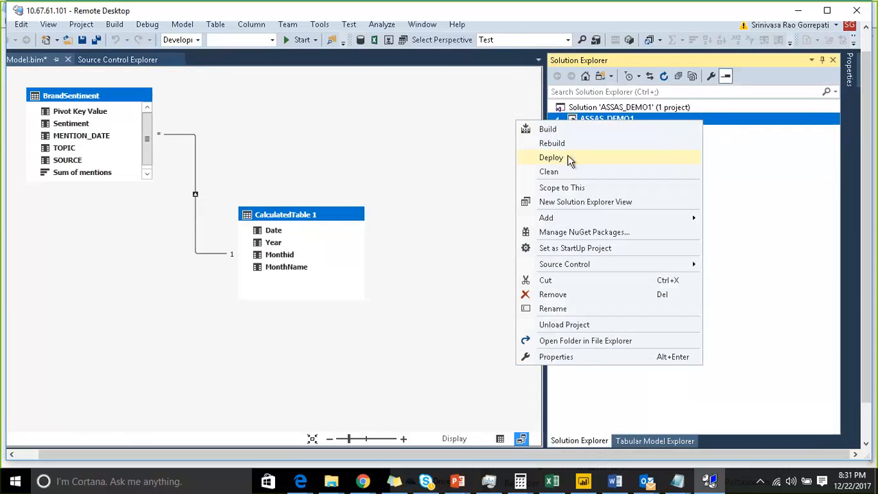
pyautogui.click(554, 130)
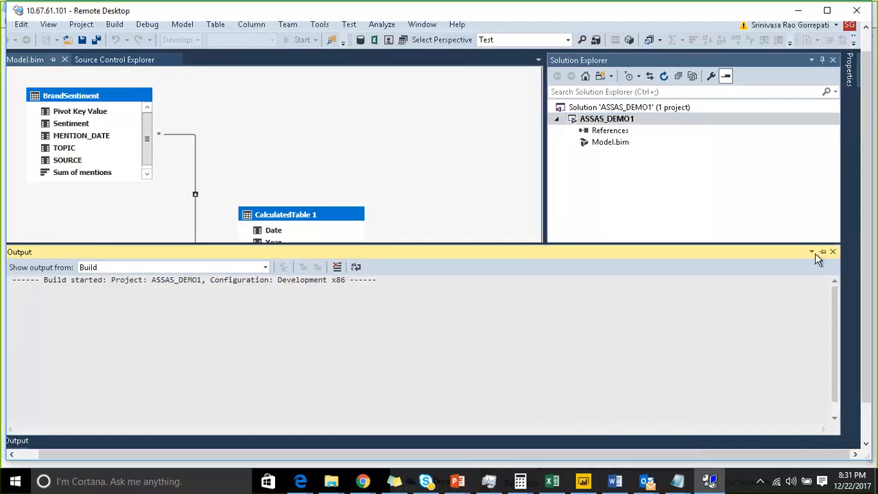
pyautogui.click(833, 251)
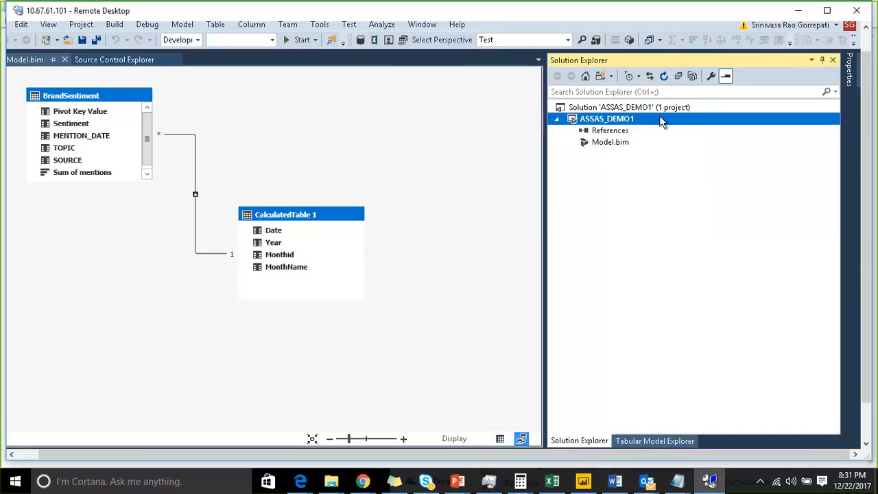
# Step: Deploy the ASSAS_DEMO1 project to the Analysis Services server
pyautogui.rightClick(652, 122)
pyautogui.click(704, 155)
pyautogui.click(343, 374)
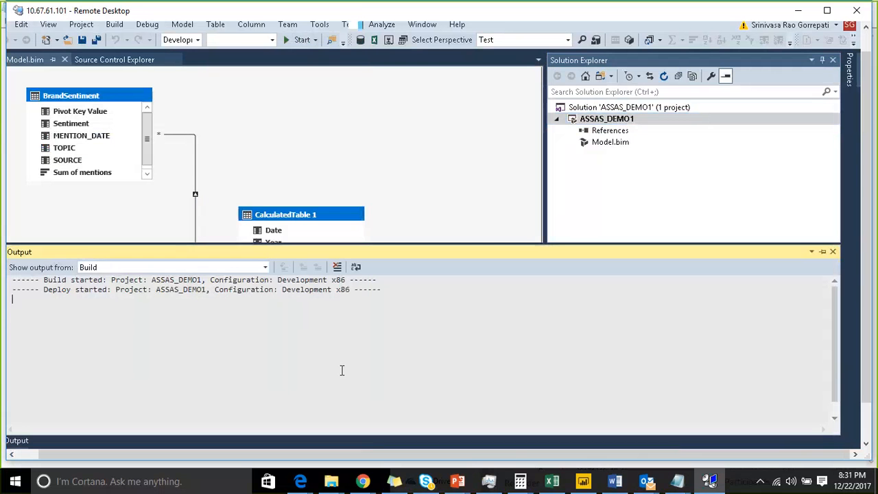
# Step: Switch to the model browser in SQL Server Management Studio and dock the Object Explorer beside it
pyautogui.moveTo(866, 302); pyautogui.dragTo(866, 340)
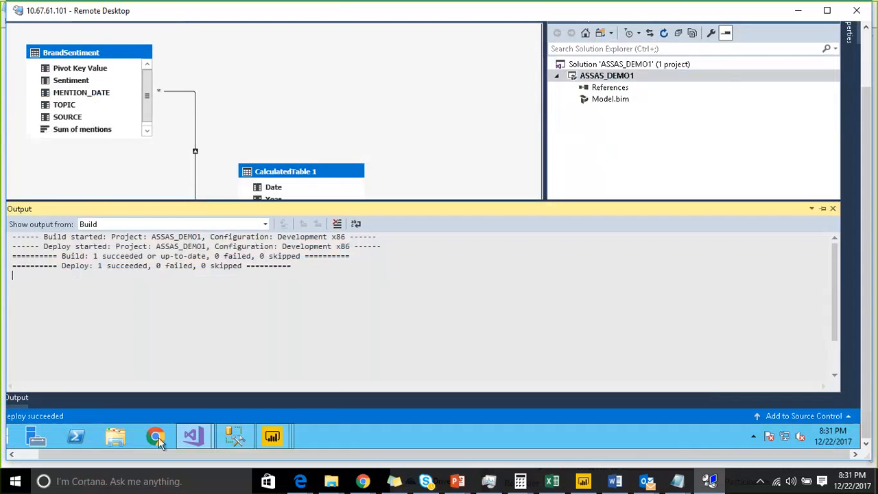
pyautogui.moveTo(221, 440)
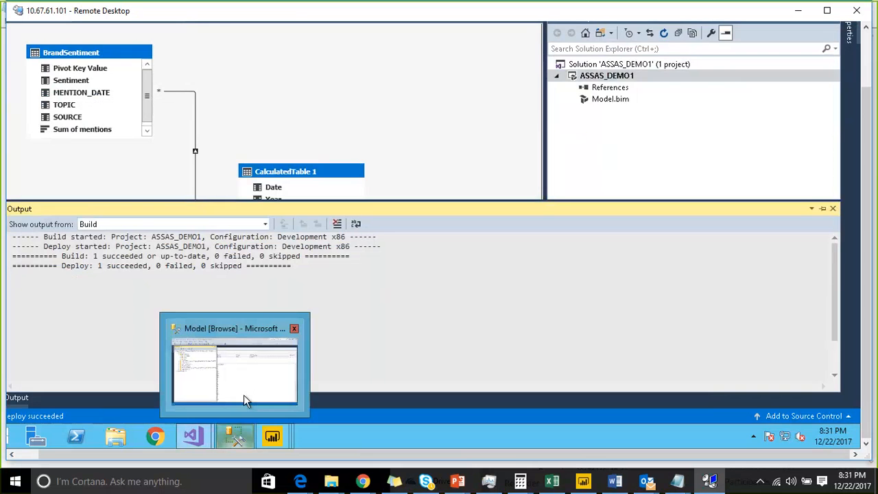
pyautogui.click(243, 395)
pyautogui.click(431, 211)
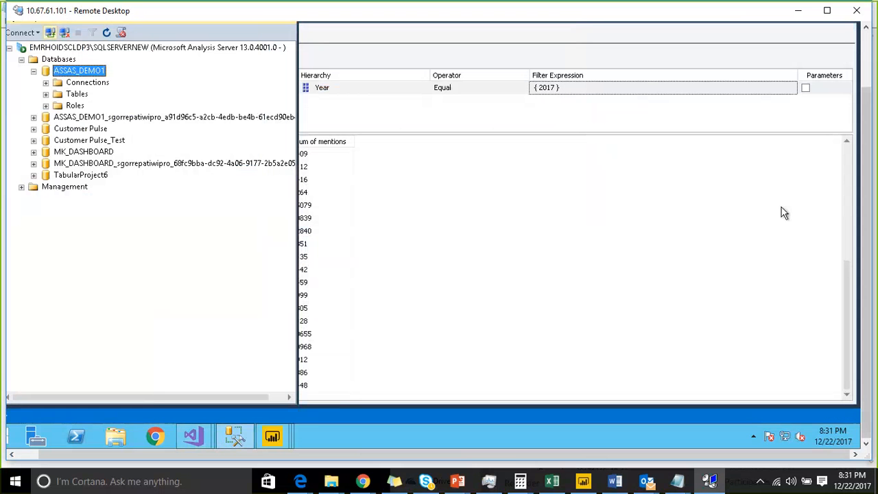
pyautogui.click(867, 60)
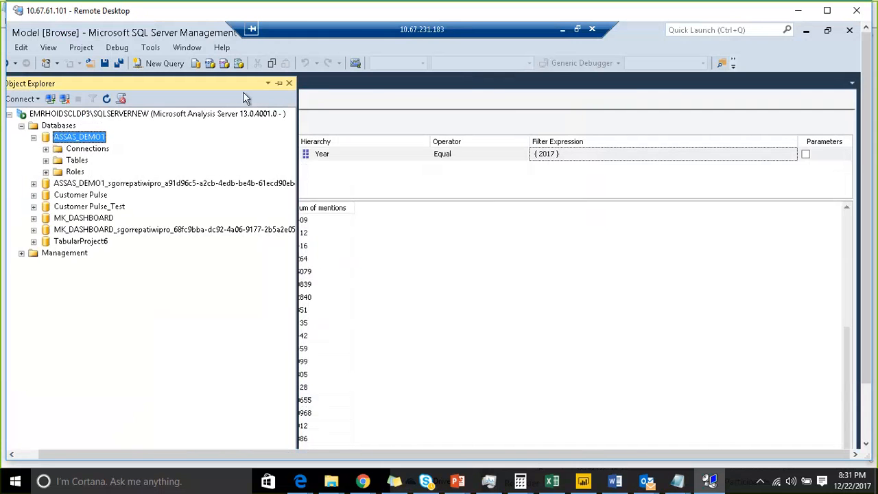
pyautogui.click(279, 84)
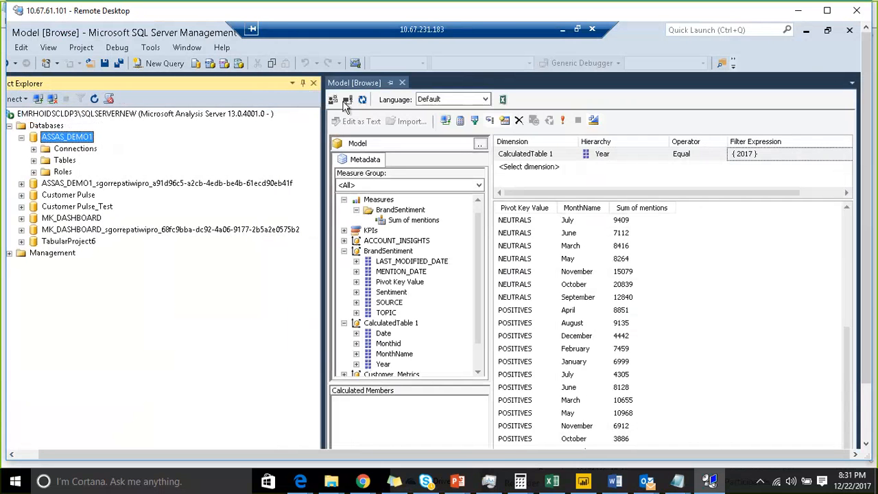
# Step: Reconnect the model browser, select Test as the cube and expand its BrandSentiment table
pyautogui.click(348, 100)
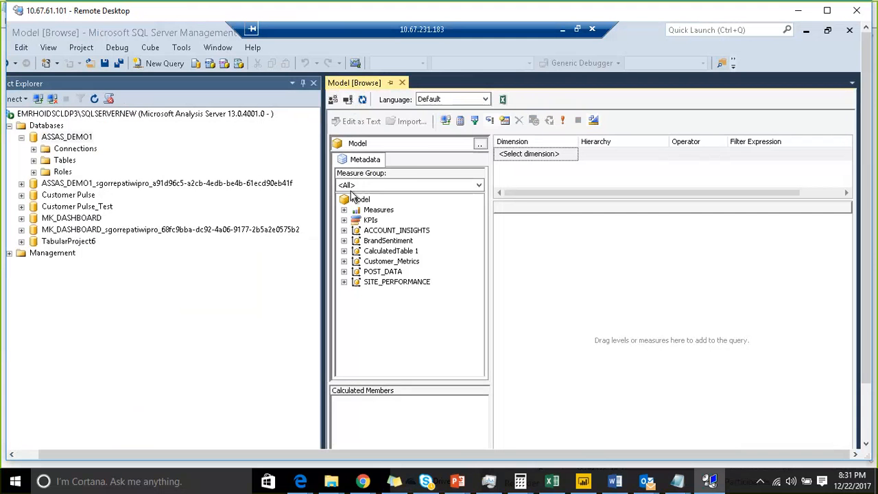
pyautogui.click(480, 145)
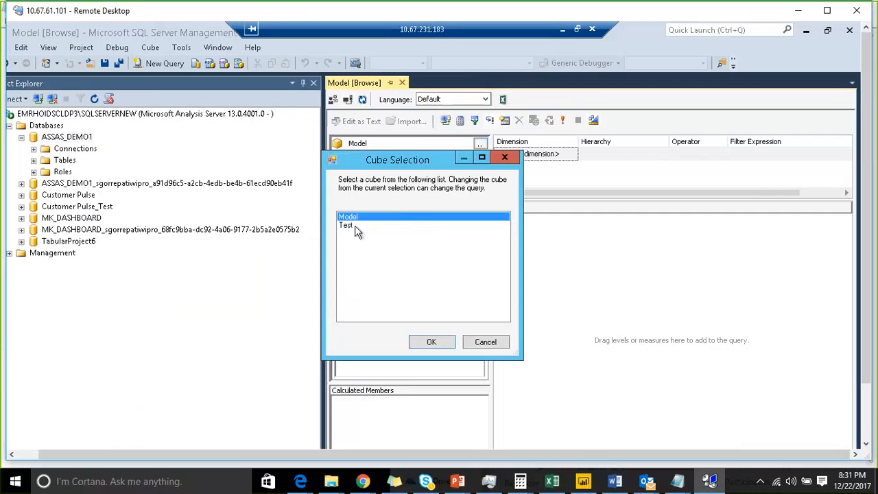
pyautogui.click(350, 228)
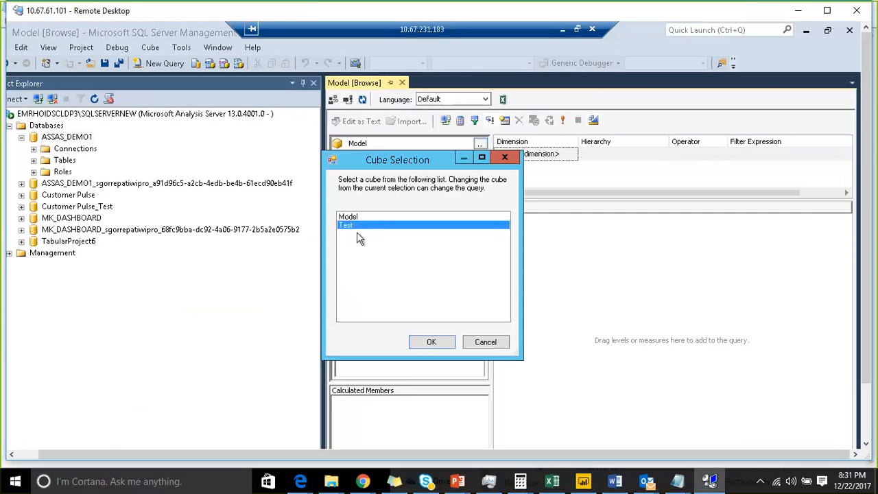
pyautogui.click(422, 336)
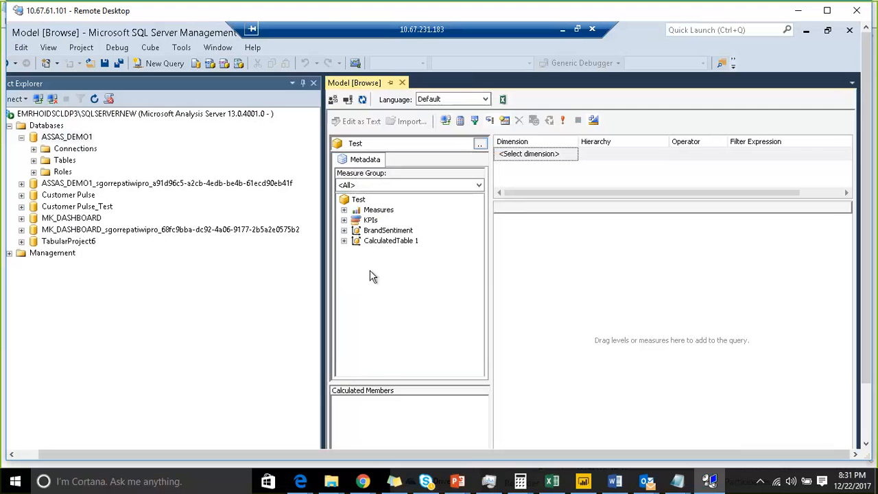
pyautogui.click(343, 230)
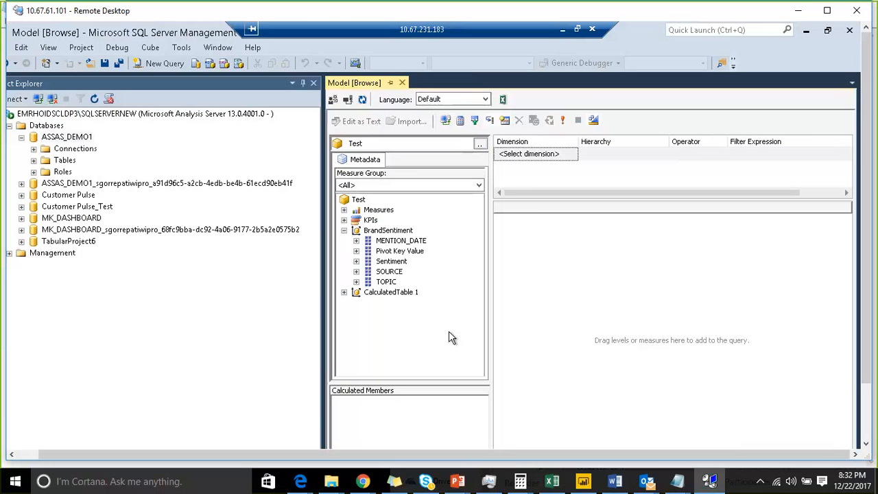
pyautogui.click(553, 482)
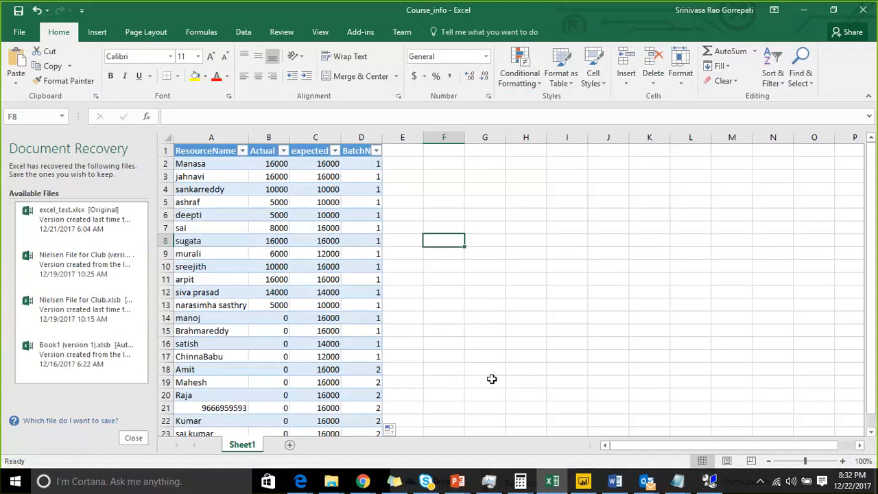
pyautogui.click(494, 295)
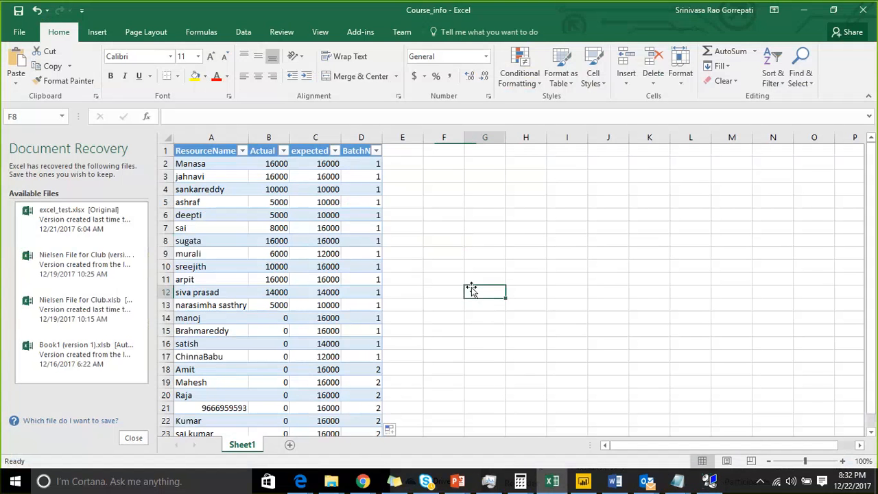
pyautogui.click(798, 8)
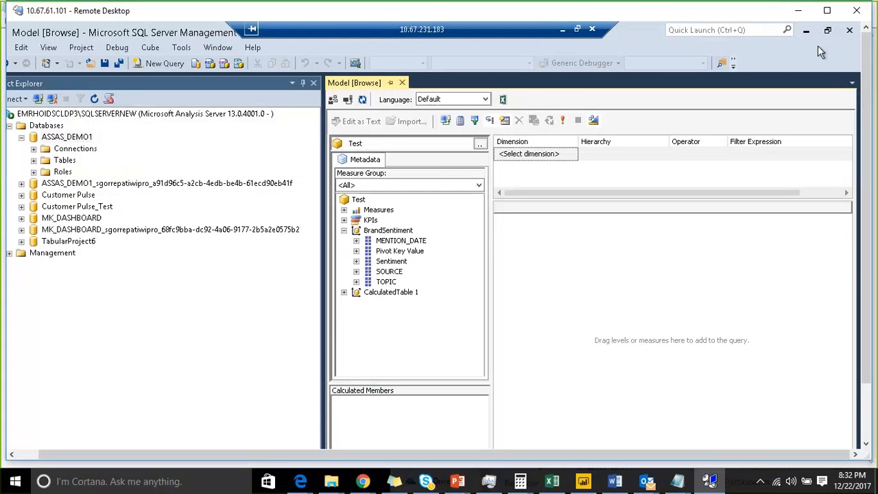
# Step: Switch from the model browser back to the ASSAS_DEMO1 project in Visual Studio
pyautogui.click(711, 482)
pyautogui.click(710, 482)
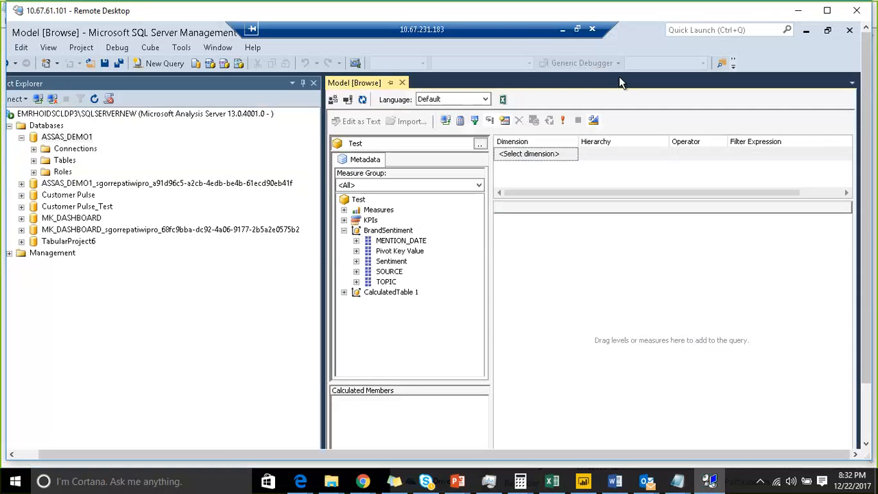
pyautogui.moveTo(868, 335); pyautogui.dragTo(868, 389)
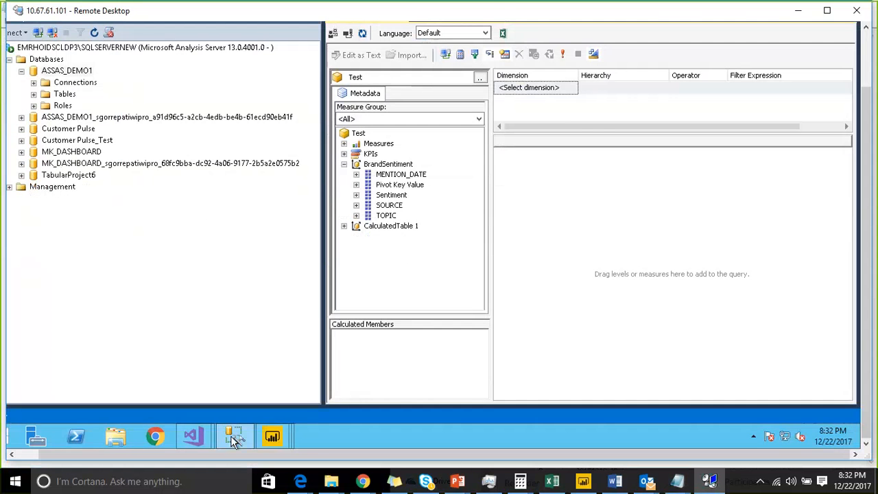
pyautogui.moveTo(199, 433)
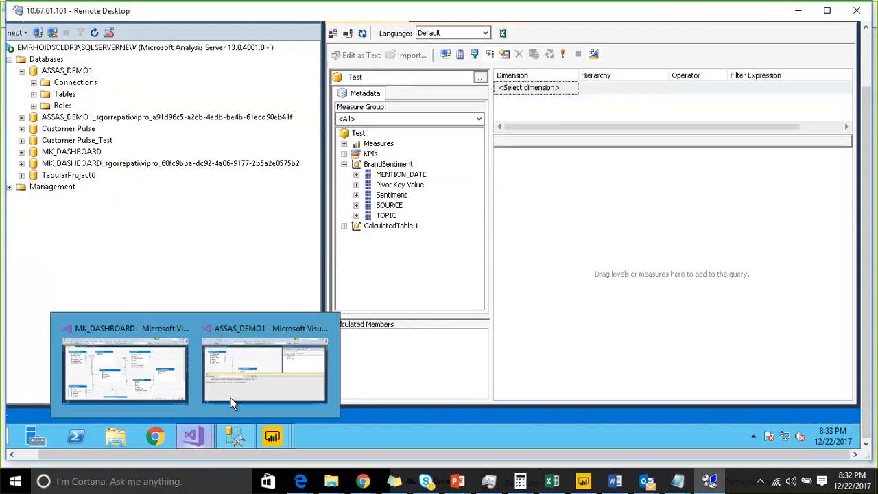
pyautogui.click(231, 403)
pyautogui.moveTo(868, 389); pyautogui.dragTo(872, 66)
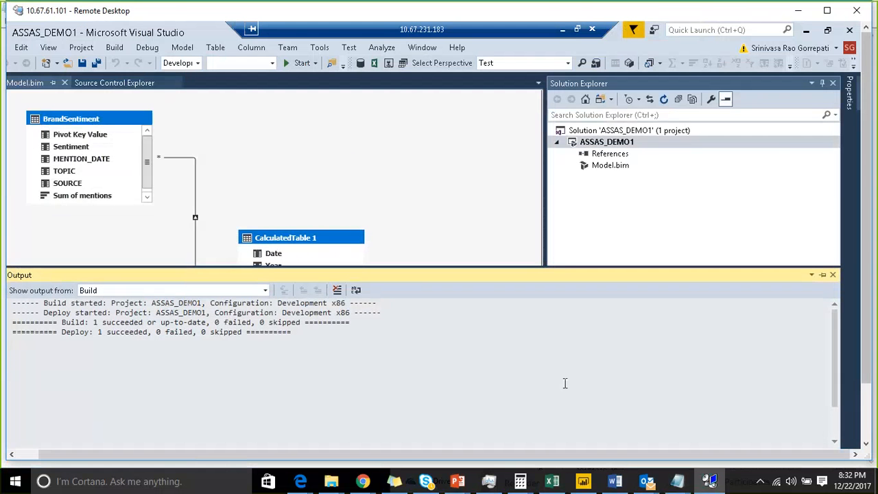
# Step: Close the deployment output and switch the model from diagram view to the data grid
pyautogui.click(875, 415)
pyautogui.click(868, 415)
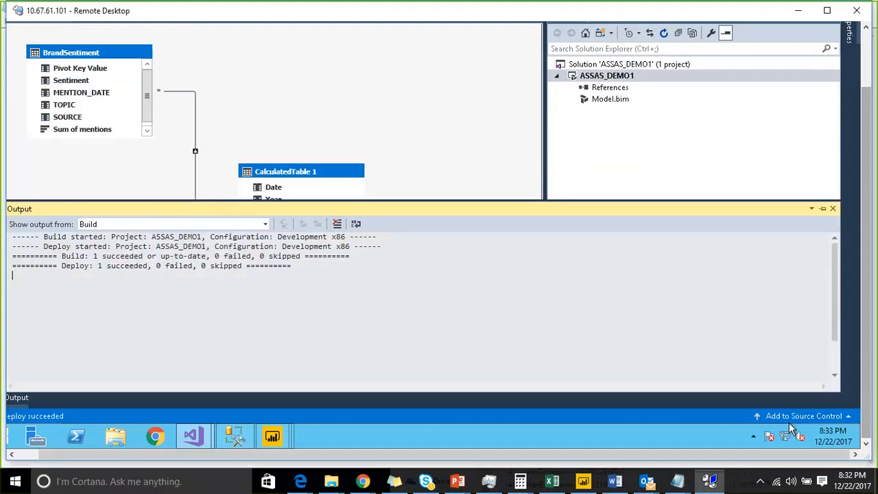
pyautogui.click(833, 209)
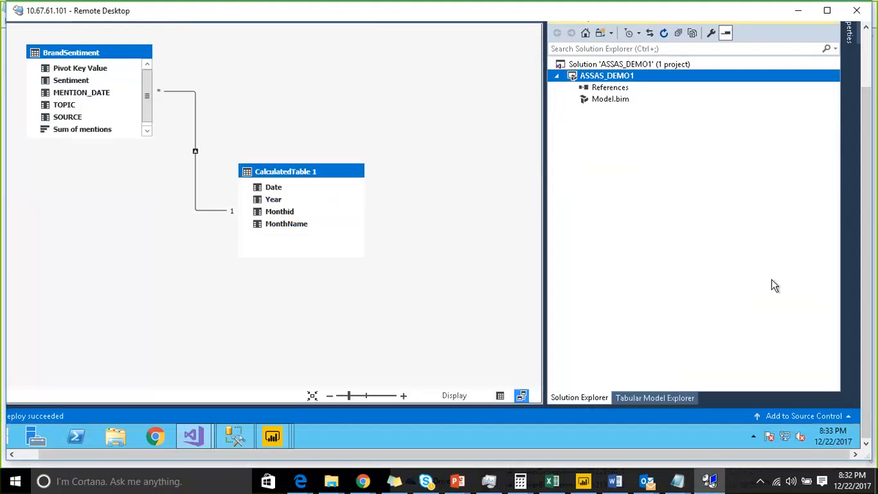
pyautogui.click(499, 395)
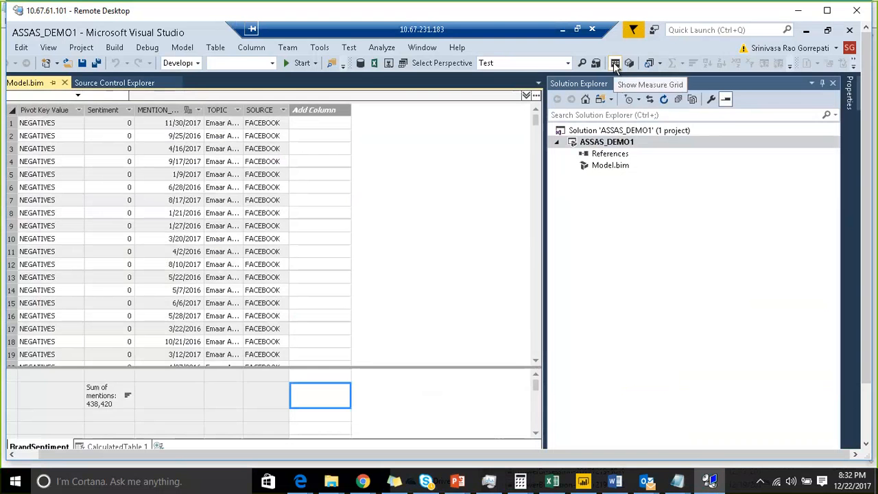
# Step: Try adding a second perspective beside Test, cancel it, and list the perspectives available for selection
pyautogui.click(402, 63)
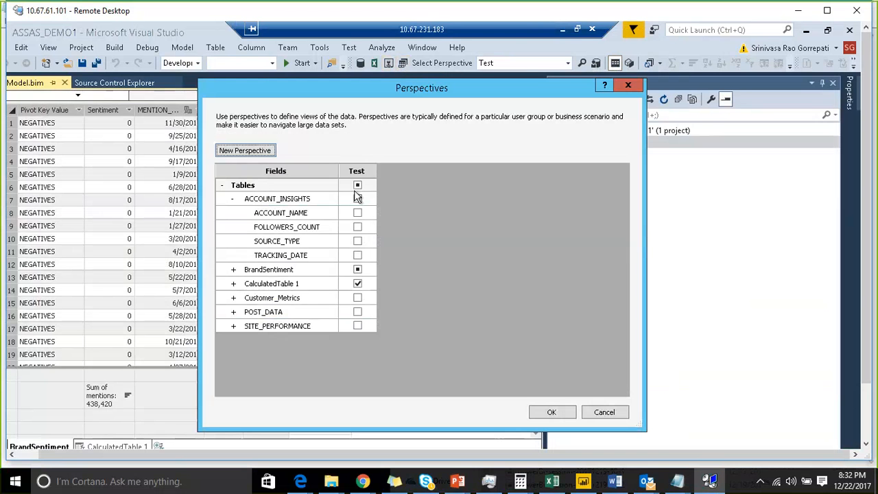
pyautogui.click(272, 157)
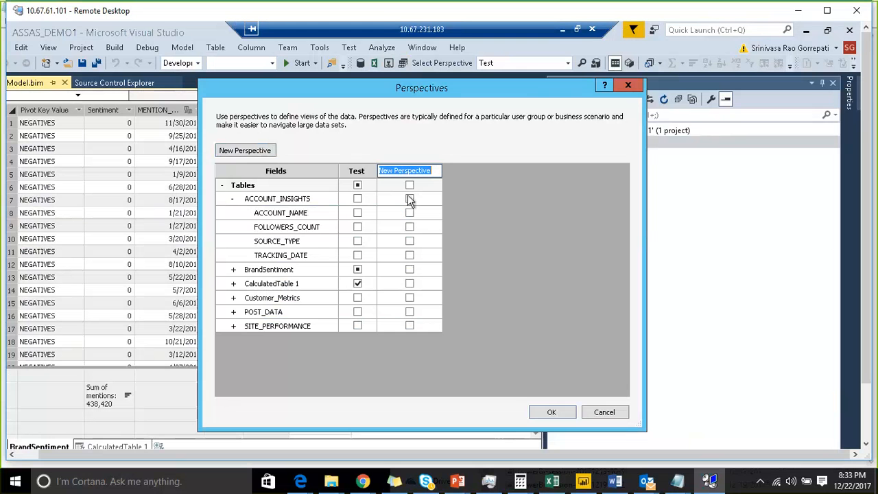
pyautogui.click(603, 413)
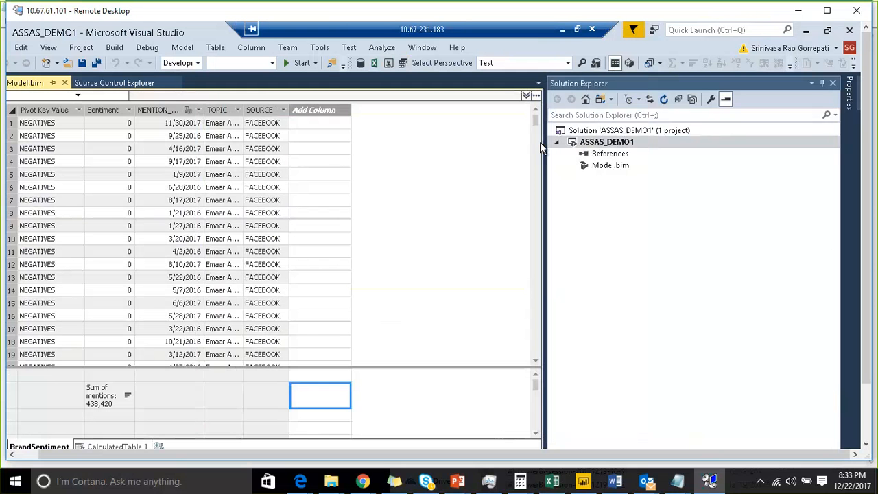
pyautogui.click(568, 63)
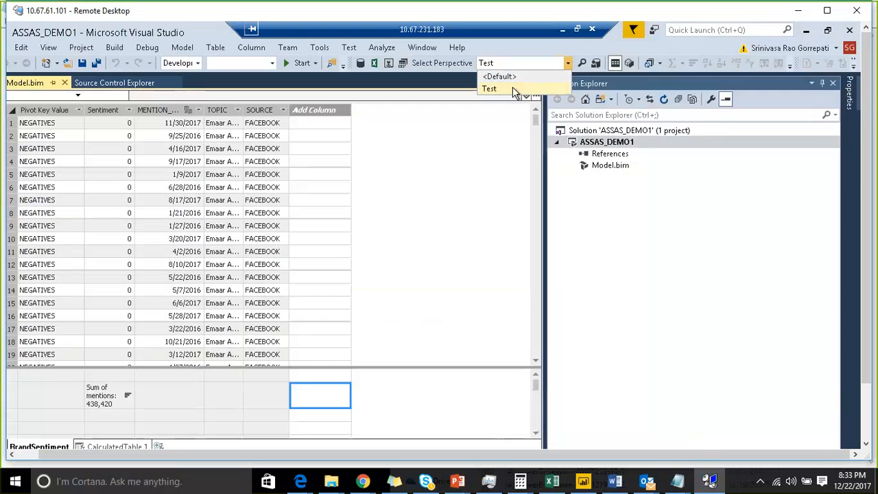
# Step: Show the Tabular Model Explorer for ASSAS_DEMO1 and expand its Perspectives folder
pyautogui.moveTo(867, 222); pyautogui.dragTo(867, 292)
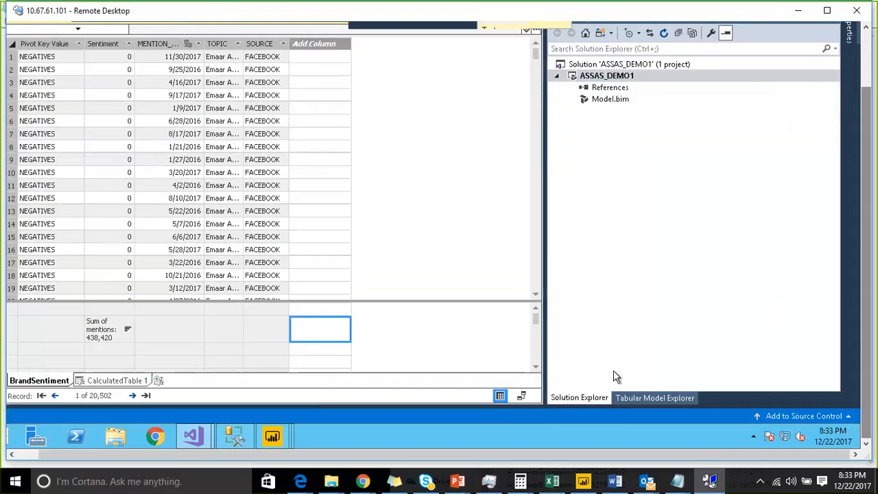
pyautogui.click(643, 398)
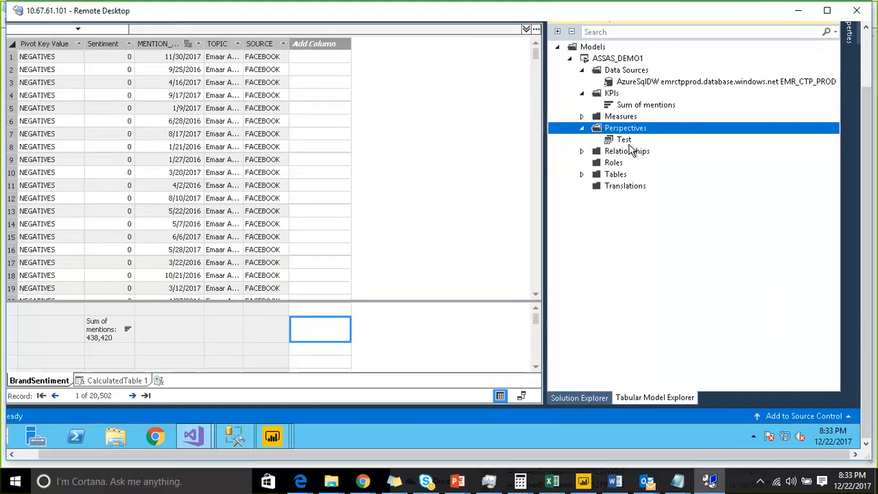
pyautogui.click(866, 82)
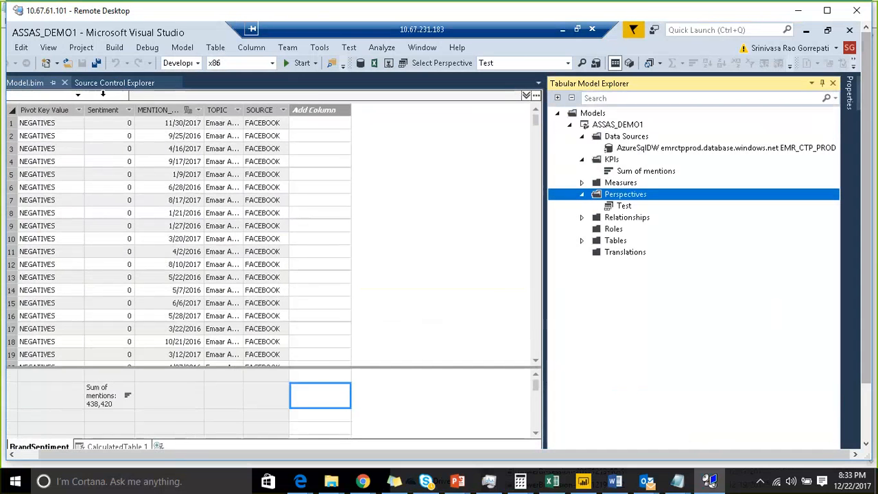
pyautogui.click(182, 47)
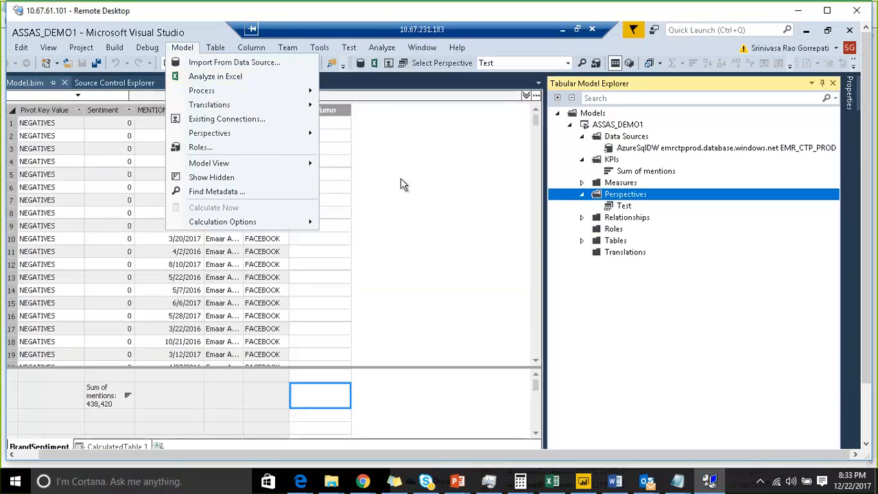
# Step: Expand the Relationships folder and examine the Create Relationship options and table choices, cancelling without creating one
pyautogui.click(582, 221)
pyautogui.click(582, 221)
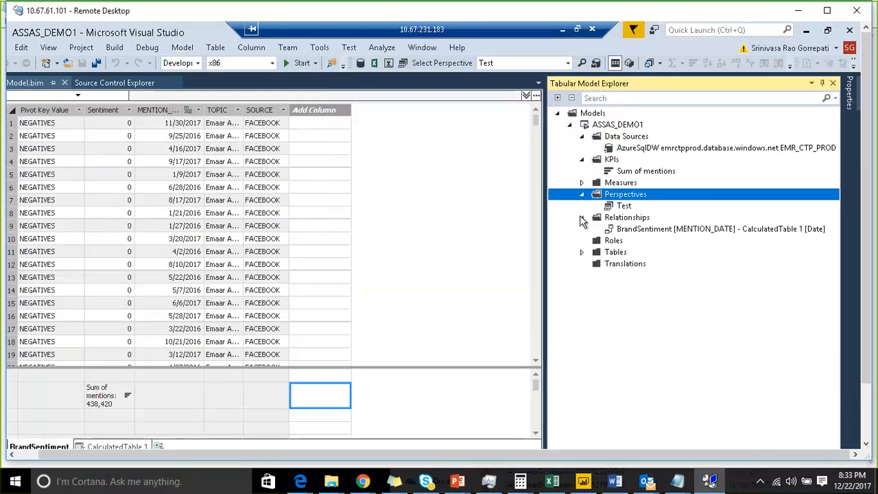
pyautogui.click(642, 221)
pyautogui.rightClick(642, 221)
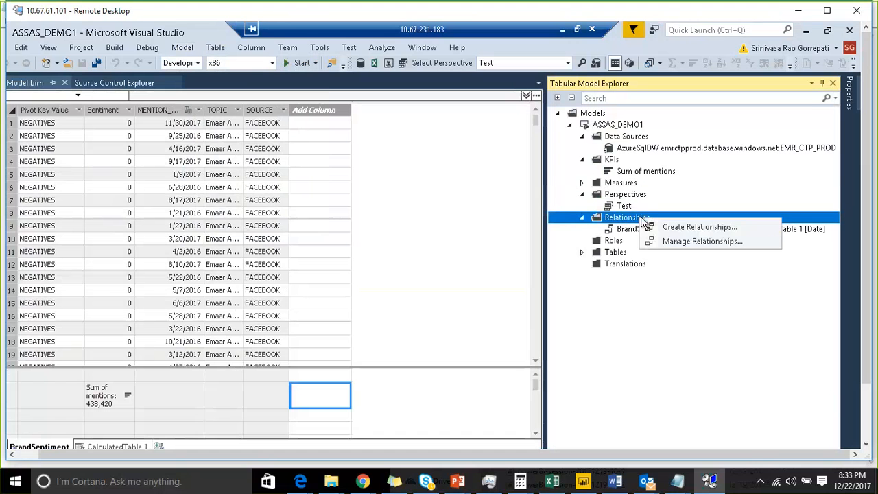
pyautogui.click(671, 232)
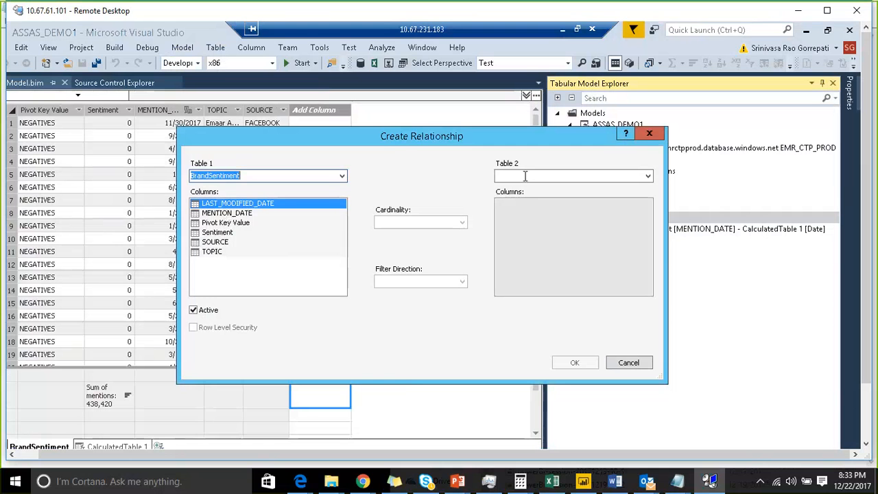
pyautogui.click(342, 176)
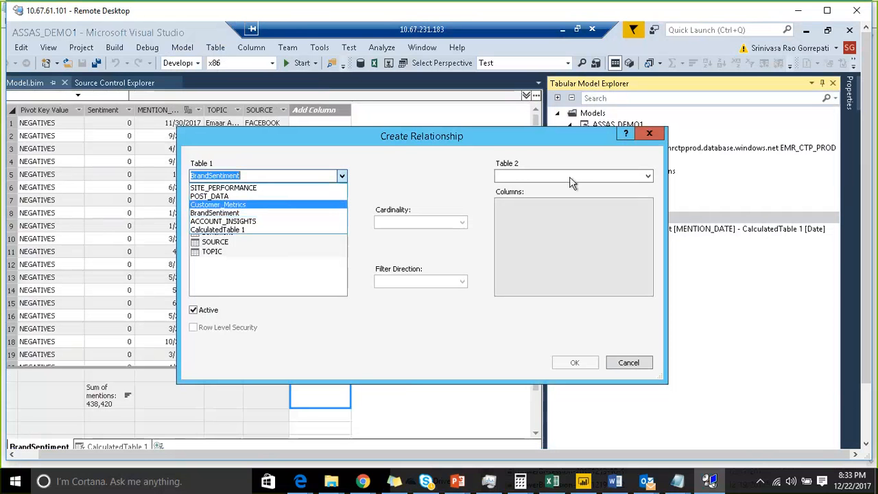
pyautogui.click(447, 183)
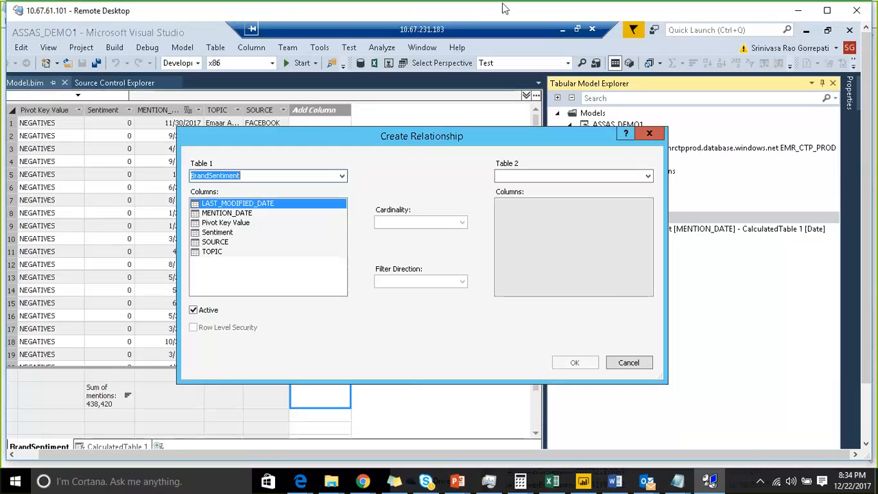
pyautogui.click(677, 17)
pyautogui.moveTo(192, 322)
pyautogui.mouseDown()
pyautogui.moveTo(242, 317)
pyautogui.moveTo(230, 245)
pyautogui.mouseUp()
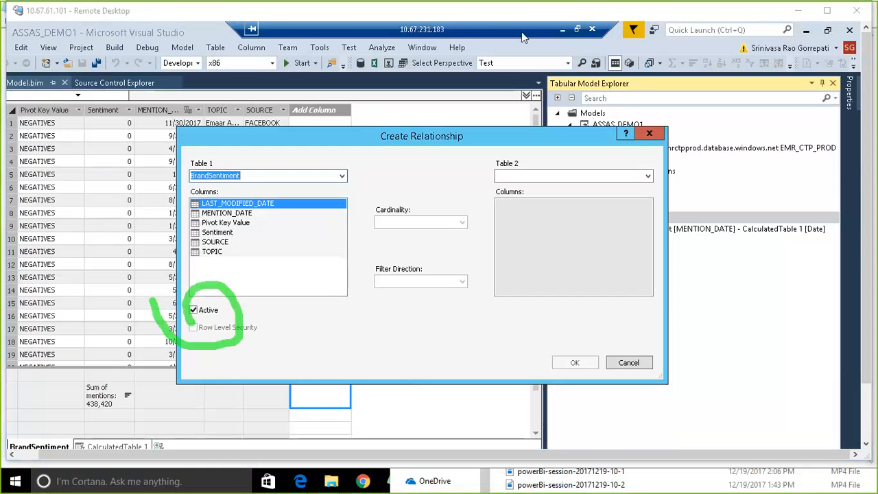
pyautogui.click(684, 20)
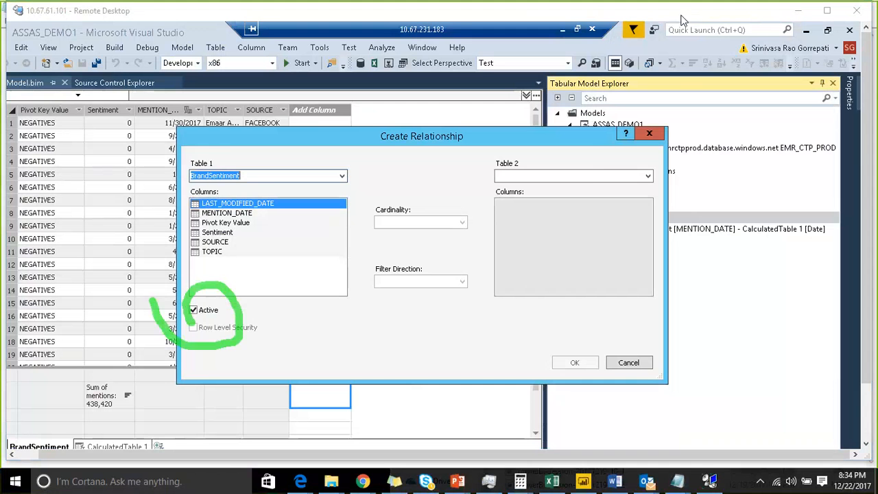
pyautogui.click(628, 362)
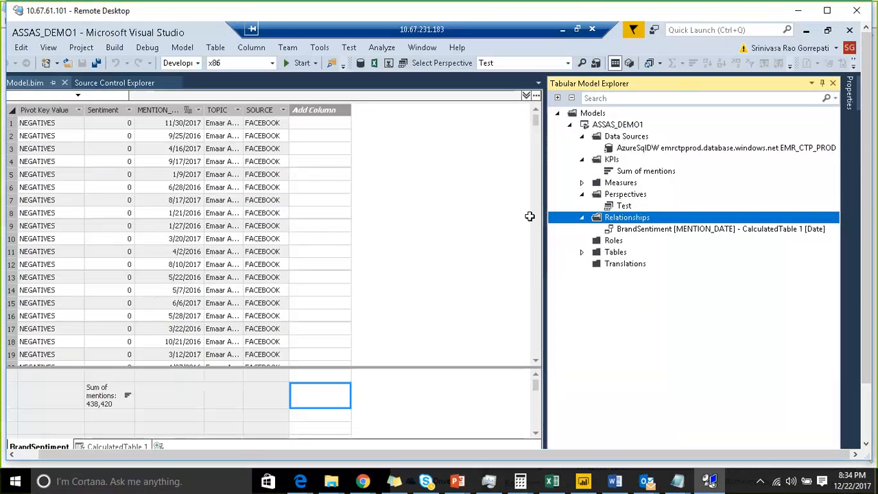
# Step: Review the model's existing relationship in Manage Relationships and close the dialog
pyautogui.rightClick(617, 217)
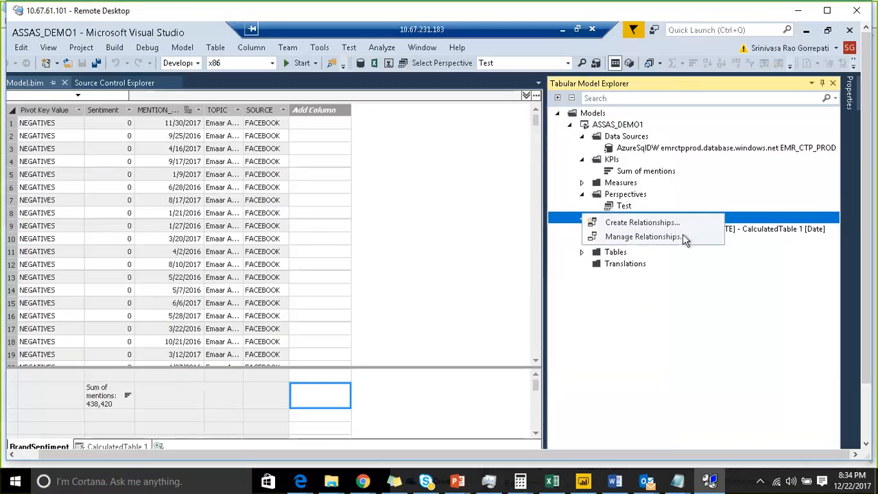
pyautogui.click(683, 236)
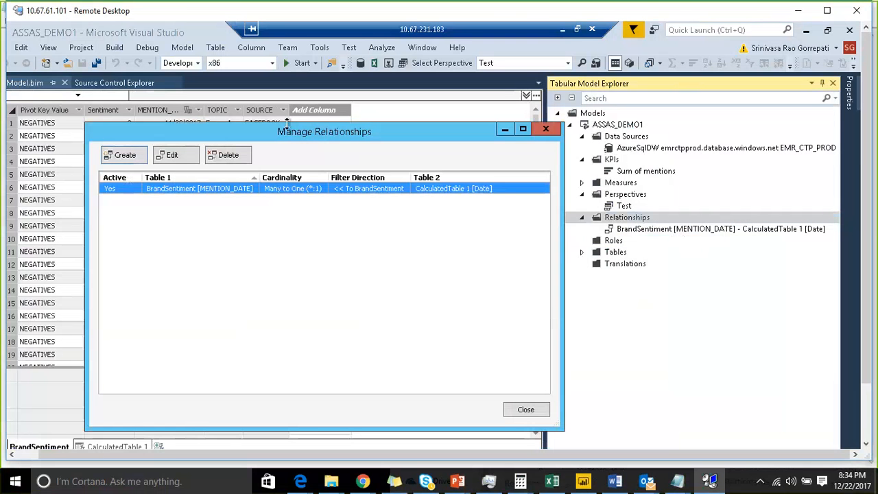
pyautogui.moveTo(286, 133); pyautogui.dragTo(296, 111)
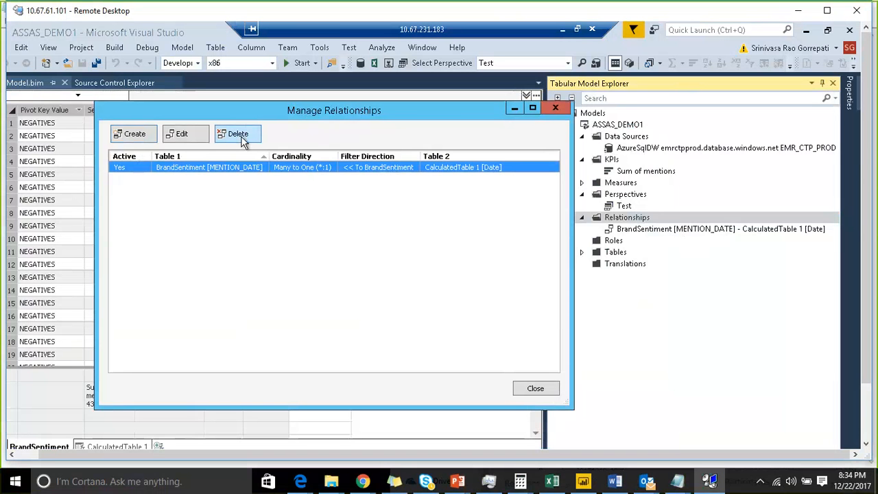
pyautogui.click(529, 387)
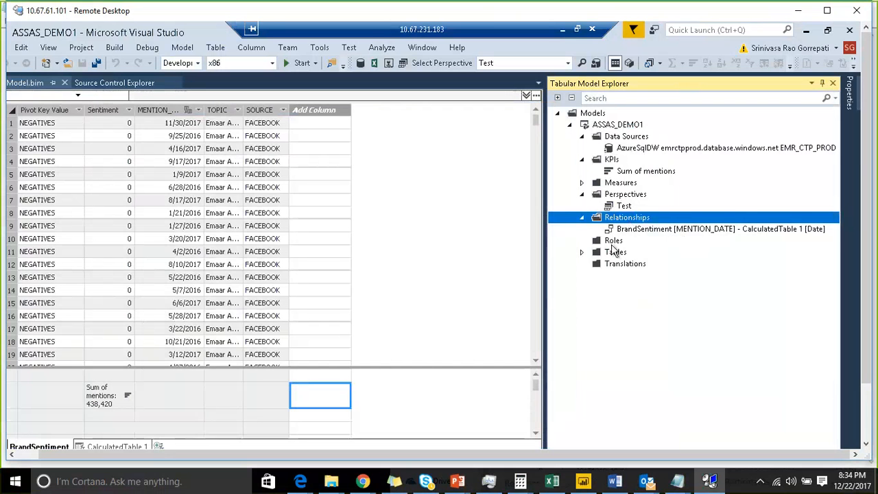
# Step: Select the Roles folder of the ASSAS_DEMO1 model
pyautogui.click(612, 247)
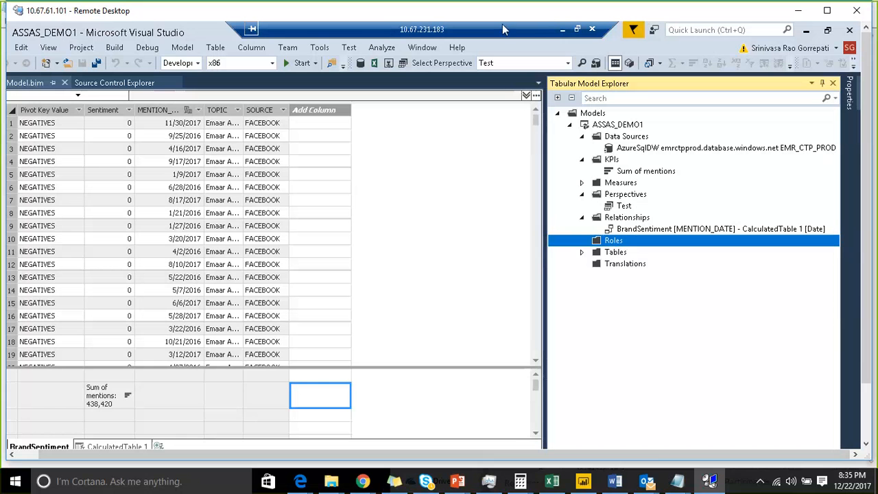
pyautogui.click(549, 13)
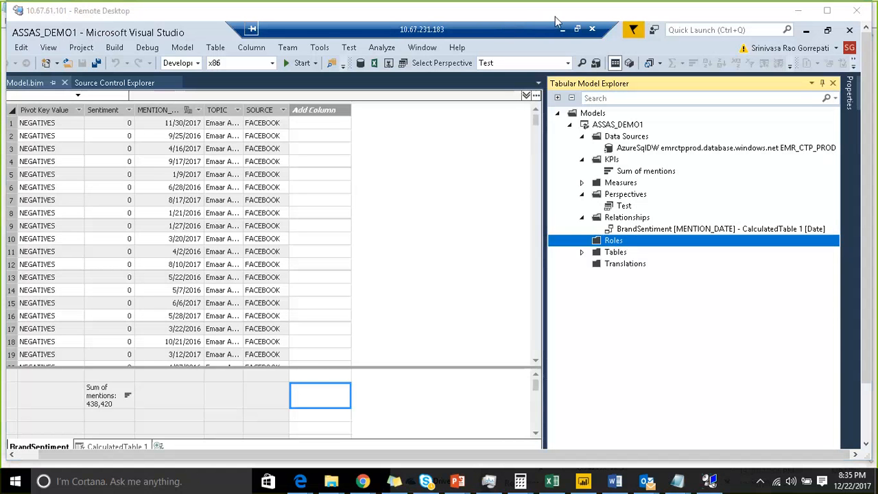